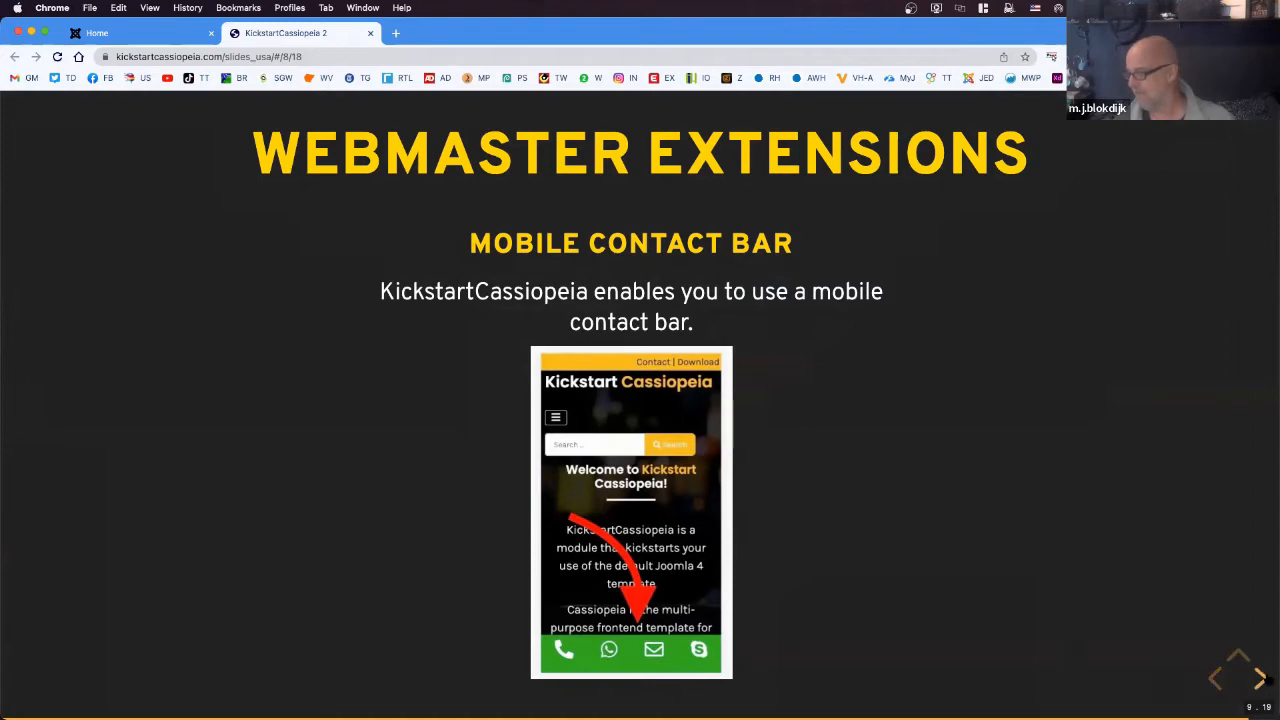
- Advance the presentation to its final Demo and Questions slide, and review the Kickstart Cassiopeia homepage from banner to Random posts
left_click(1260, 678)
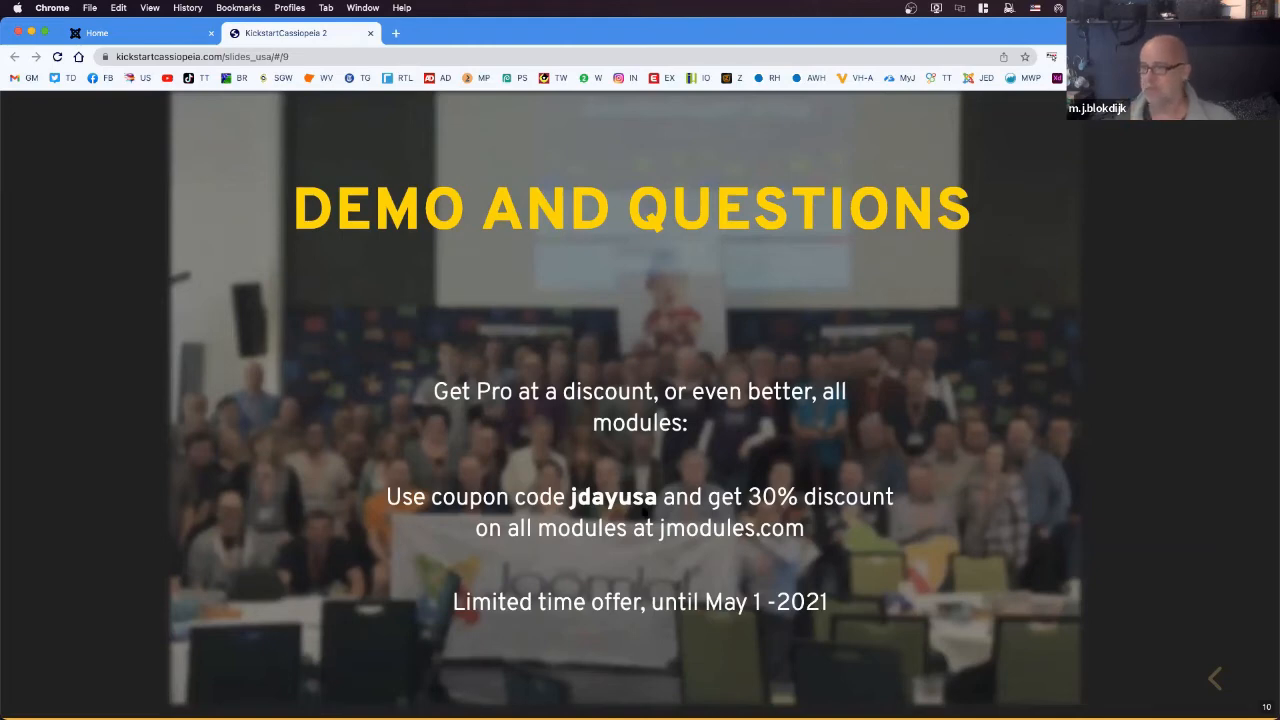
left_click(137, 40)
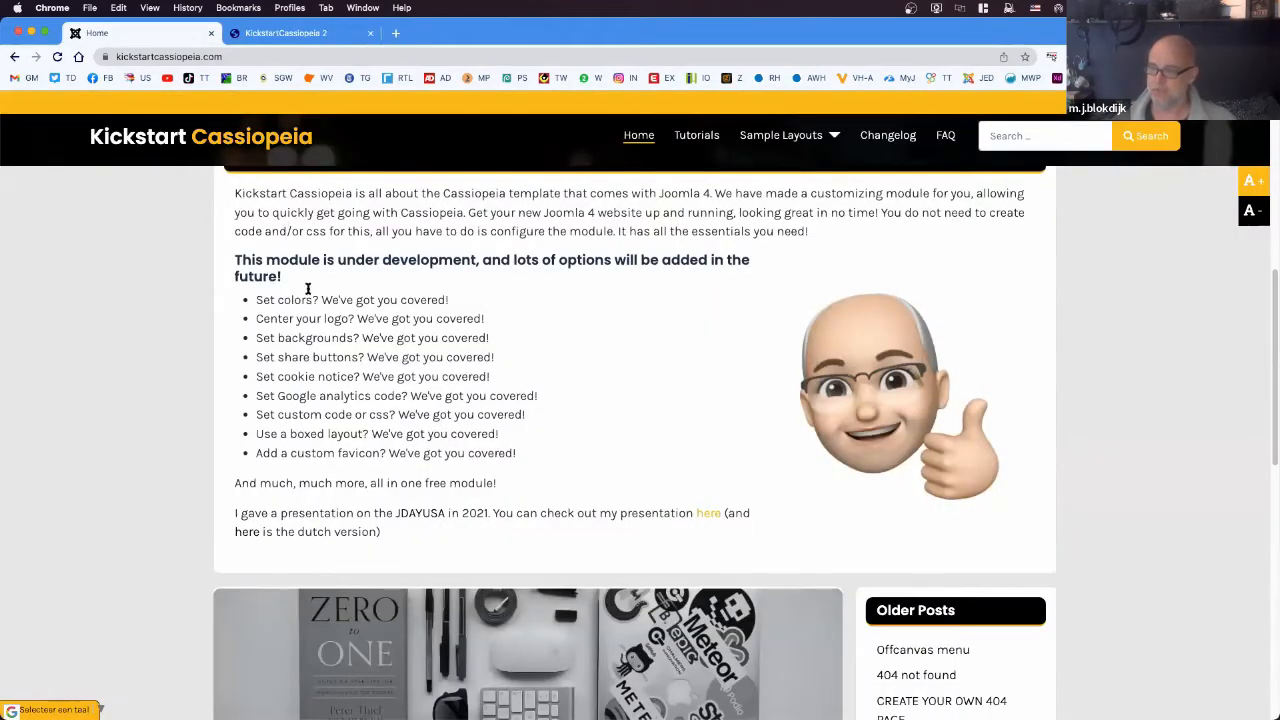
scroll(308, 289, "up", 10)
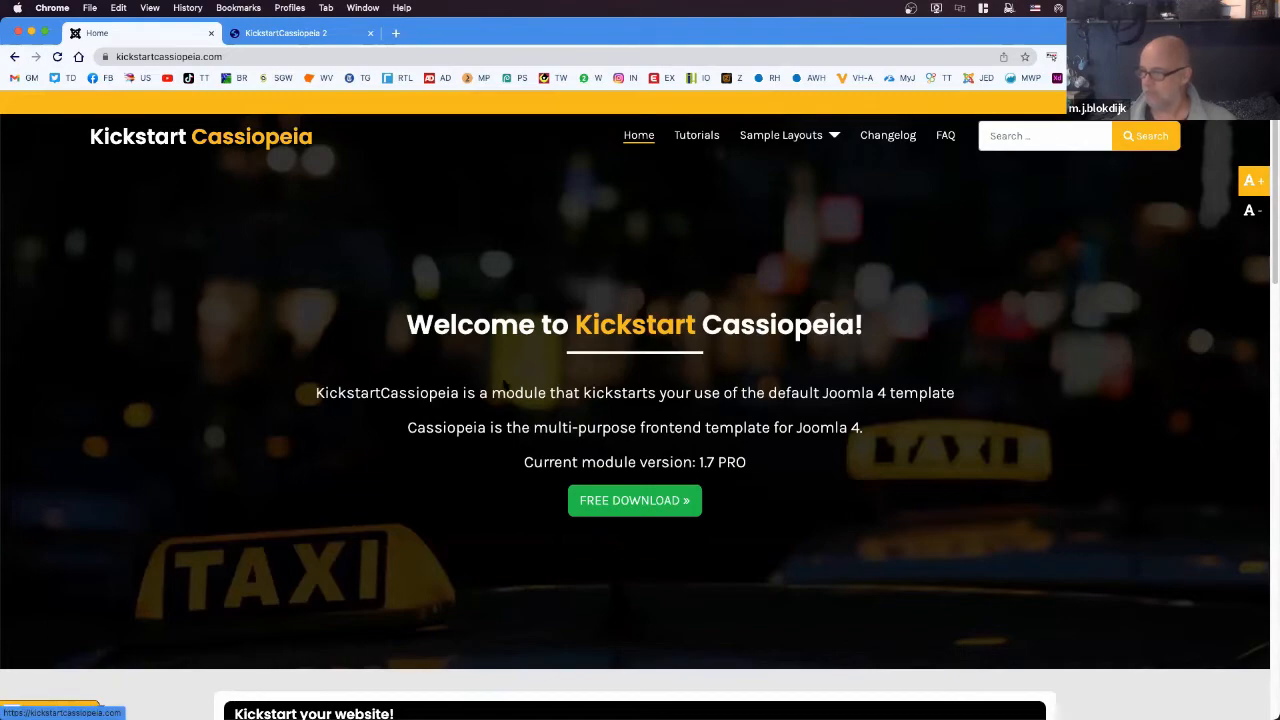
scroll(505, 385, "down", 10)
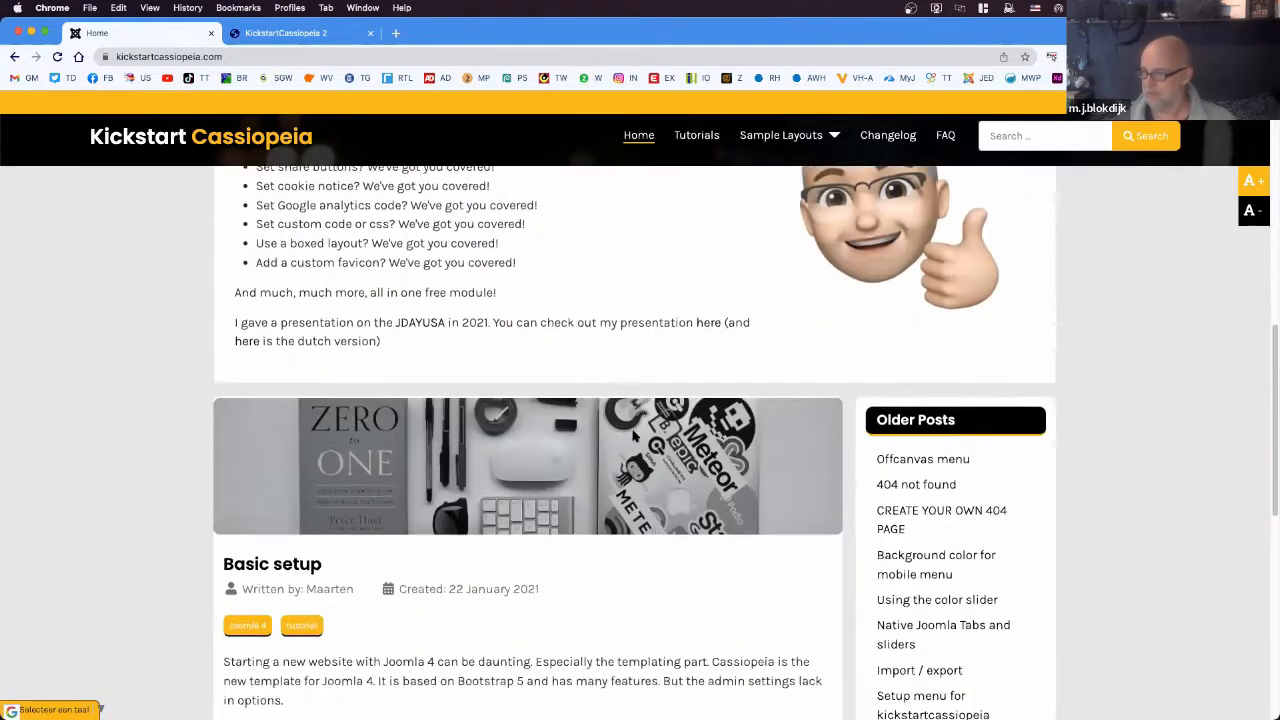
scroll(632, 435, "down", 5)
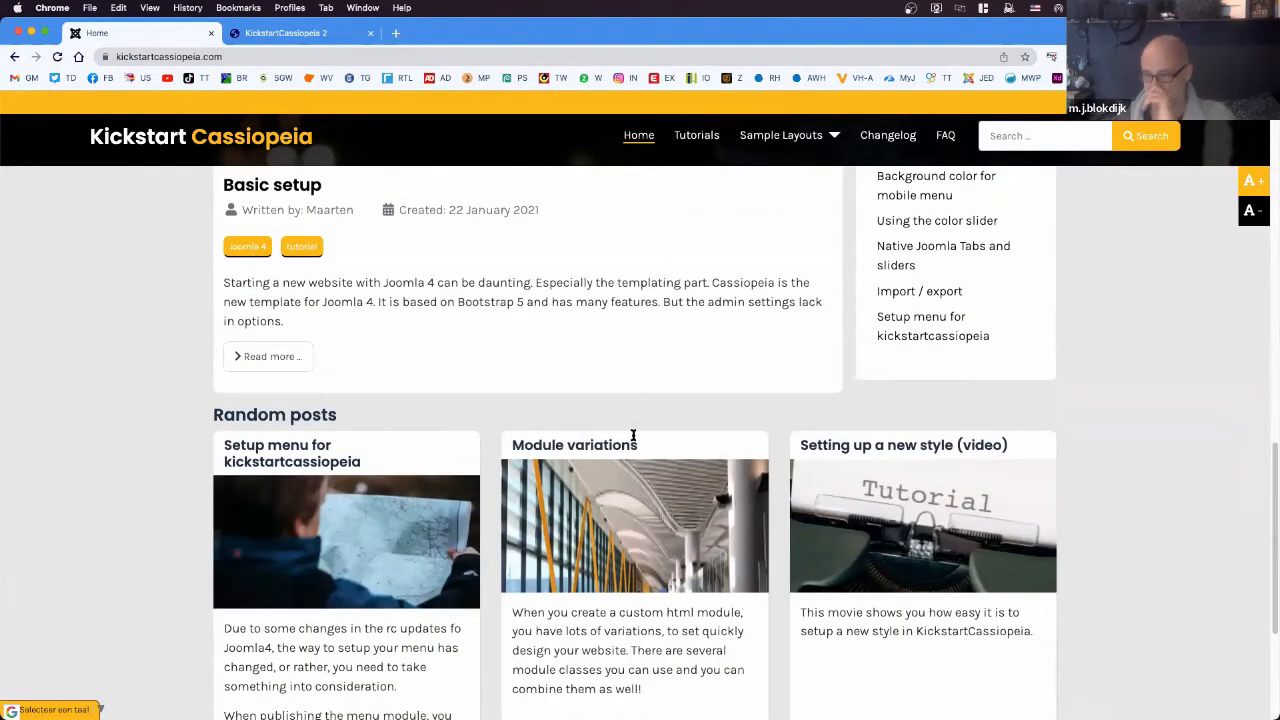
scroll(656, 443, "down", 3)
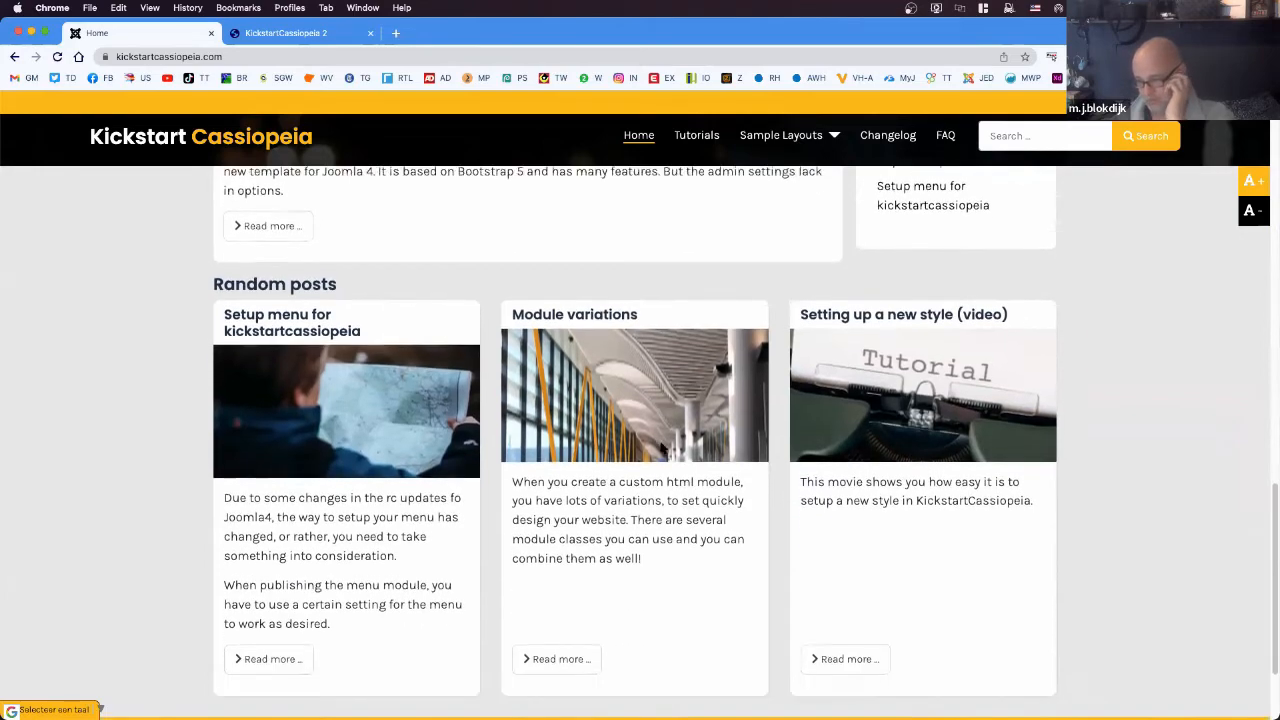
scroll(660, 446, "down", 3)
scroll(660, 446, "up", 20)
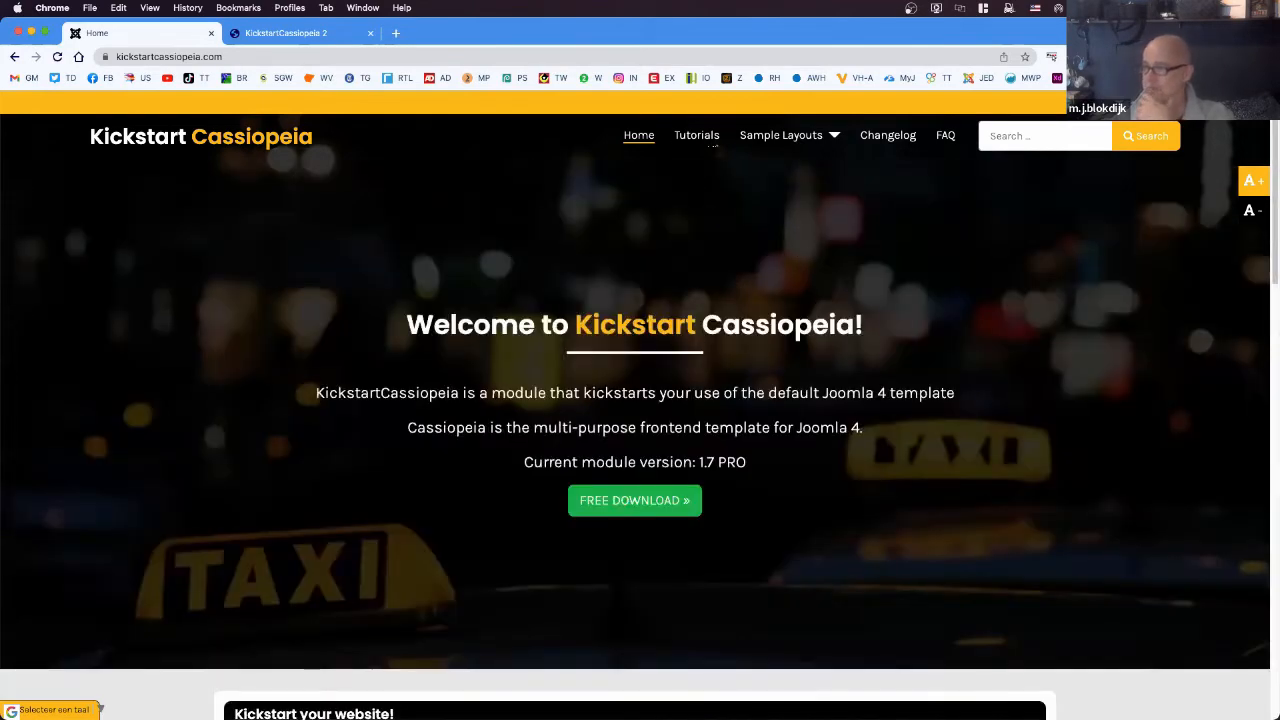
- Open the site's Tutorials section and look through the articles listed on pages 1 and 2
left_click(711, 146)
scroll(579, 397, "down", 1)
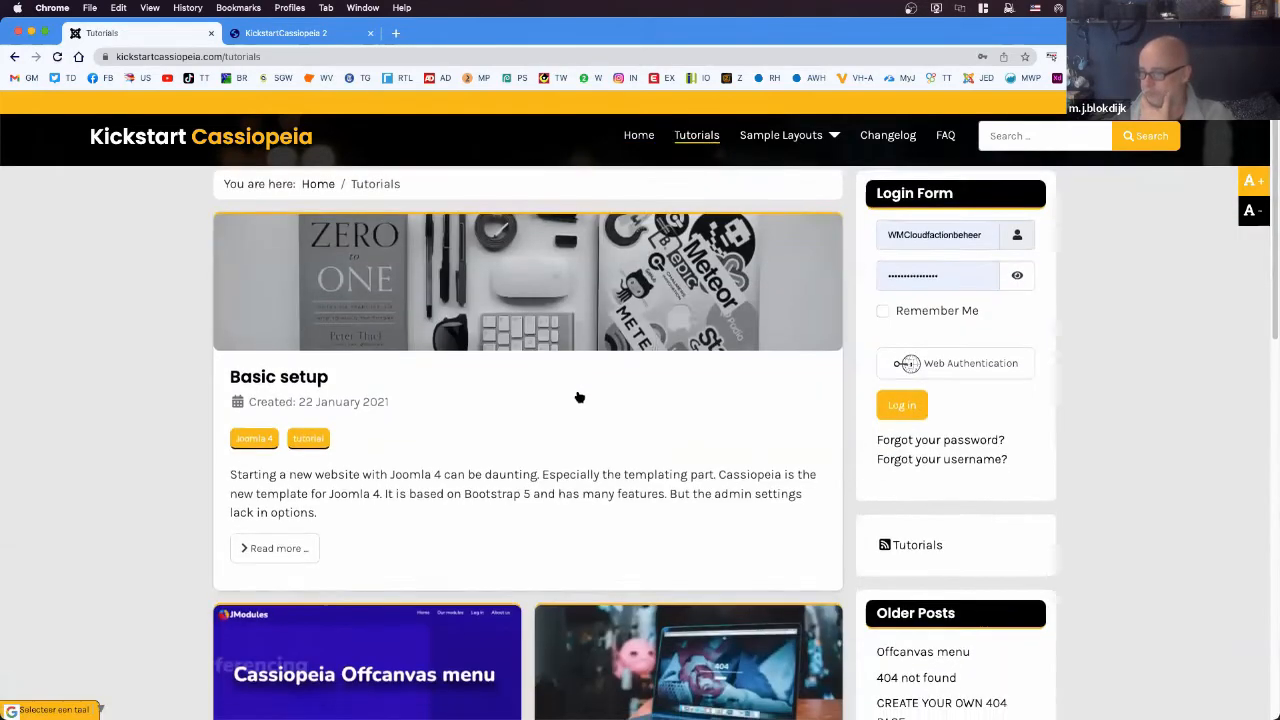
scroll(579, 397, "down", 7)
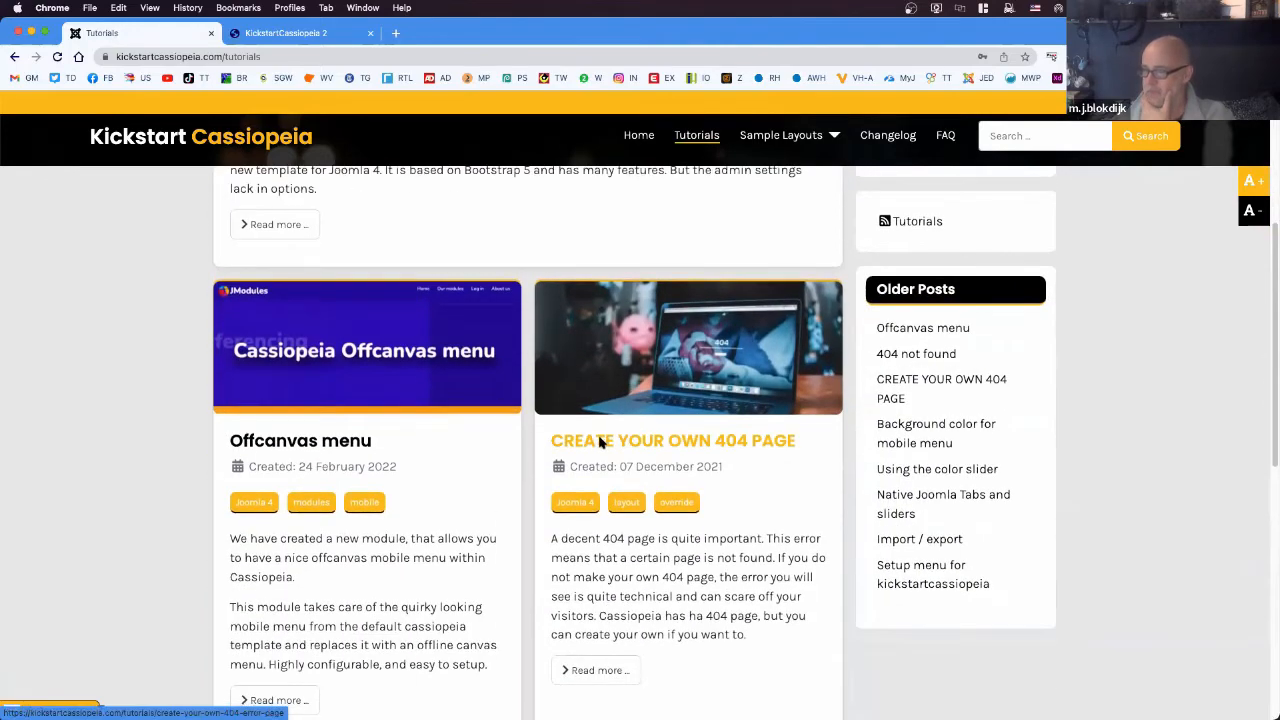
scroll(600, 441, "down", 12)
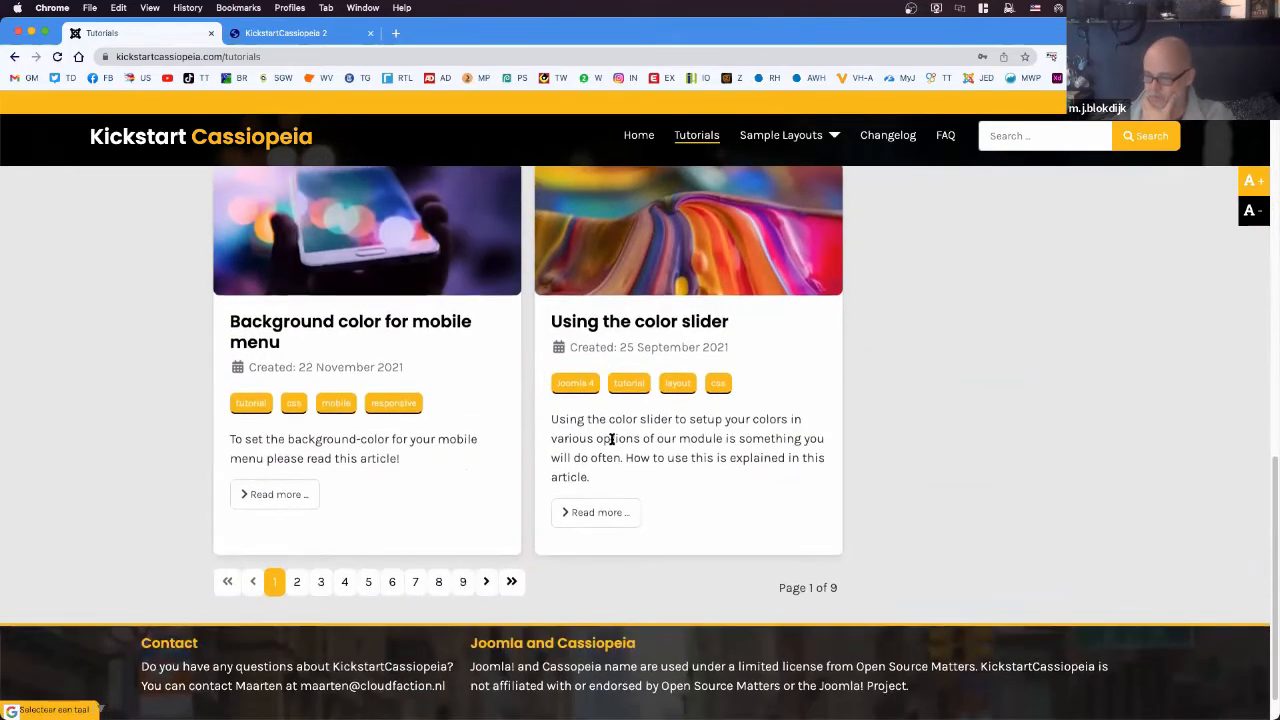
scroll(611, 440, "down", 2)
left_click(298, 538)
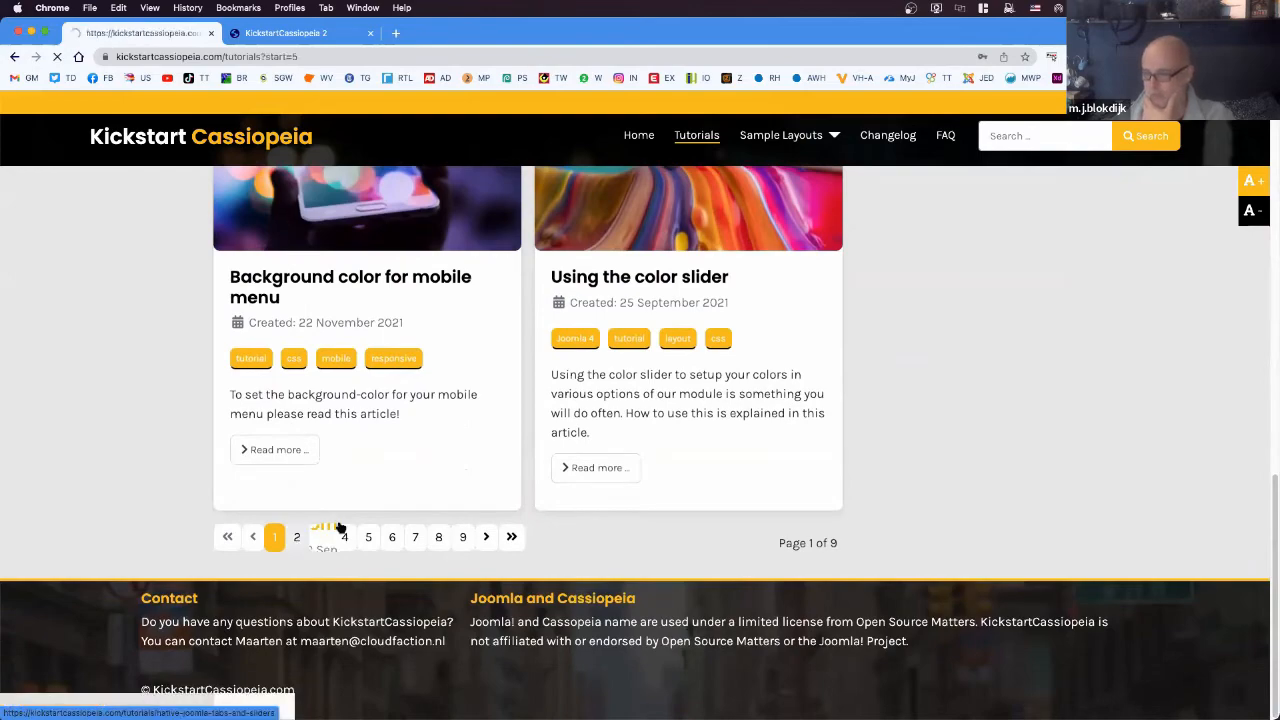
scroll(453, 502, "down", 8)
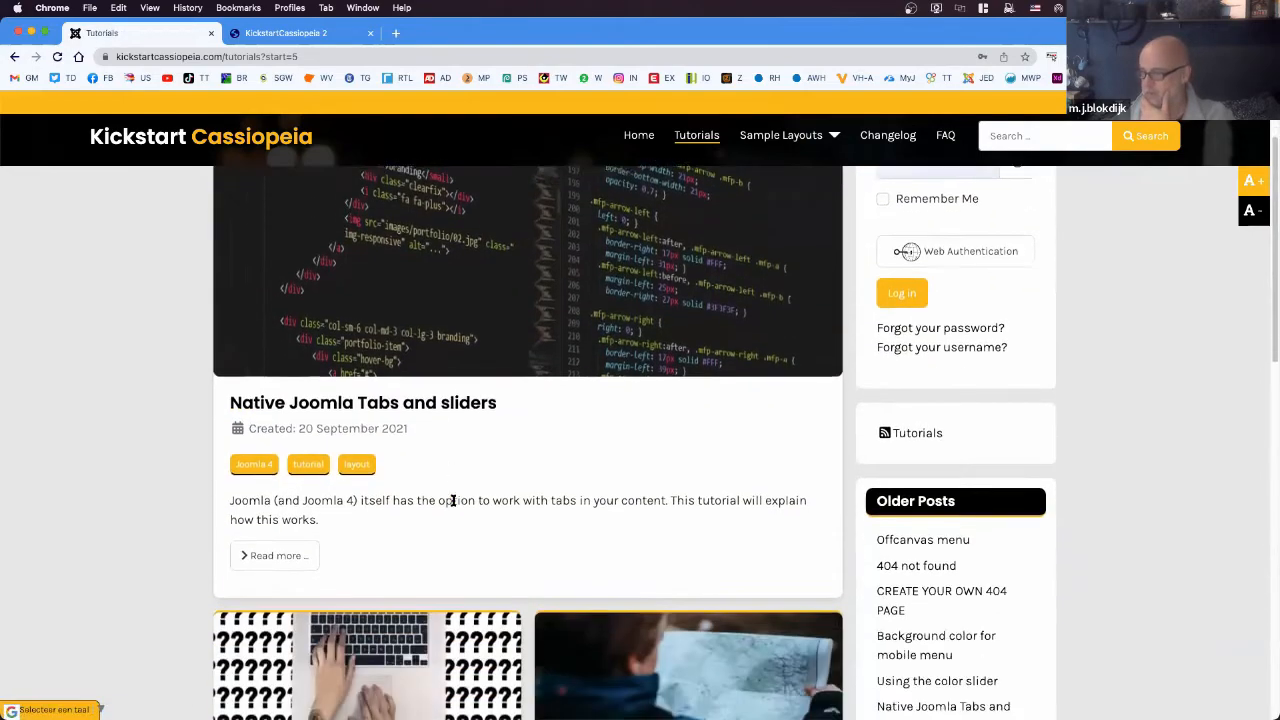
scroll(458, 499, "down", 9)
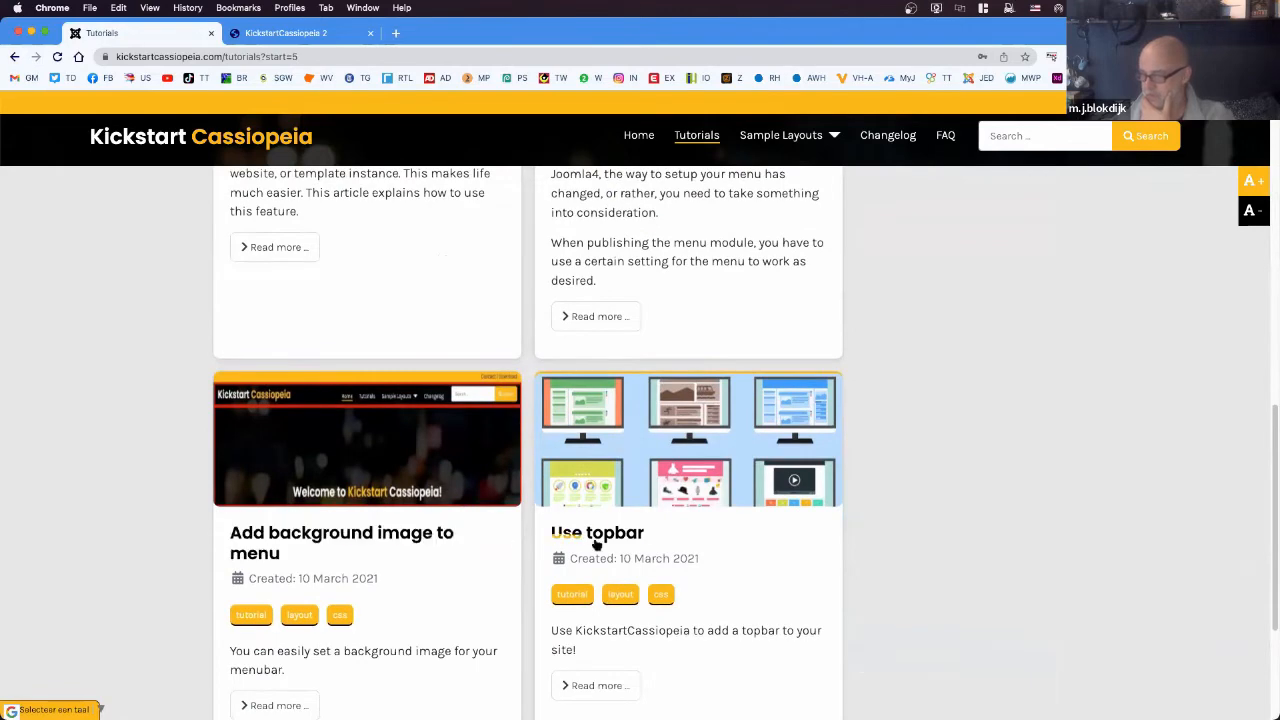
scroll(648, 540, "down", 5)
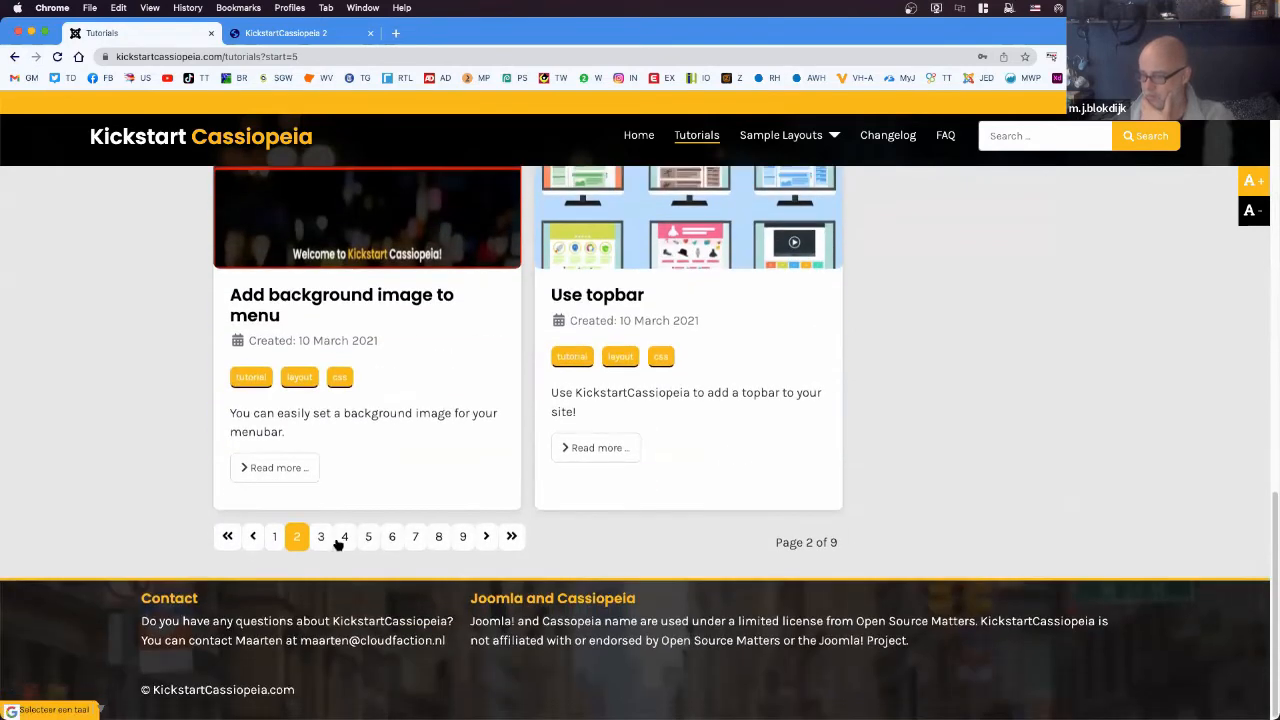
- Look through the tutorial articles on pages 4 and 7 of the Tutorials listing
left_click(342, 538)
scroll(390, 530, "down", 4)
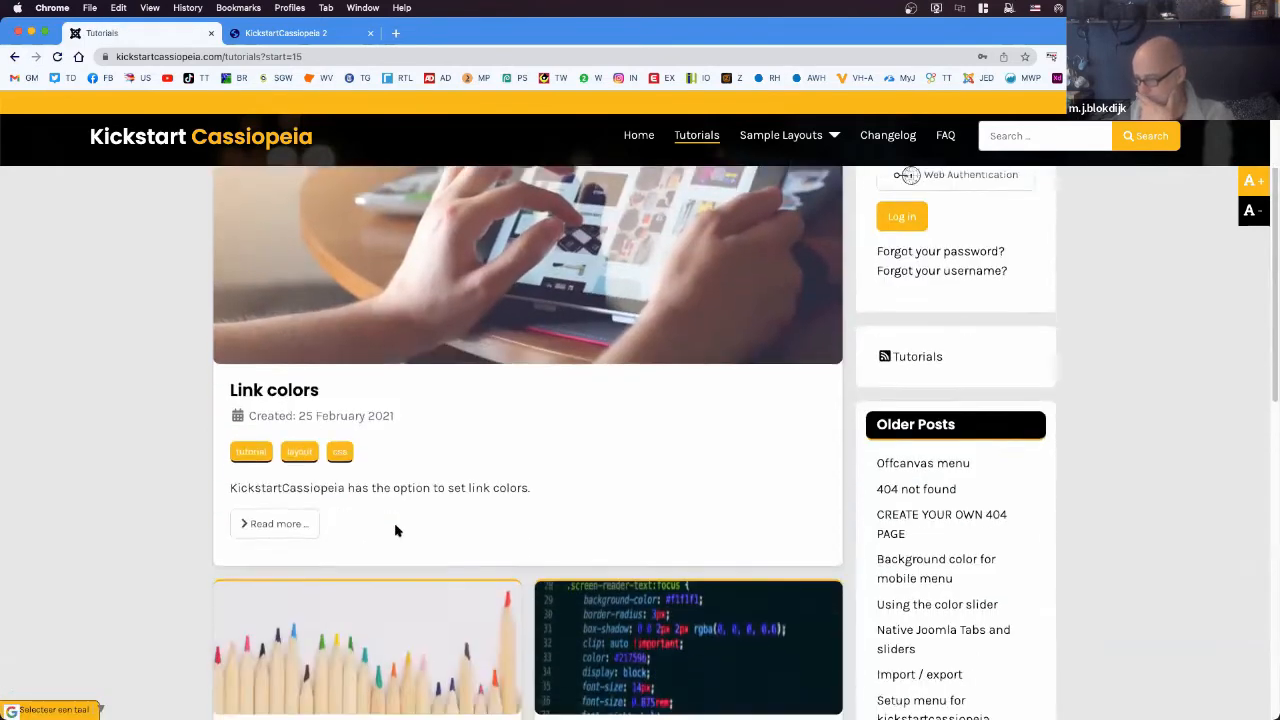
scroll(395, 530, "down", 8)
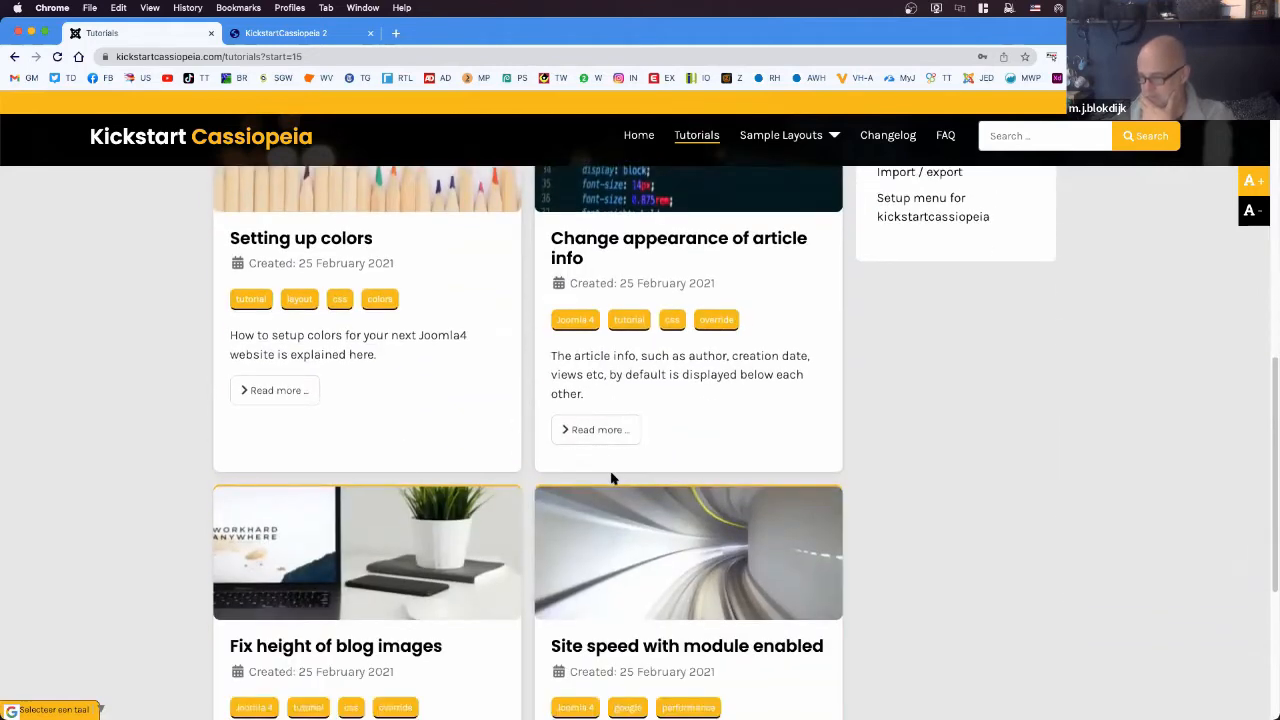
scroll(620, 500, "down", 6)
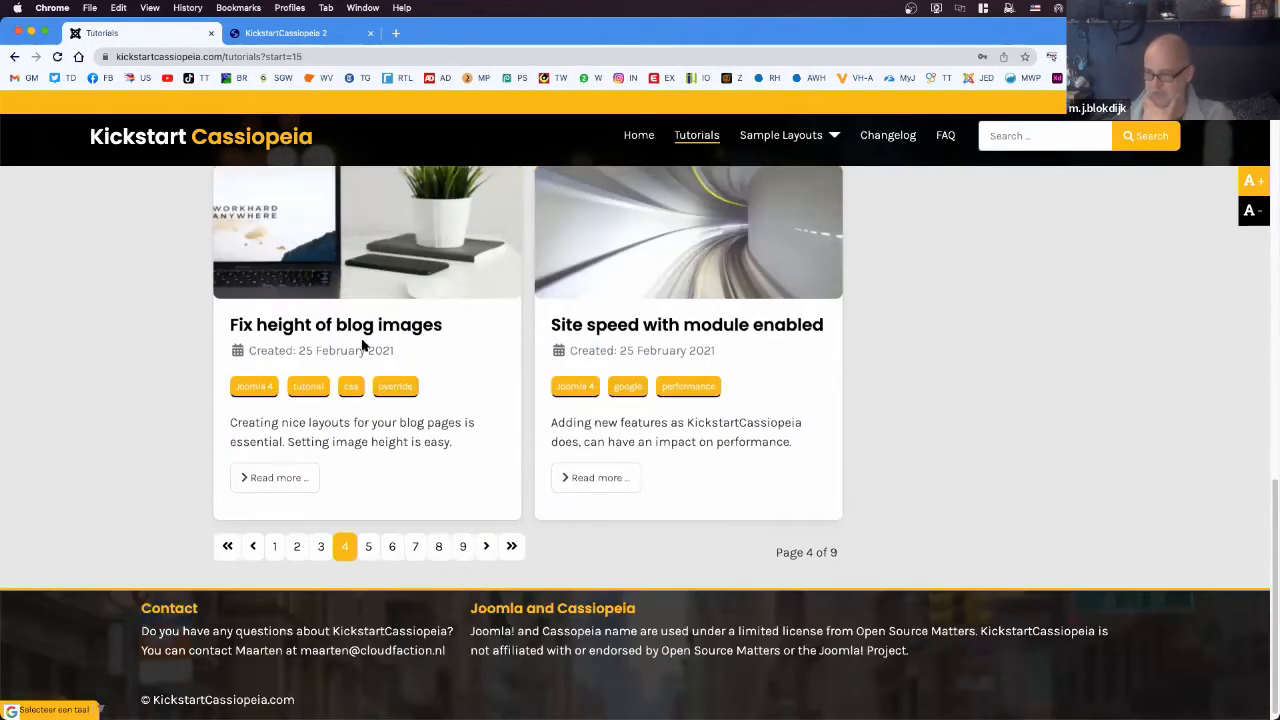
left_click(415, 547)
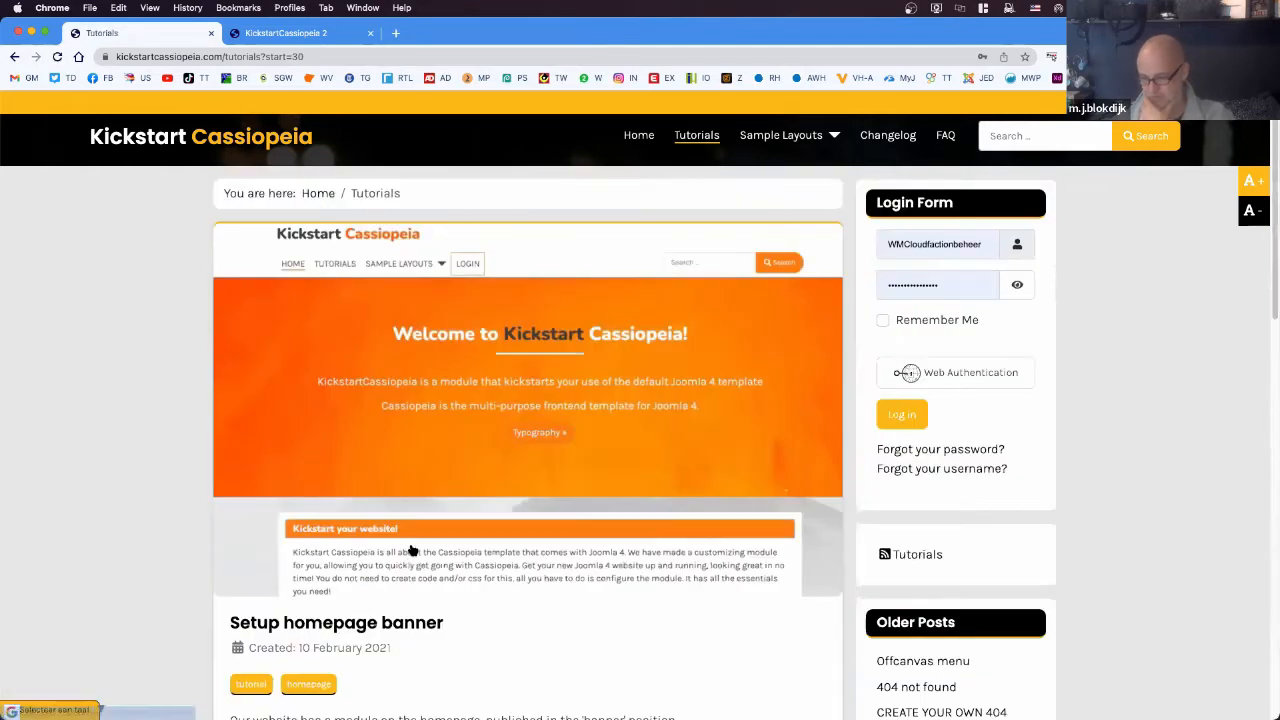
scroll(453, 545, "down", 4)
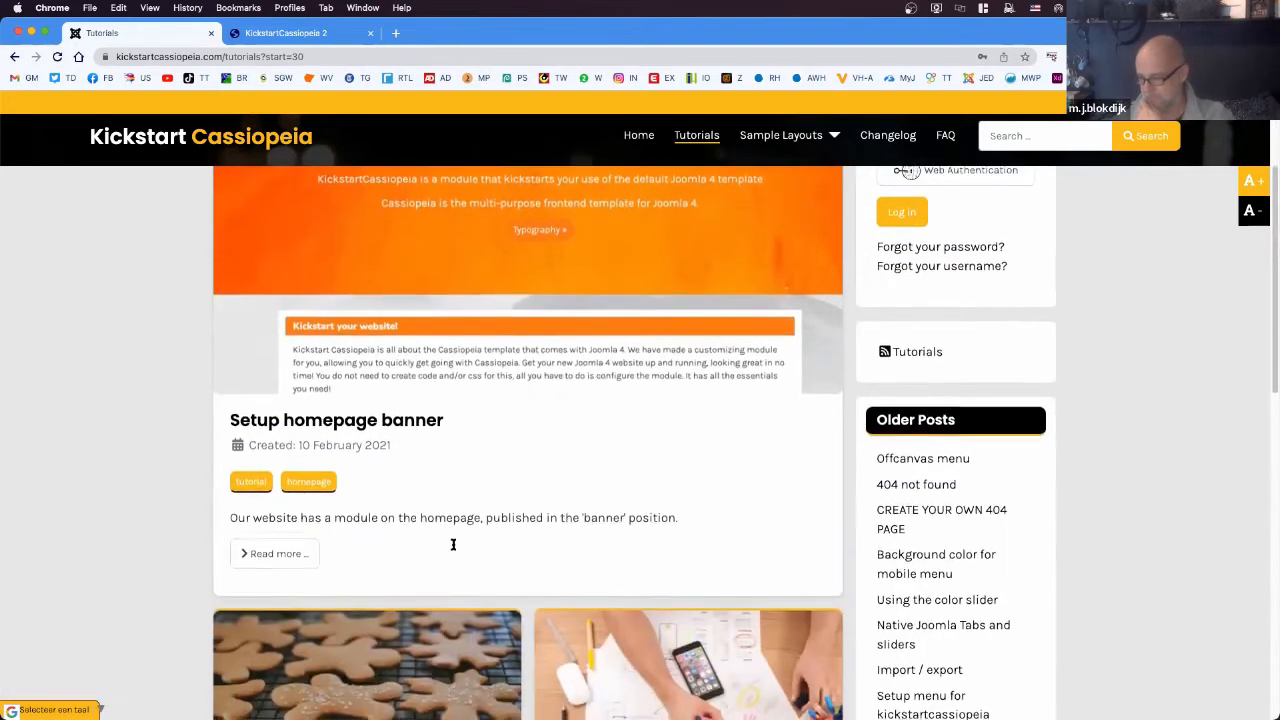
scroll(453, 545, "down", 7)
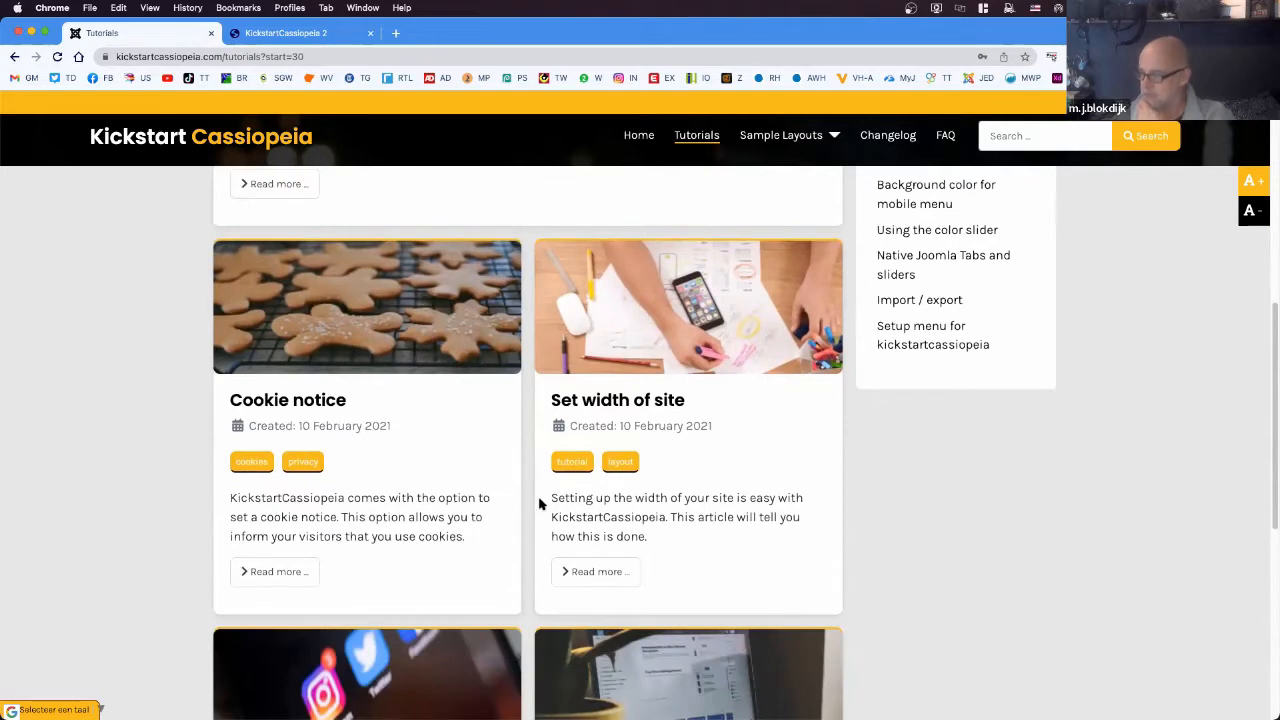
scroll(540, 505, "down", 4)
scroll(549, 507, "down", 6)
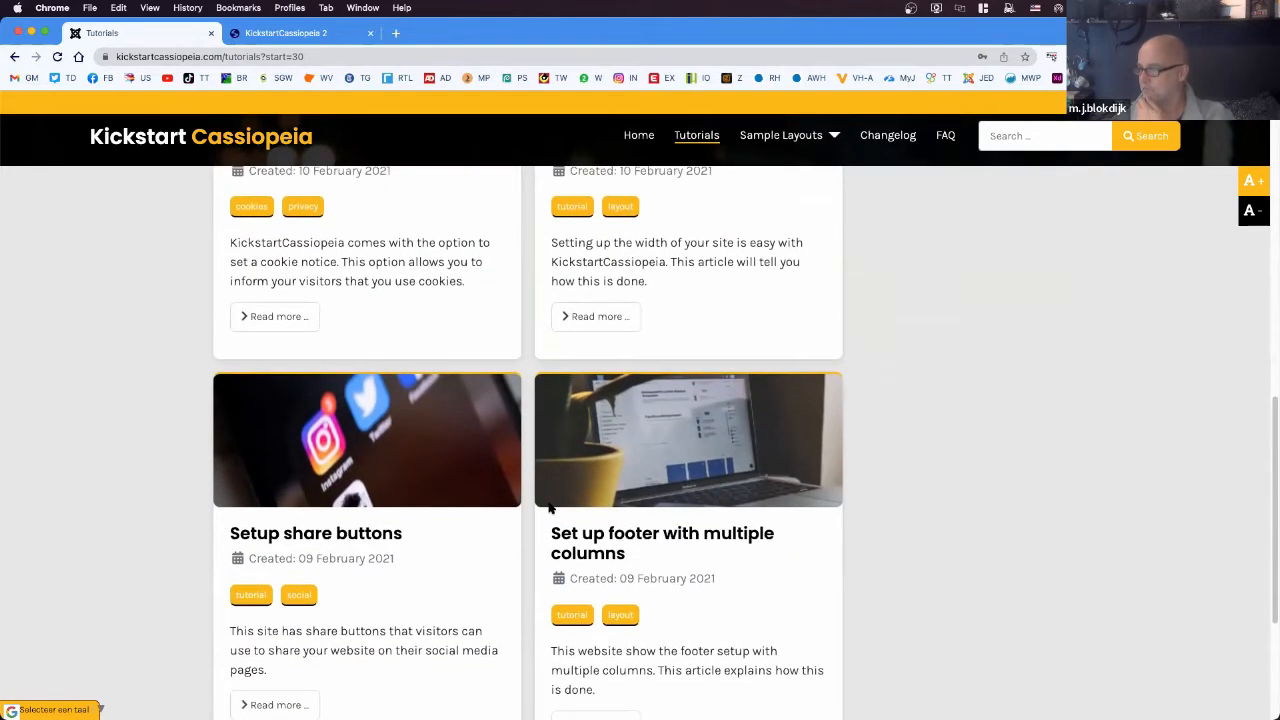
- Return to the Kickstart Cassiopeia homepage and examine how its header behaves further down the page and at its start
left_click(197, 140)
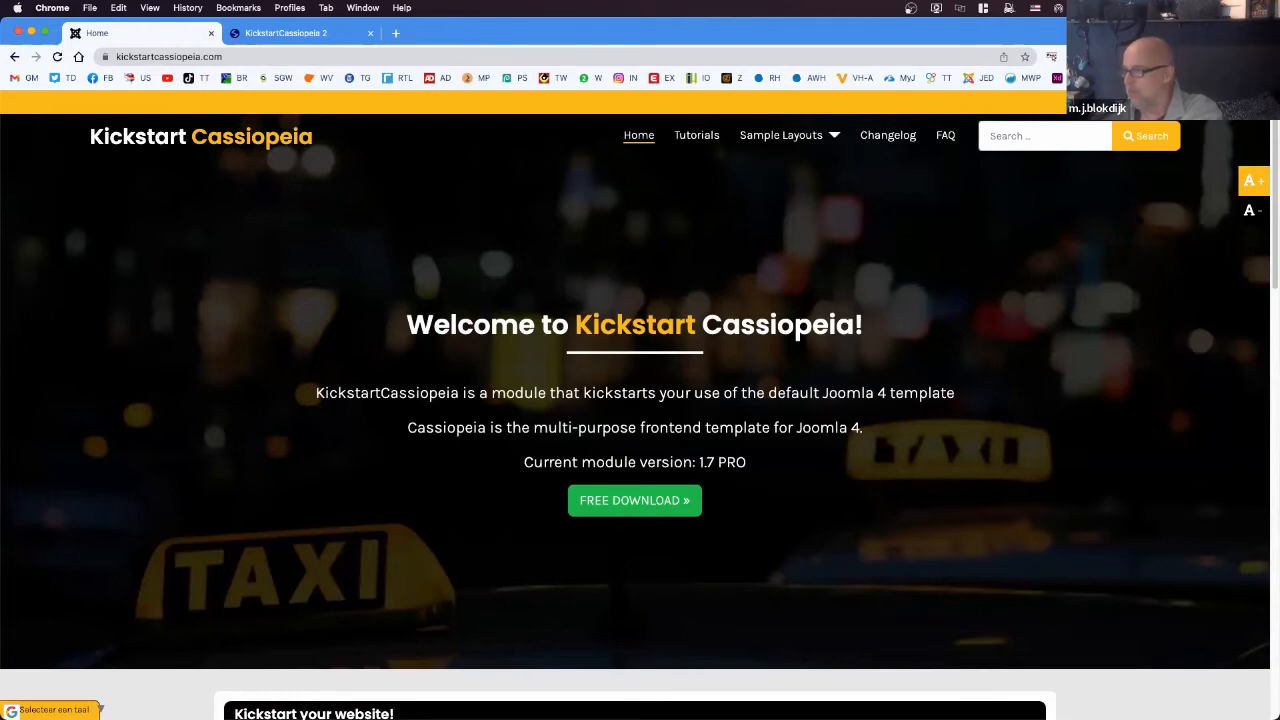
scroll(1272, 137, "down", 10)
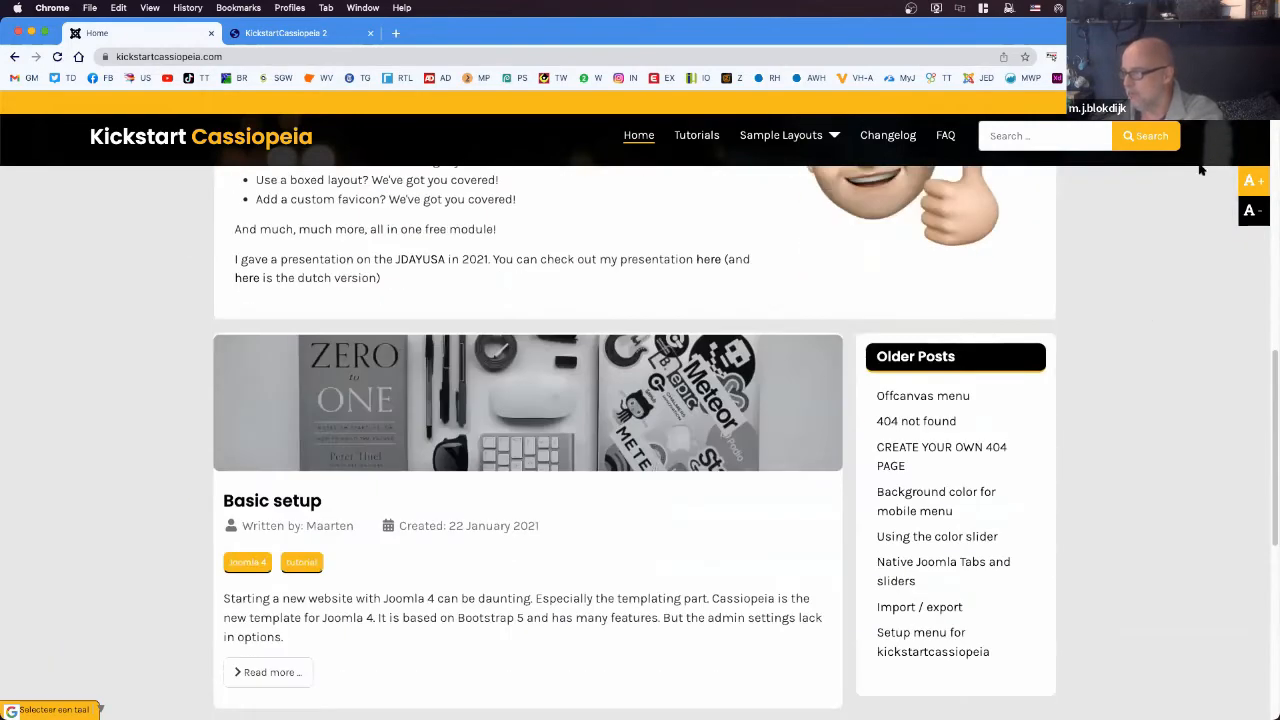
scroll(1201, 170, "up", 10)
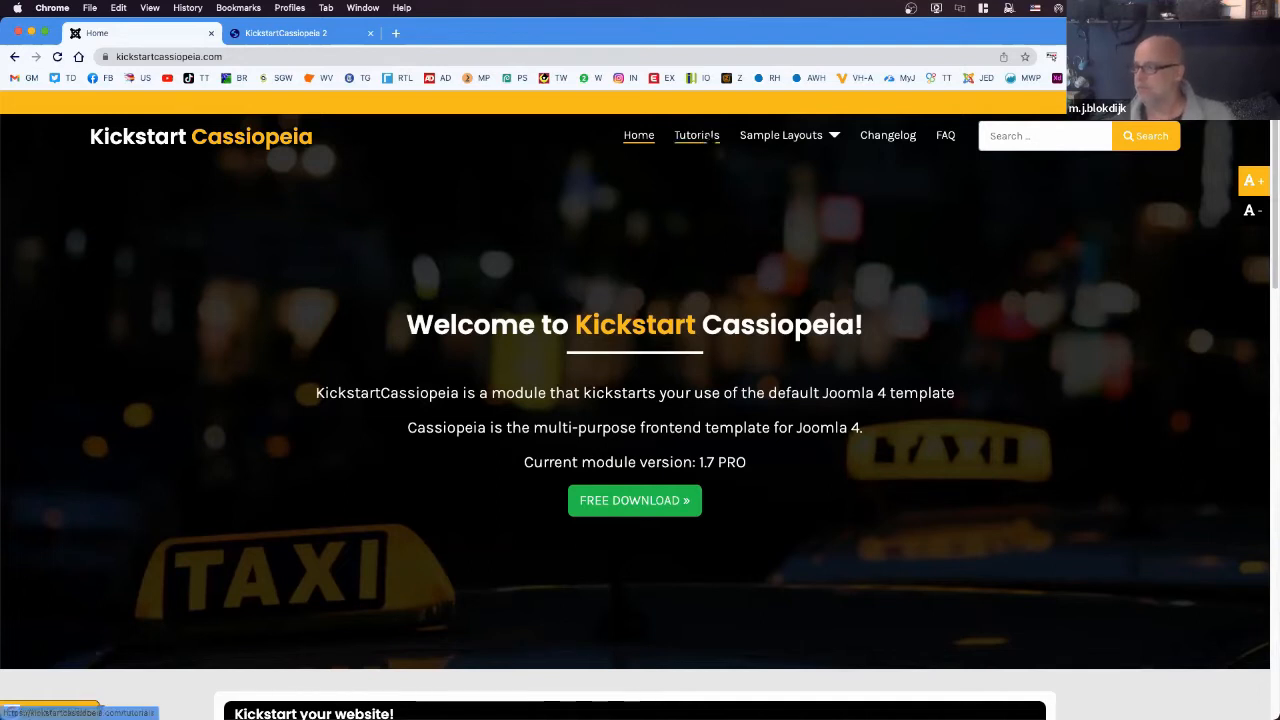
- View the Blog sample layout and the Category List sample layout to compare their styling
left_click(834, 135)
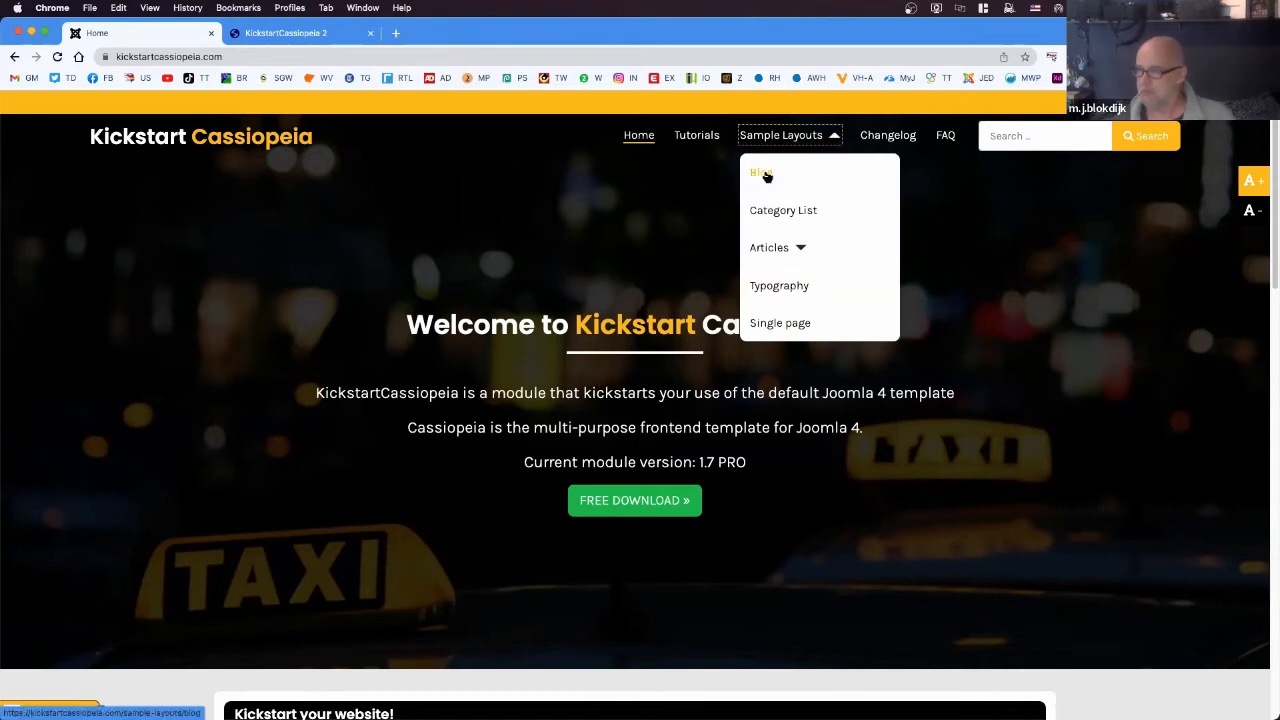
left_click(766, 175)
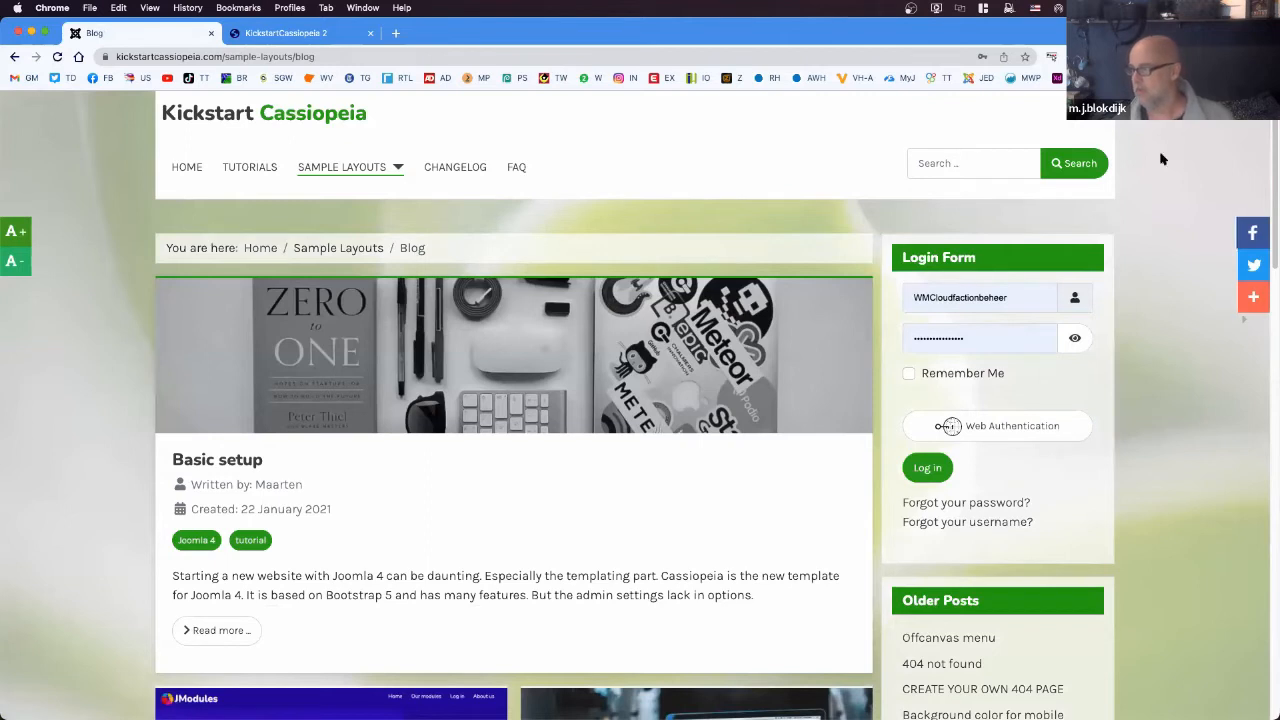
left_click(392, 171)
left_click(366, 244)
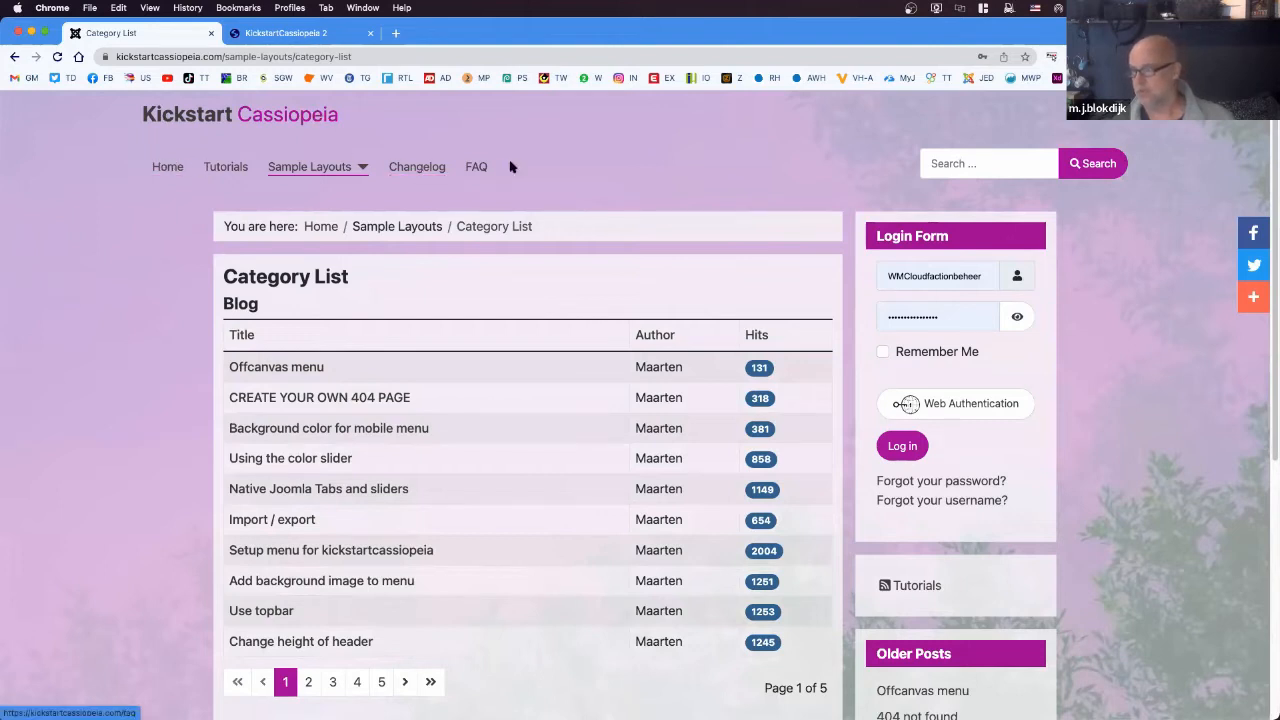
- View the Typography sample layout and the Single page sample layout, examining the latter's banner and blog section
left_click(352, 172)
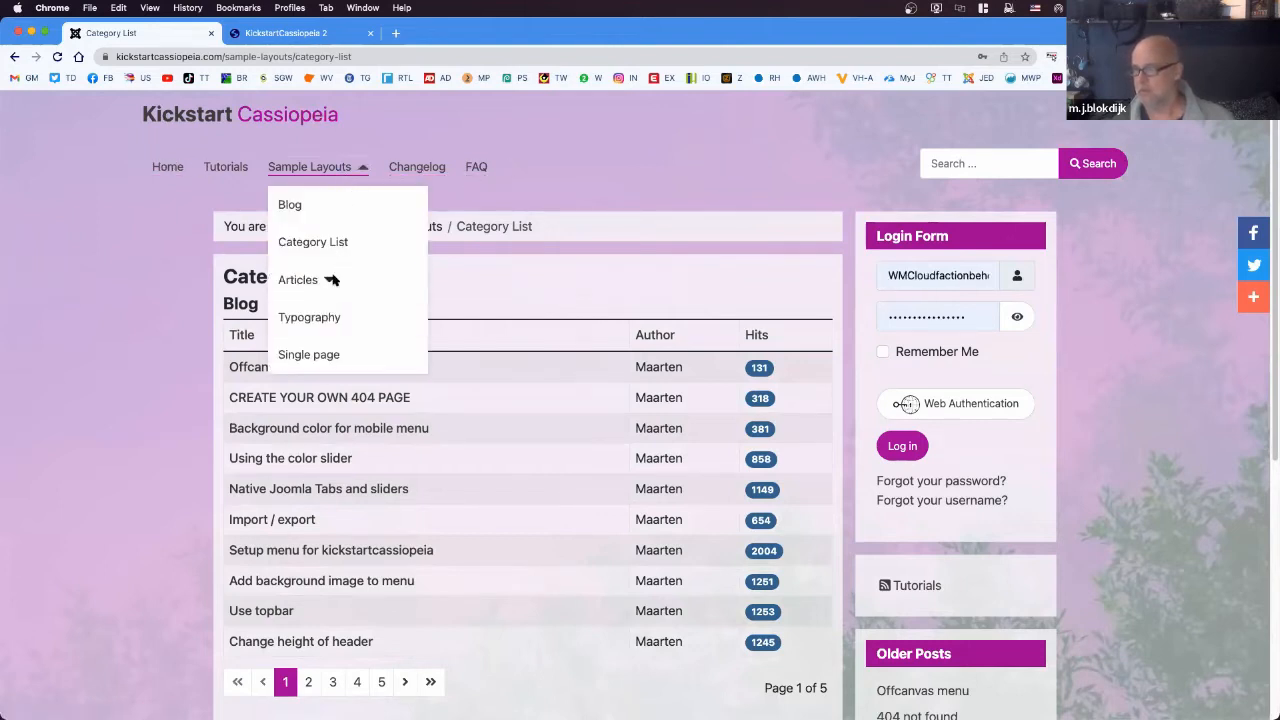
left_click(325, 320)
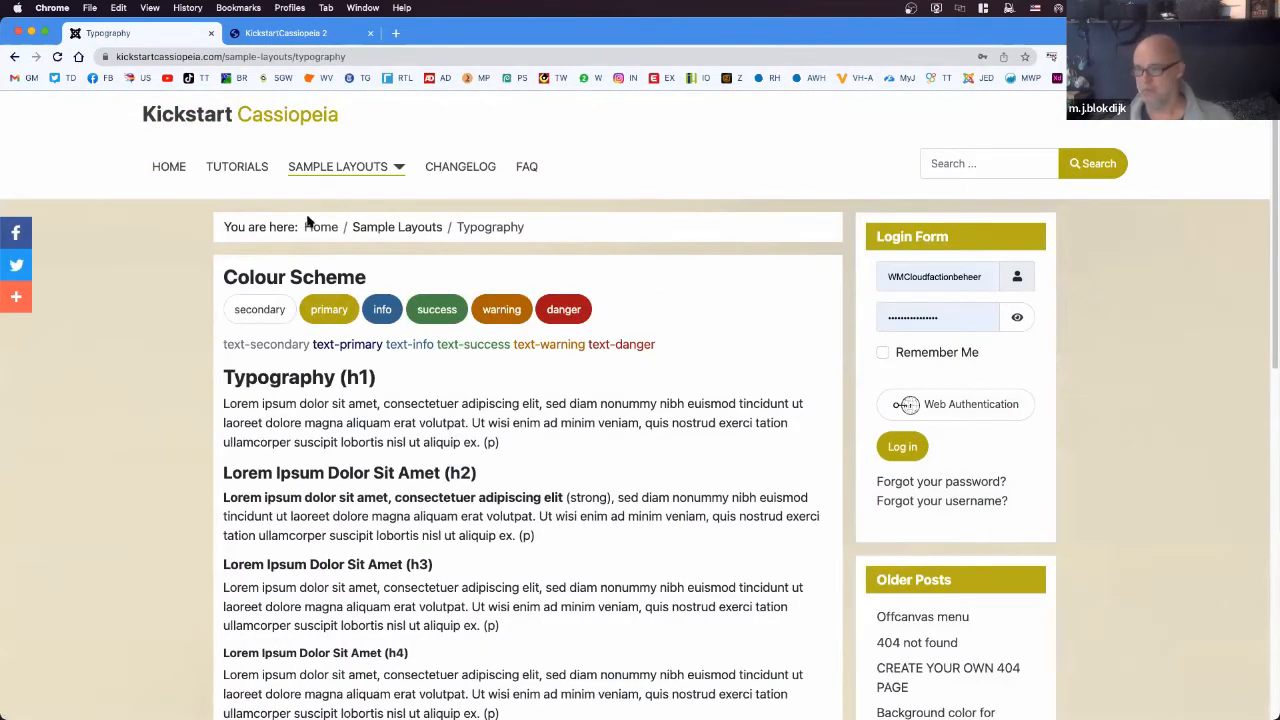
left_click(365, 170)
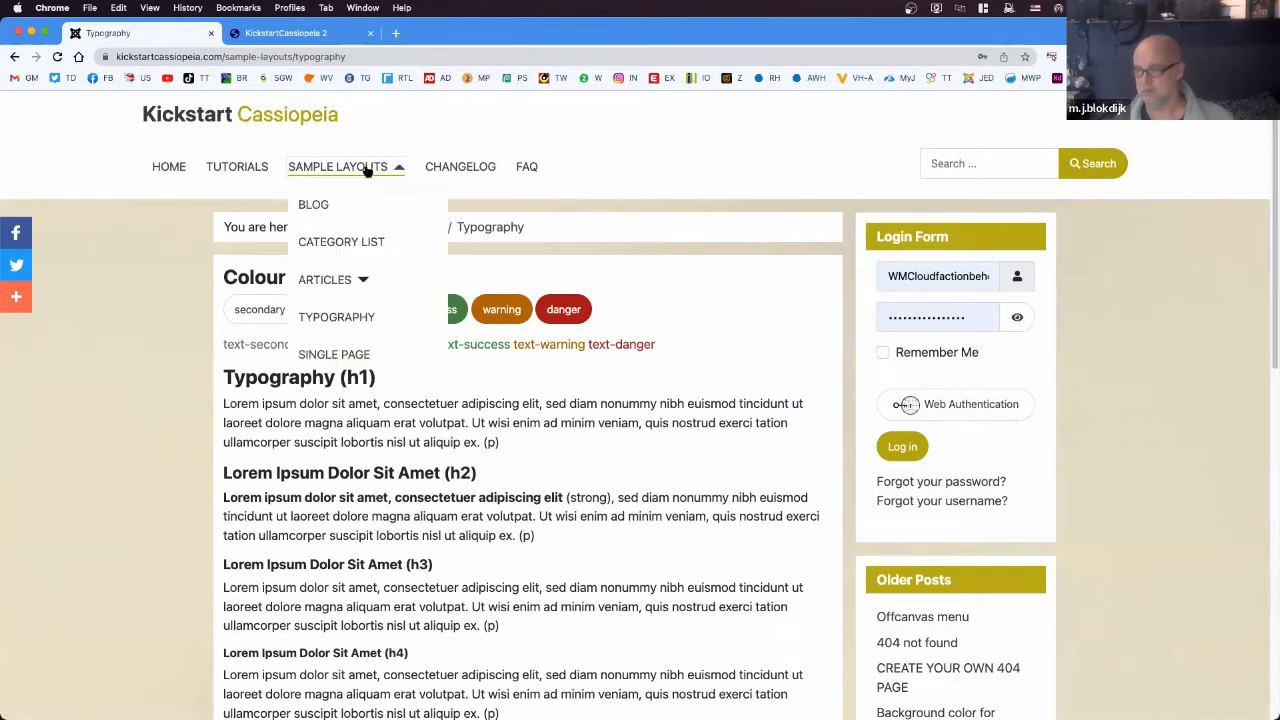
left_click(352, 356)
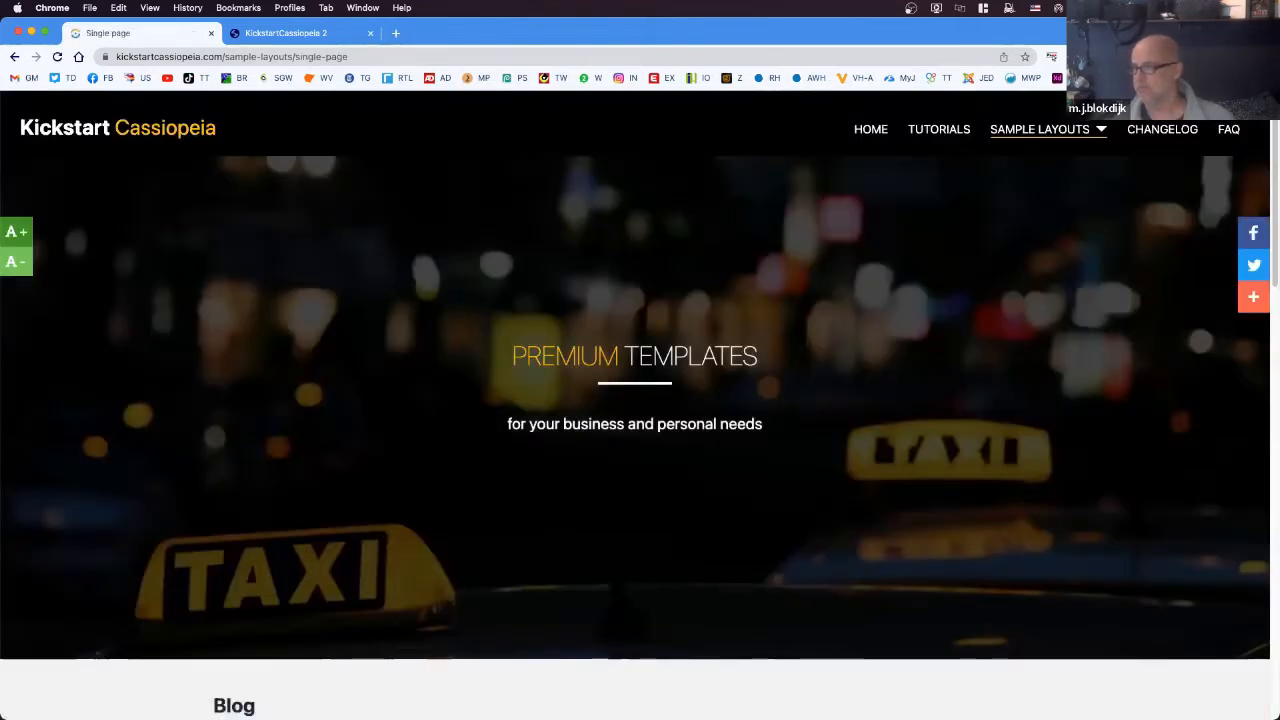
scroll(640, 400, "down", 3)
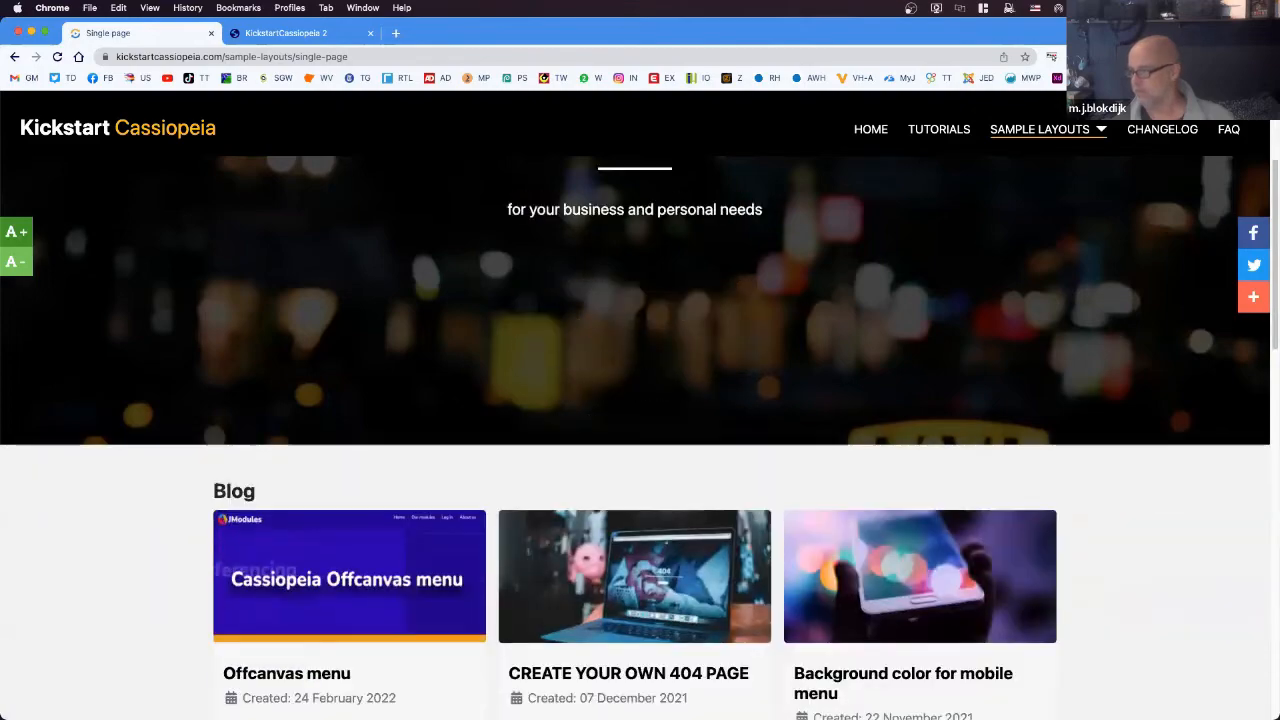
scroll(611, 409, "down", 5)
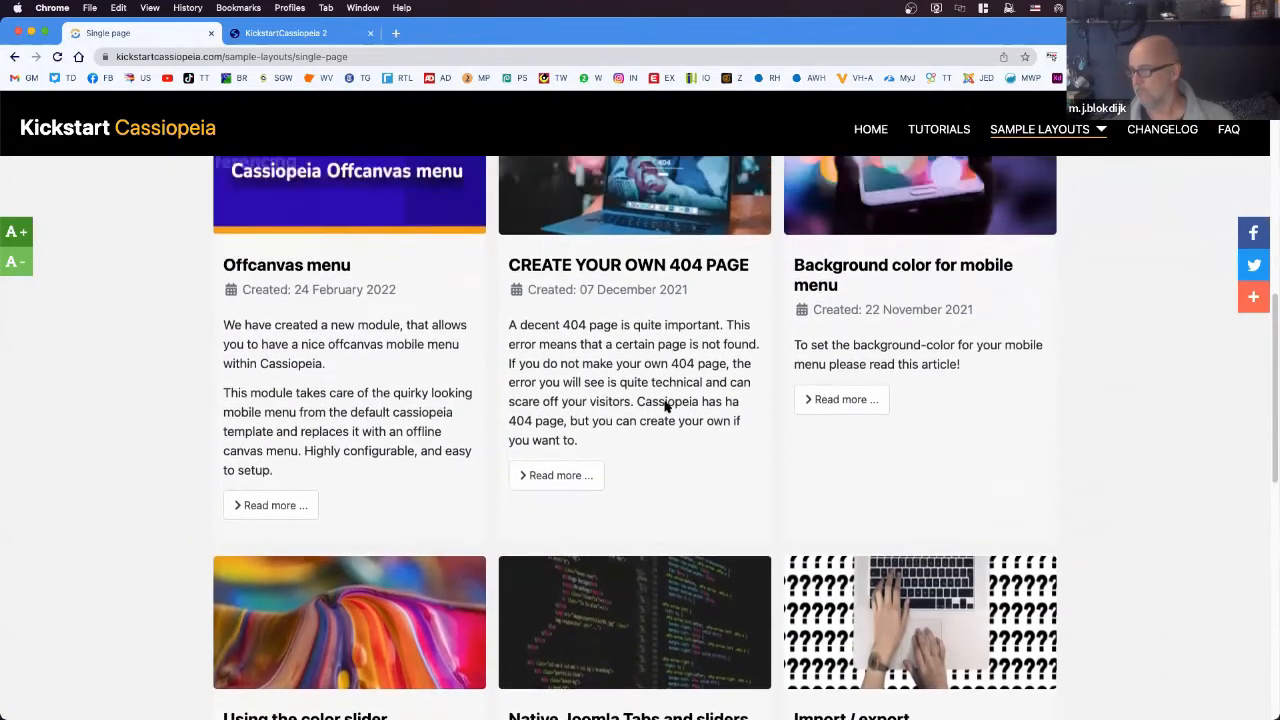
scroll(667, 405, "up", 8)
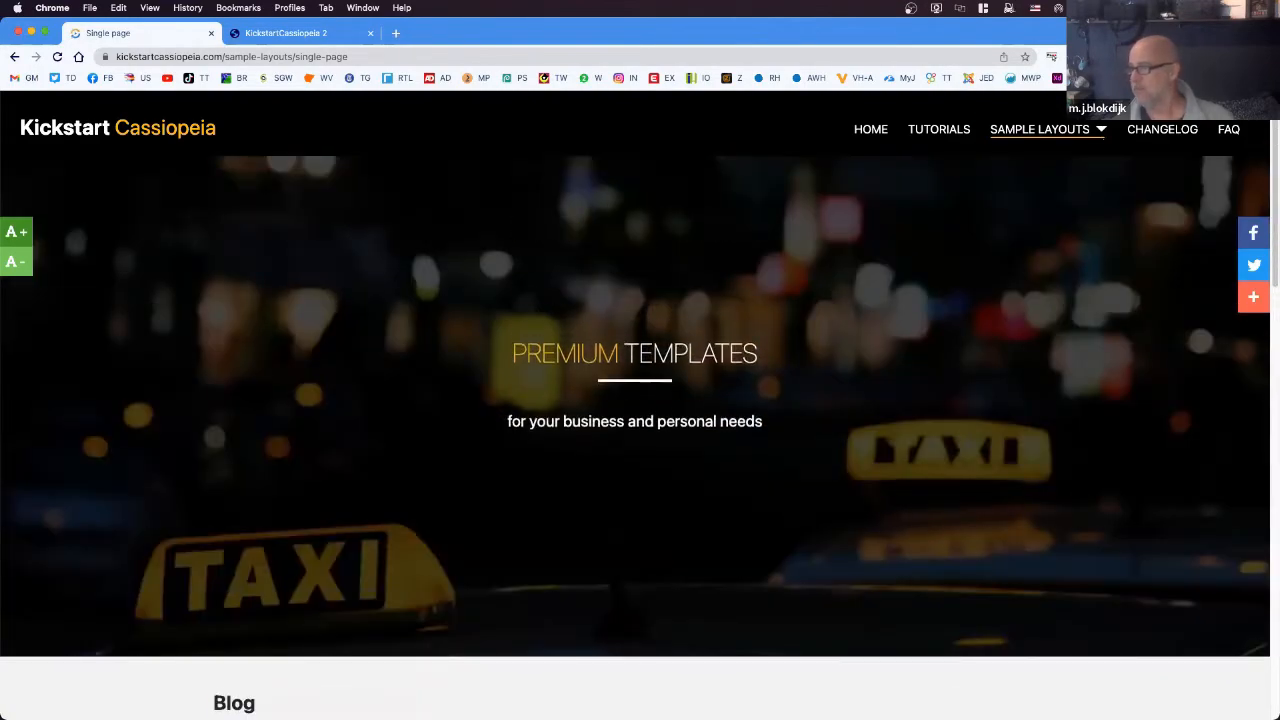
- View the Category List sample layout from its article table down to the page footer
left_click(1050, 131)
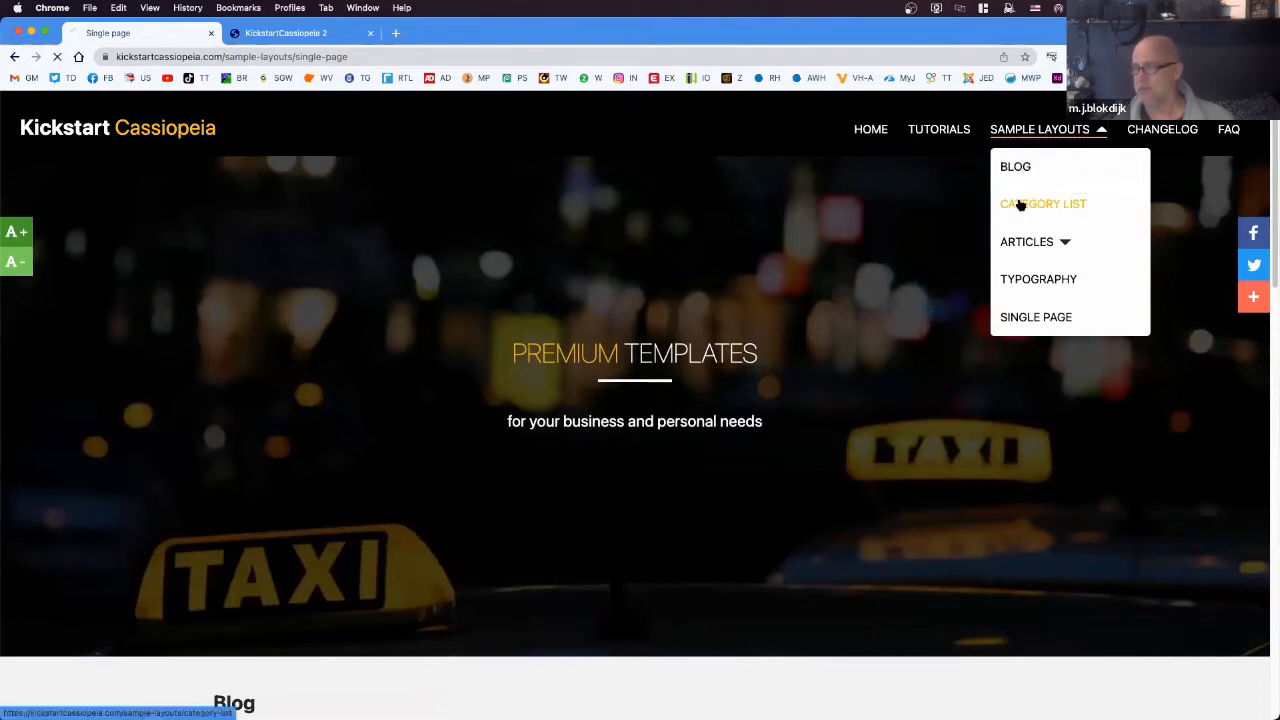
left_click(1015, 205)
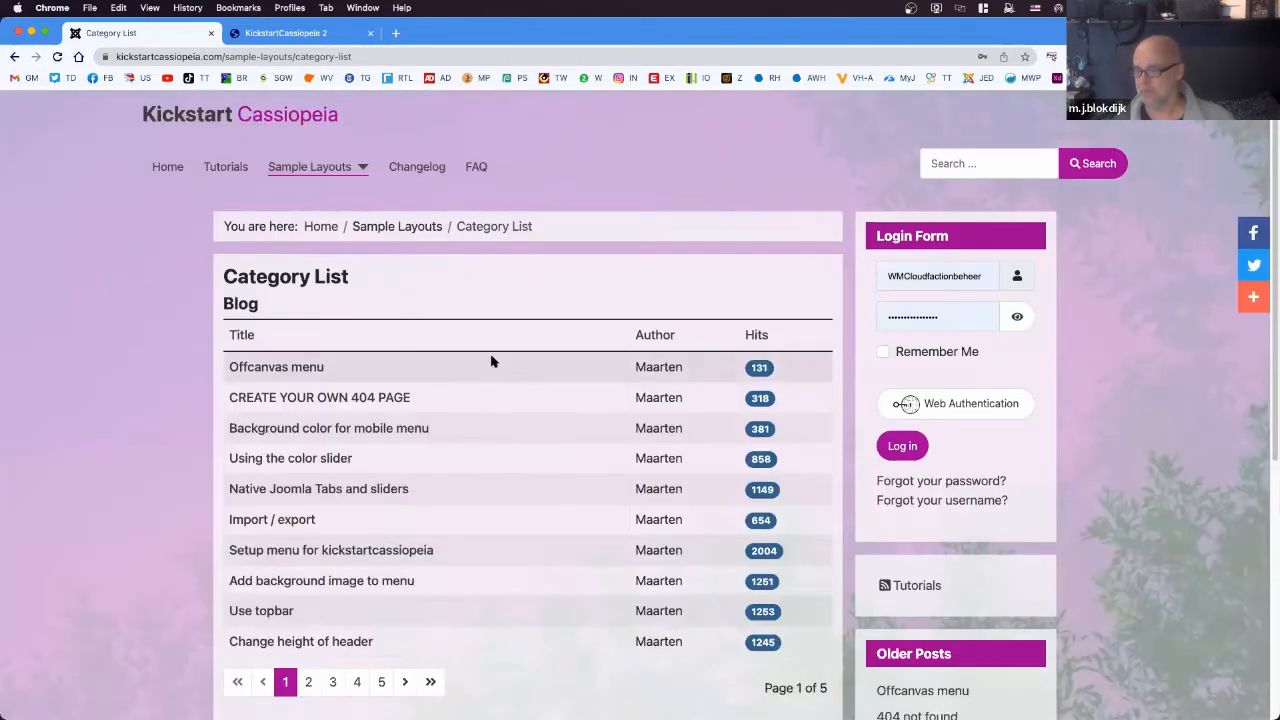
scroll(491, 361, "down", 2)
scroll(491, 361, "down", 5)
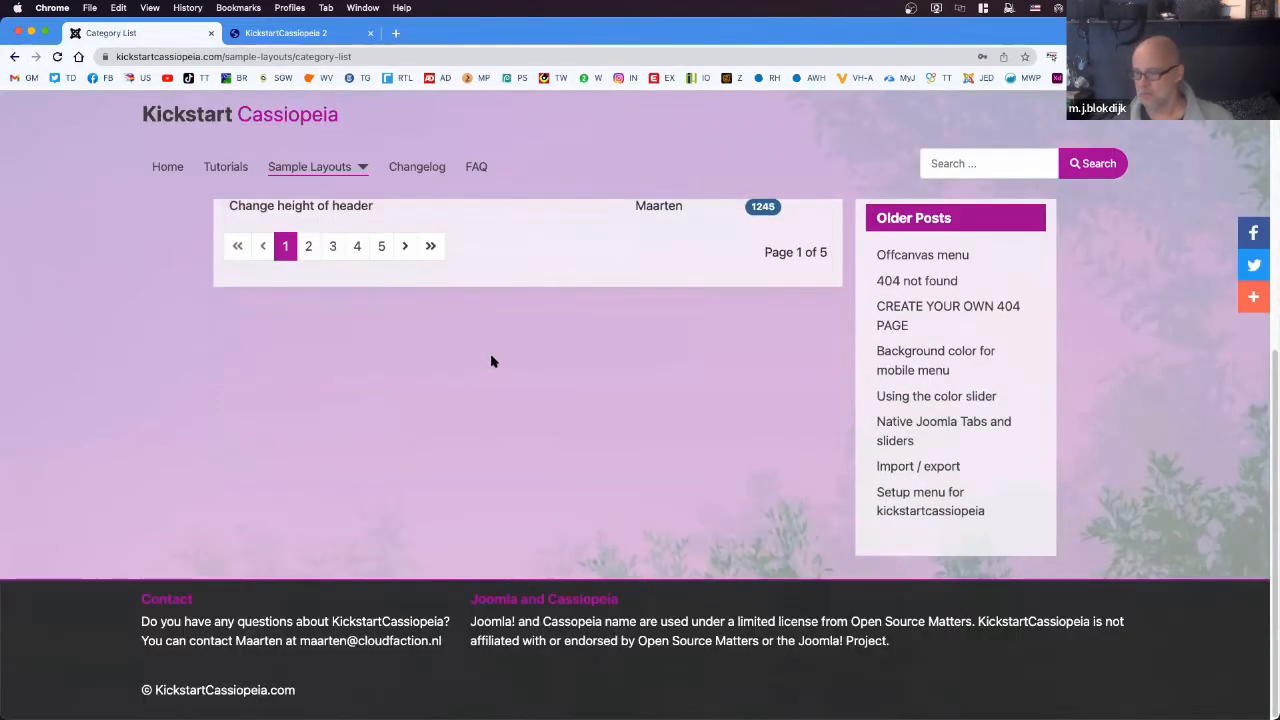
scroll(514, 356, "up", 6)
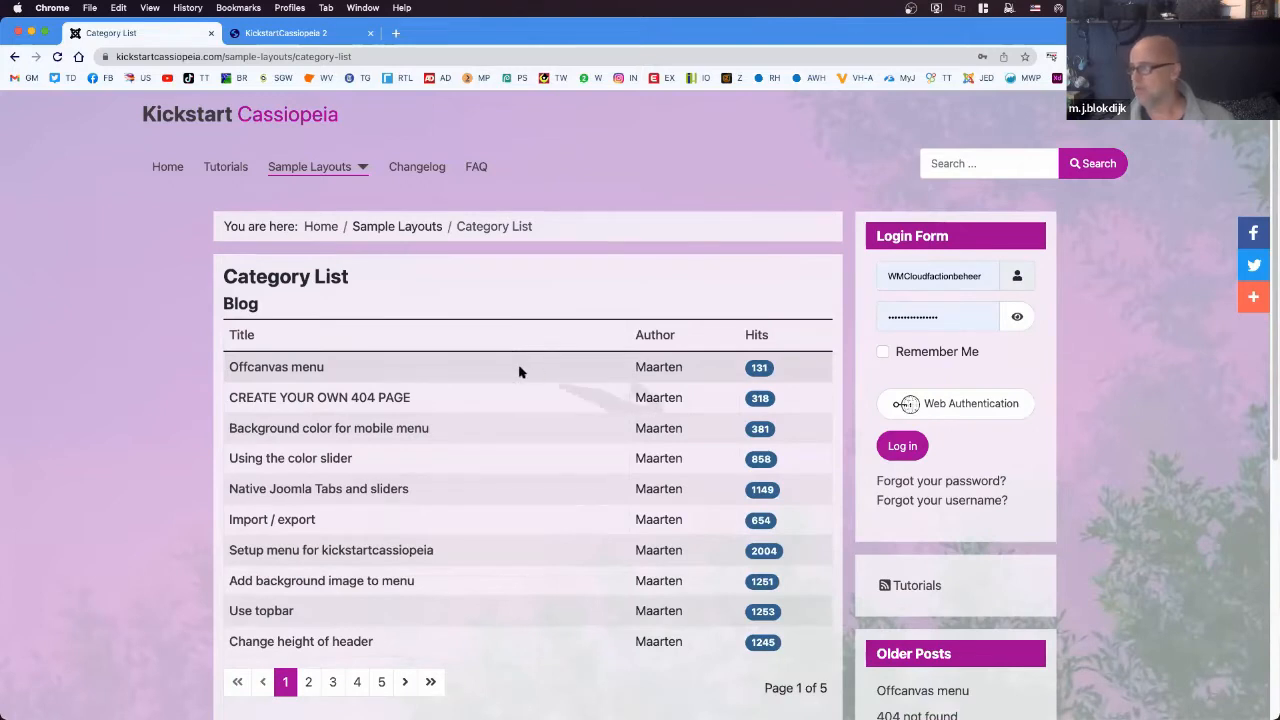
- View the Blog sample layout and return to the Kickstart Cassiopeia homepage
left_click(365, 168)
left_click(291, 205)
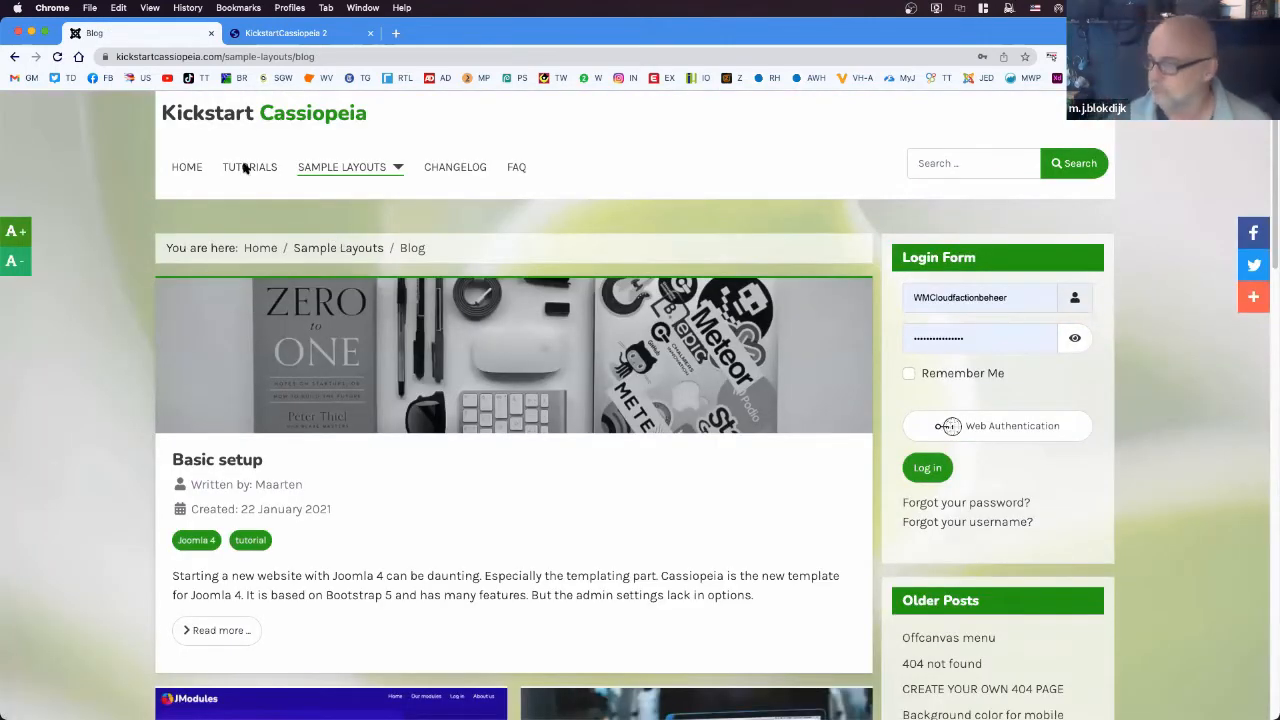
left_click(207, 160)
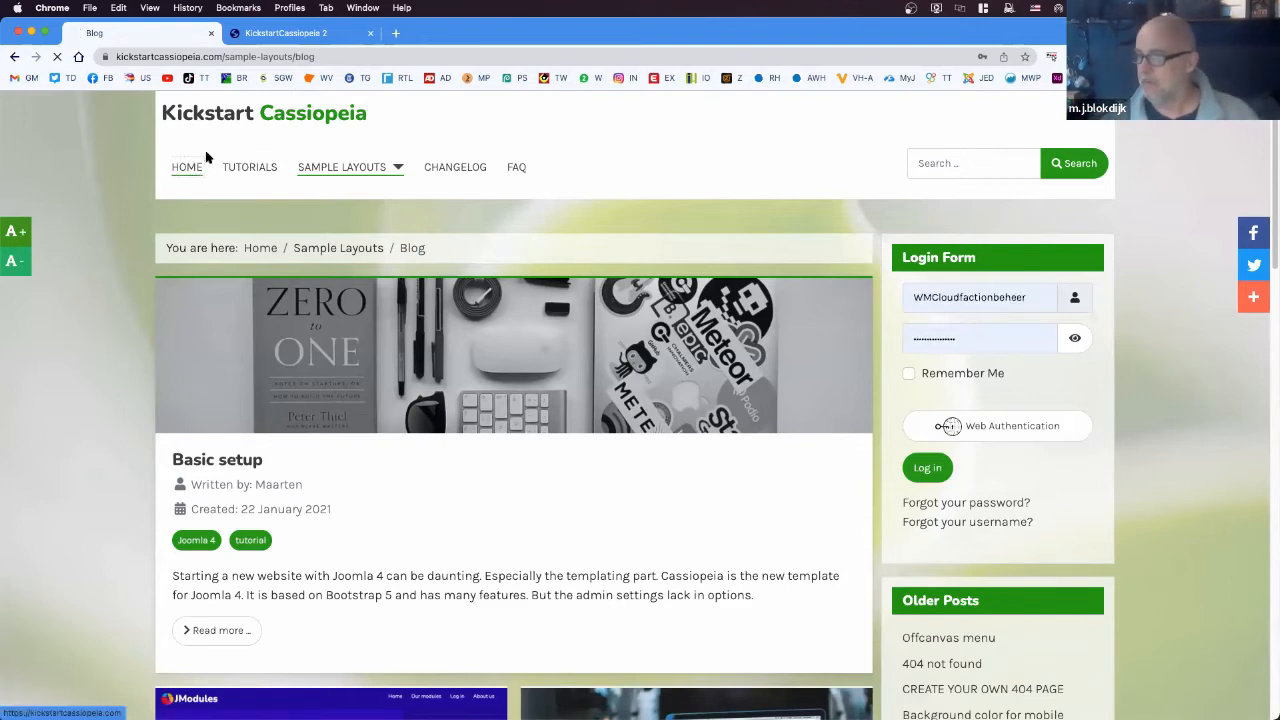
- Go to the website's Joomla administrator and show the list of site modules
left_click(279, 57)
left_click(280, 57)
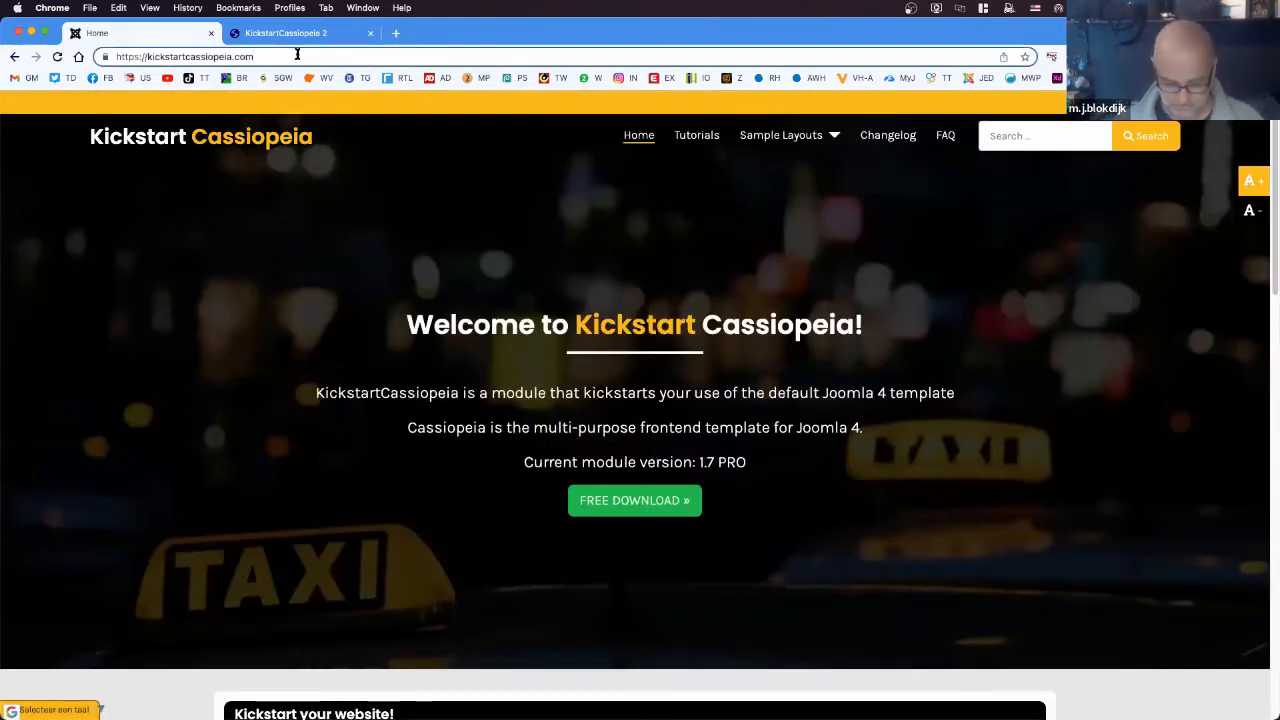
type("/adm")
key("Return")
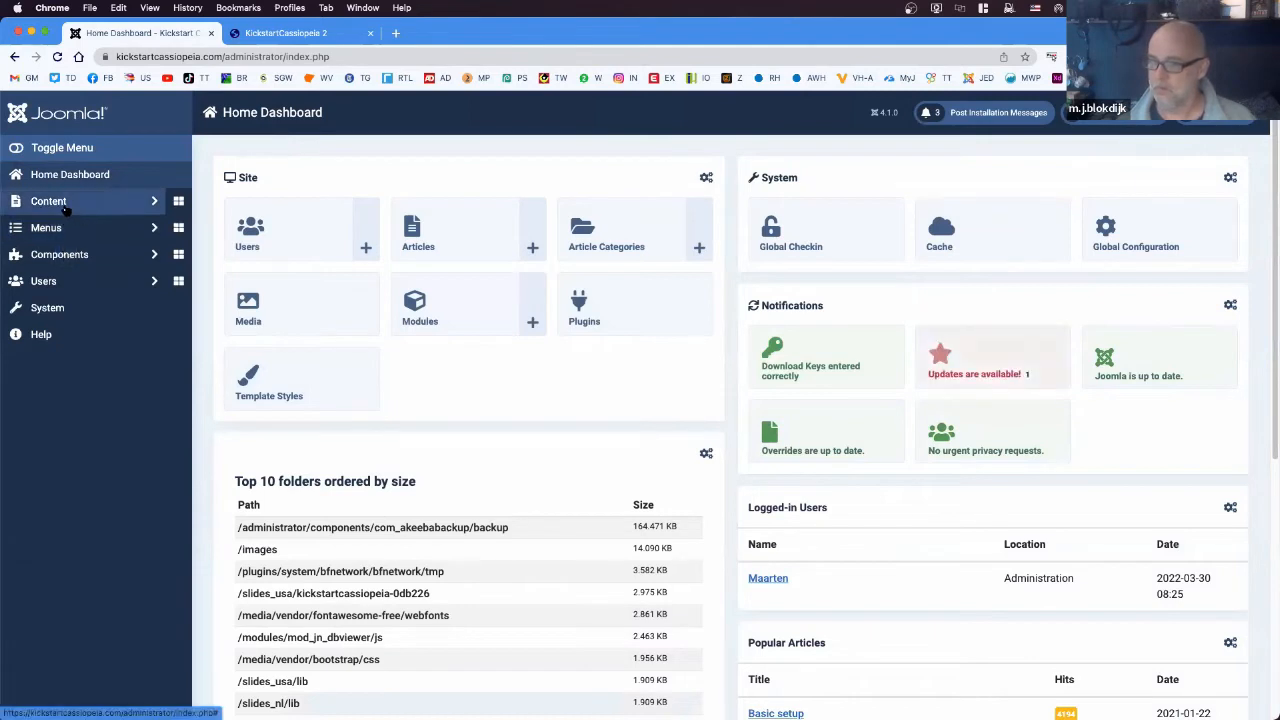
left_click(66, 203)
left_click(70, 418)
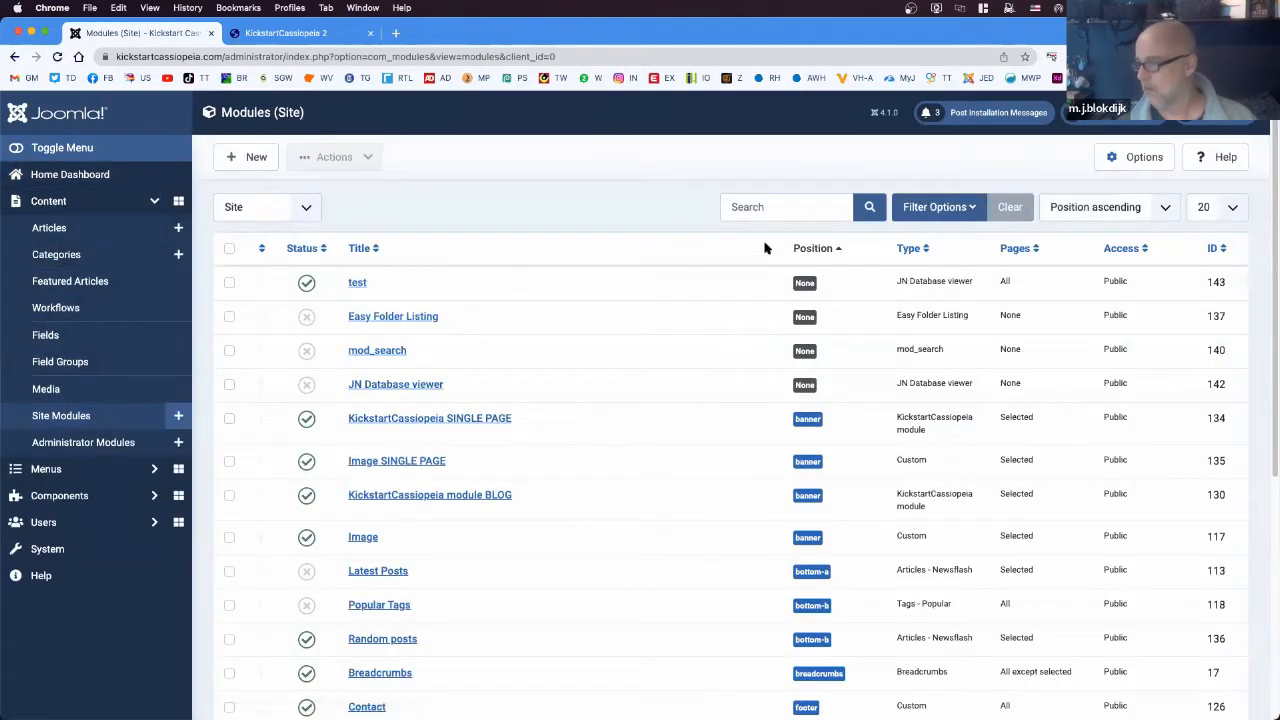
- Search the site modules for "kick" and check in the locked KickstartCassiopeia module
left_click(766, 209)
type("kic")
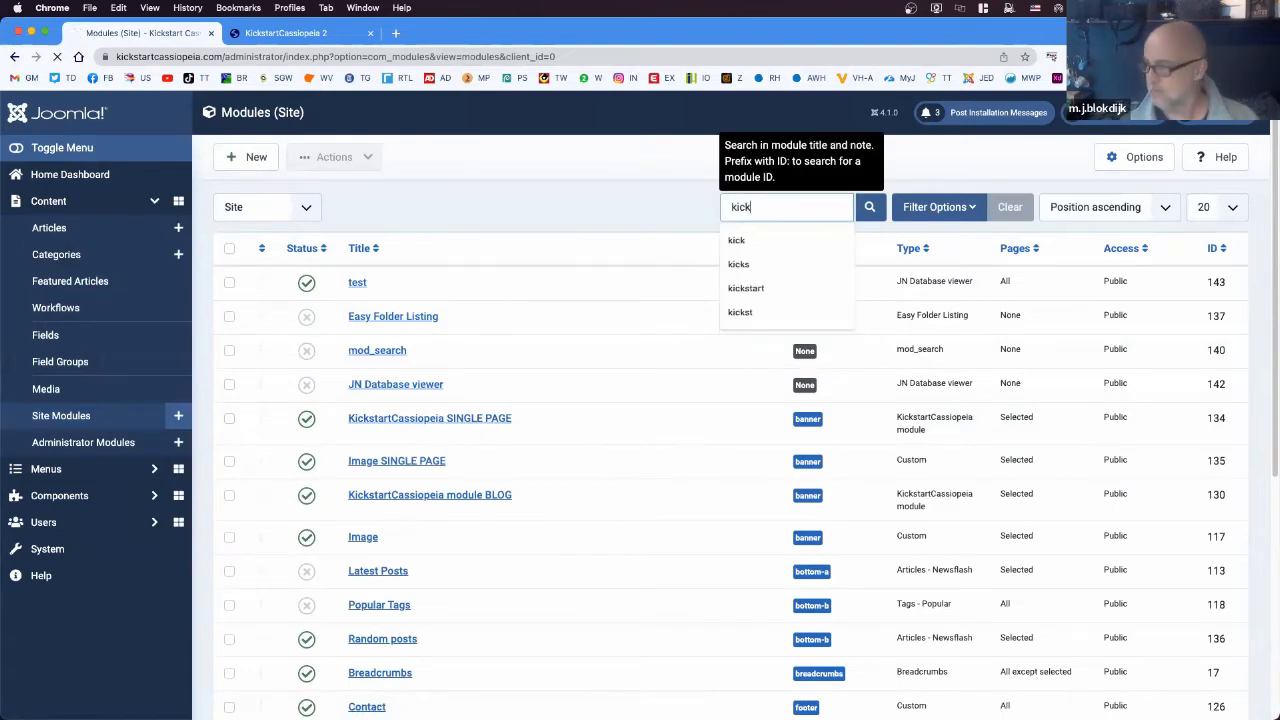
type("k")
key("Return")
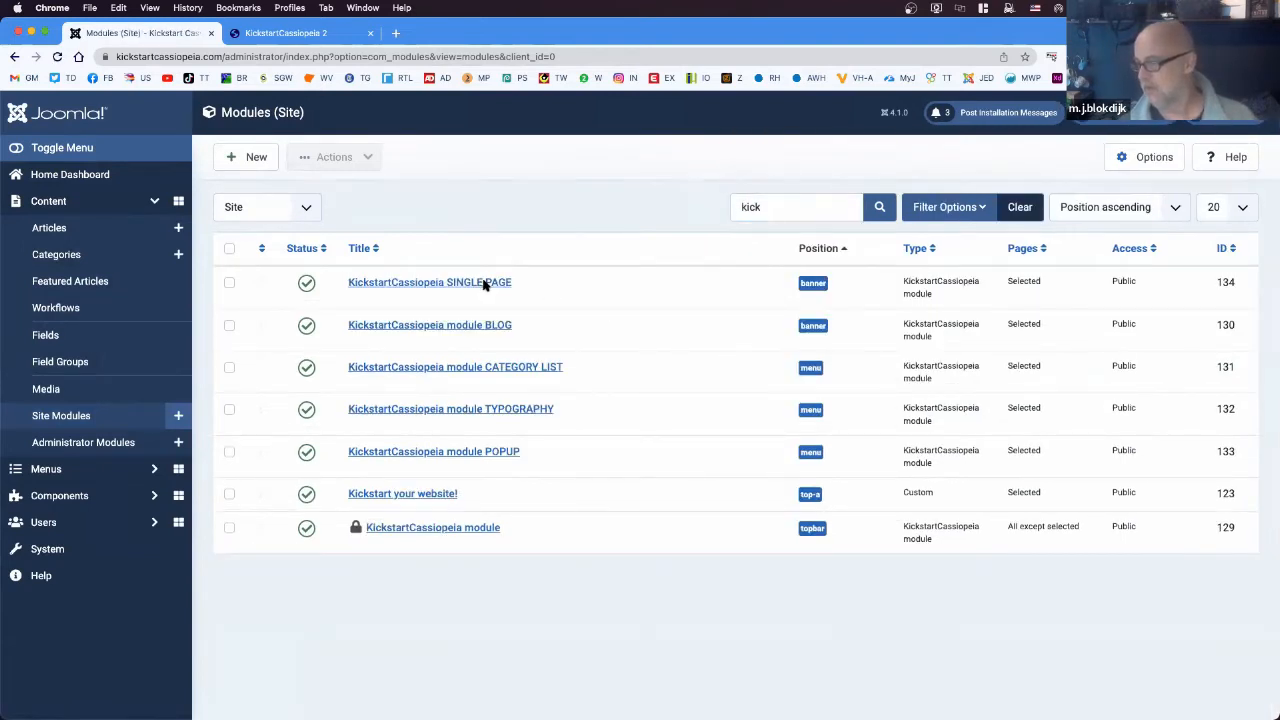
left_click(356, 528)
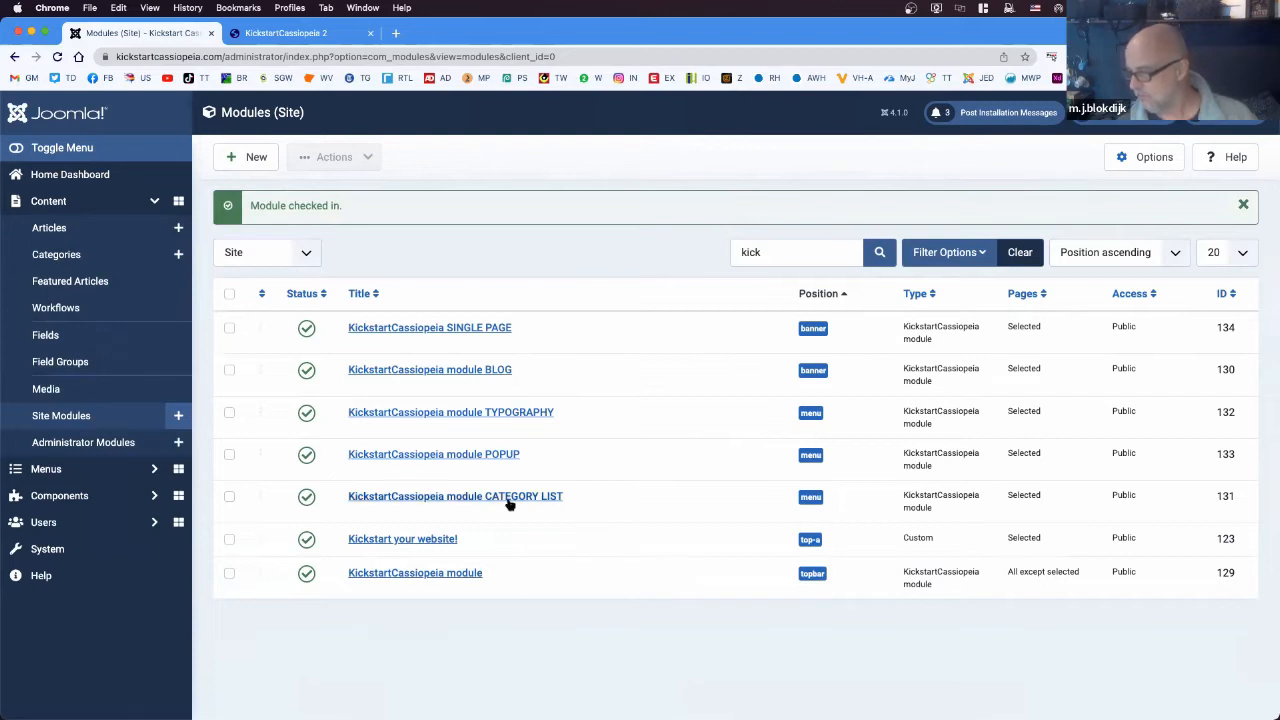
- Open the KickstartCassiopeia module and examine its menu assignment choices, description and general module settings
left_click(430, 574)
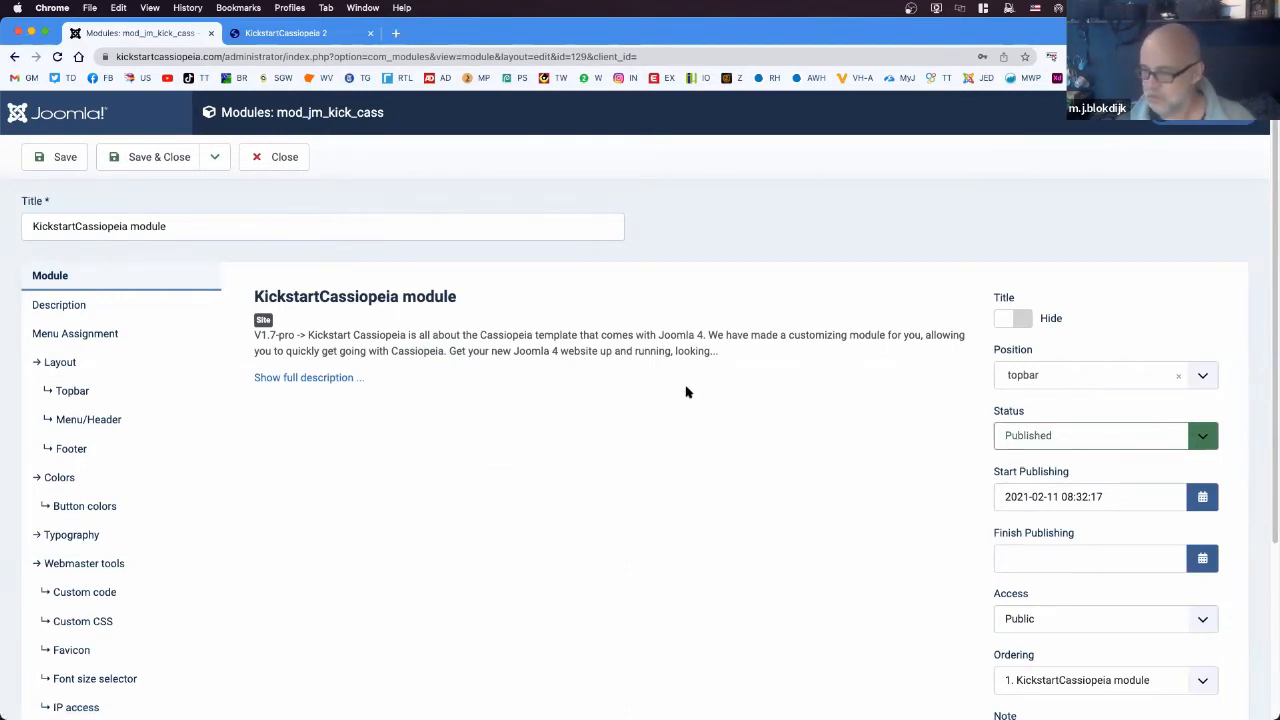
left_click(84, 334)
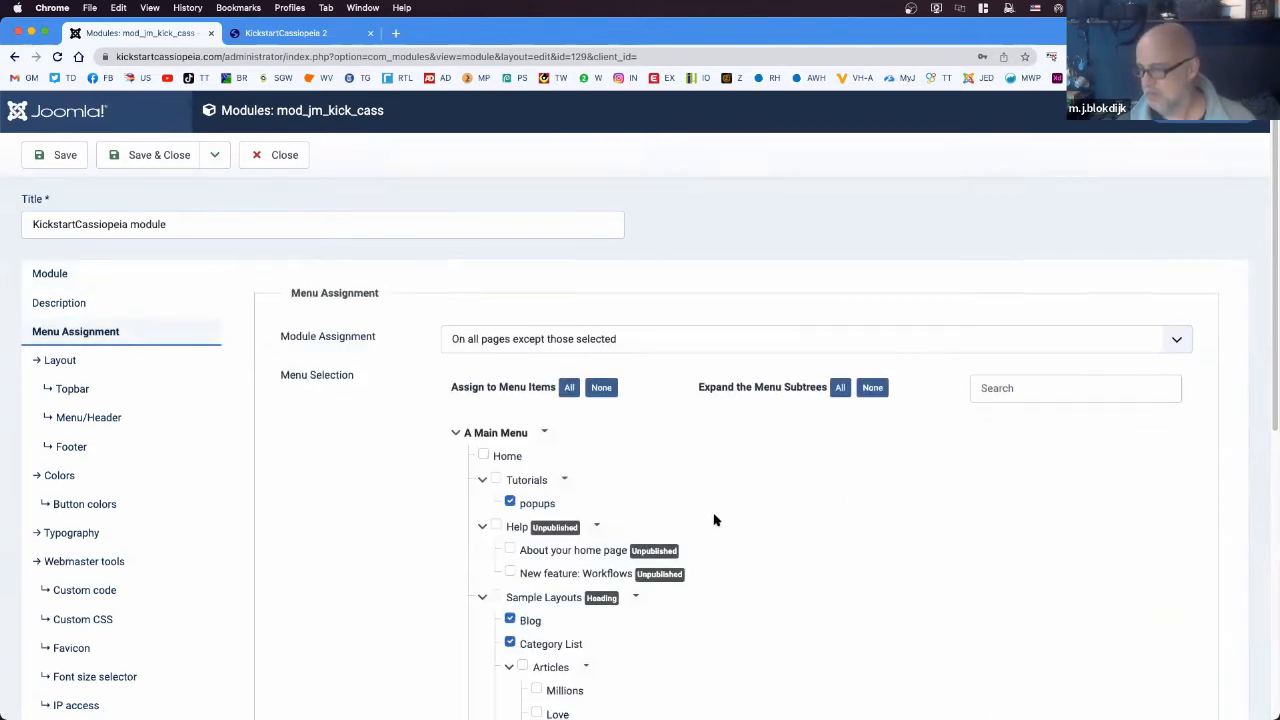
scroll(714, 521, "down", 1)
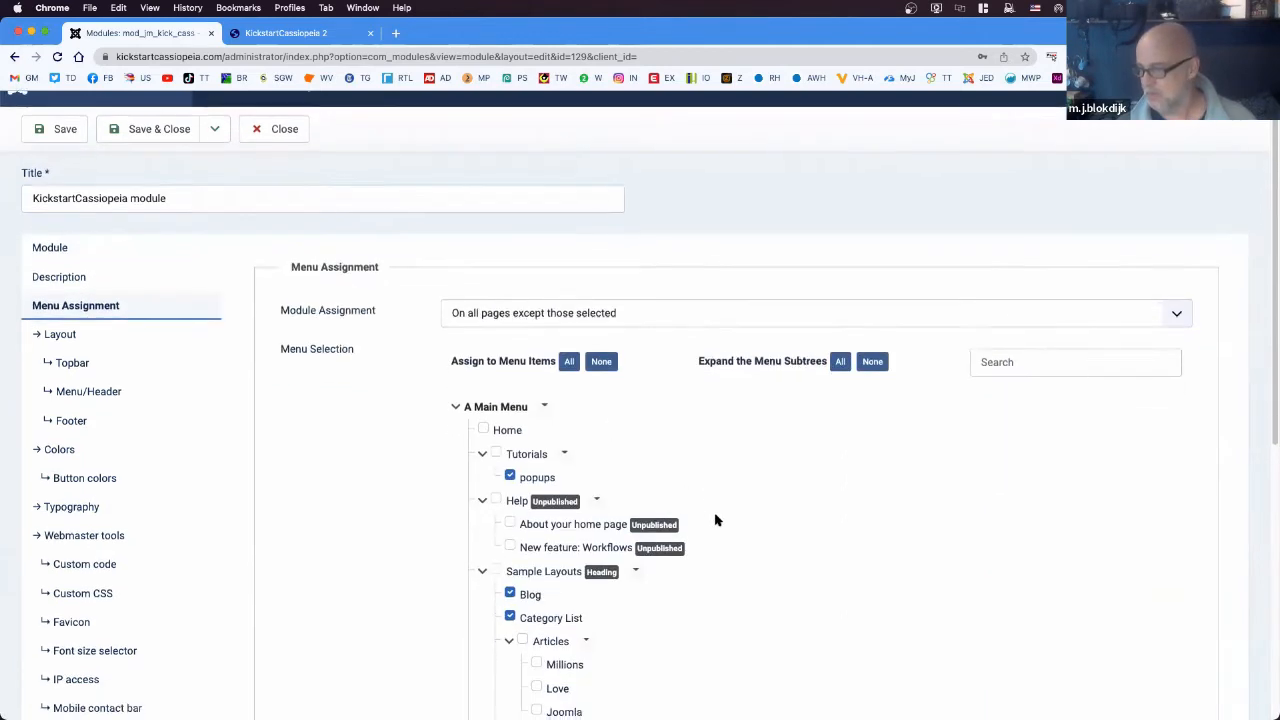
left_click(545, 312)
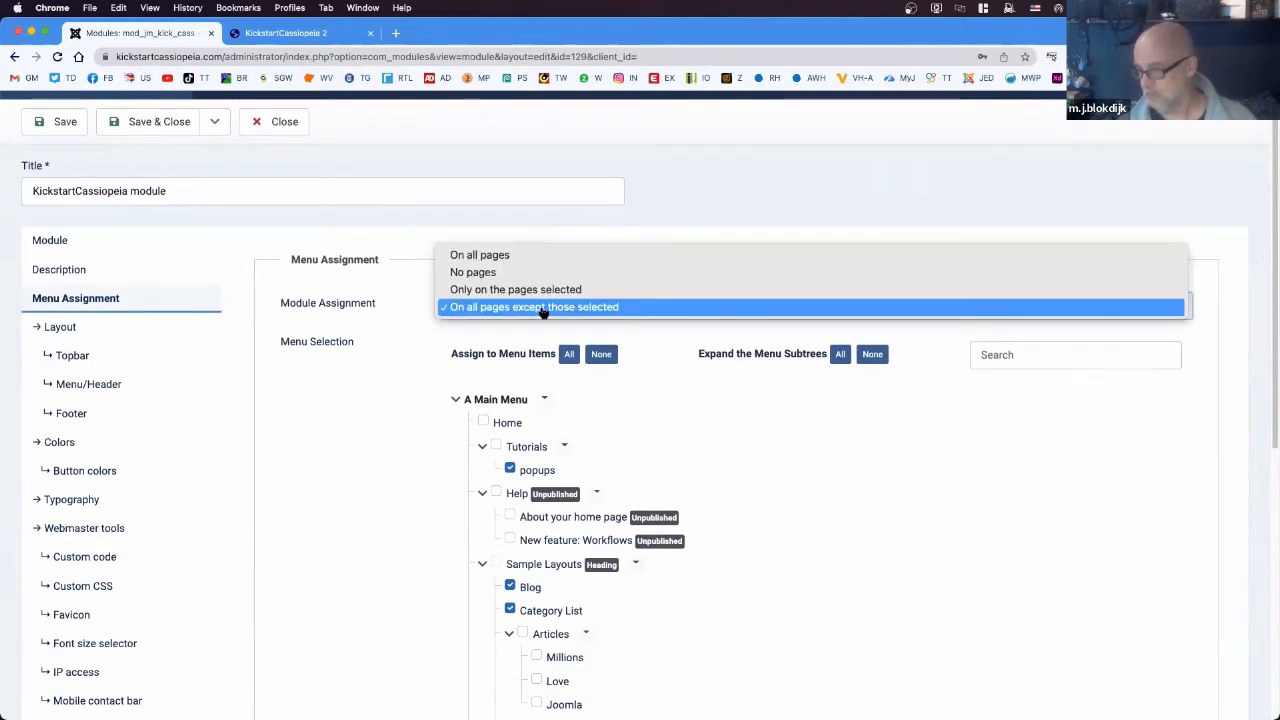
left_click(448, 310)
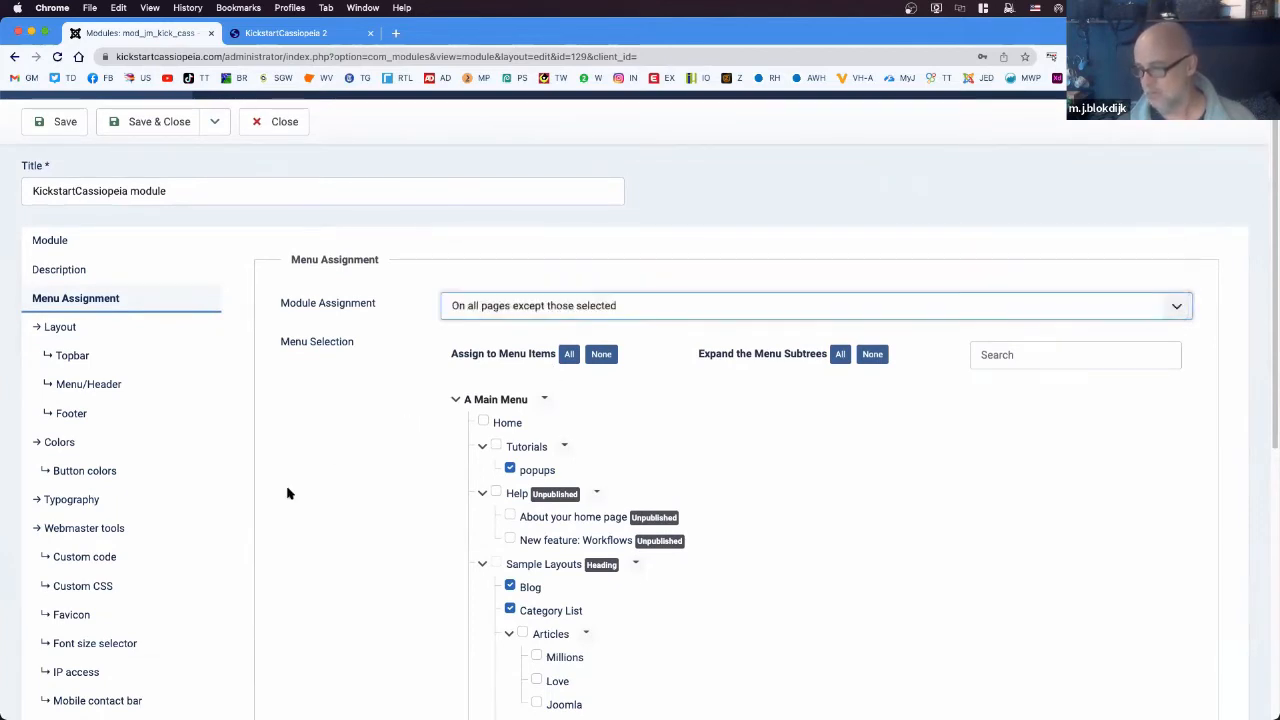
left_click(57, 268)
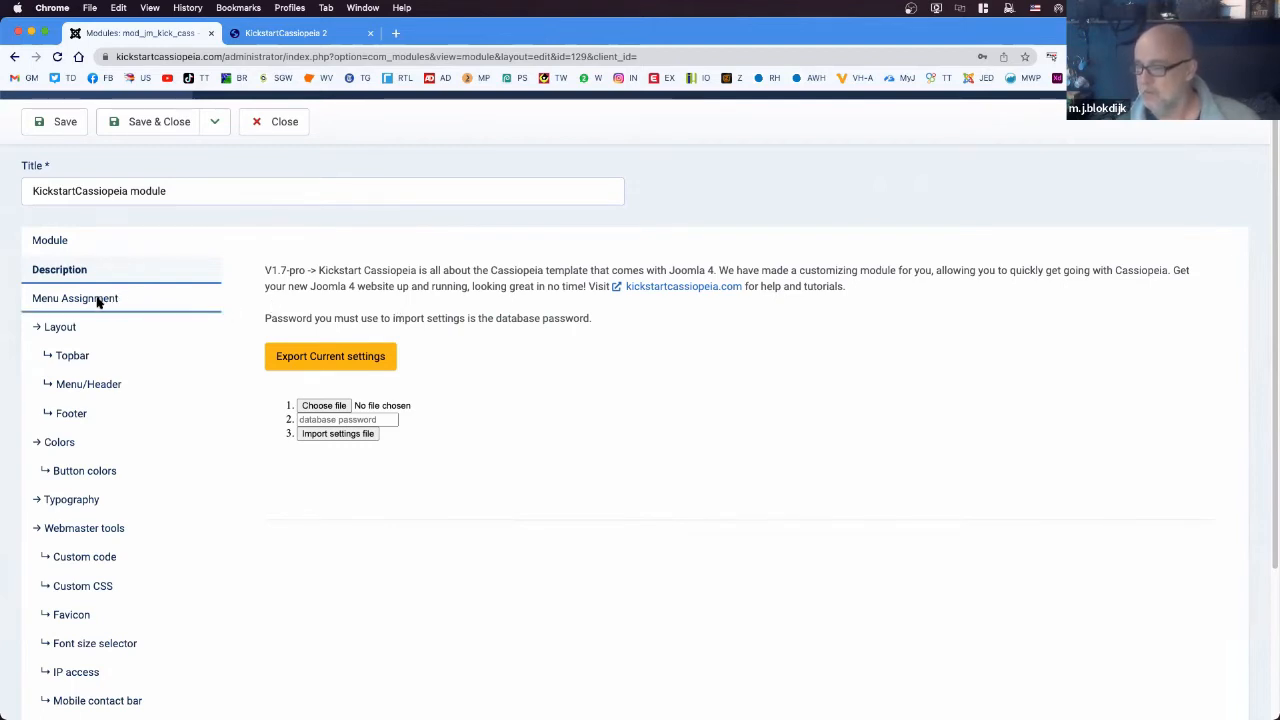
left_click(62, 244)
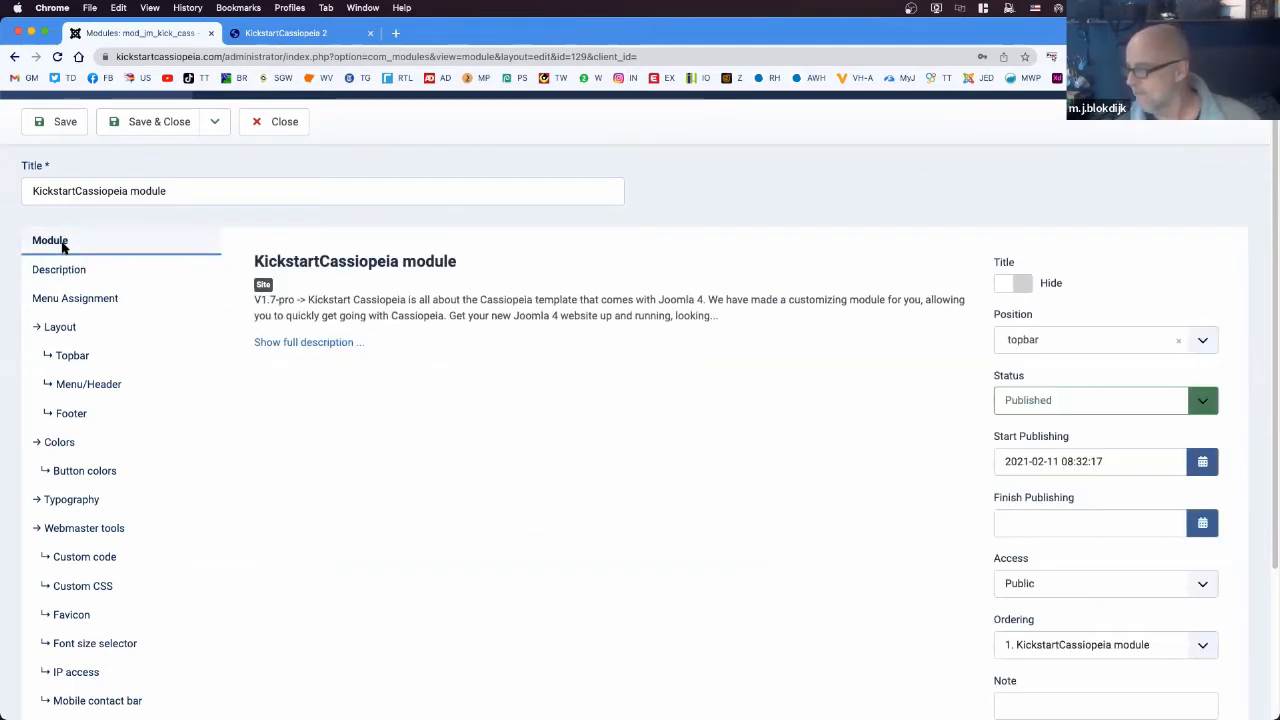
- Set the module's layout Content Background color to the semi-transparent red rgba(232, 93, 93, 0.95)
left_click(62, 327)
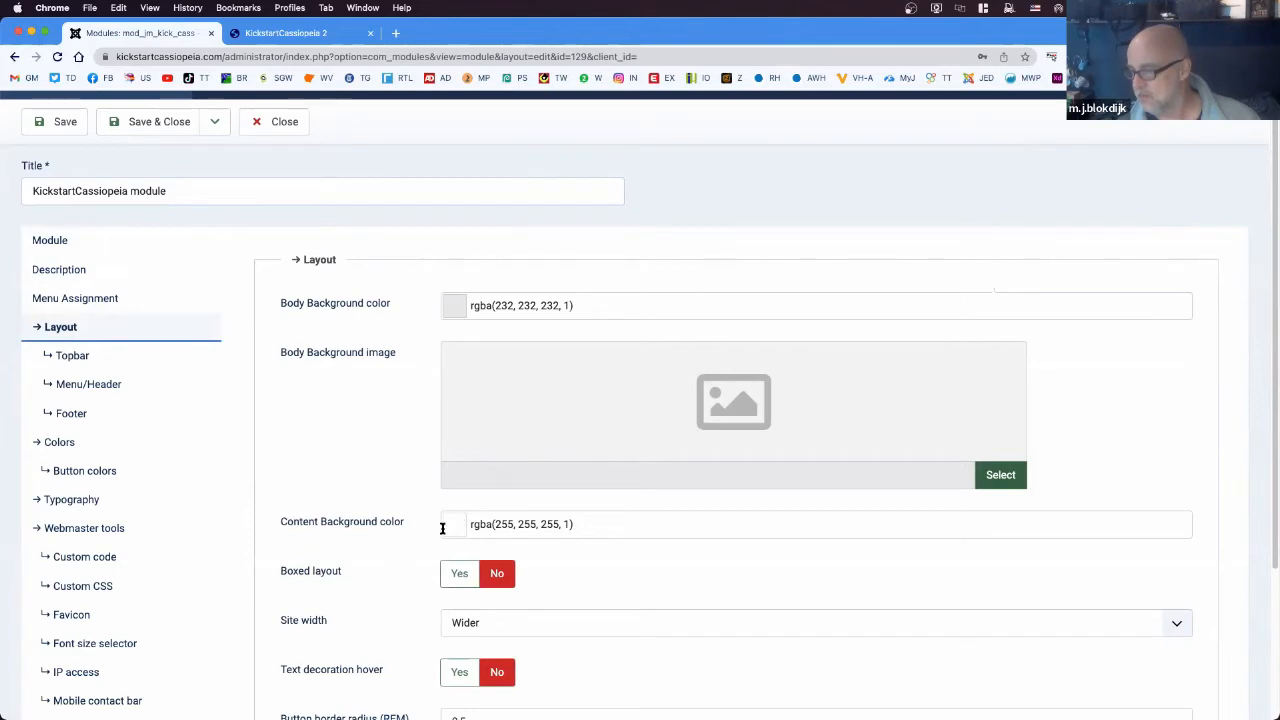
left_click(613, 530)
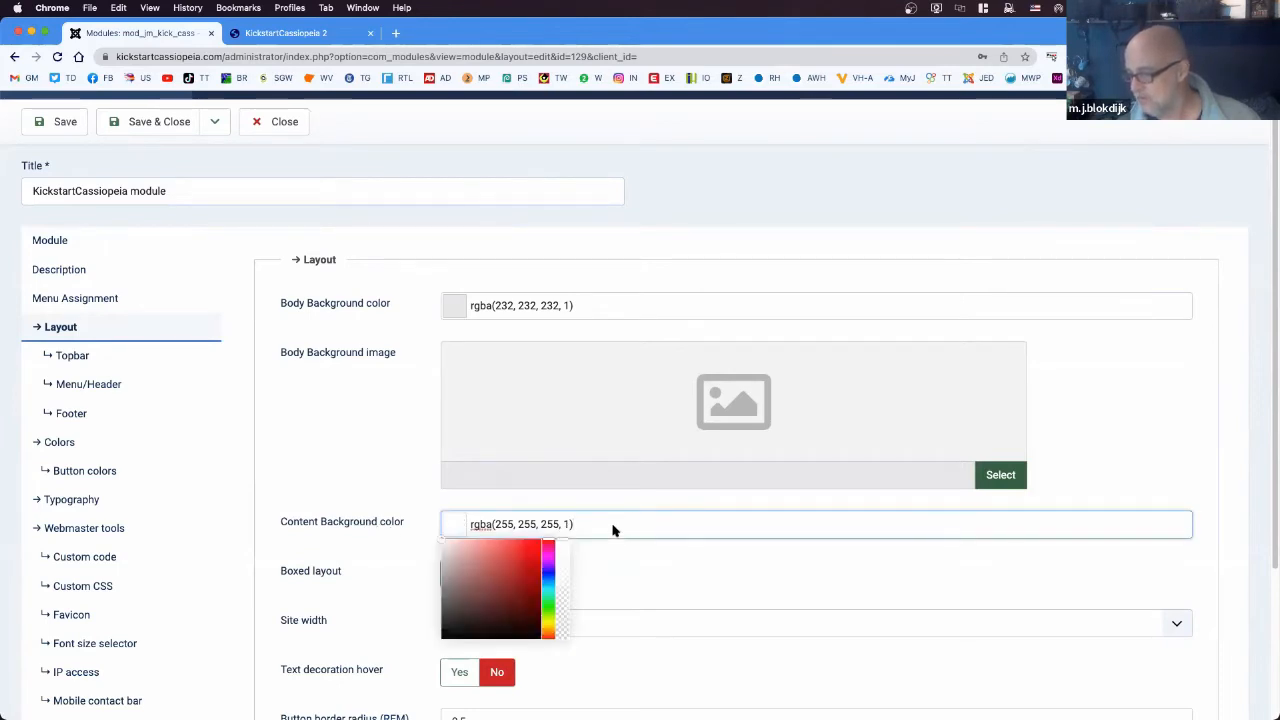
left_click(504, 550)
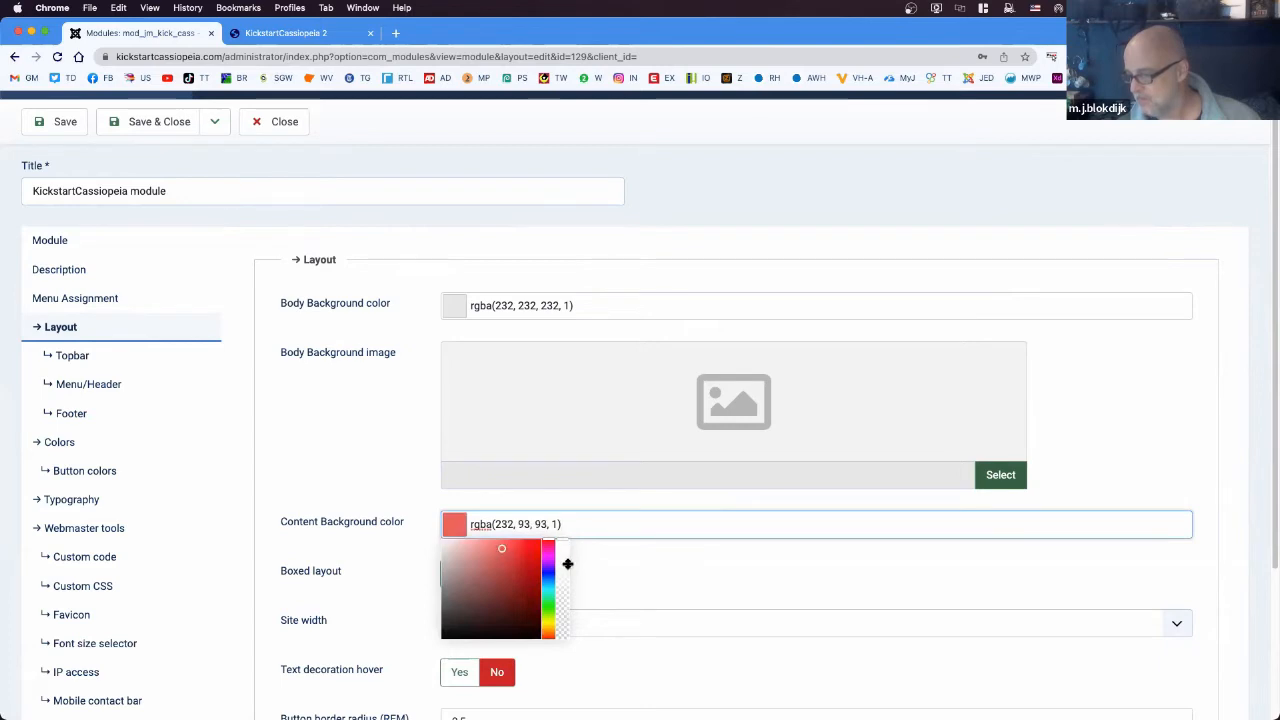
mouse_move(563, 541)
left_mouse_down()
mouse_move(563, 615)
mouse_move(565, 546)
left_mouse_up()
left_click(547, 503)
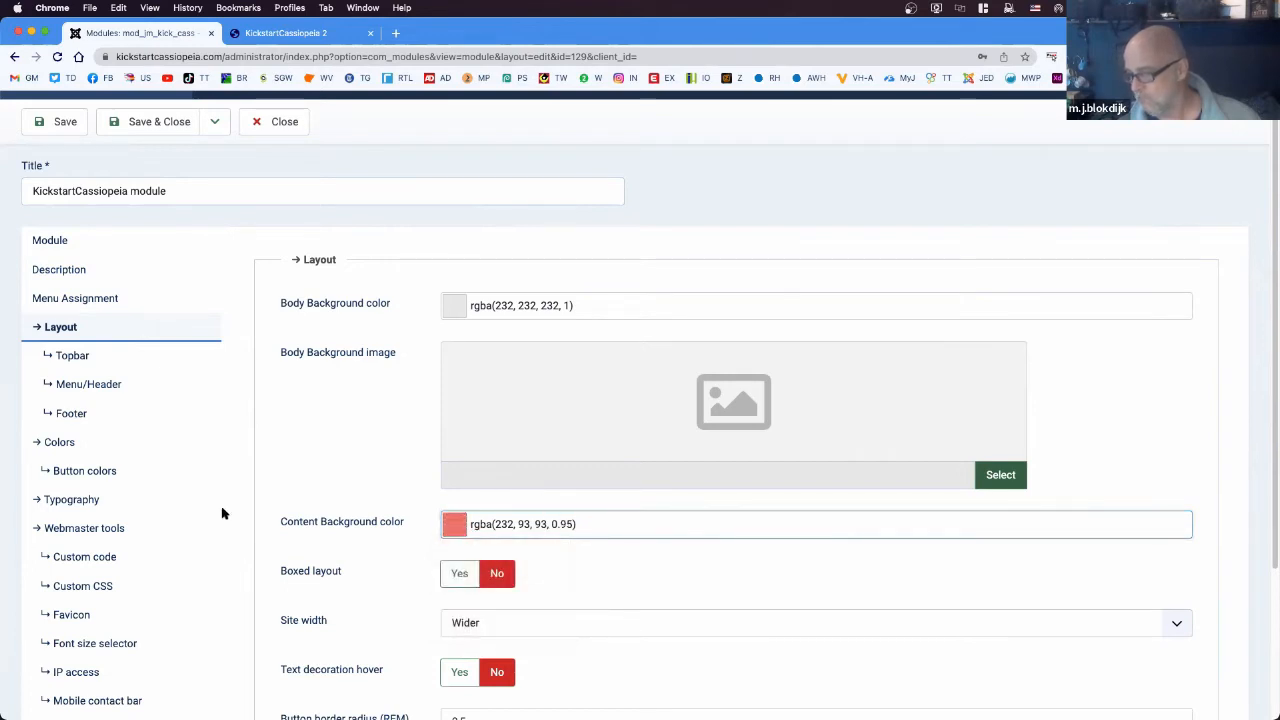
- Open kickstartcassiopeia.com in a new browser tab and compare the Blog sample's boxed layout with the homepage
scroll(400, 490, "down", 2)
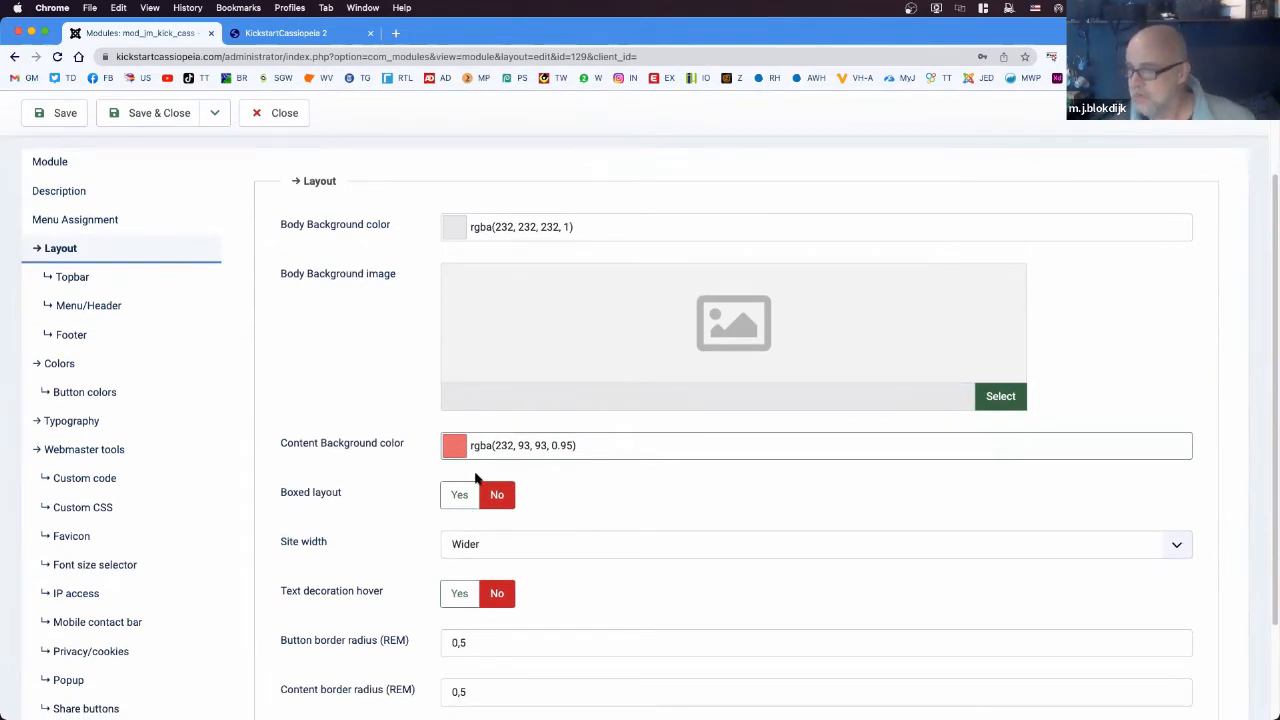
left_click(340, 34)
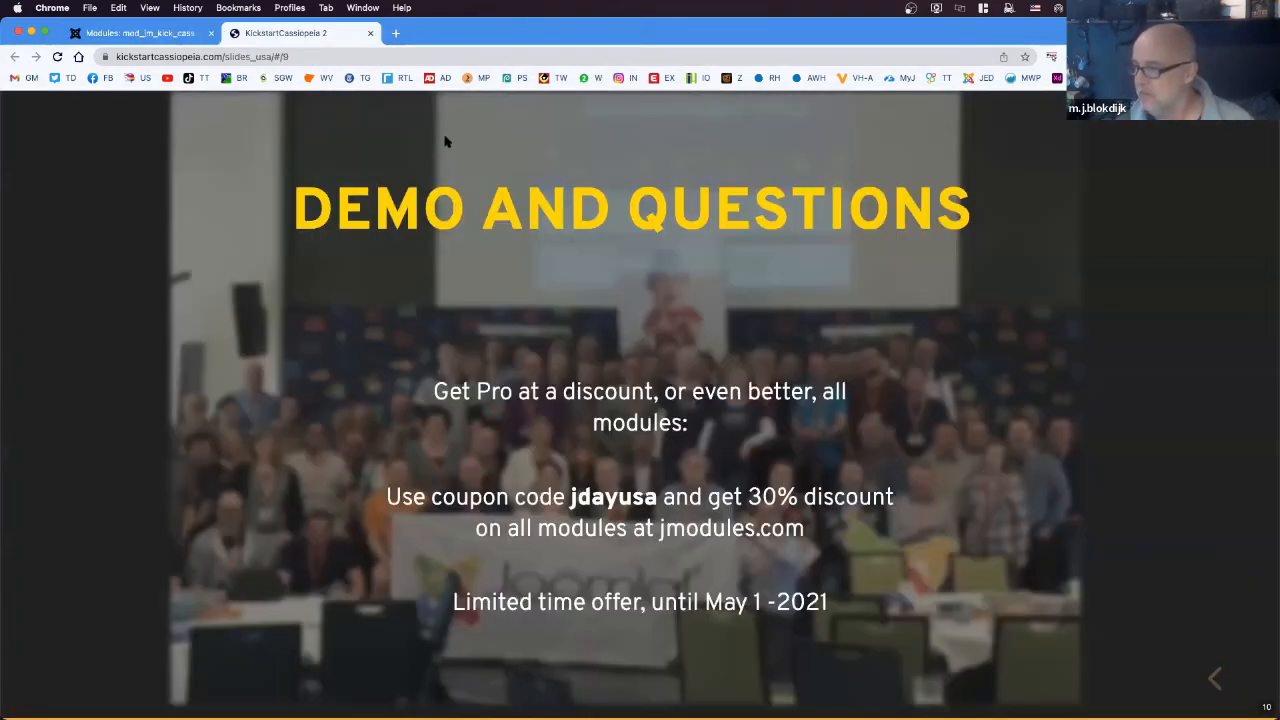
left_click(393, 33)
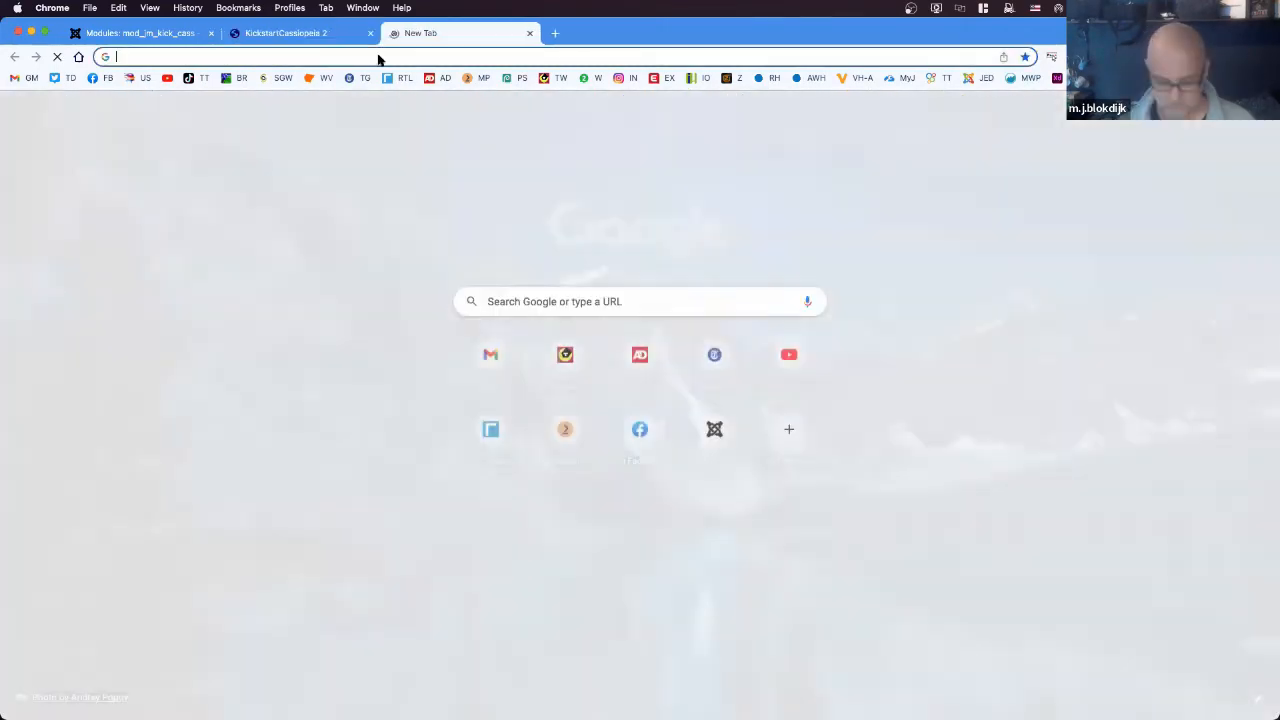
type("kic")
key("Return")
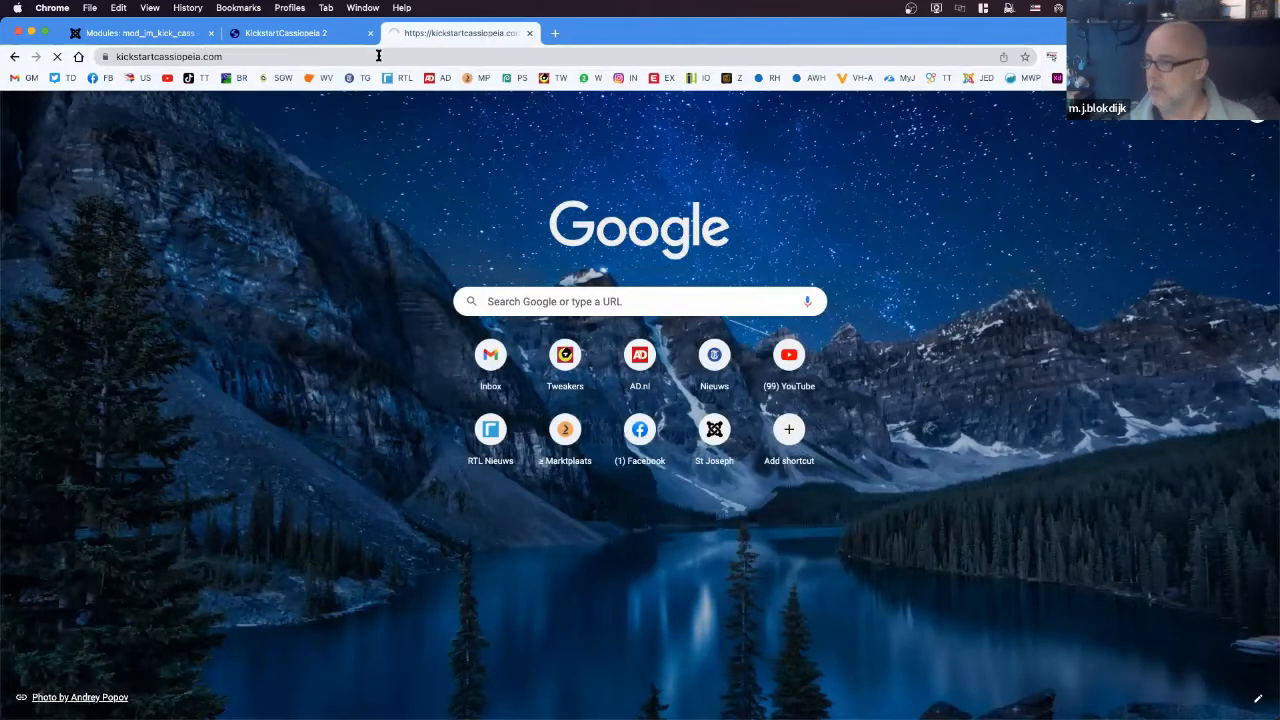
mouse_move(800, 137)
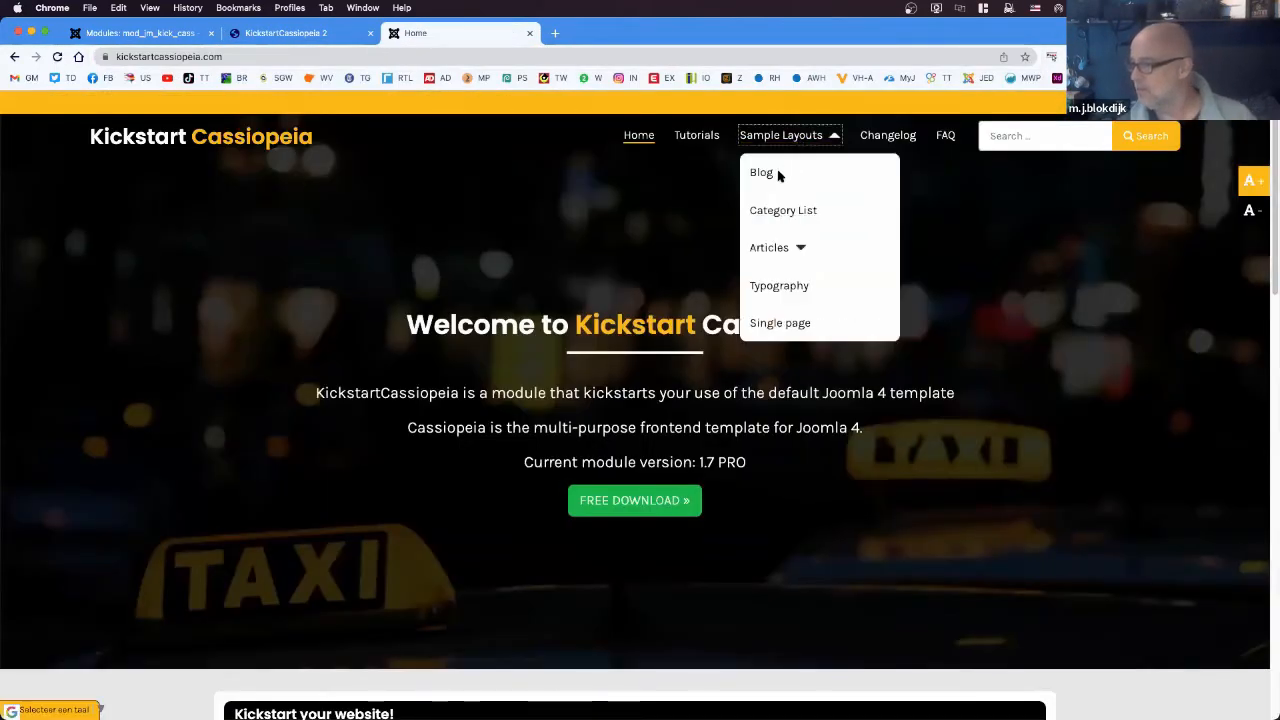
left_click(758, 174)
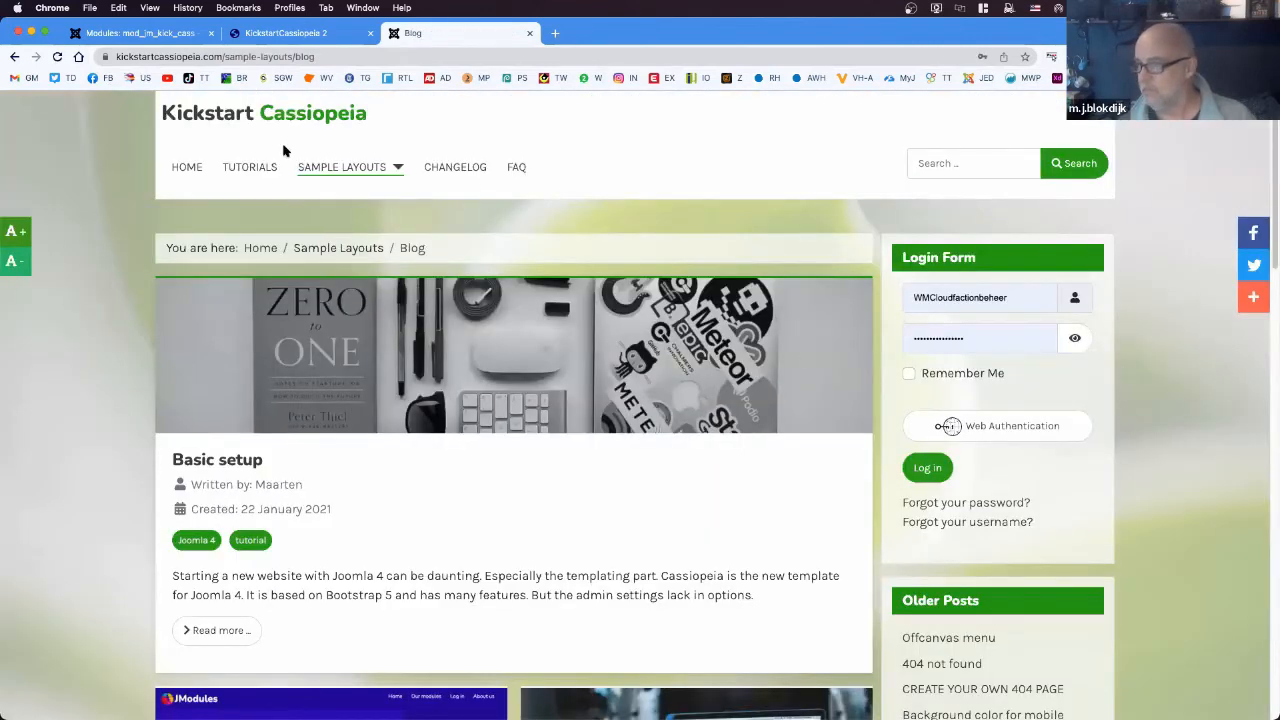
left_click(194, 114)
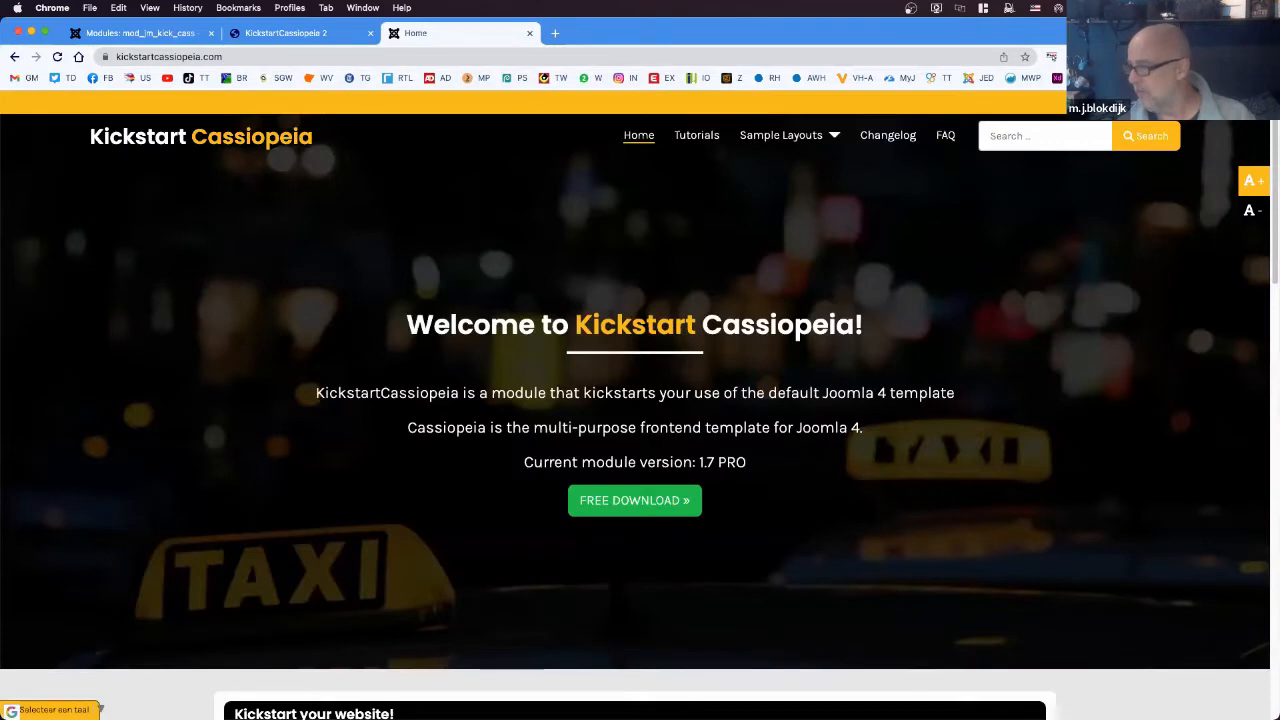
- Return to the module's Layout settings and examine the Boxed layout setting and the Site width choices
left_click(300, 35)
left_click(140, 33)
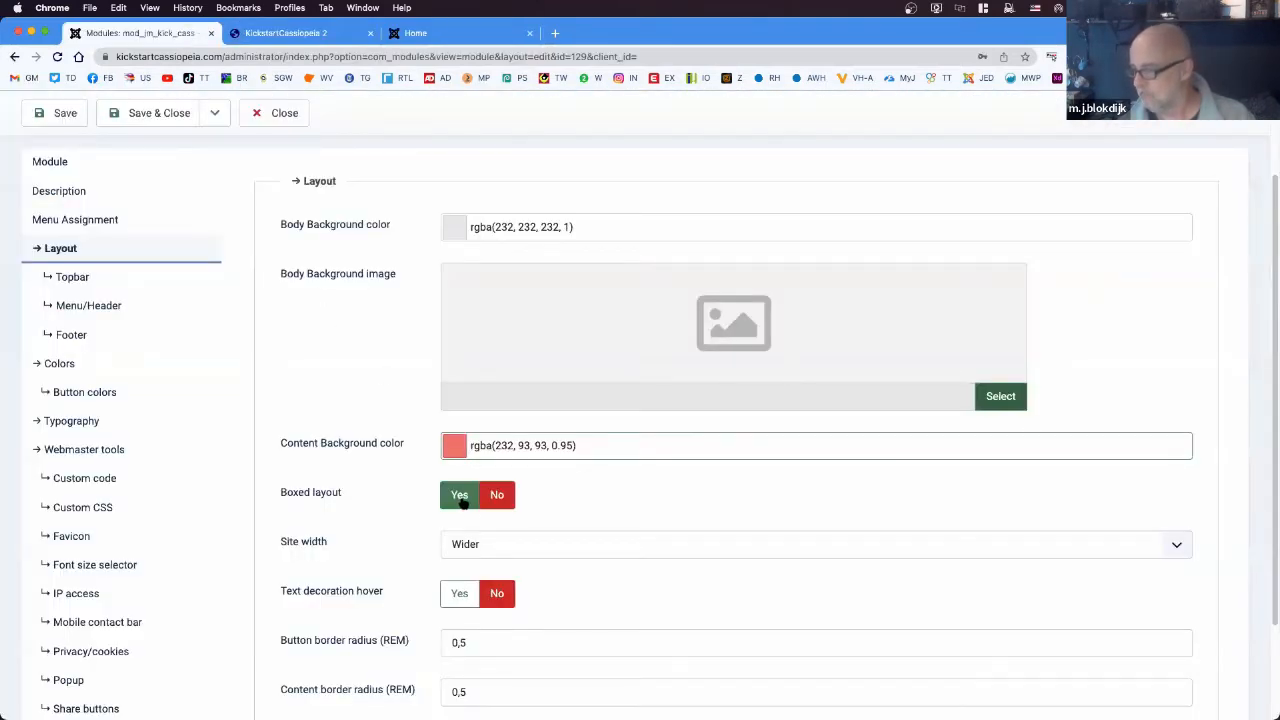
left_click(495, 549)
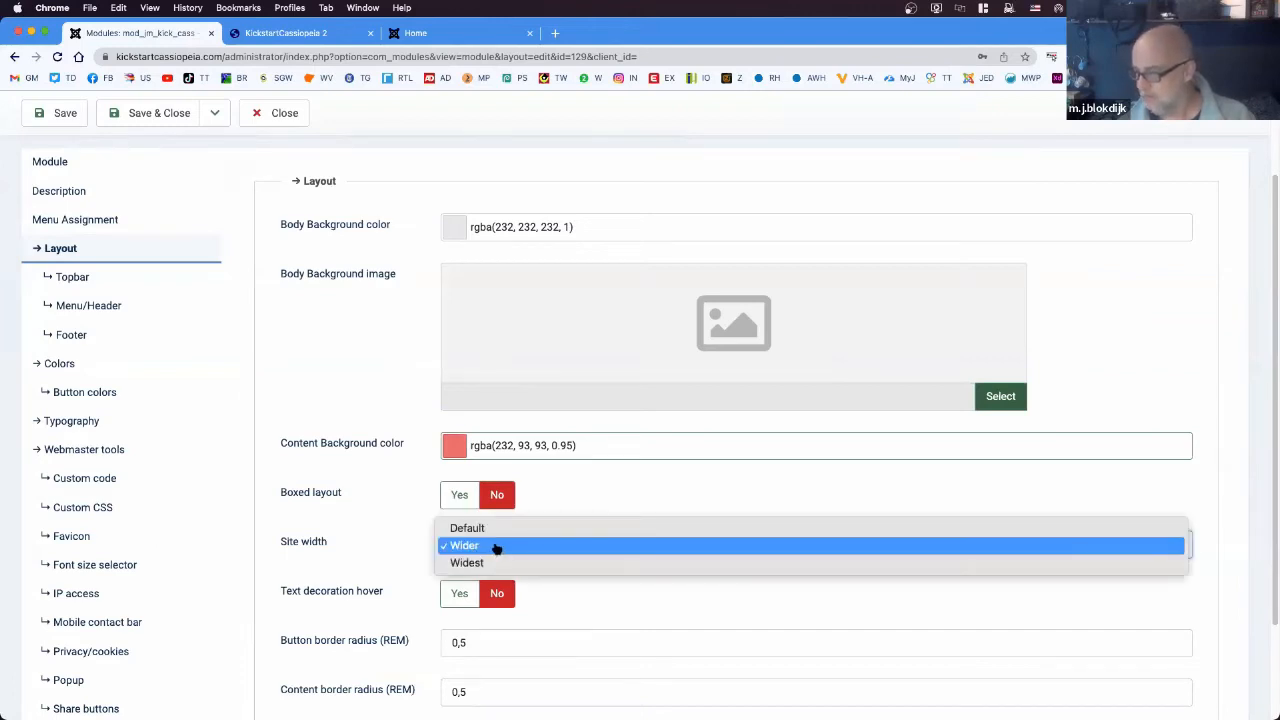
left_click(390, 545)
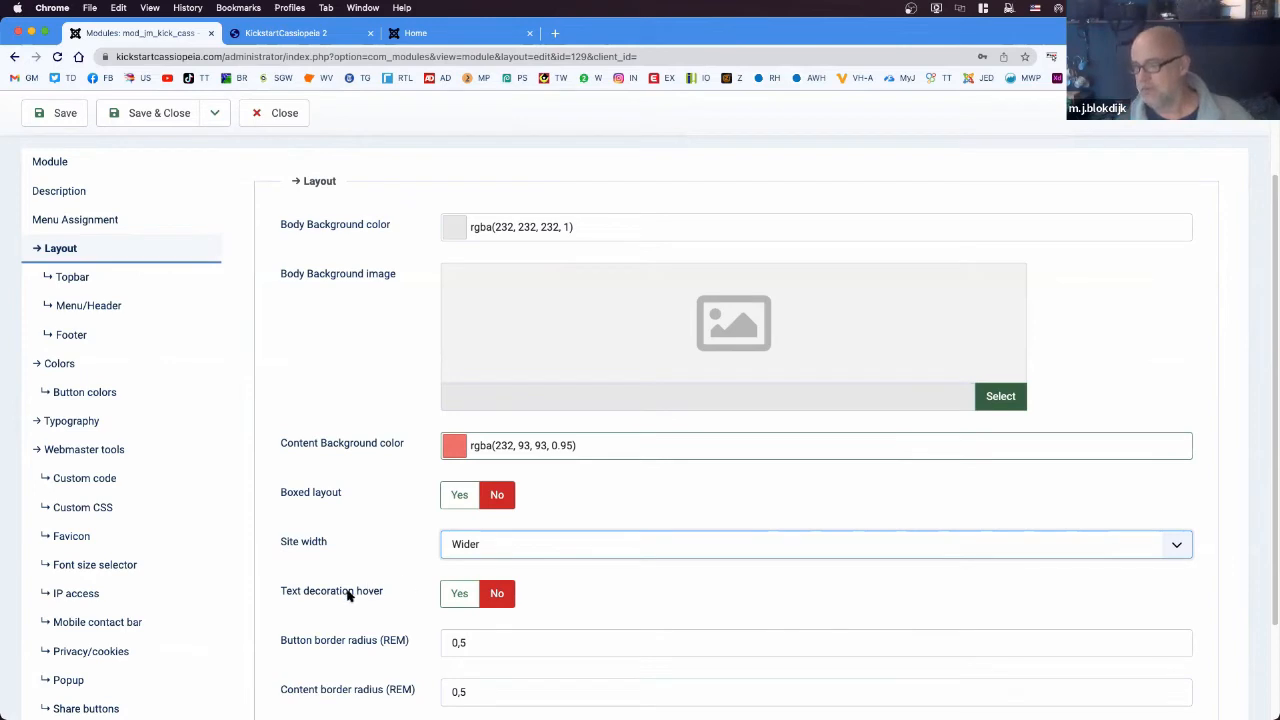
- Compare the homepage with the module's Layout settings and examine the text decoration, button and content border radius, and right-click options
scroll(468, 615, "up", 1)
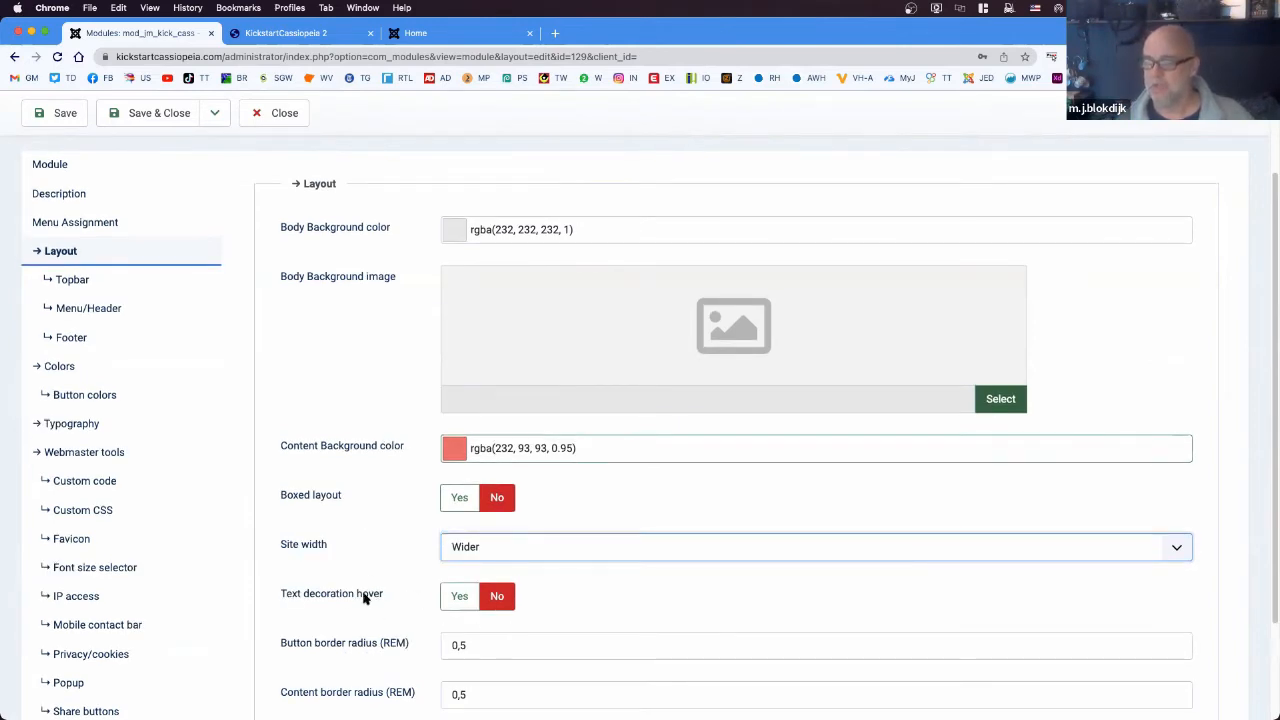
left_click(302, 35)
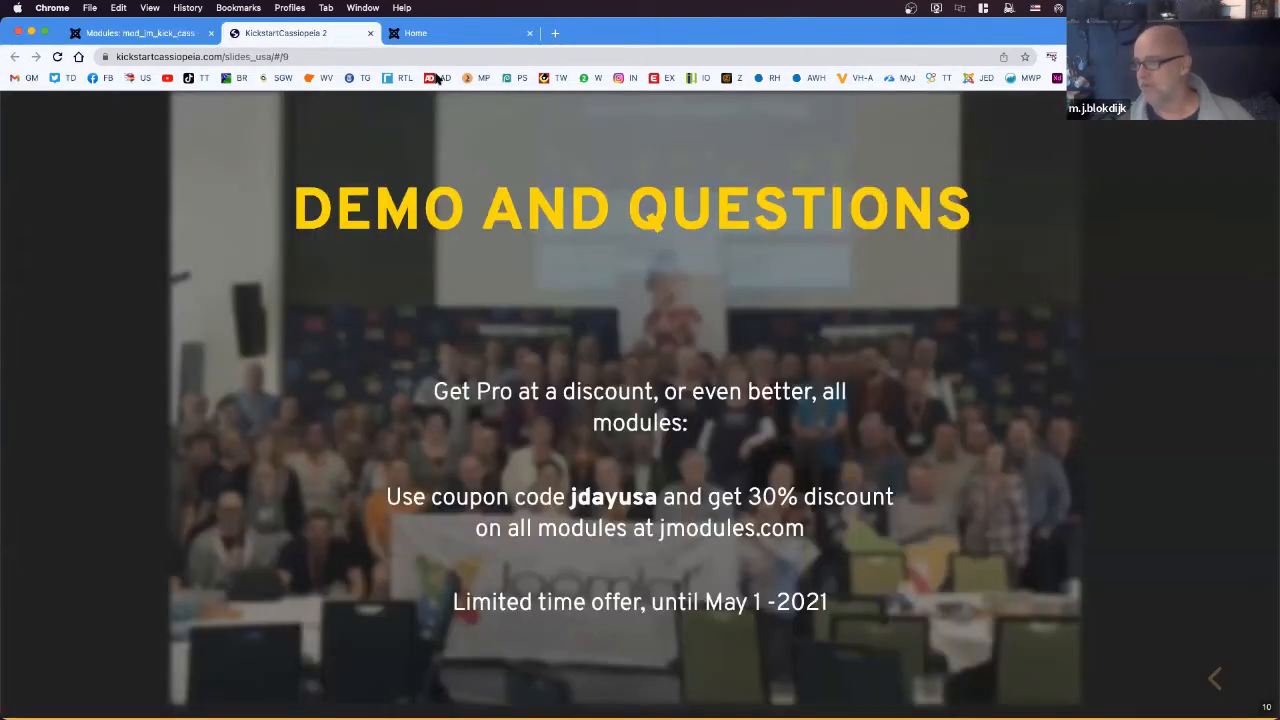
left_click(440, 33)
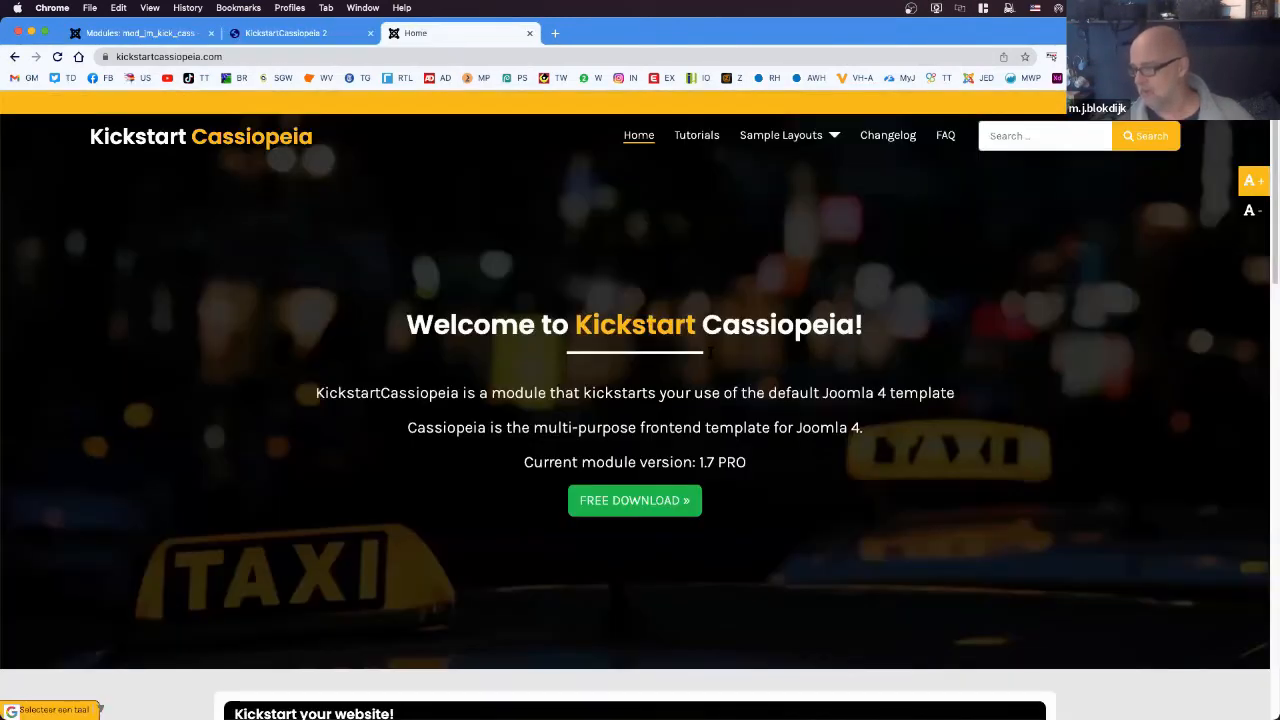
scroll(640, 450, "down", 2)
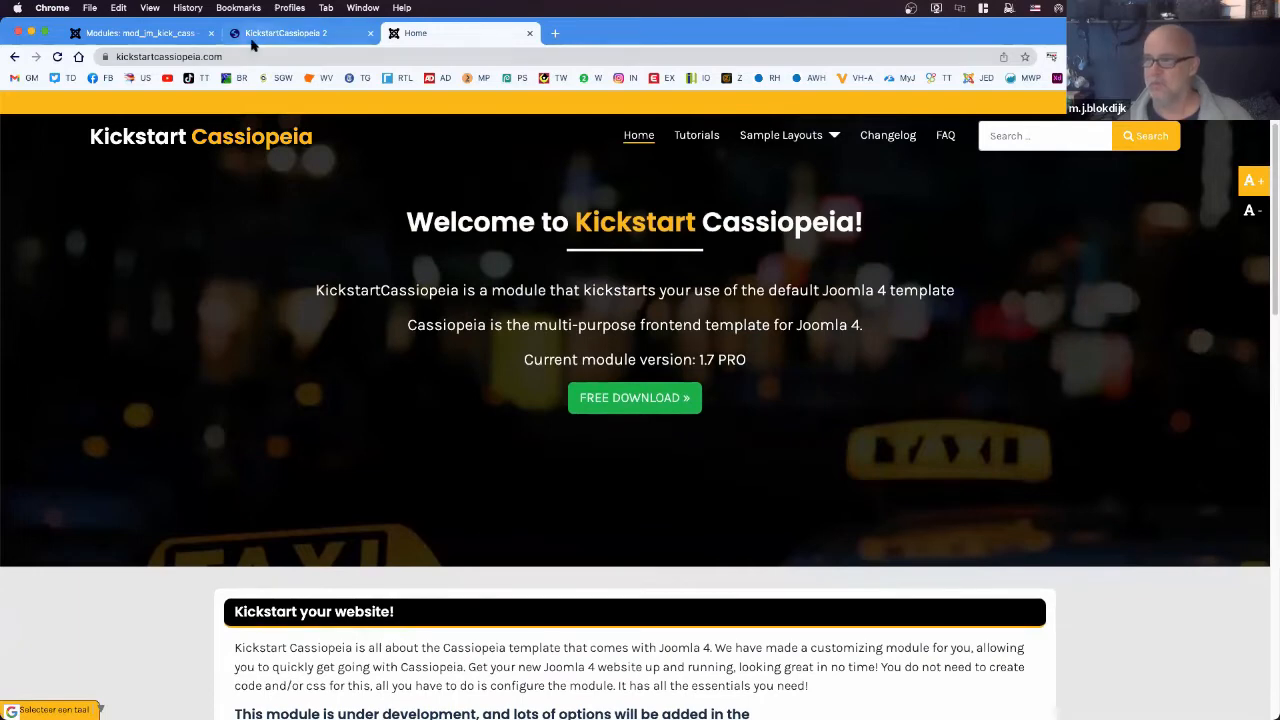
left_click(245, 40)
left_click(185, 38)
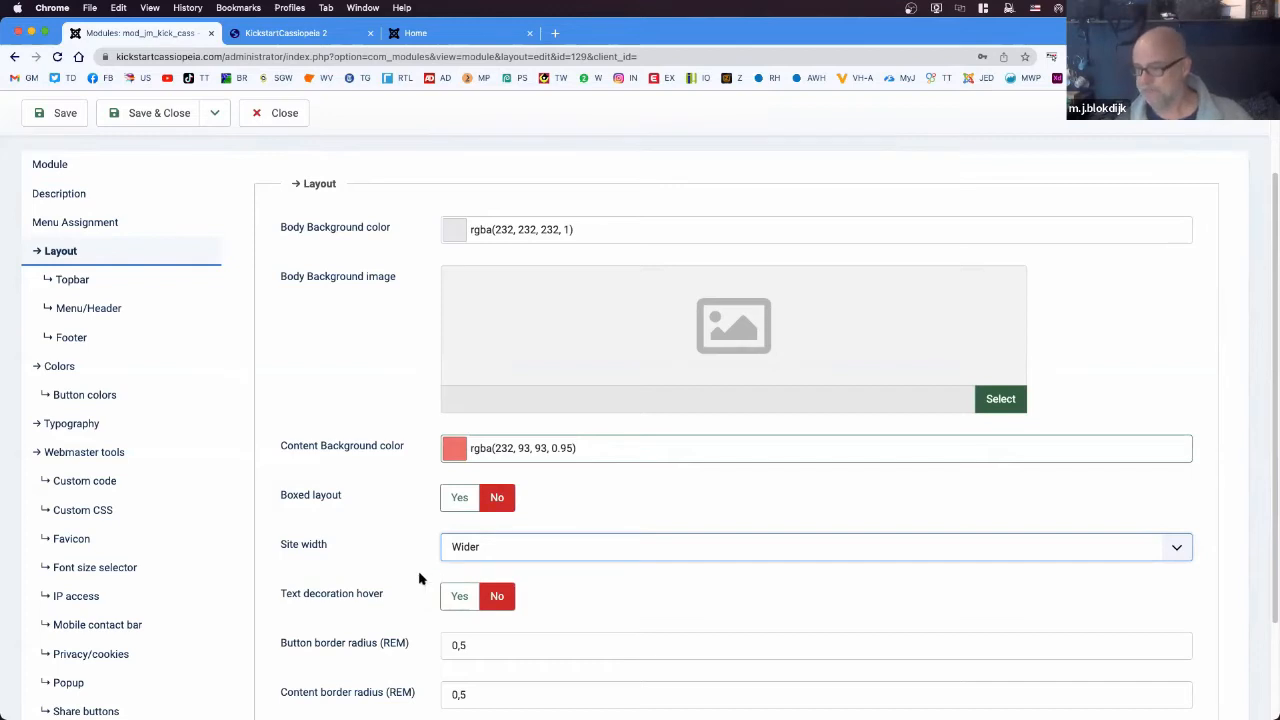
scroll(420, 578, "down", 3)
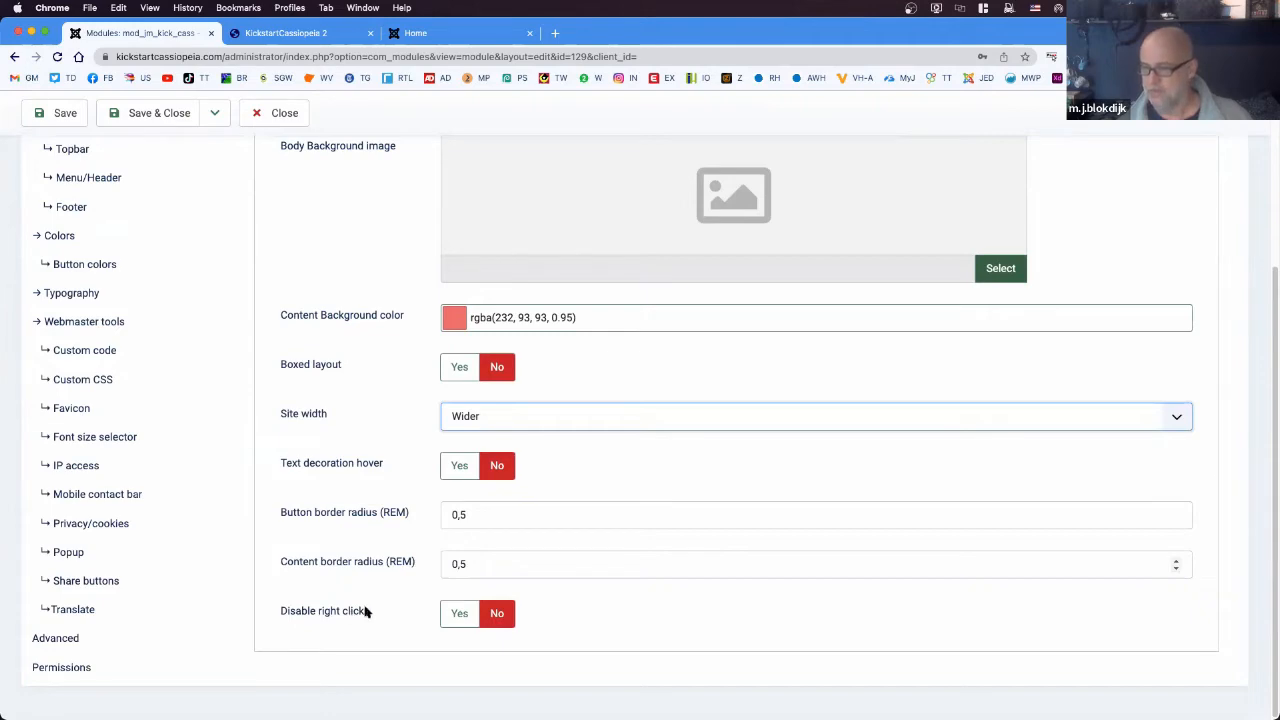
- Examine the homepage's content blocks and footer, and open the Setup share buttons article from the random posts
left_click(267, 40)
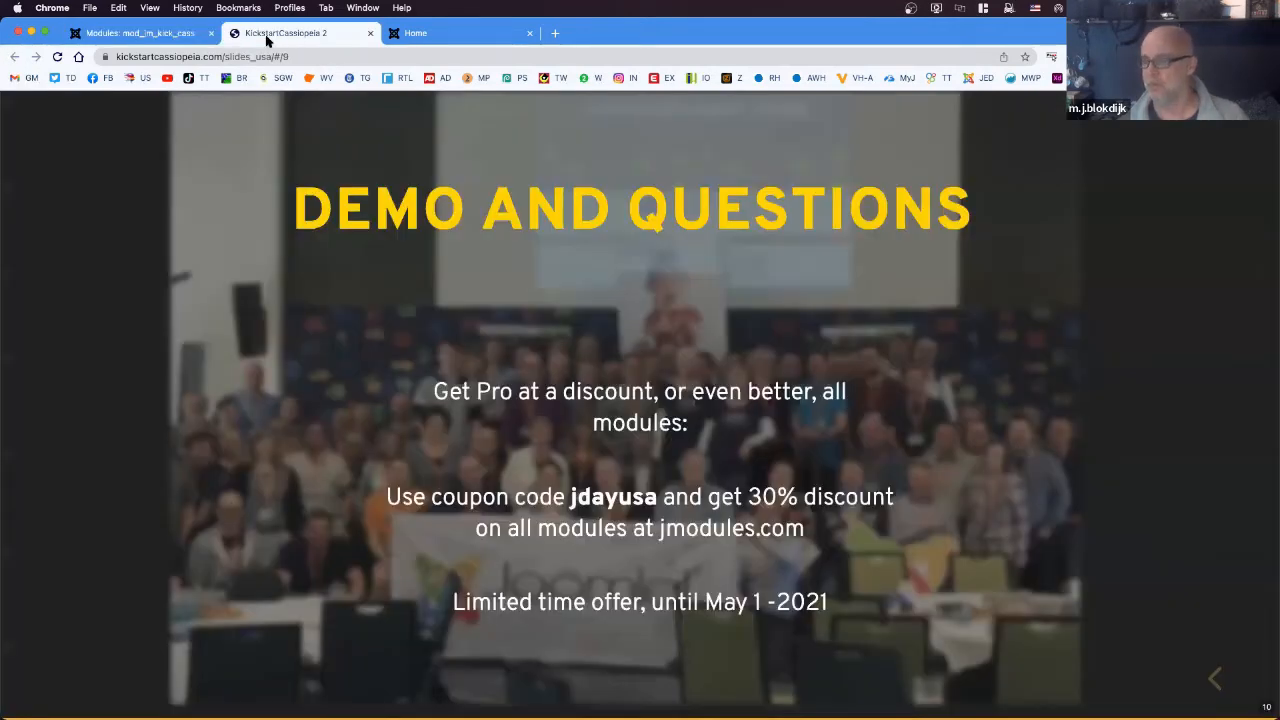
left_click(452, 36)
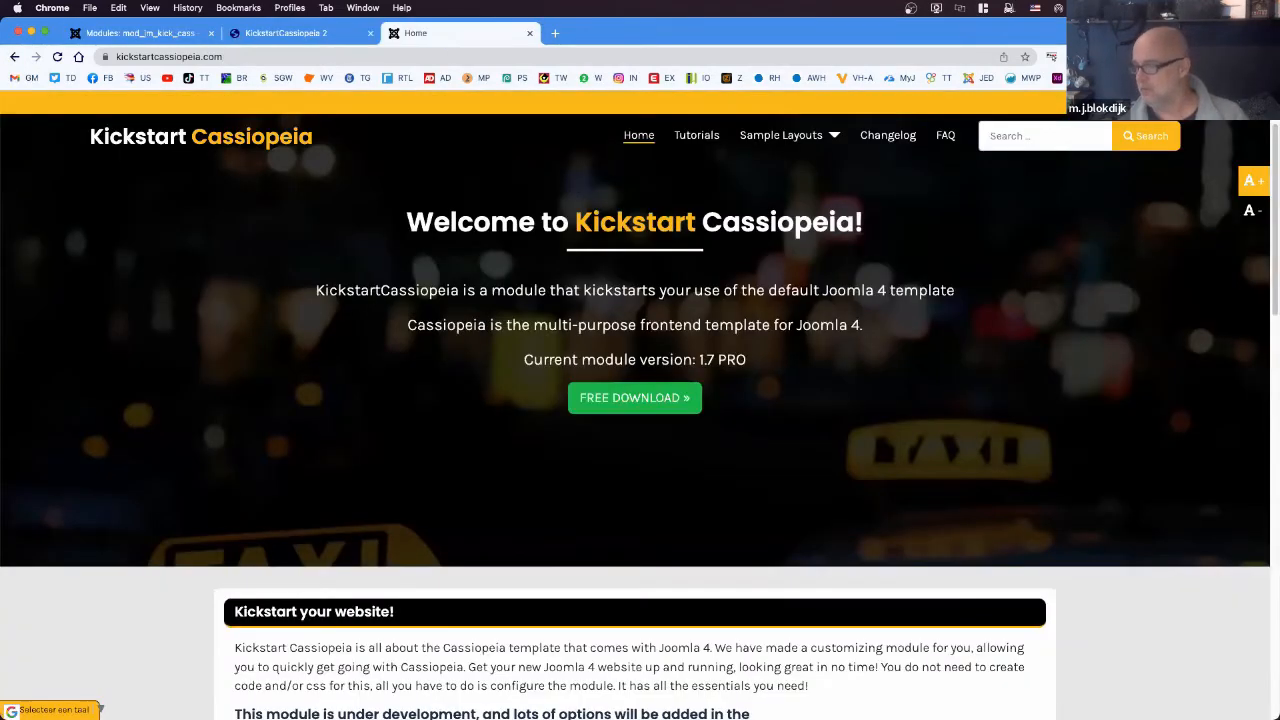
scroll(316, 446, "down", 5)
scroll(316, 446, "up", 2)
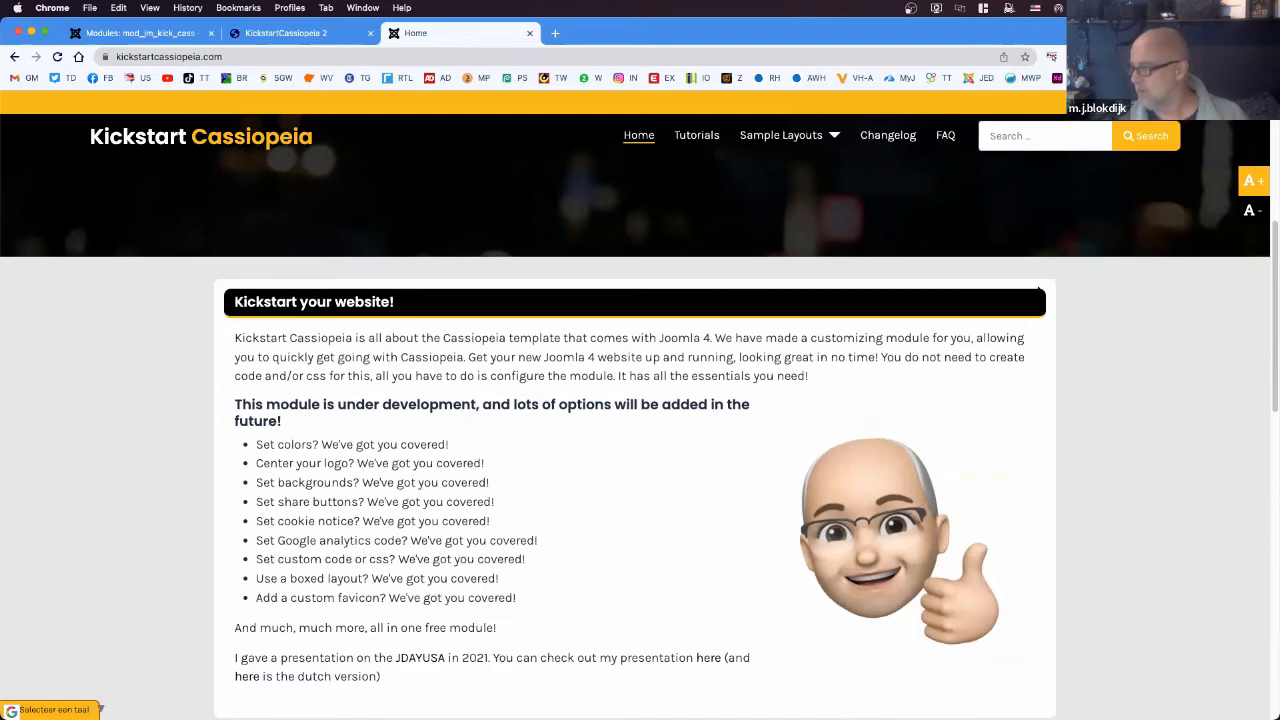
scroll(917, 420, "down", 10)
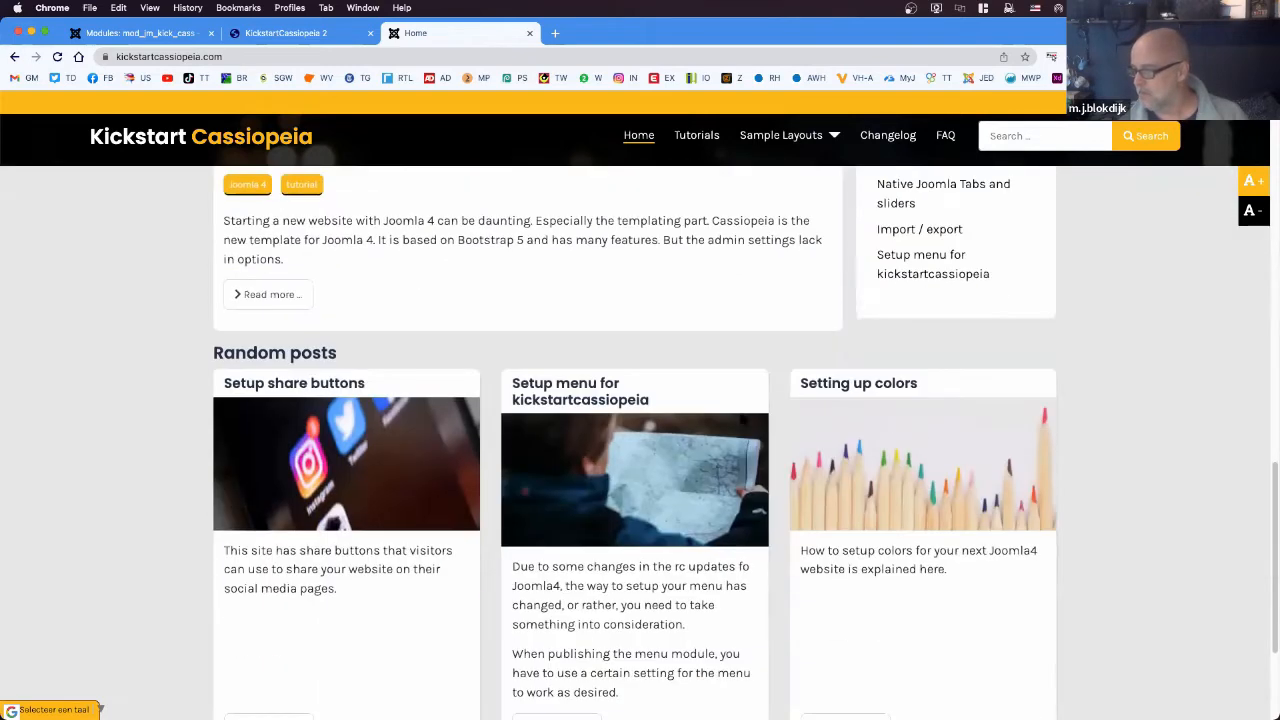
scroll(234, 506, "down", 3)
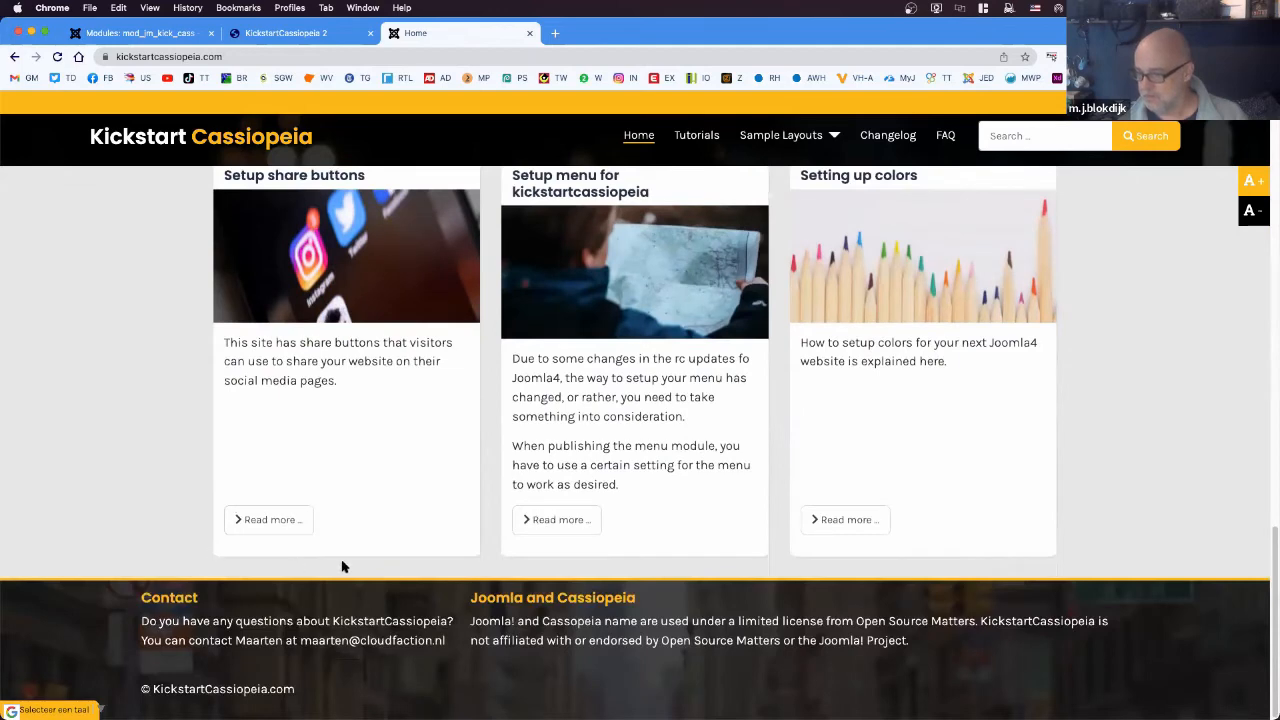
left_click(272, 520)
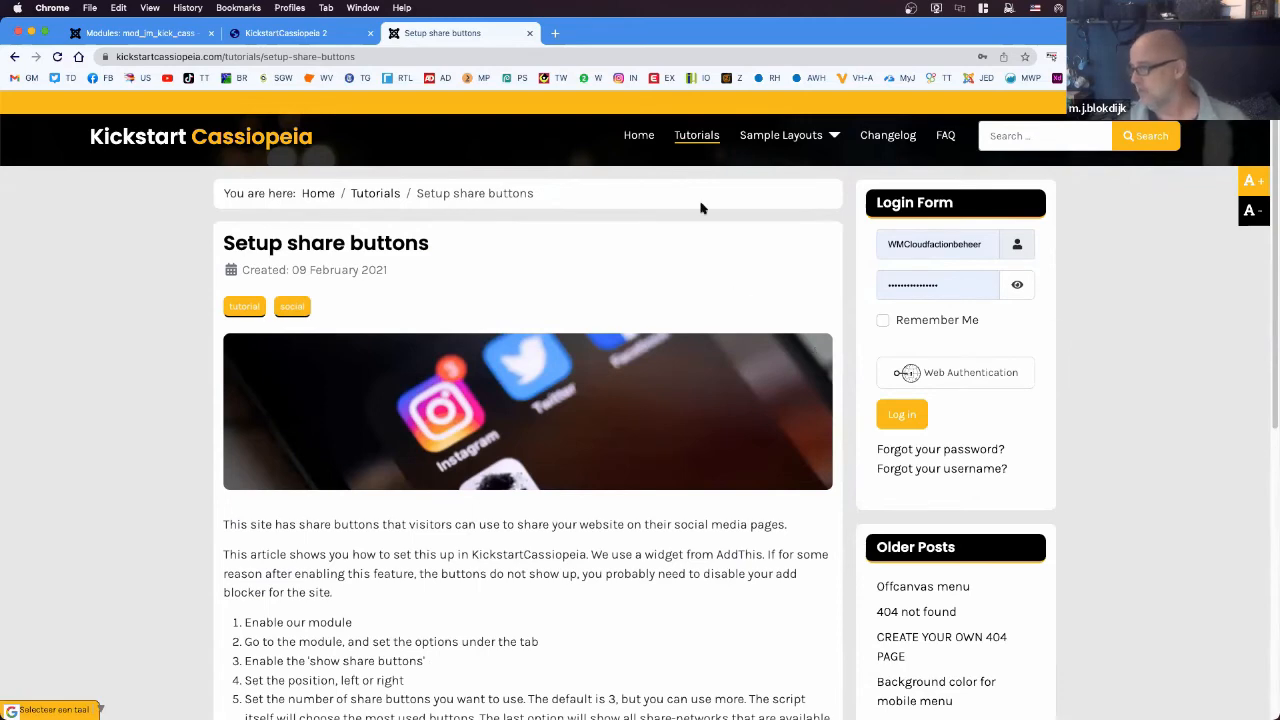
- Close the KickstartCassiopeia 2 slides tab and return to the module's settings
left_click(345, 36)
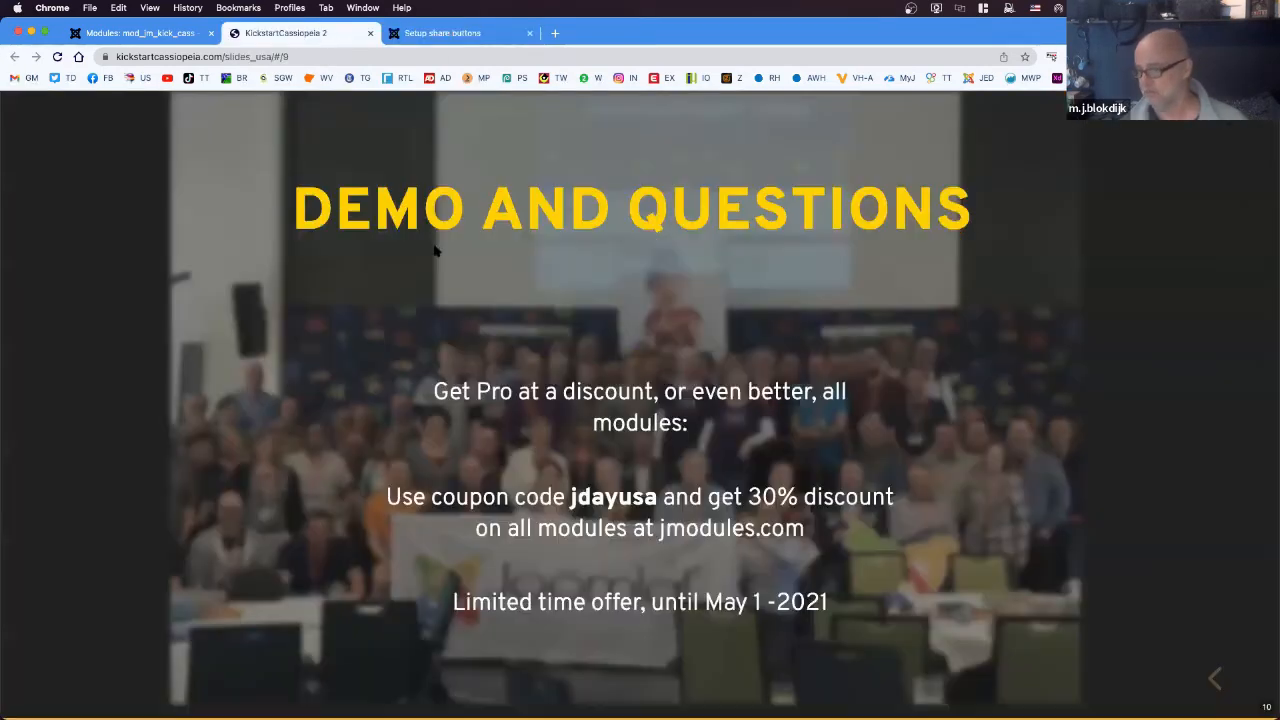
left_click(370, 34)
left_click(172, 35)
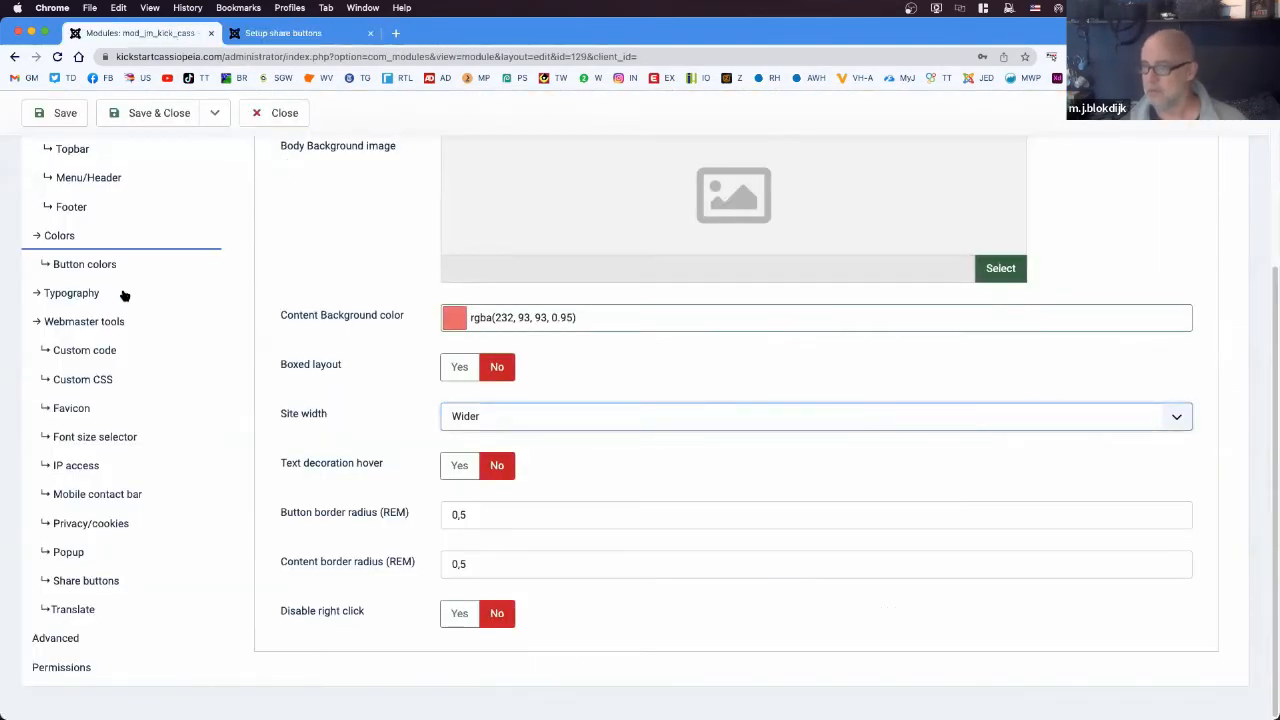
- Open the module's Topbar settings and examine the enable option, height, padding, colors and top bar content
scroll(123, 300, "up", 5)
left_click(77, 393)
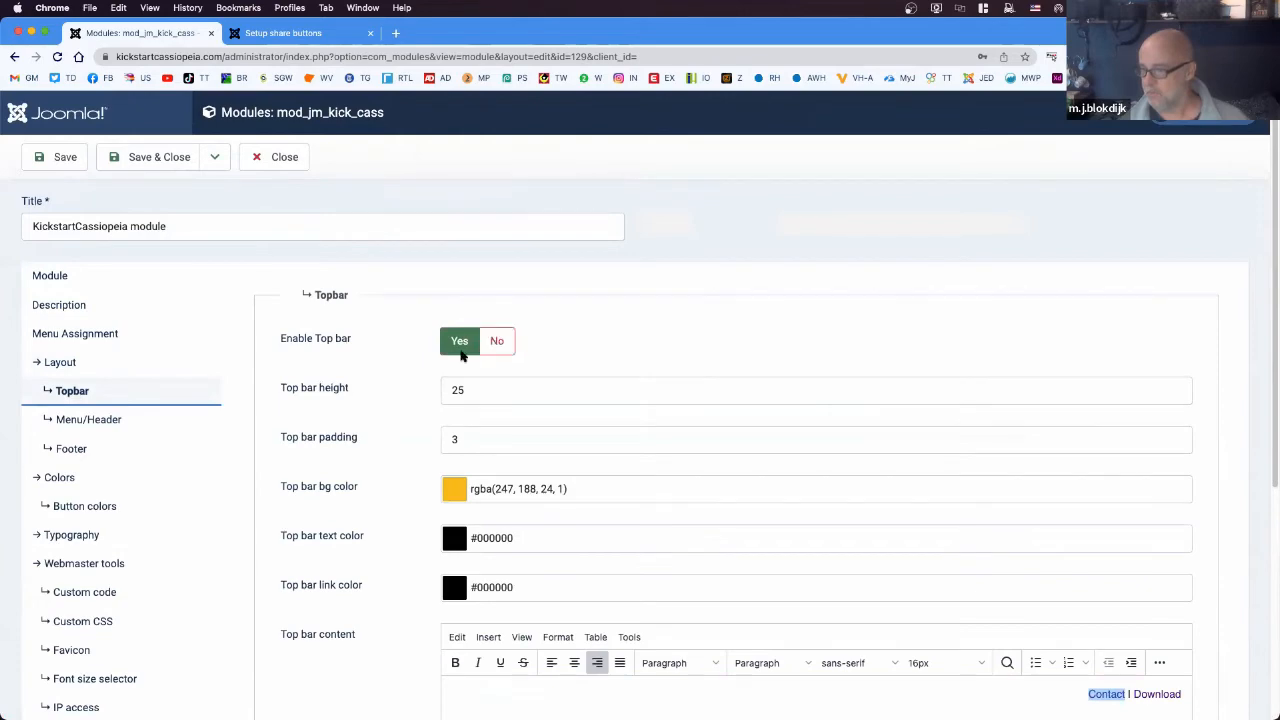
scroll(570, 490, "down", 1)
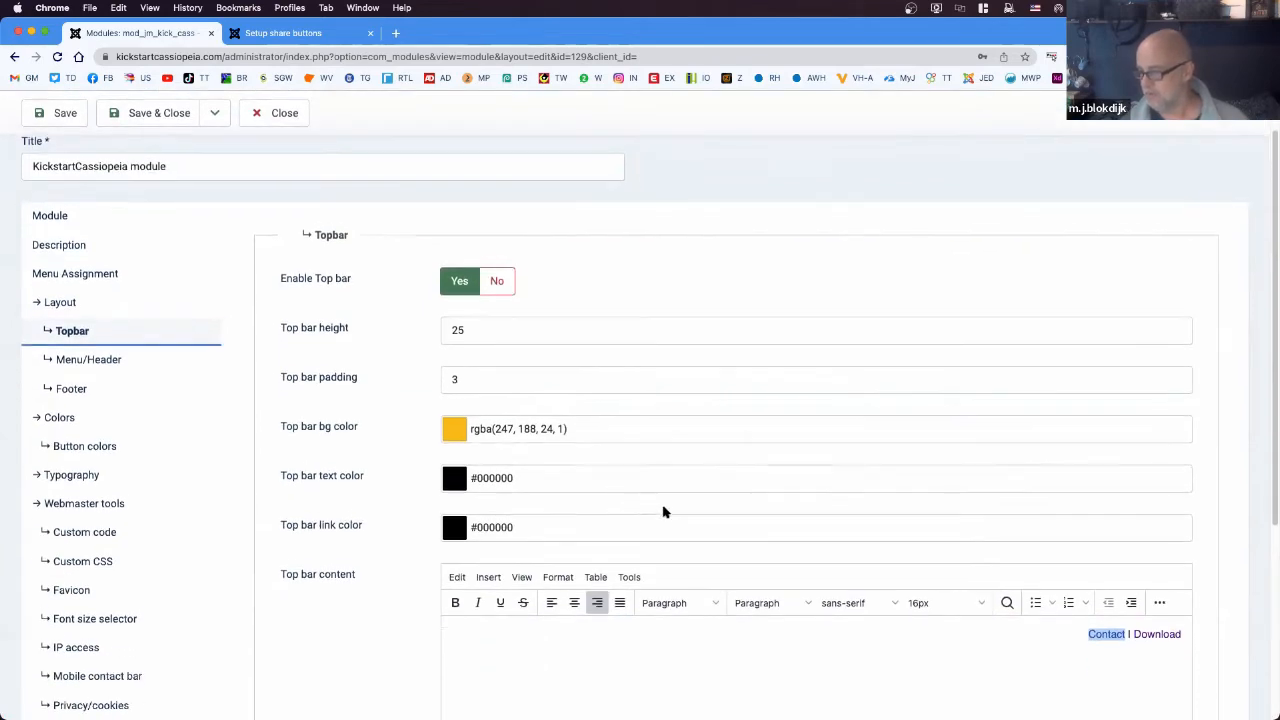
scroll(666, 511, "down", 2)
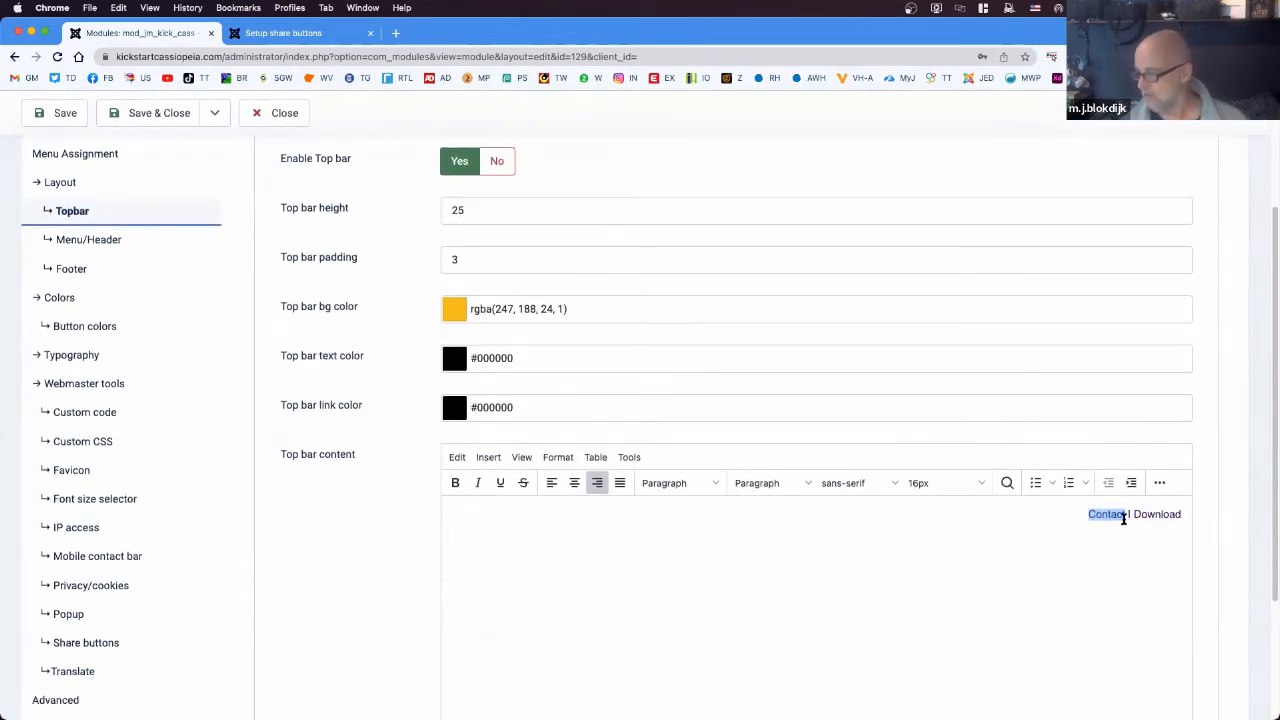
left_click_drag(1123, 518, 1128, 517)
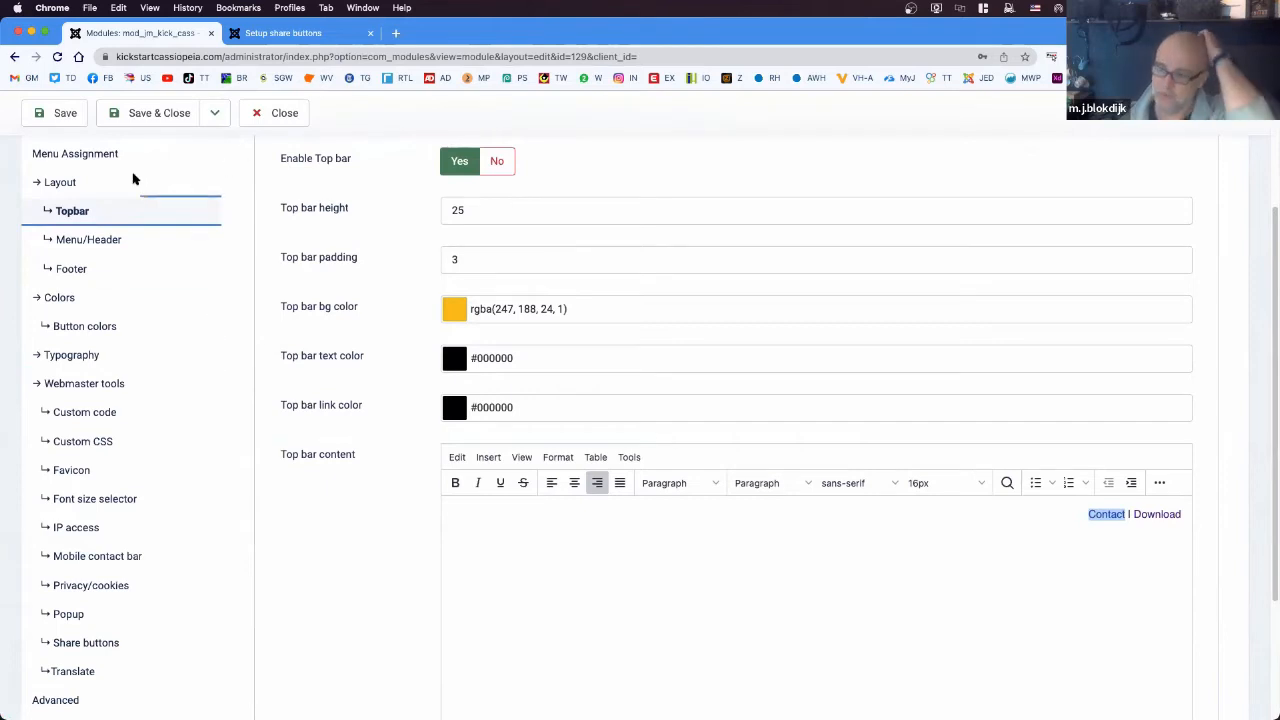
scroll(191, 251, "up", 3)
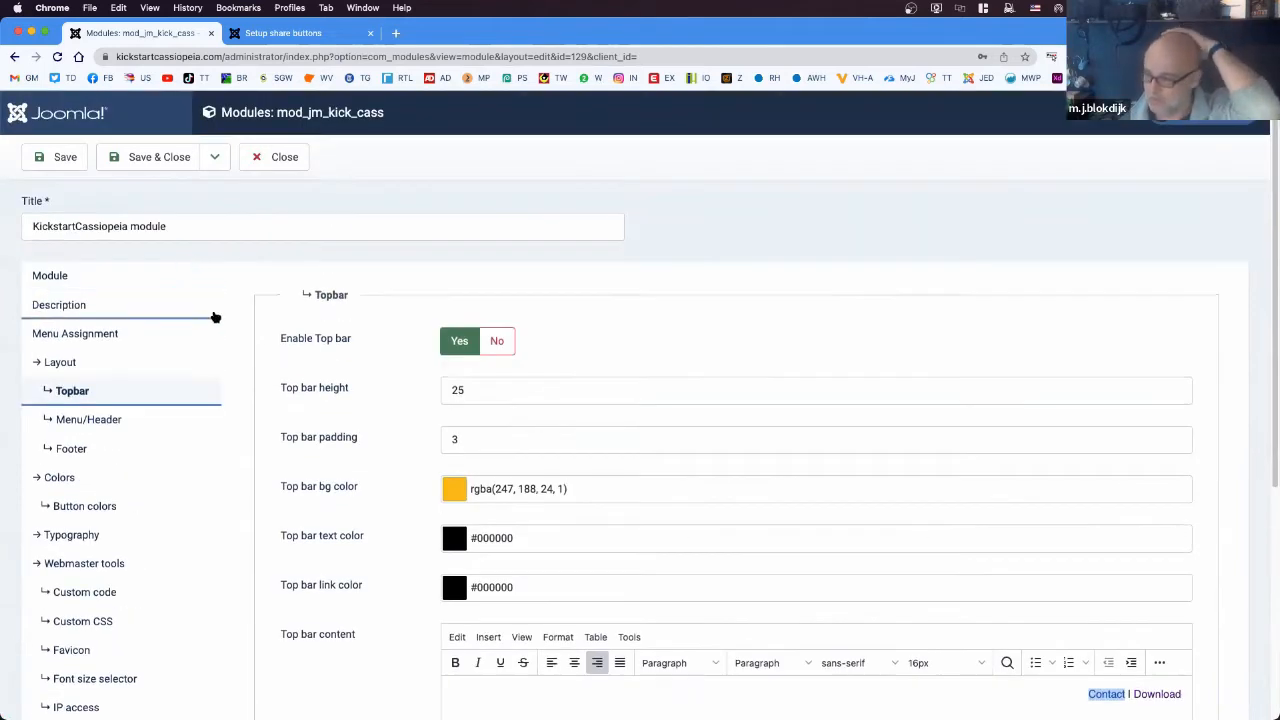
- View the module's general settings, including its position, and load the site's homepage in the other browser tab
left_click(50, 275)
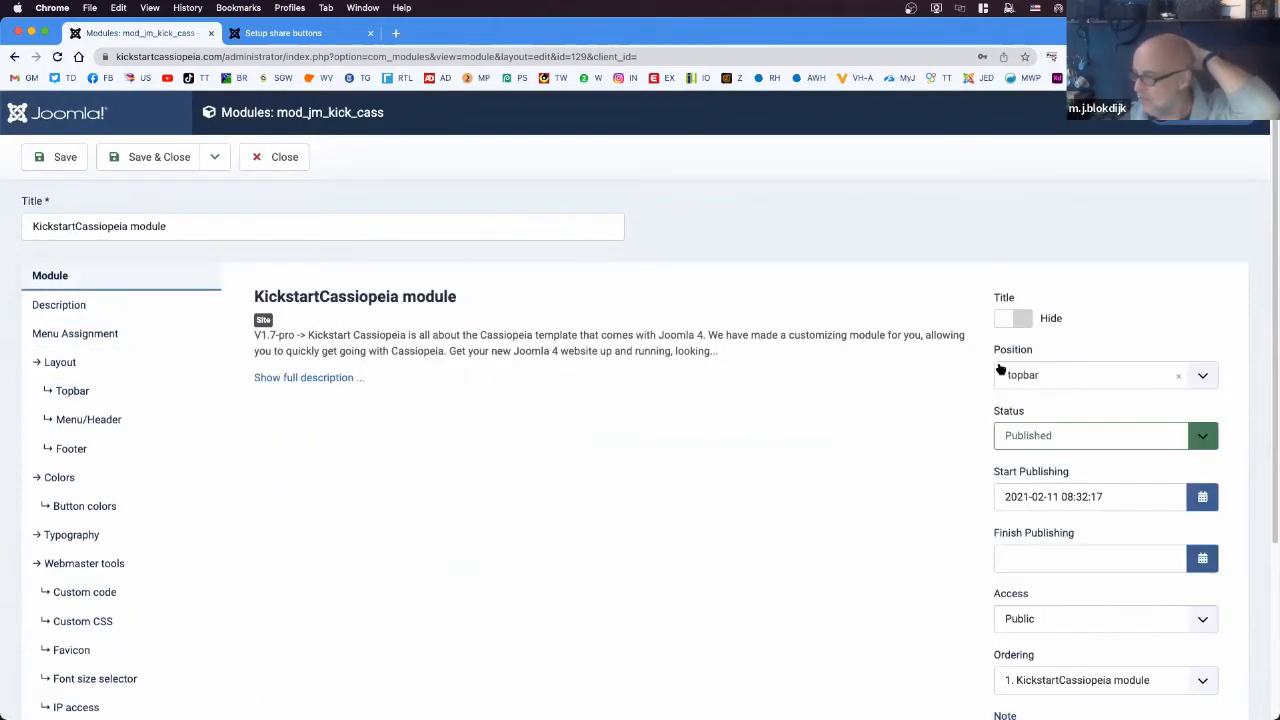
left_click(287, 35)
left_click(248, 137)
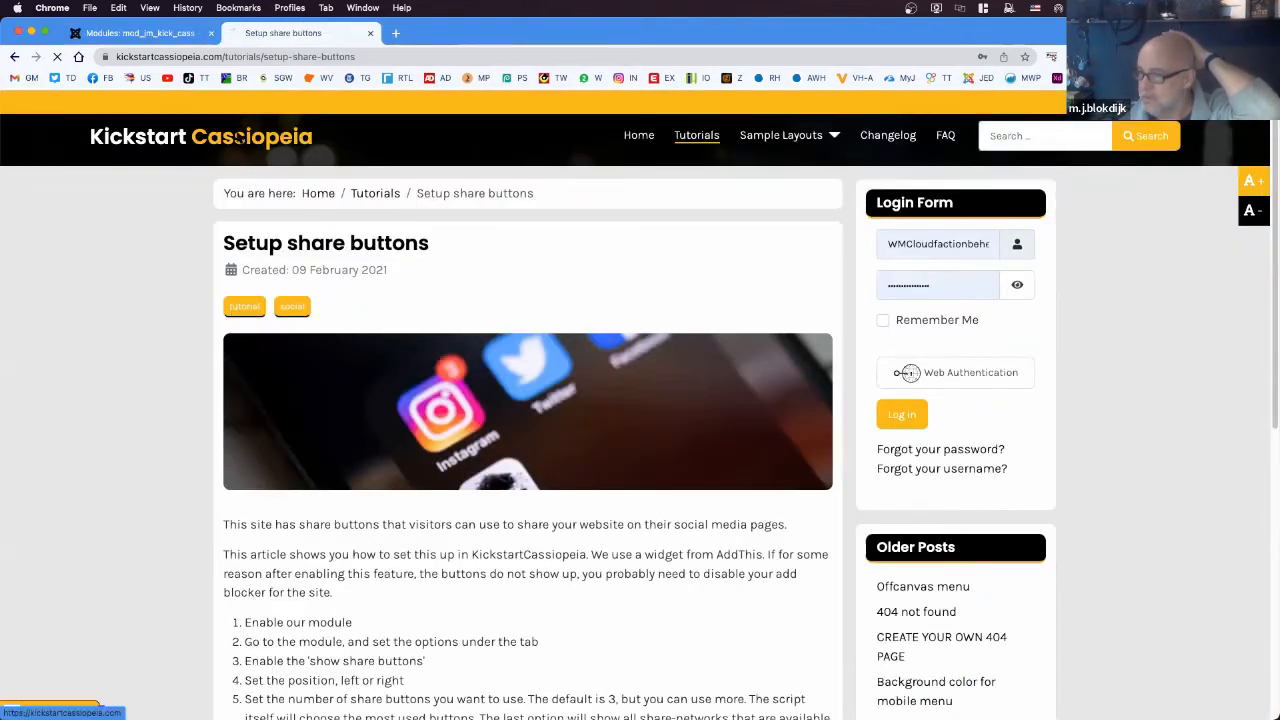
- Set the KickstartCassiopeia module's Status to Unpublished and save it
left_click(157, 35)
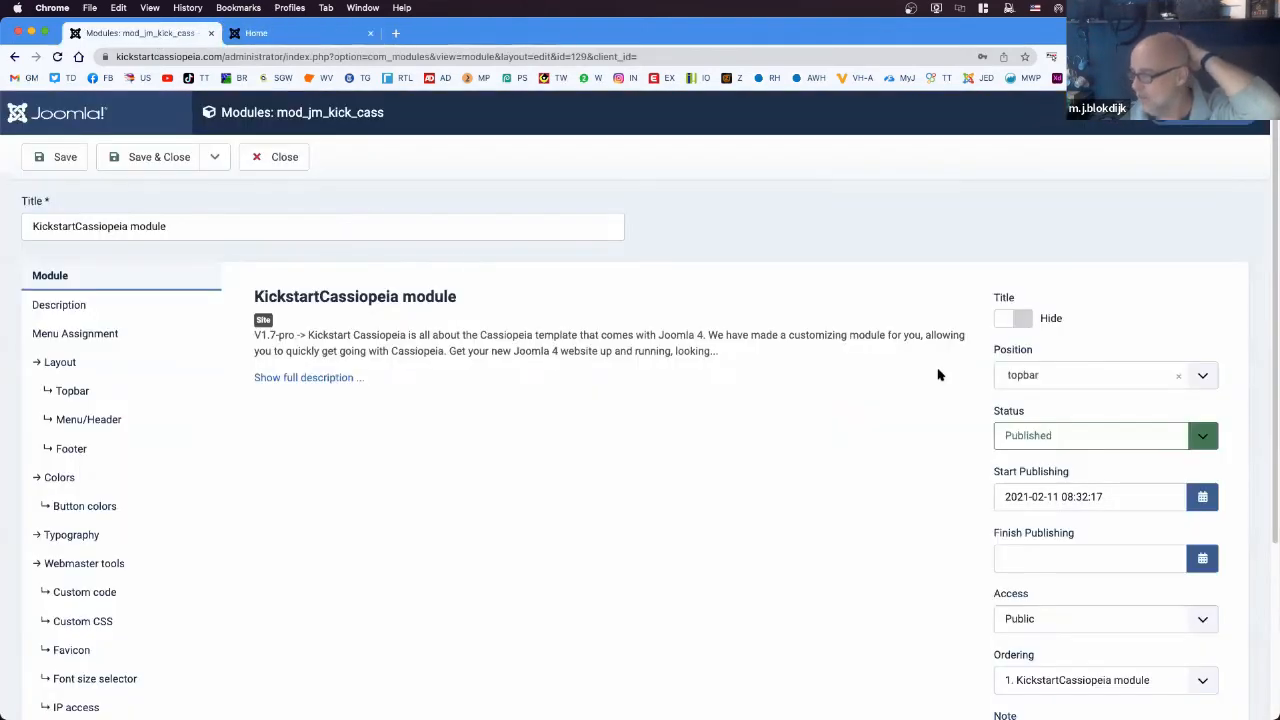
left_click(1029, 426)
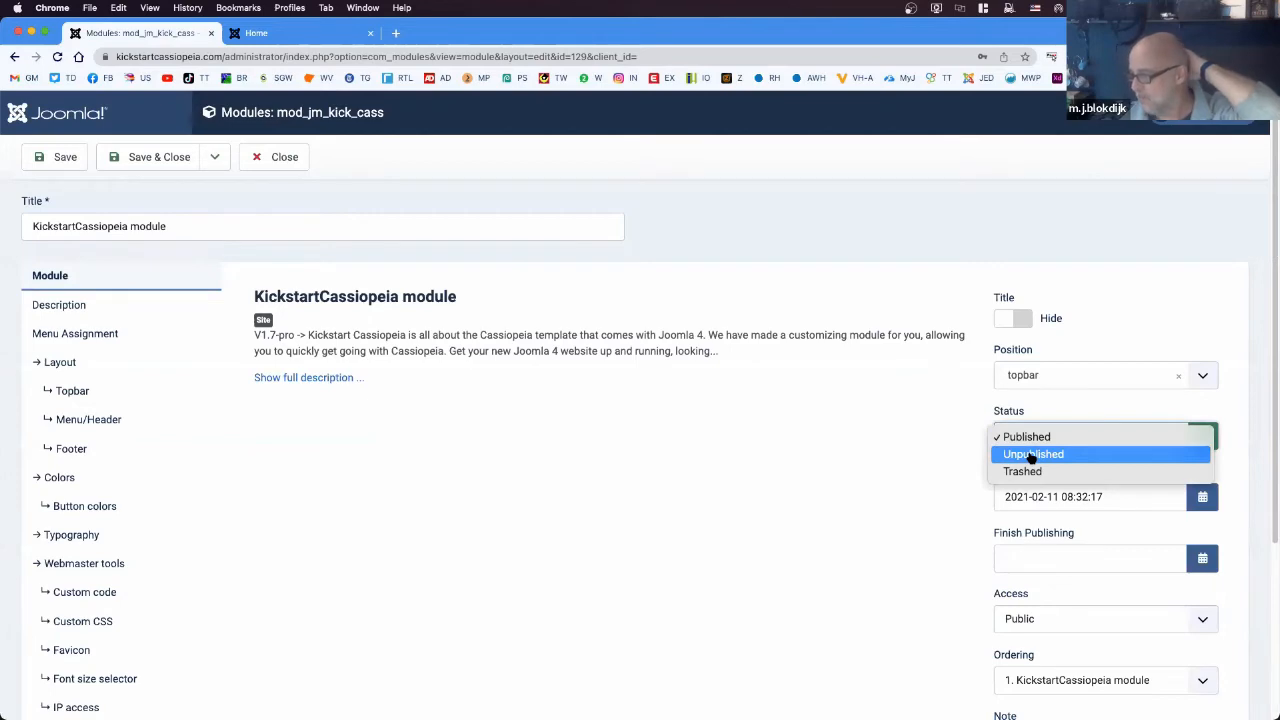
left_click(1031, 456)
left_click(60, 157)
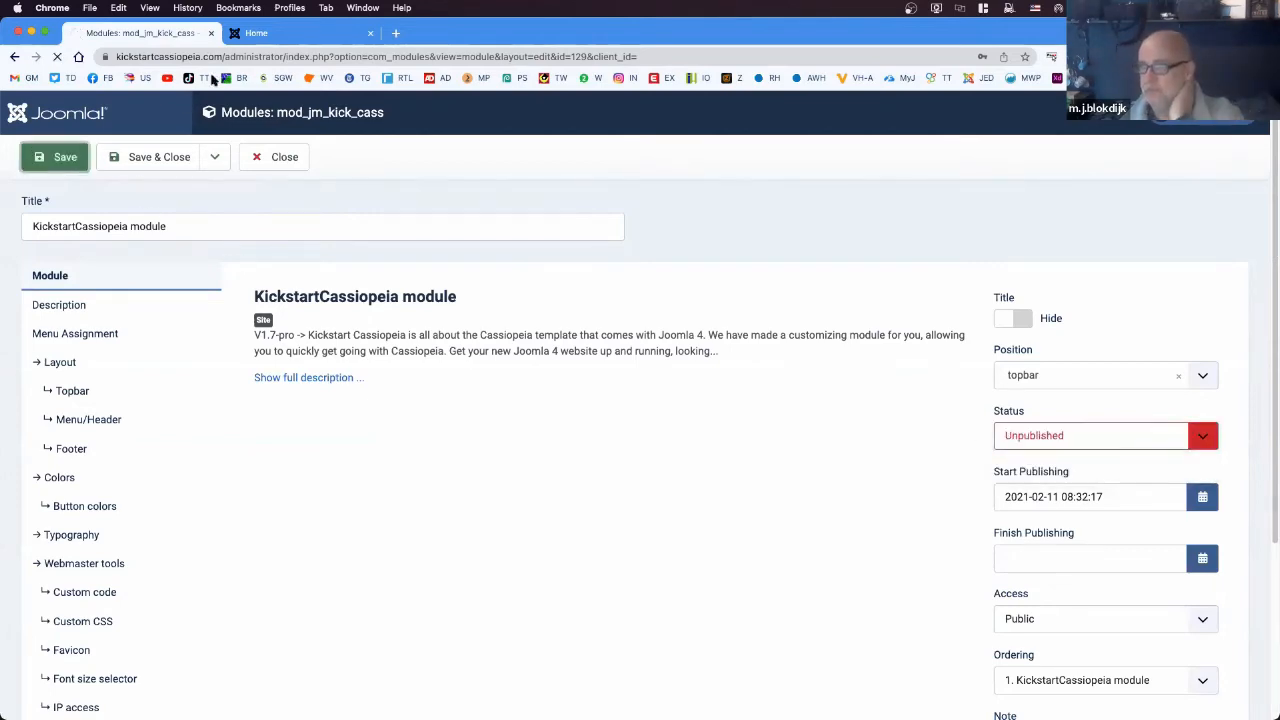
- Reload the homepage and examine the default Cassiopeia look from the header down to the footer
left_click(247, 33)
left_click(58, 57)
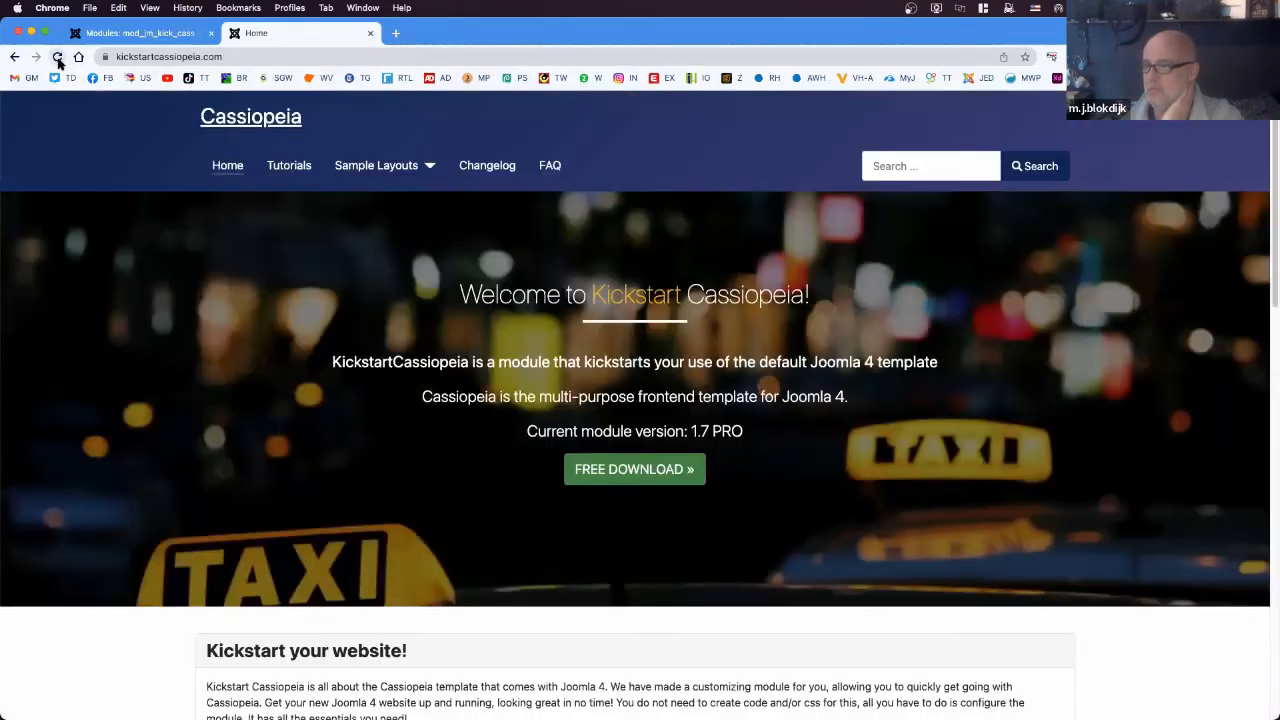
scroll(605, 463, "down", 10)
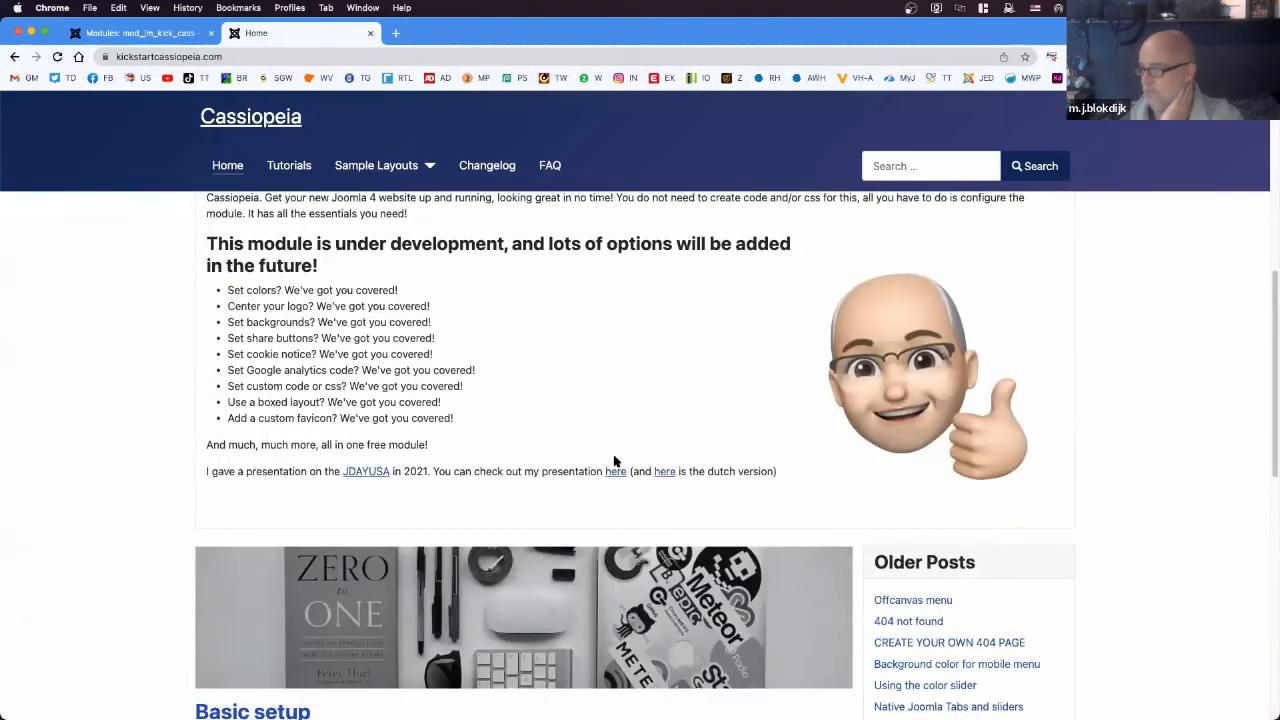
scroll(614, 461, "down", 5)
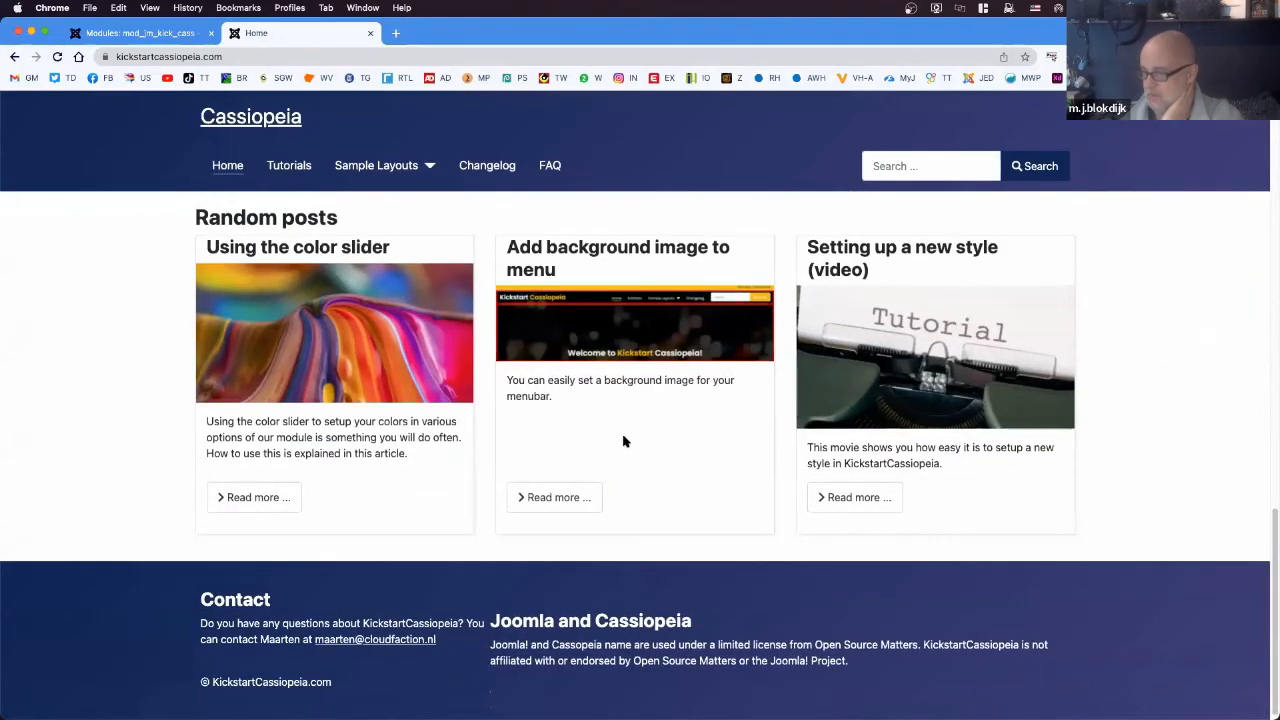
scroll(619, 440, "up", 4)
scroll(619, 440, "up", 10)
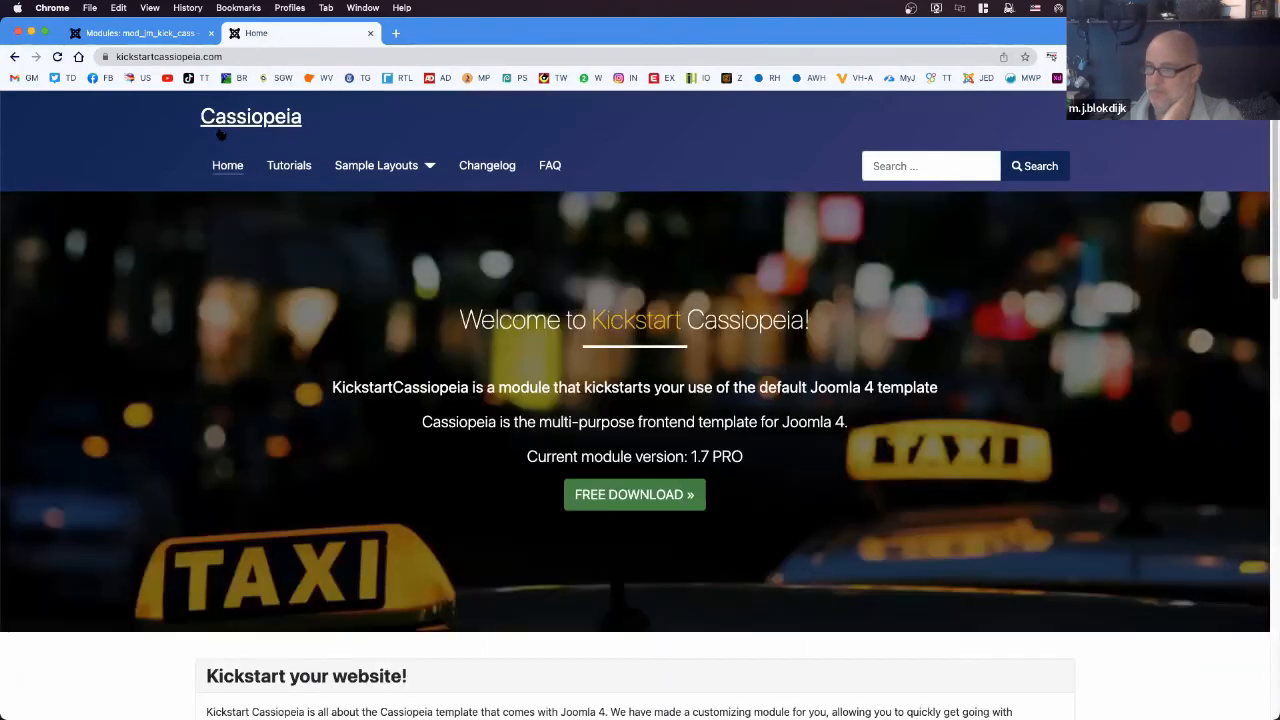
- Set the KickstartCassiopeia module's Status back to Published, save it and reload the homepage
left_click(168, 33)
left_click(1080, 432)
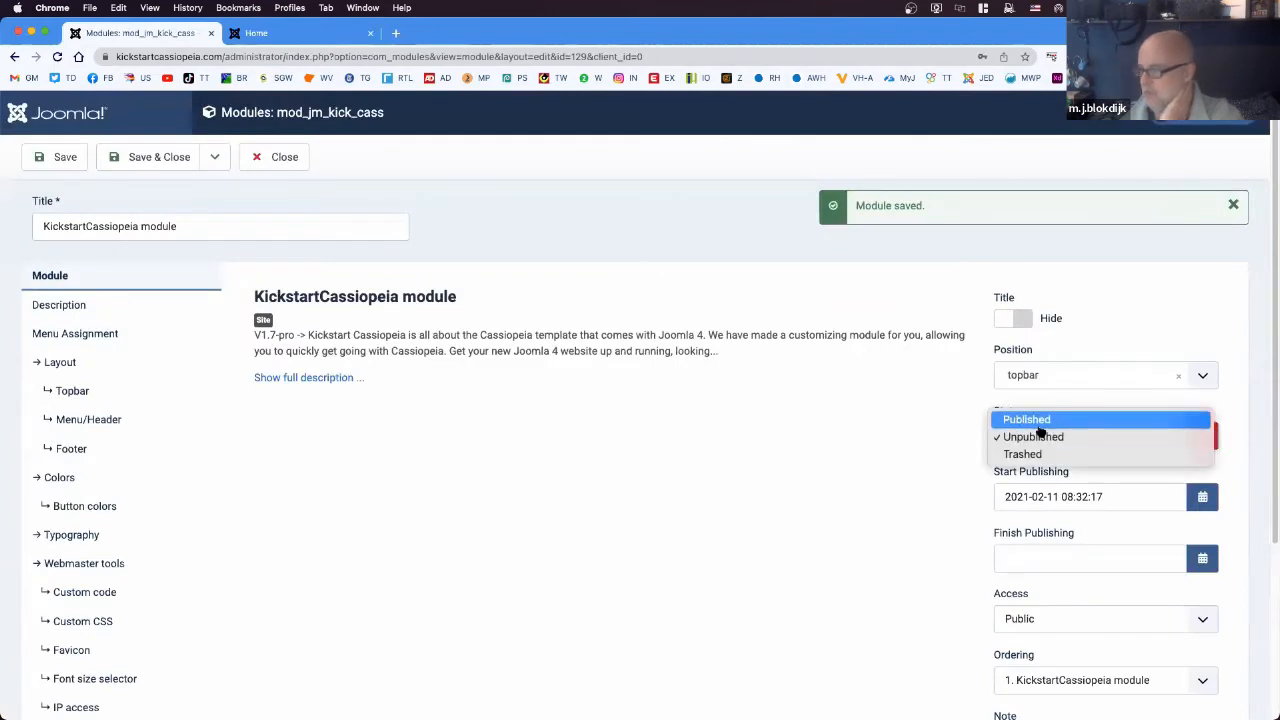
left_click(1040, 418)
left_click(60, 157)
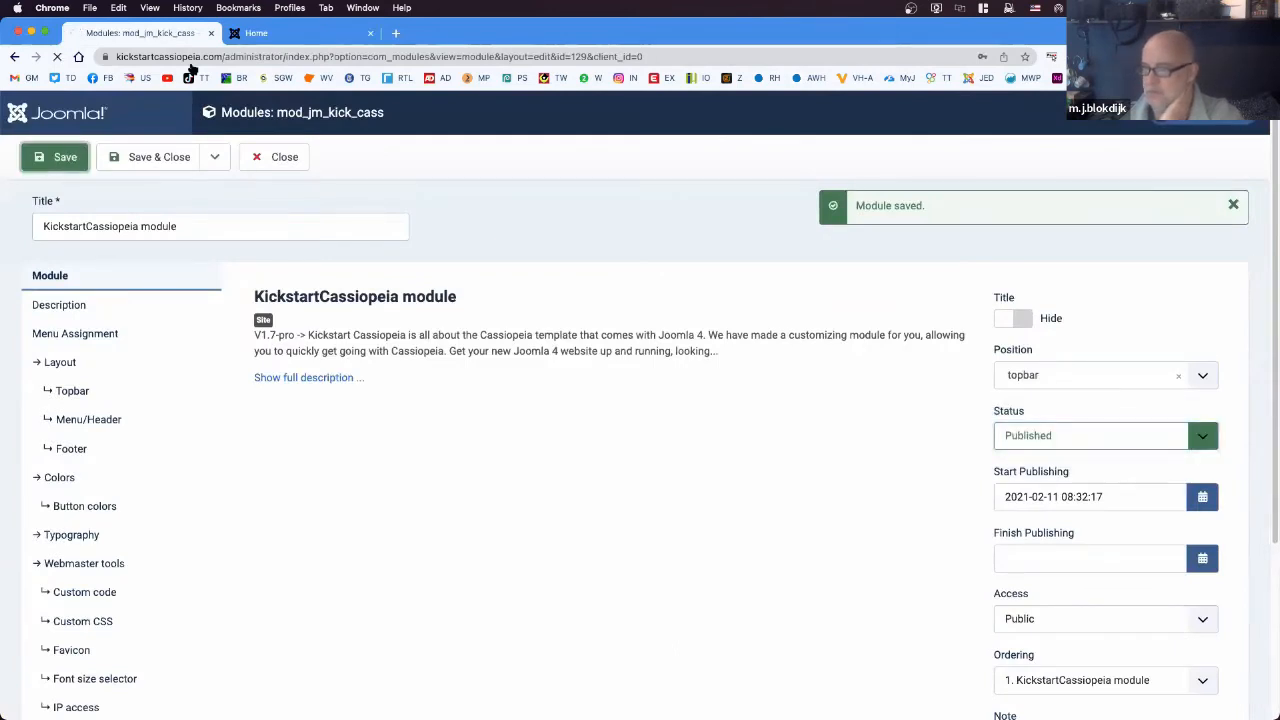
left_click(252, 33)
left_click(57, 56)
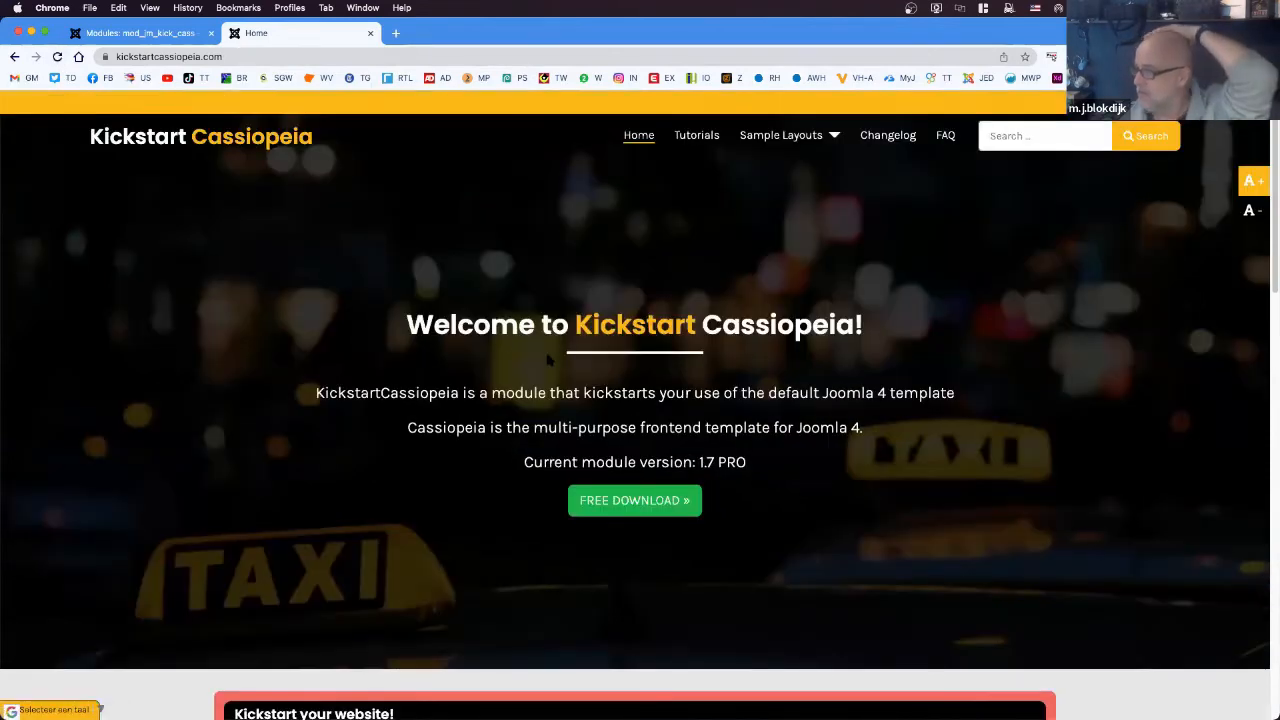
- Return to the module's Topbar settings and compare them with the top bar on the homepage
left_click(135, 34)
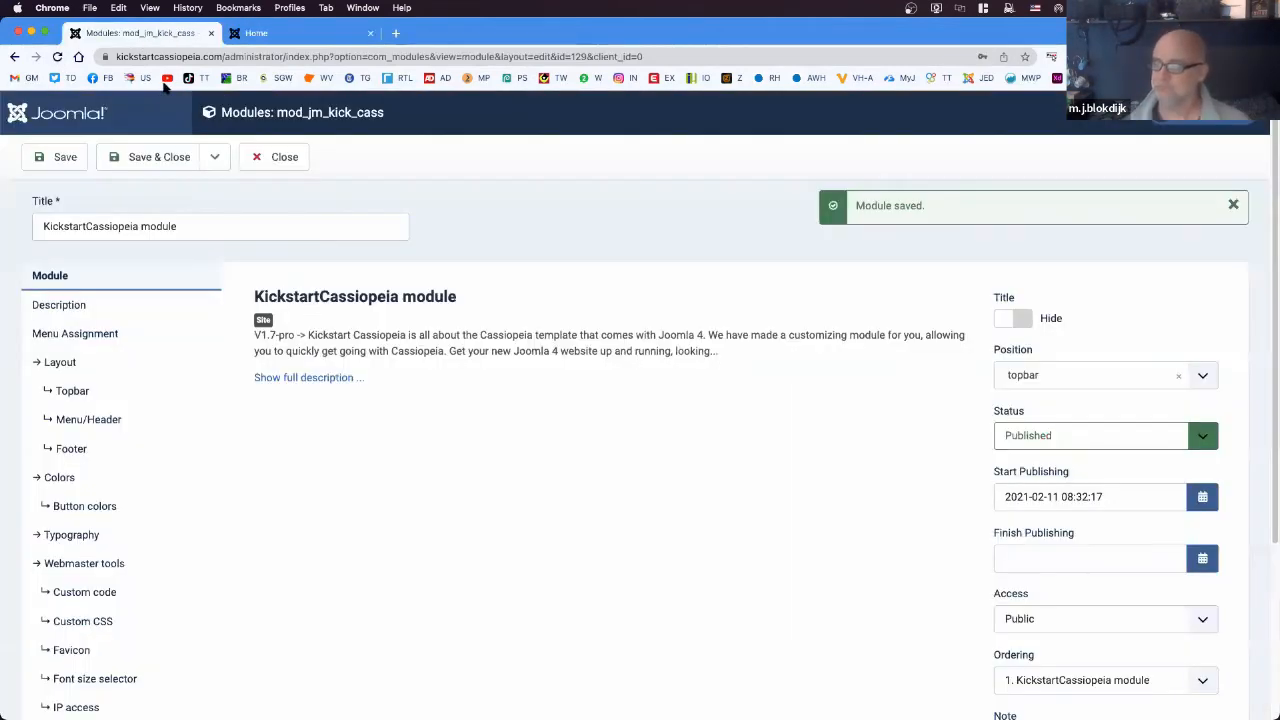
left_click(90, 367)
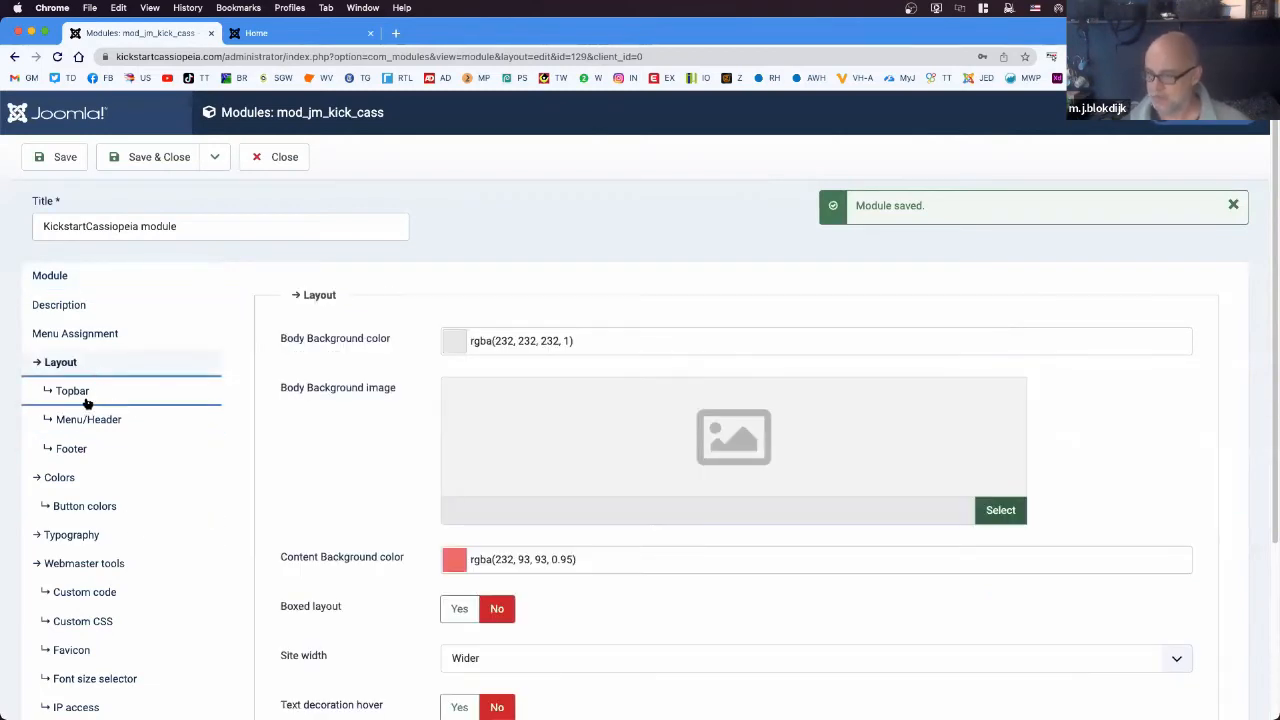
left_click(76, 395)
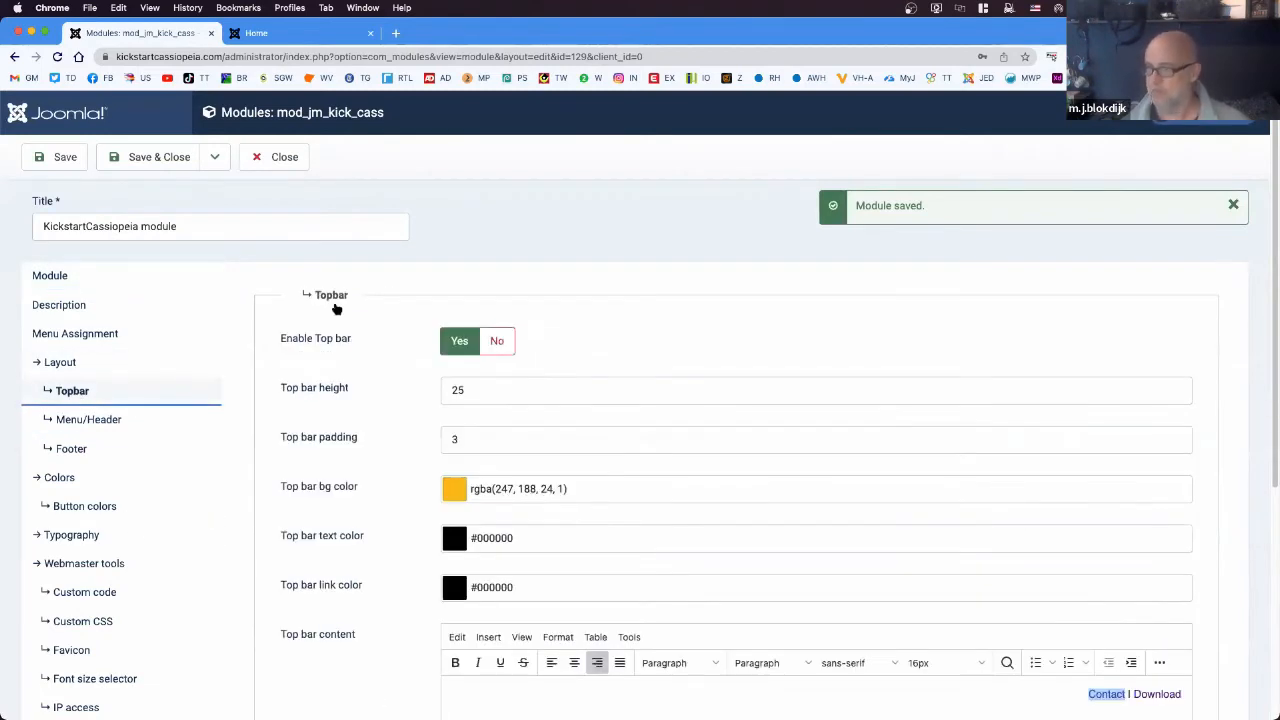
left_click(299, 35)
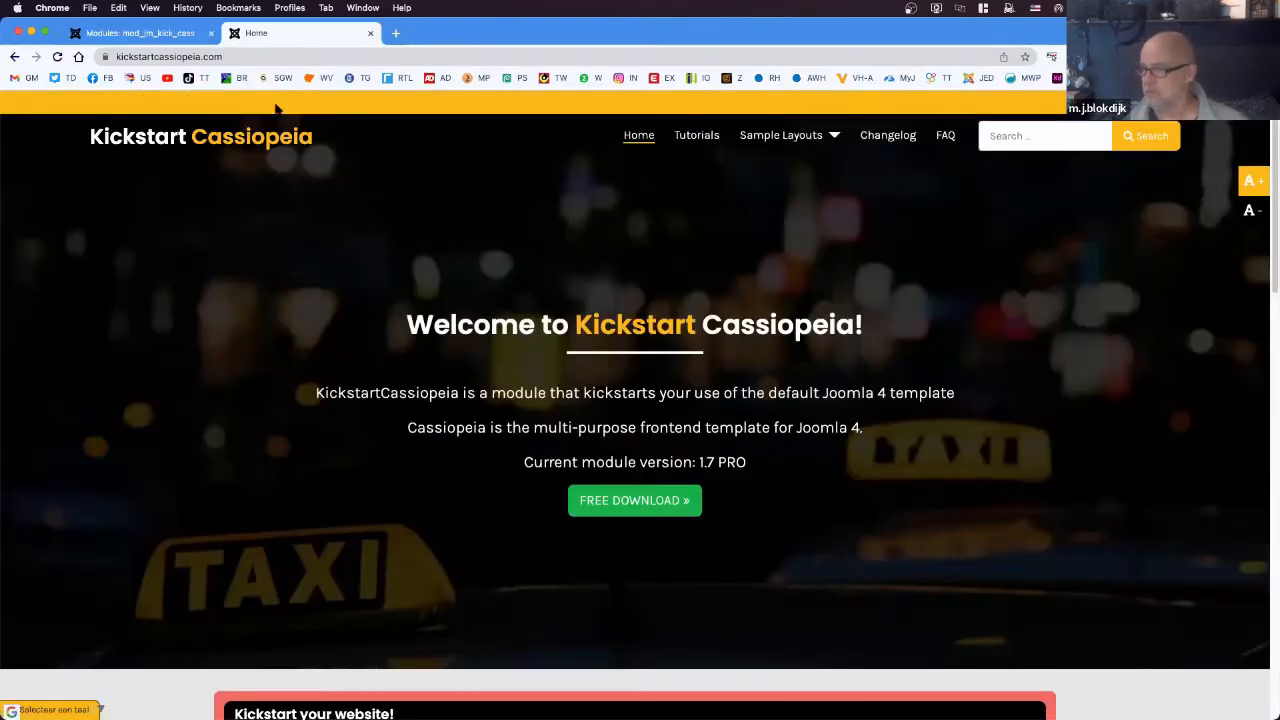
- Return to the module's Topbar settings and review them down to the top bar content
left_click(190, 36)
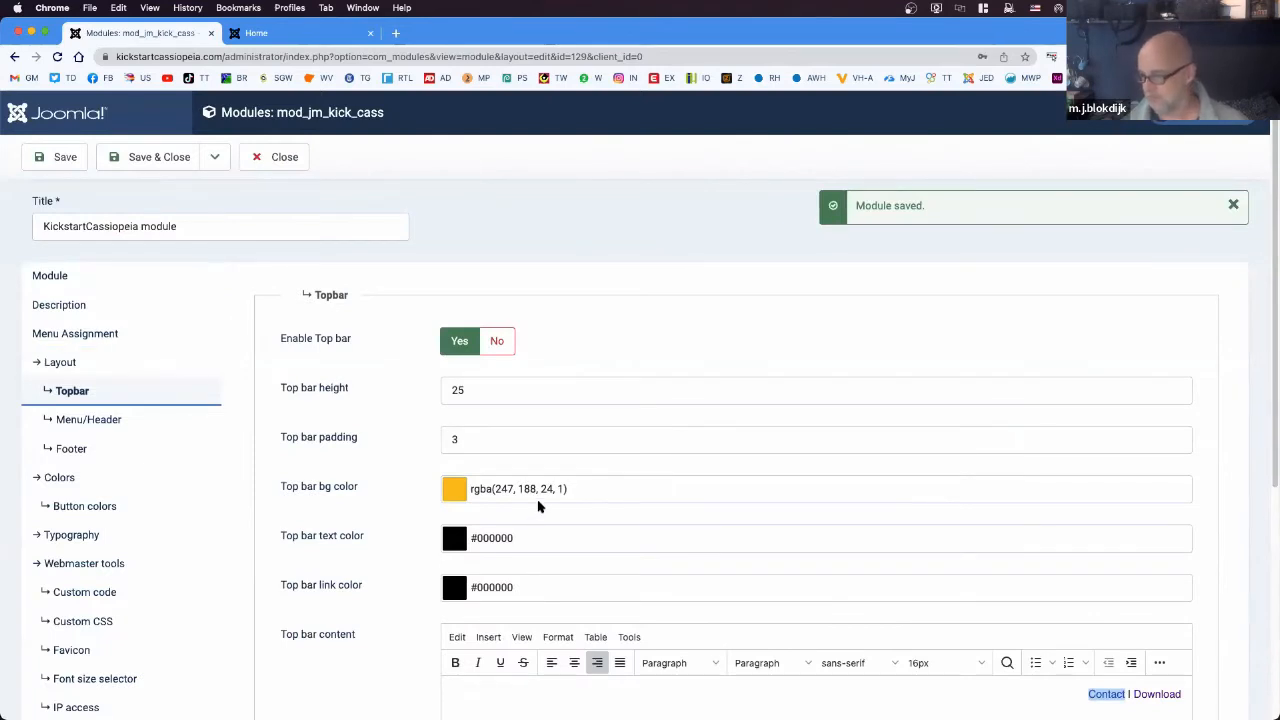
scroll(601, 526, "down", 2)
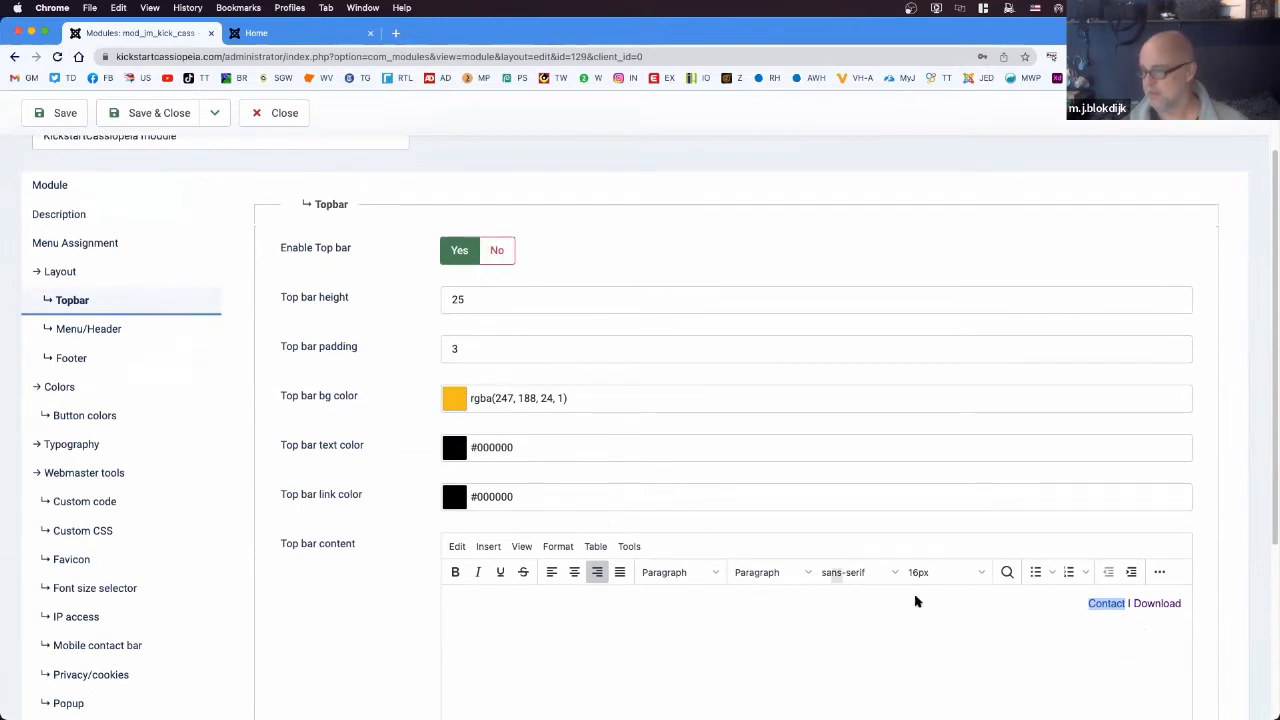
scroll(980, 631, "down", 4)
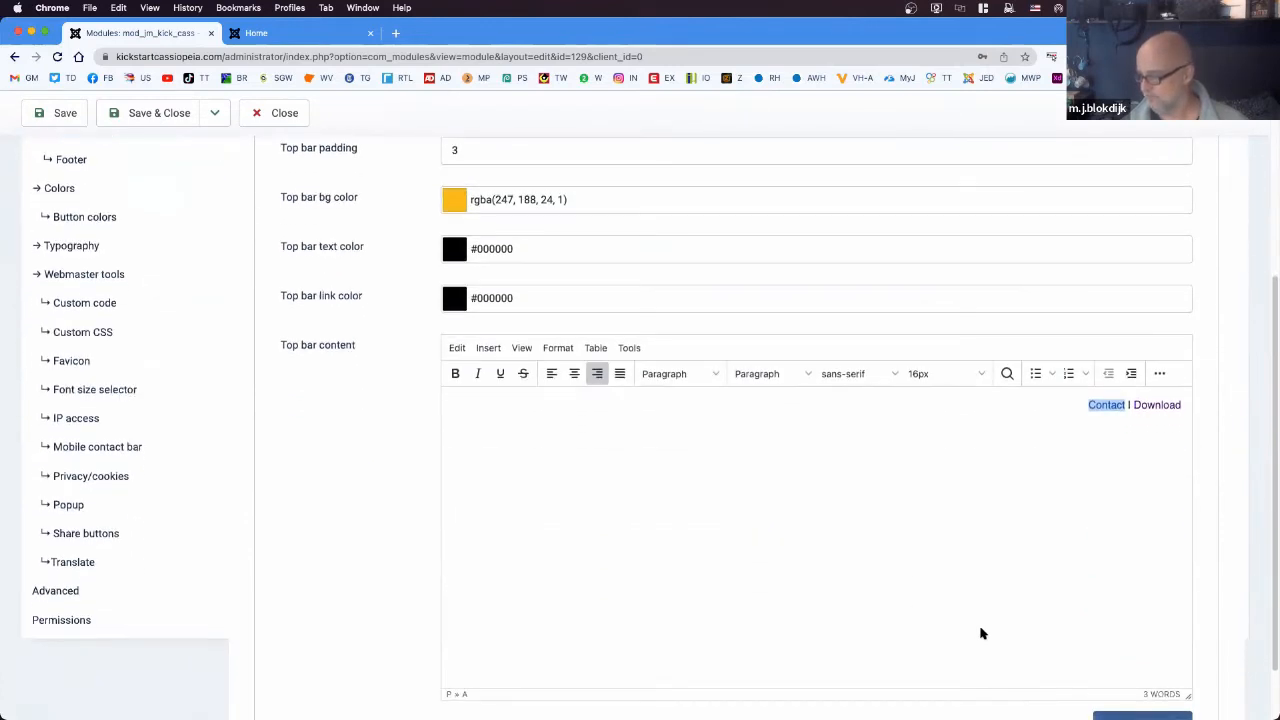
scroll(980, 631, "up", 2)
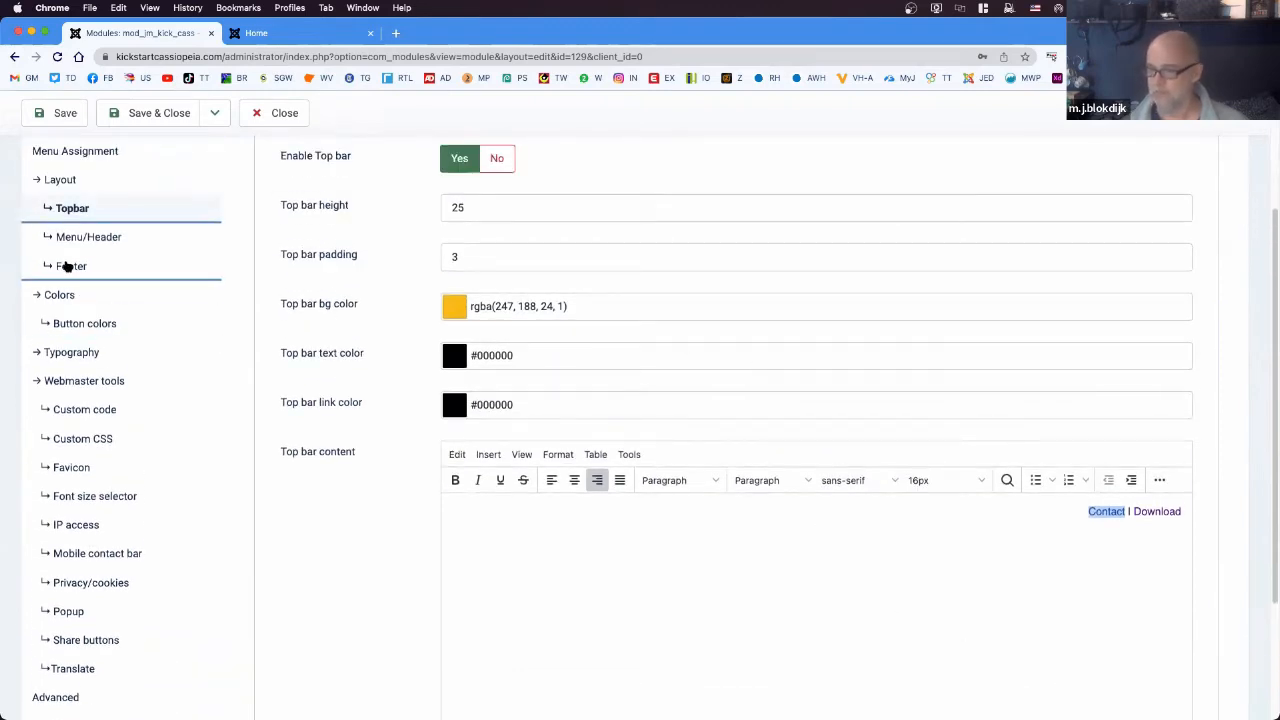
- Open the module's Menu/Header settings and compare them with the menu, banner image and welcome heading on the homepage
left_click(90, 240)
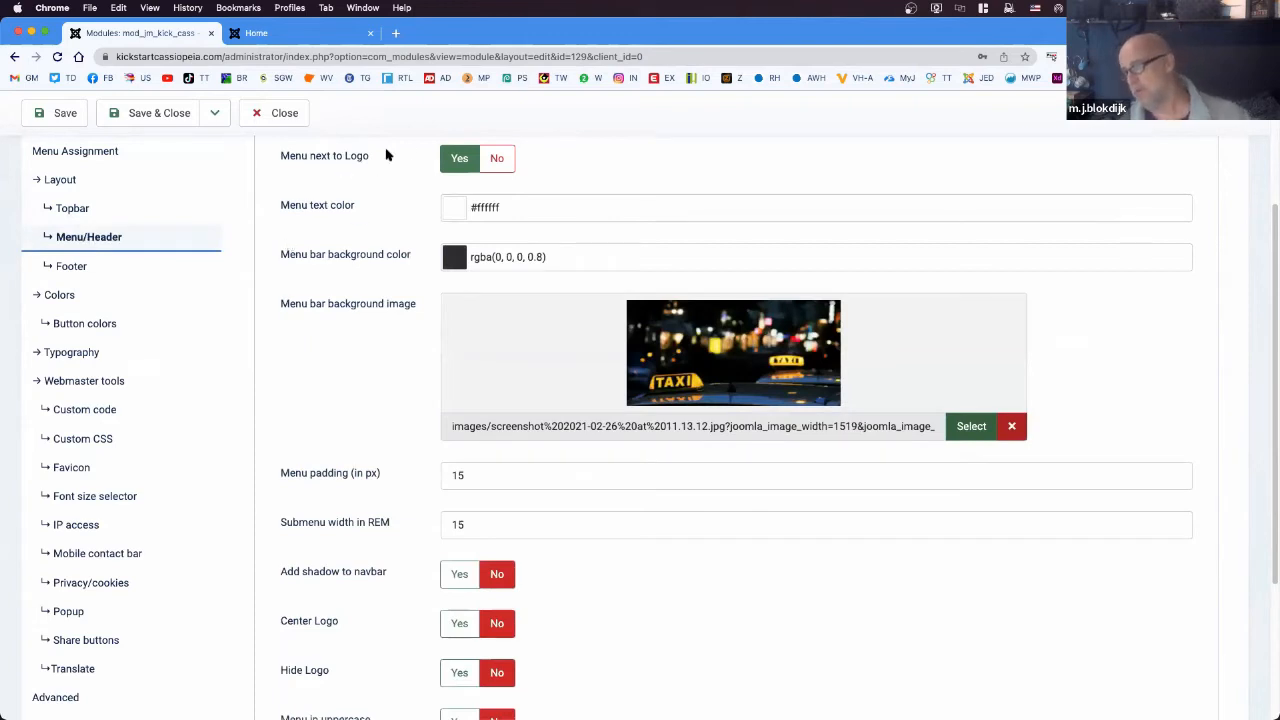
left_click(252, 36)
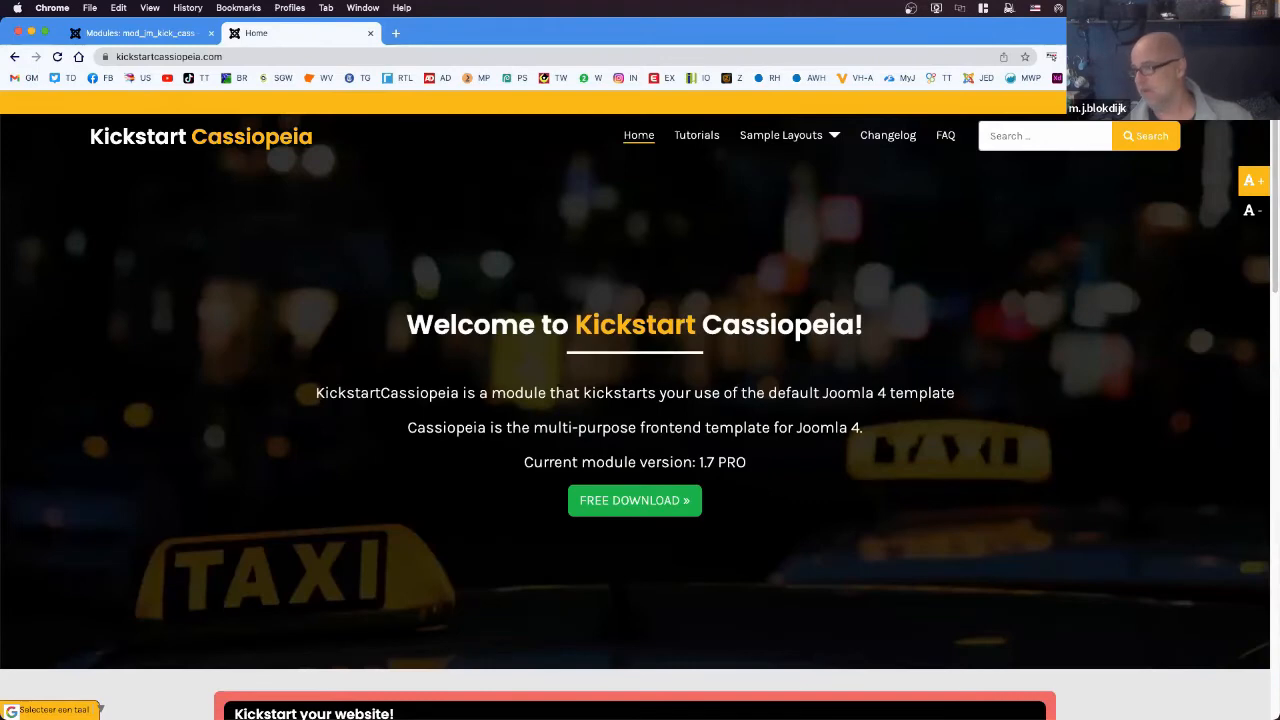
left_click(132, 33)
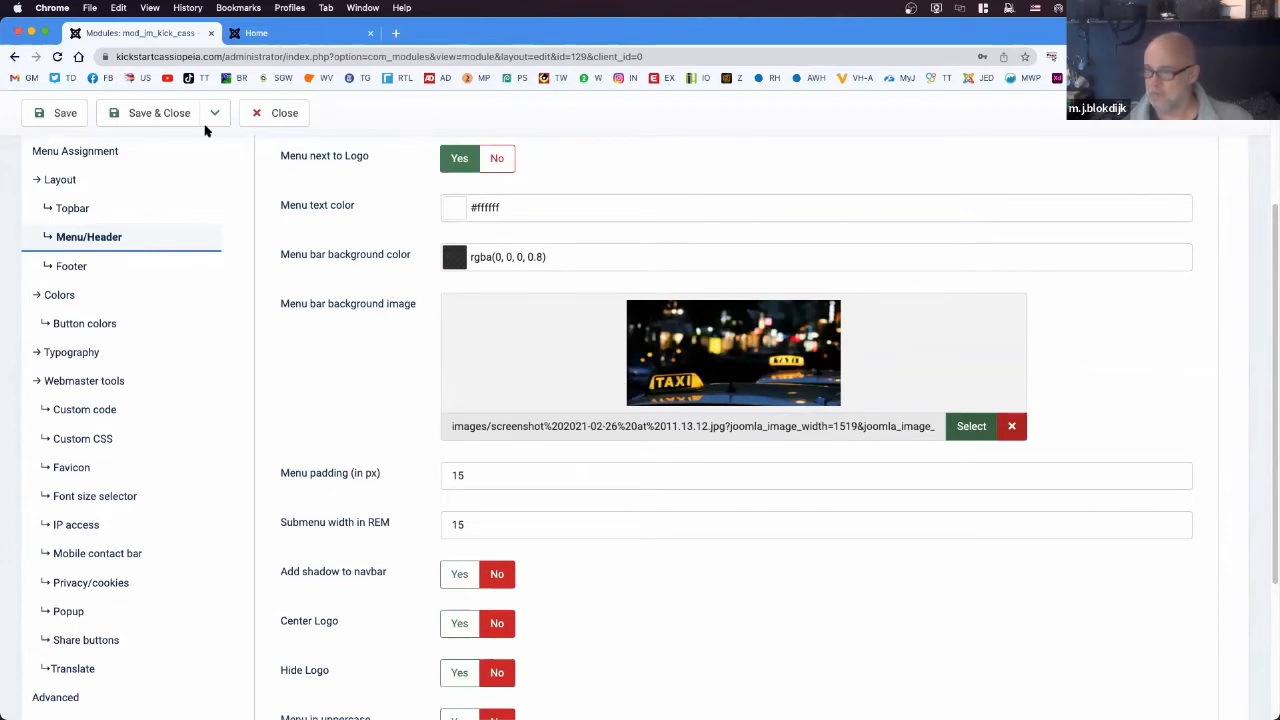
left_click(256, 33)
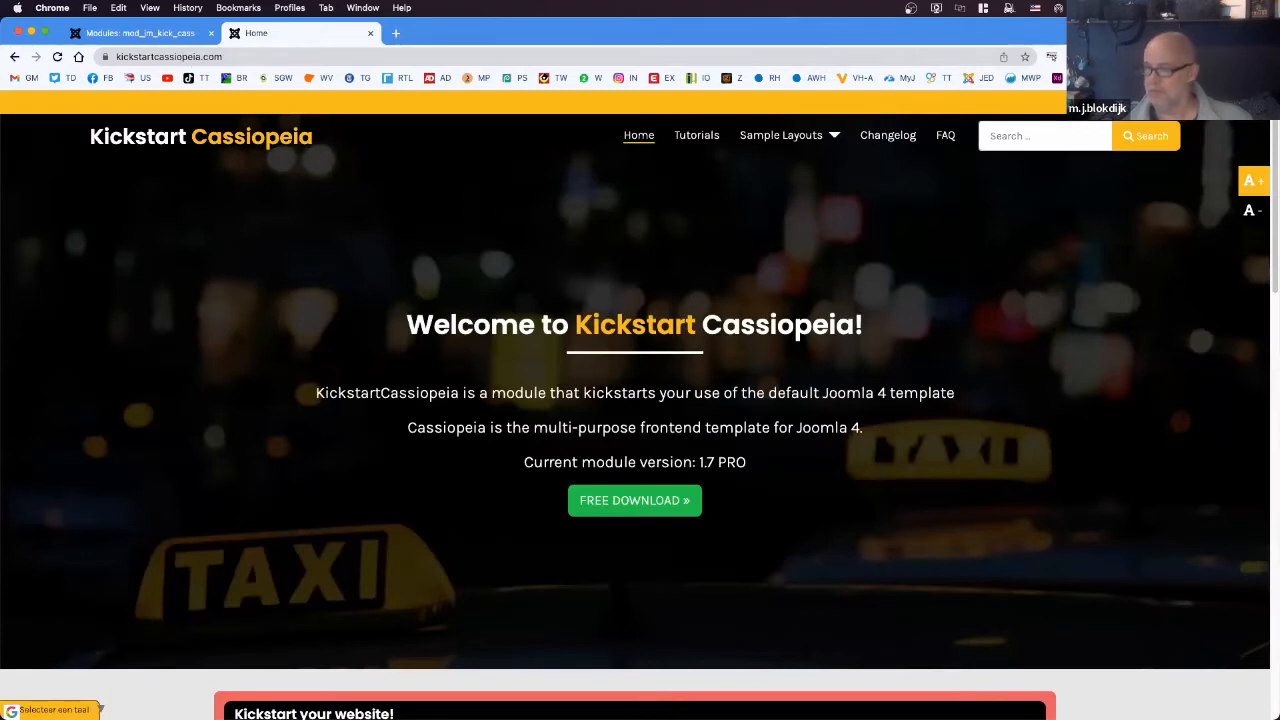
triple_click(454, 322)
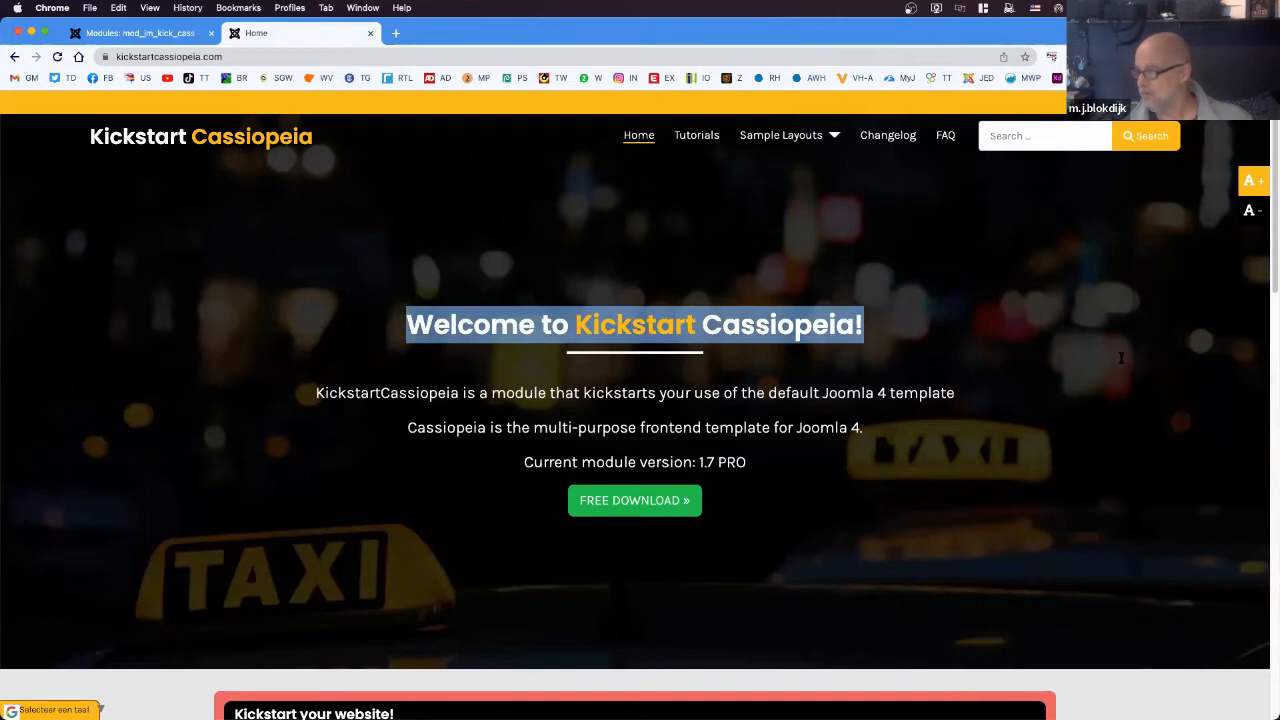
left_click(151, 36)
- Review the Menu/Header options from menu padding and submenu width down to banner height and overlay color
left_click(481, 475)
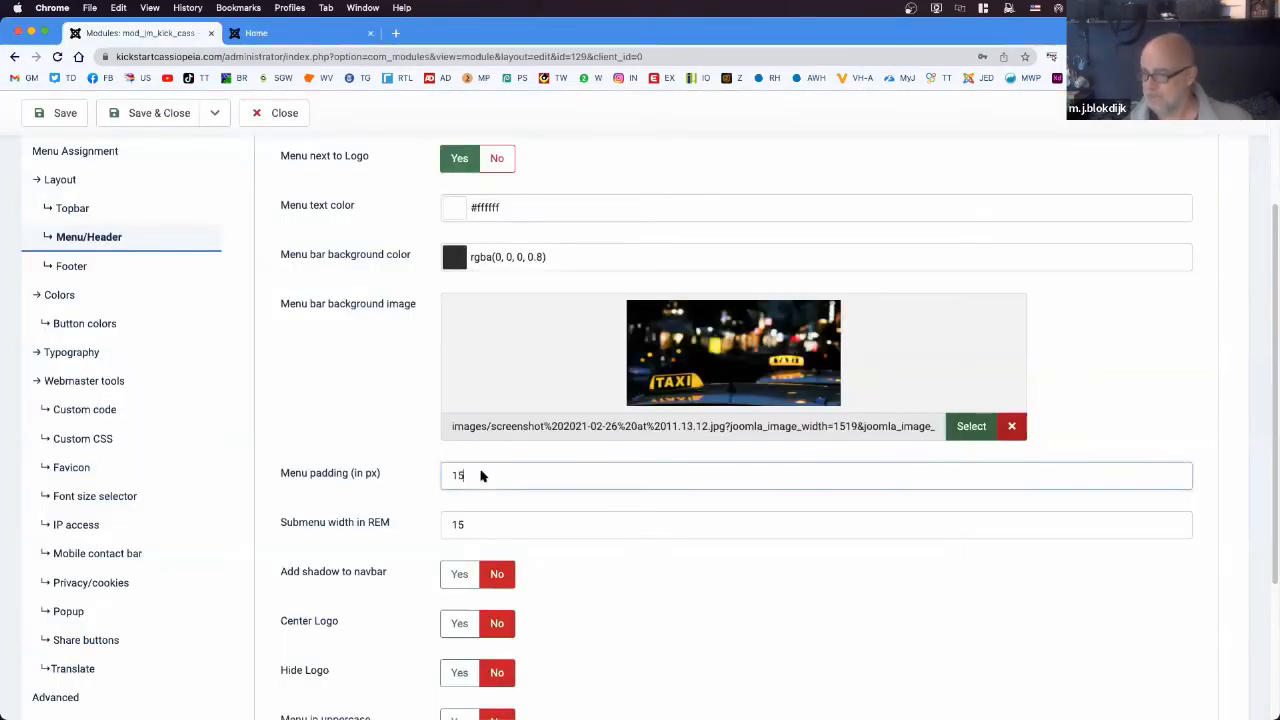
left_click(487, 528)
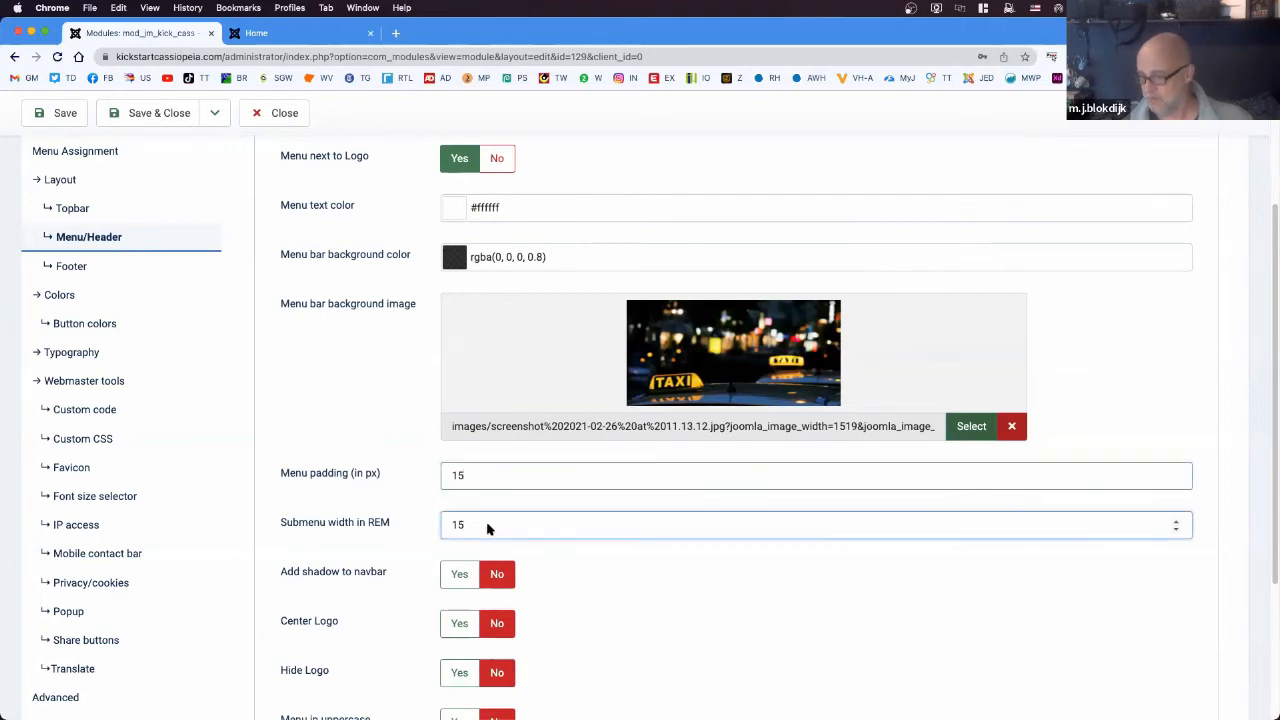
scroll(490, 528, "down", 3)
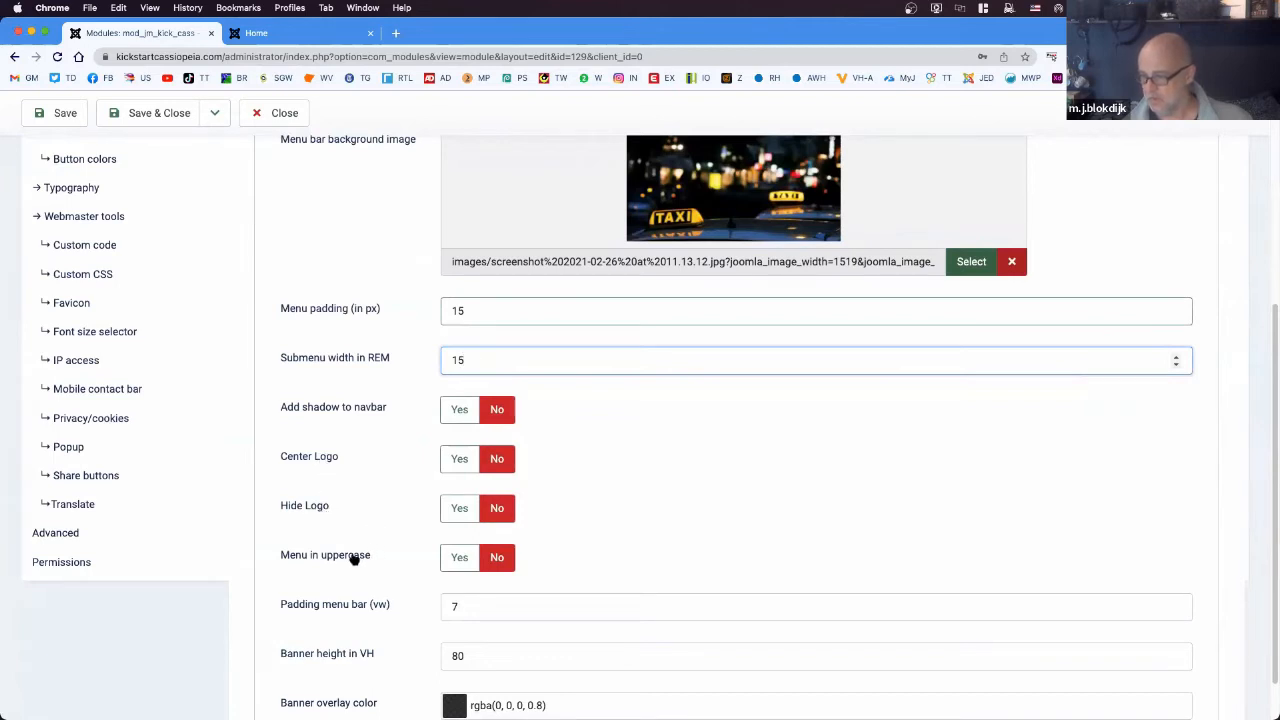
scroll(355, 550, "down", 1)
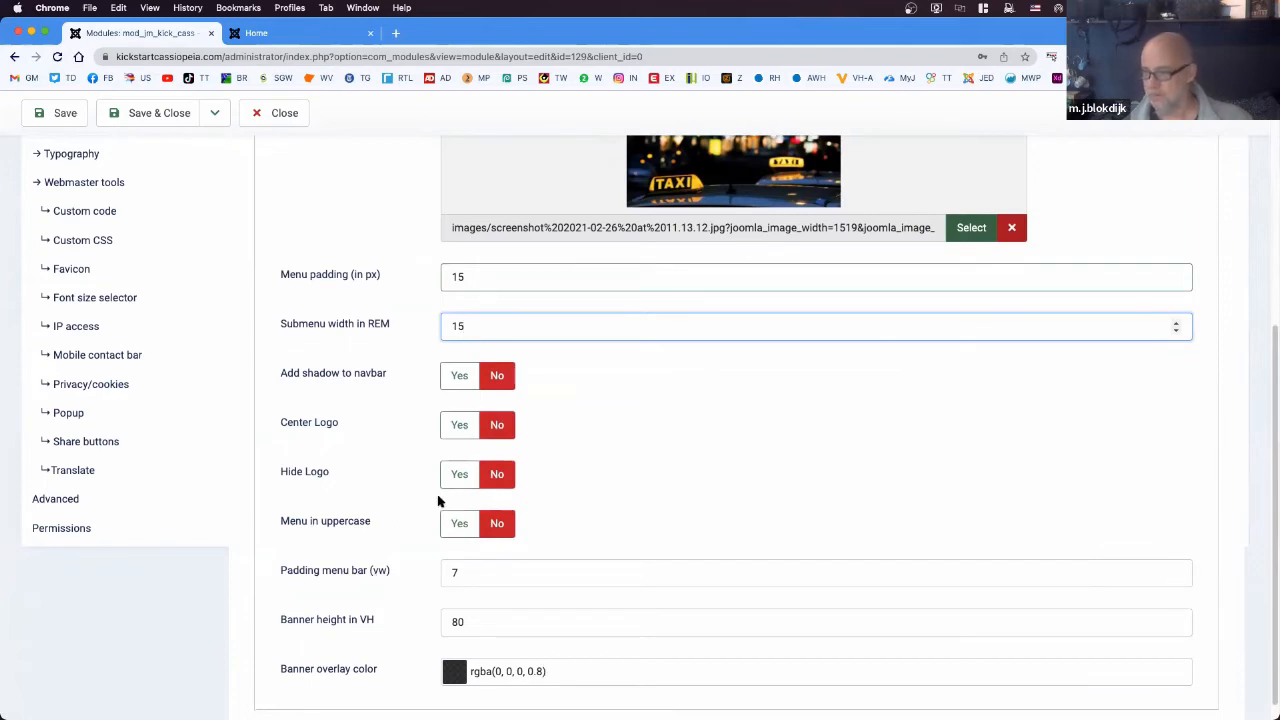
scroll(480, 463, "up", 2)
scroll(480, 463, "up", 5)
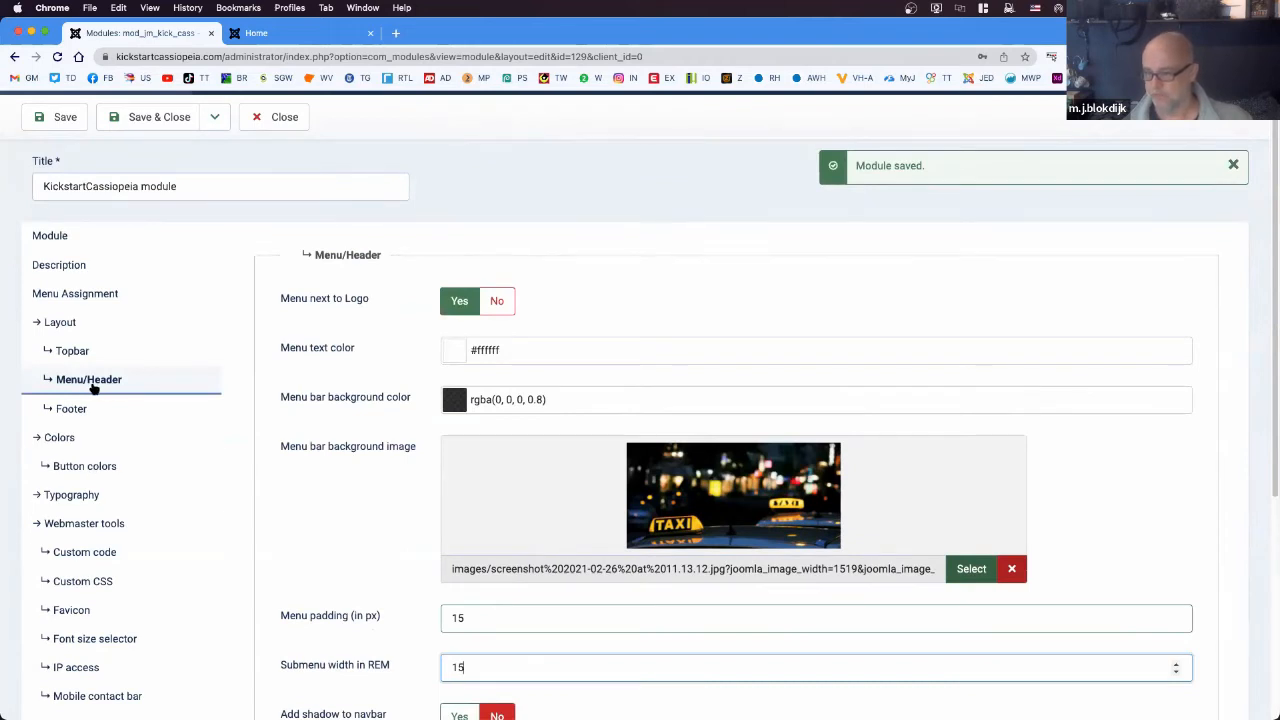
- Open the module's Footer settings and compare the background color and image with the homepage footer
left_click(71, 409)
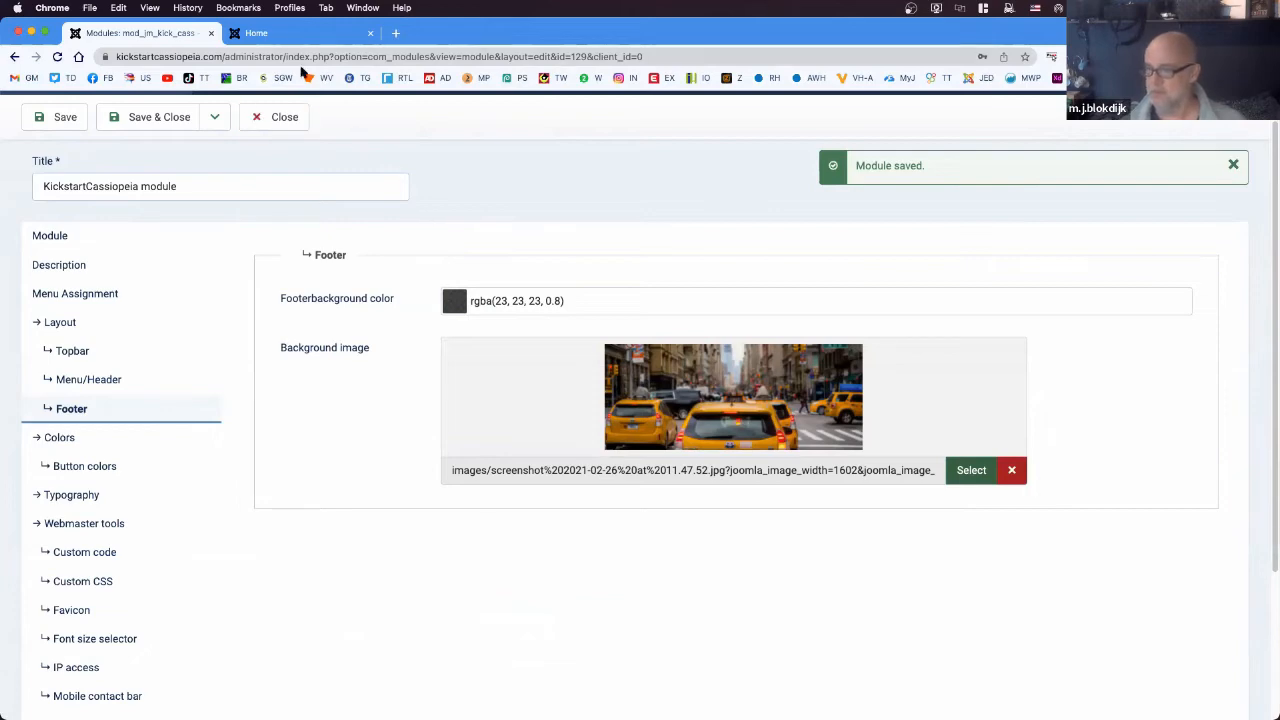
left_click(297, 35)
scroll(666, 600, "down", 15)
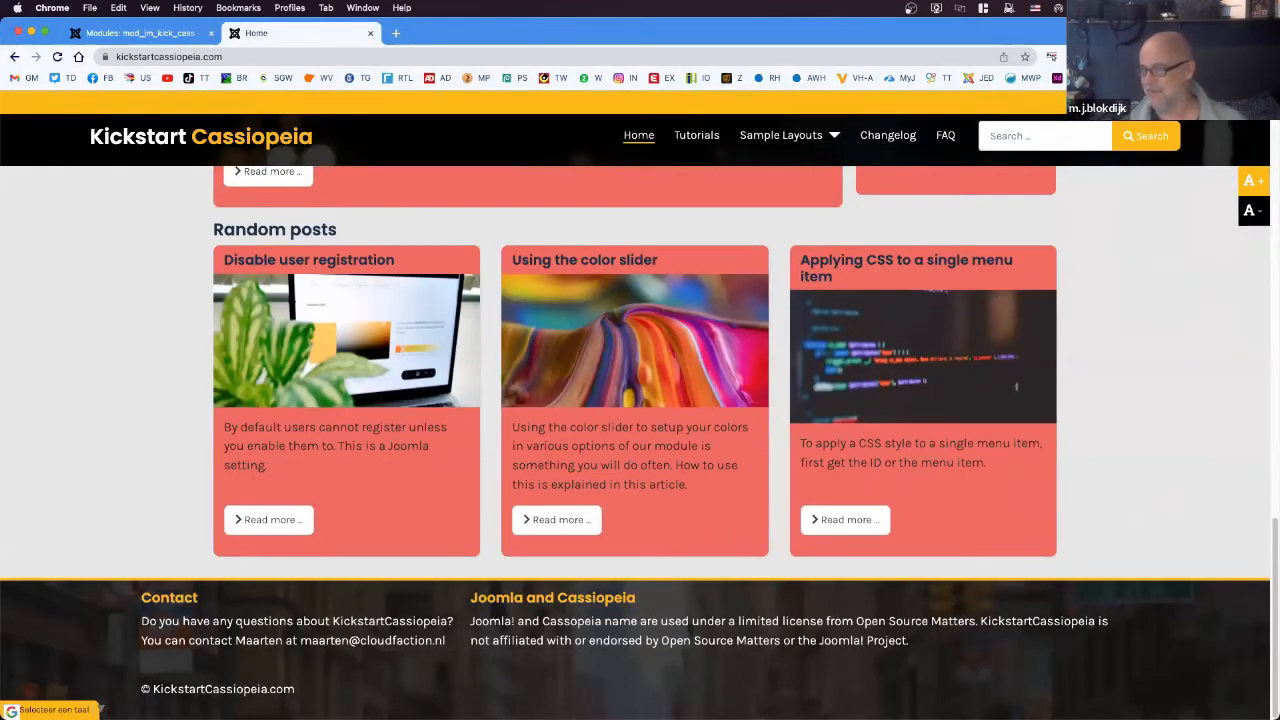
- Set the Layout's Content Background color to rgba(255, 255, 255, 0.95), save the module and reload the homepage
left_click(172, 34)
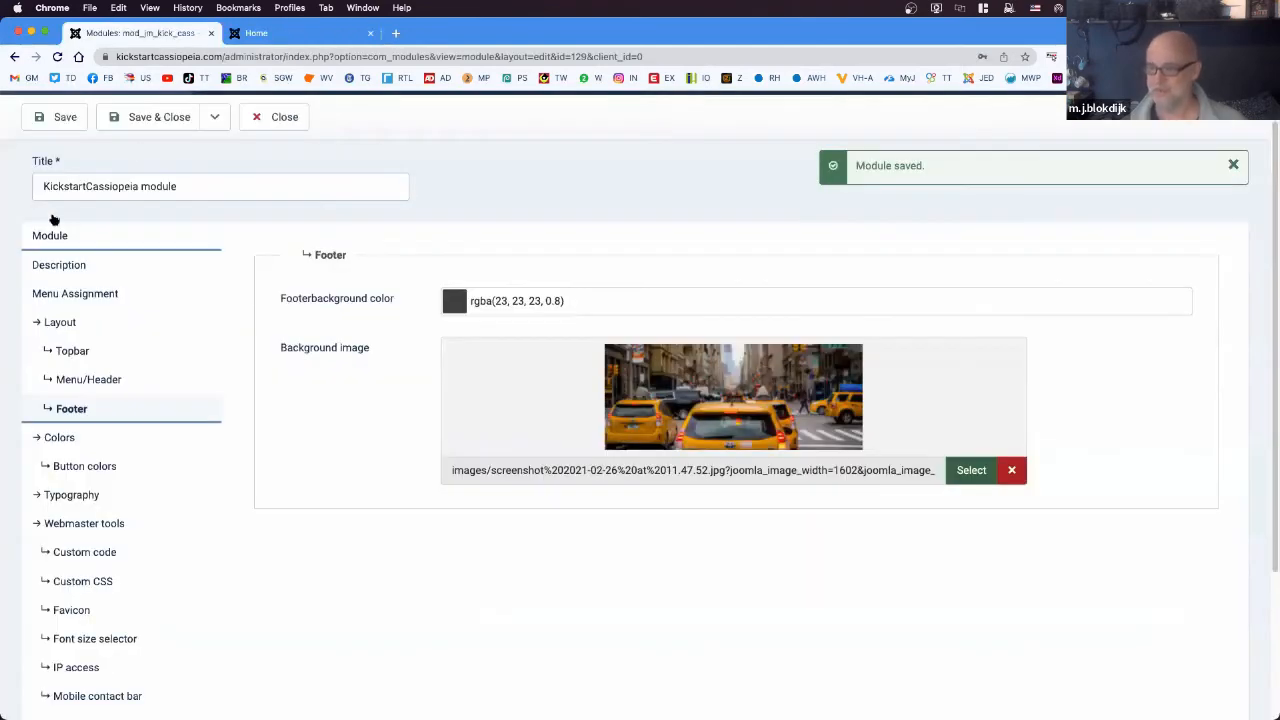
left_click(58, 322)
left_click(641, 524)
left_click_drag(580, 560, 426, 538)
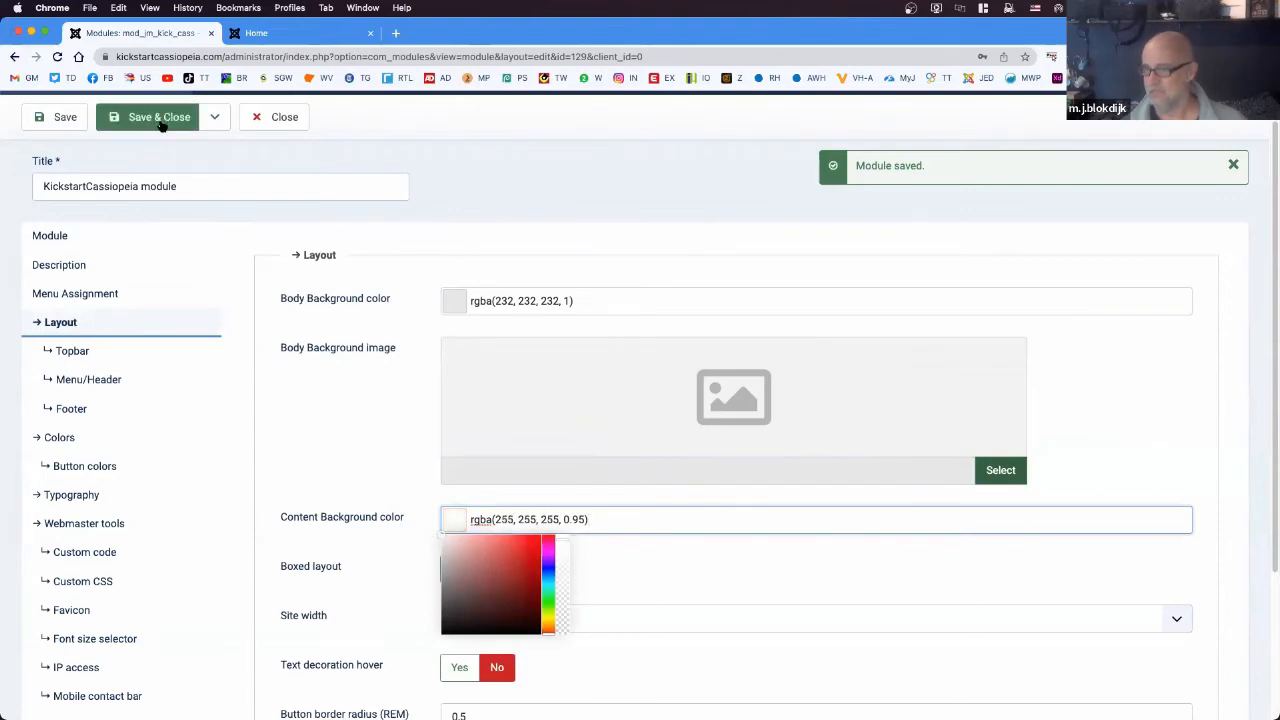
left_click(57, 117)
left_click(258, 33)
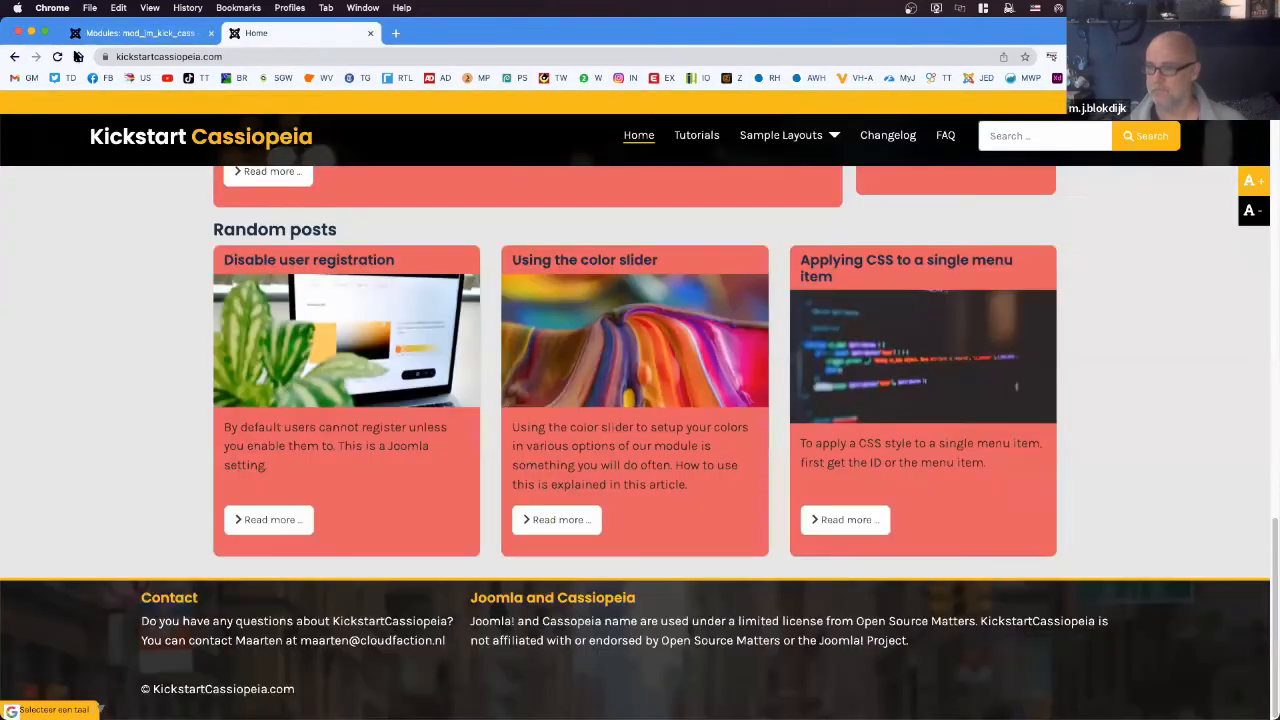
left_click(57, 56)
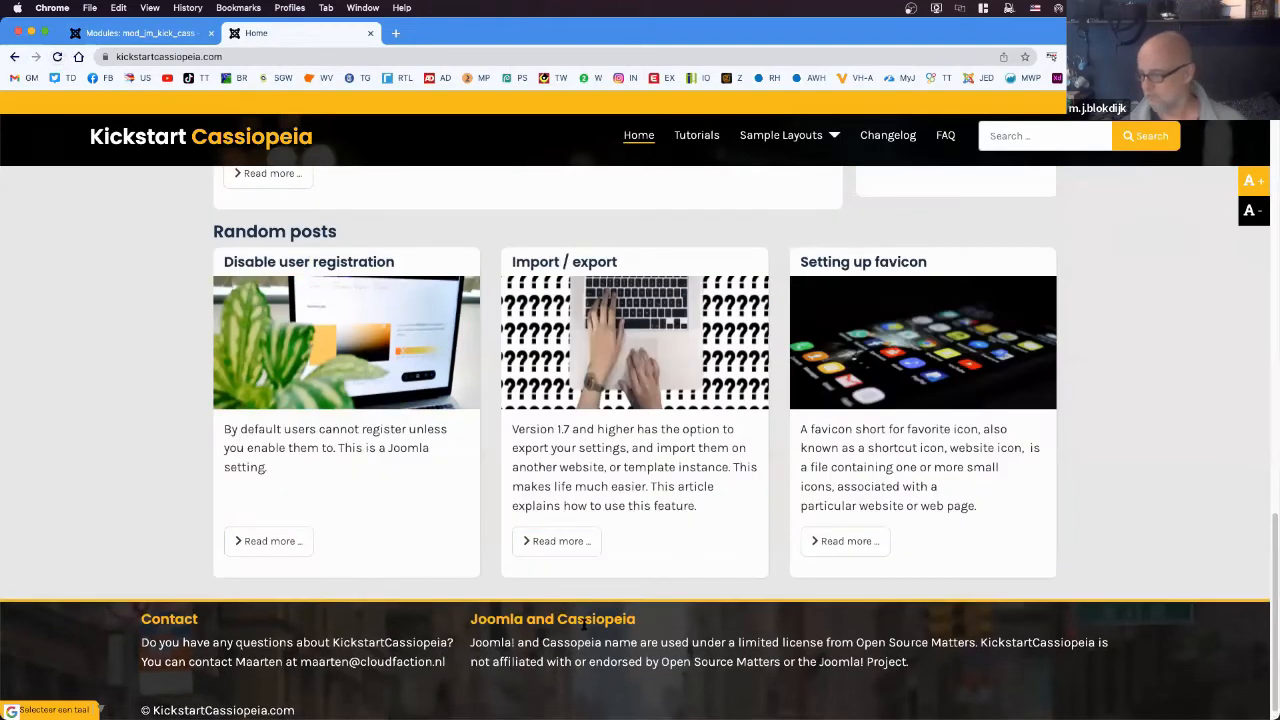
scroll(850, 622, "down", 1)
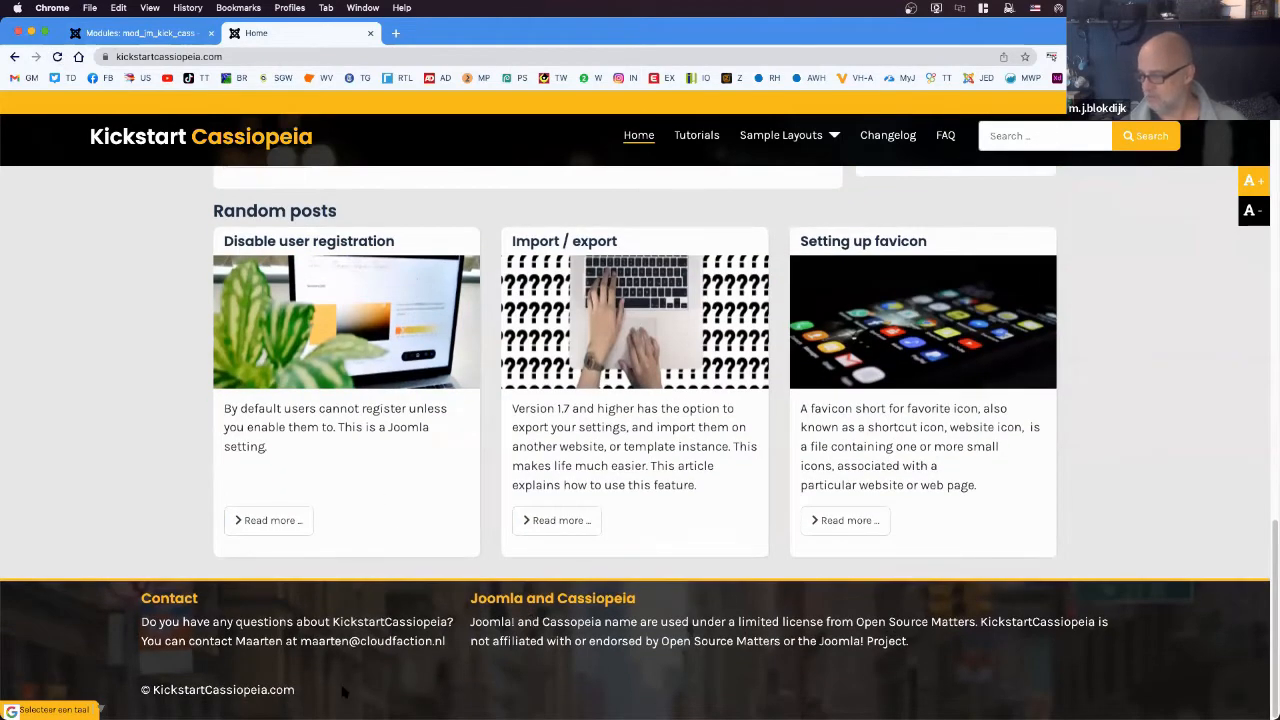
- Review the module's Colors settings and compare them with the colors of the homepage's content blocks
left_click(110, 33)
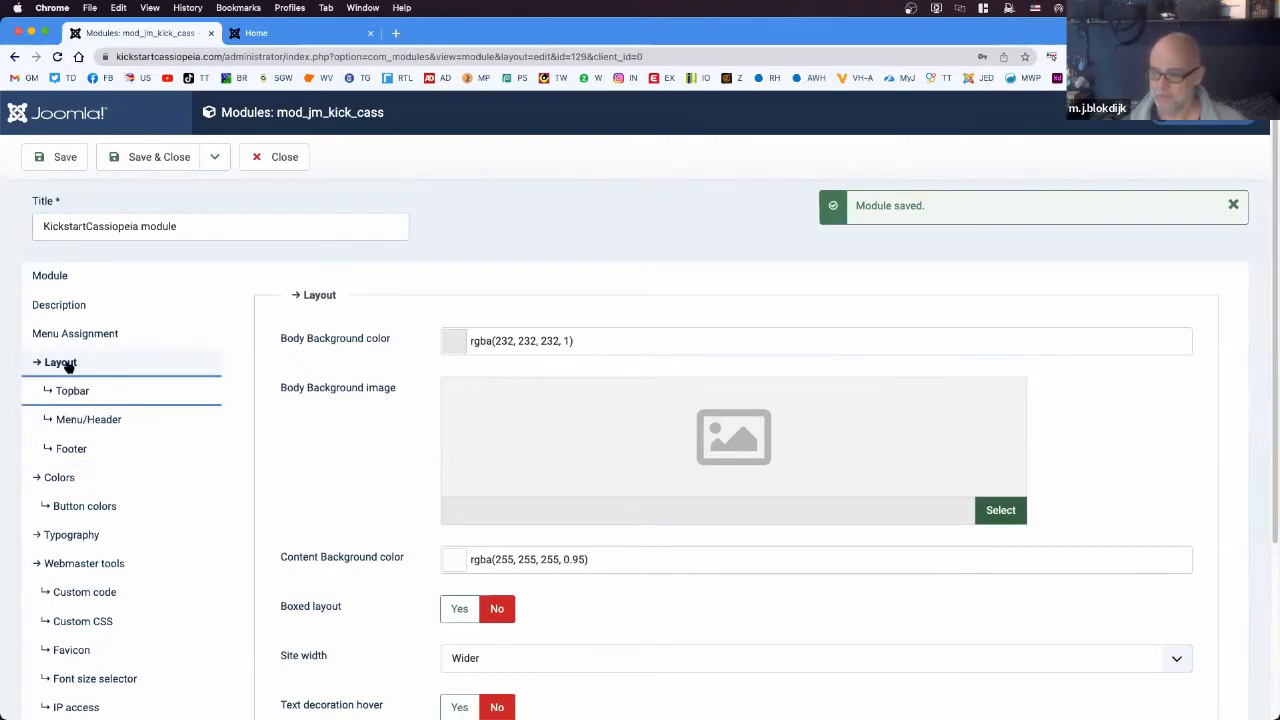
left_click(62, 478)
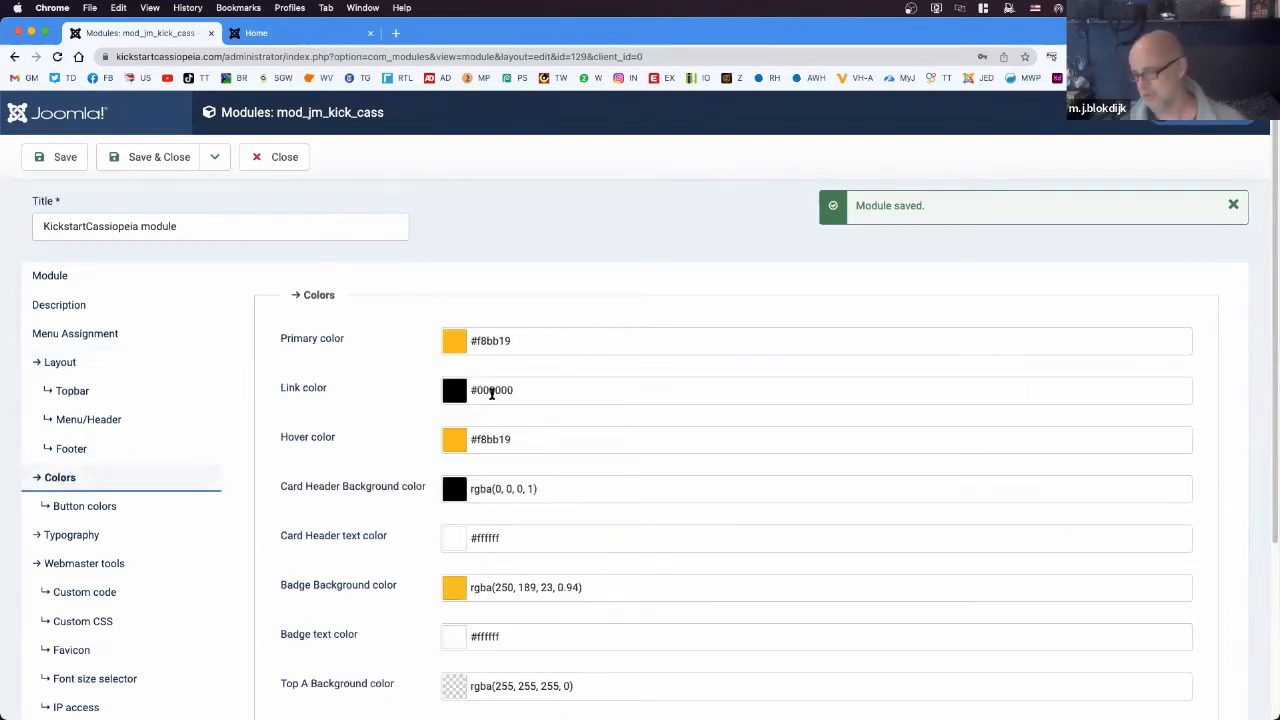
scroll(555, 443, "down", 5)
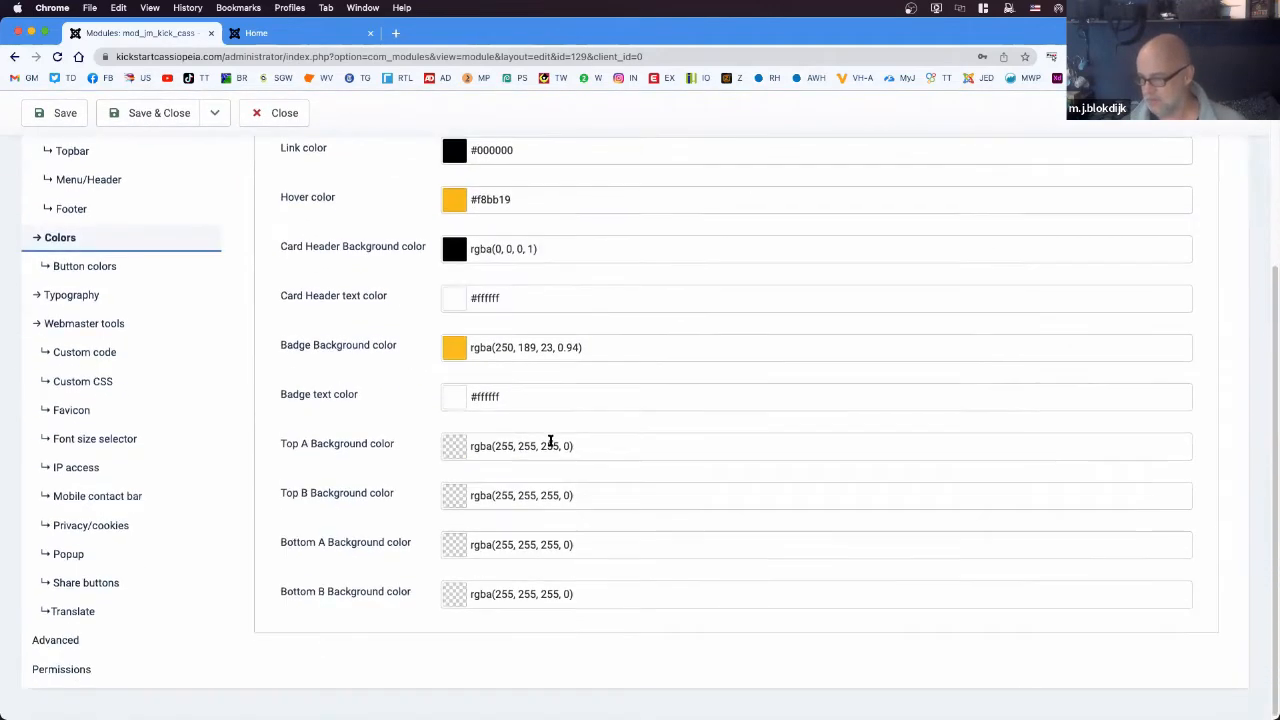
scroll(553, 420, "up", 4)
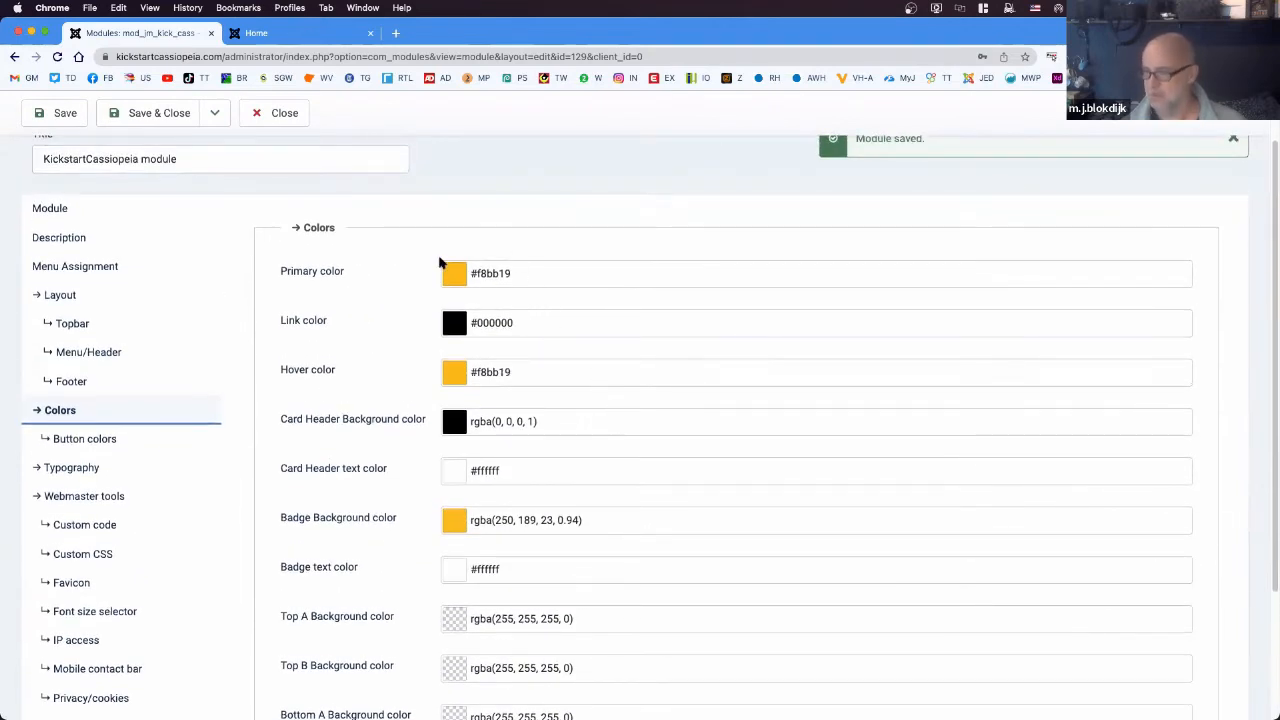
left_click(306, 36)
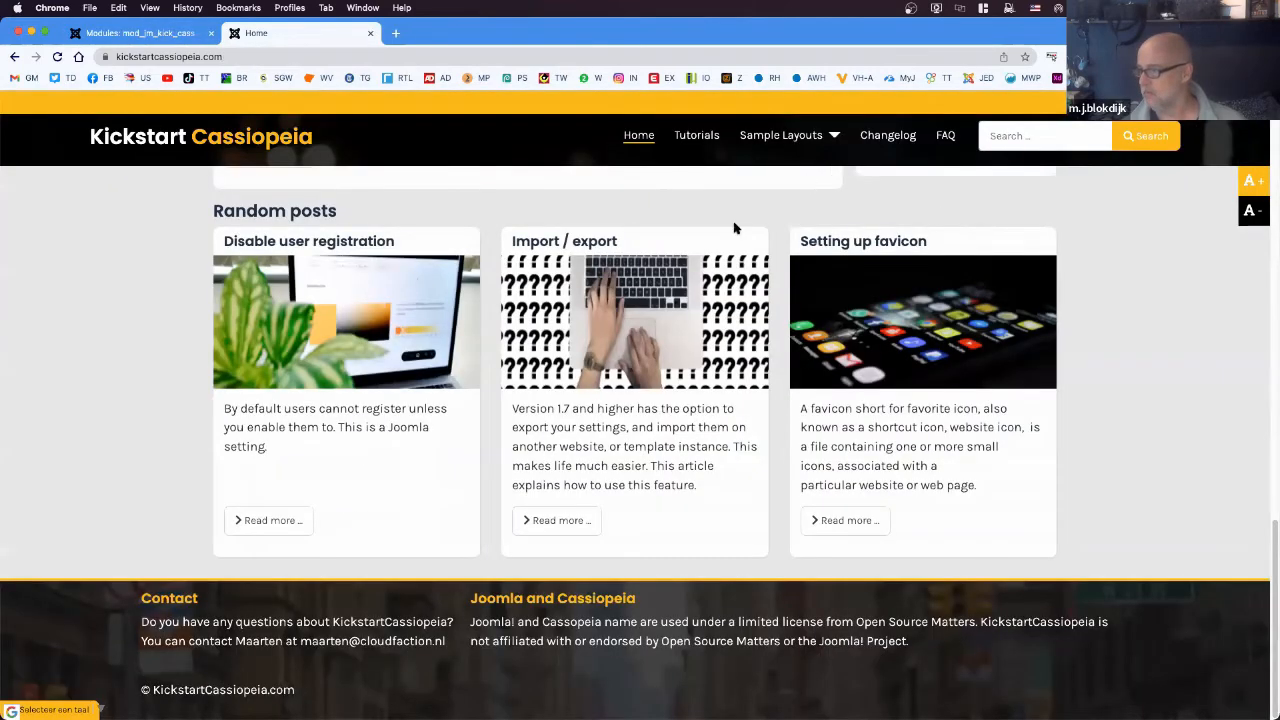
scroll(960, 350, "up", 10)
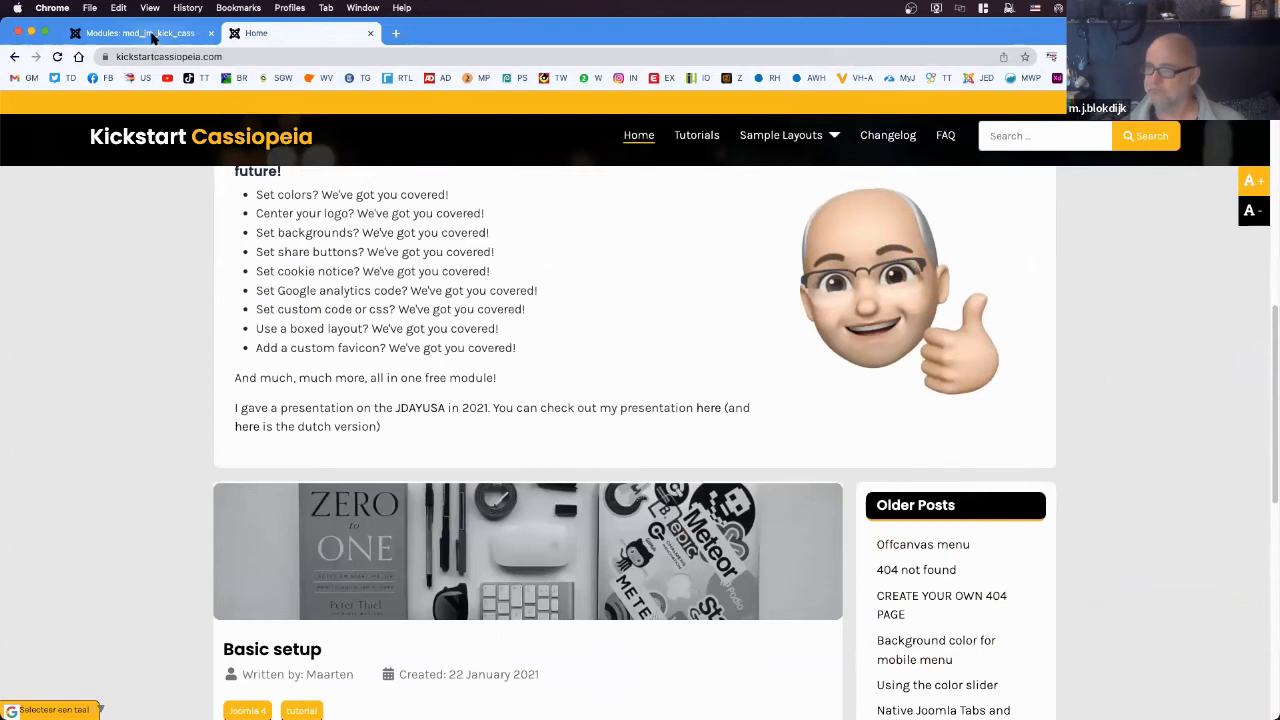
- Compare the Badge Background color setting with the tags under the homepage's Basic setup post, and check the remaining Colors options
left_click(150, 33)
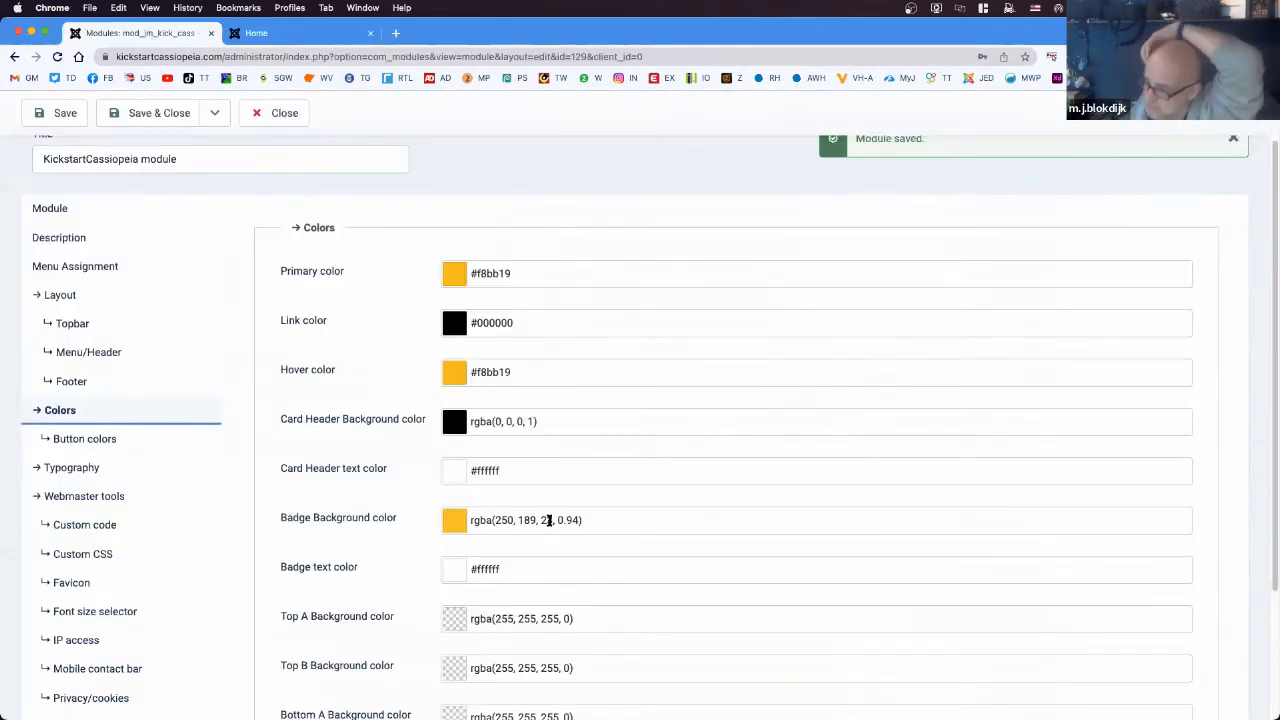
left_click(258, 34)
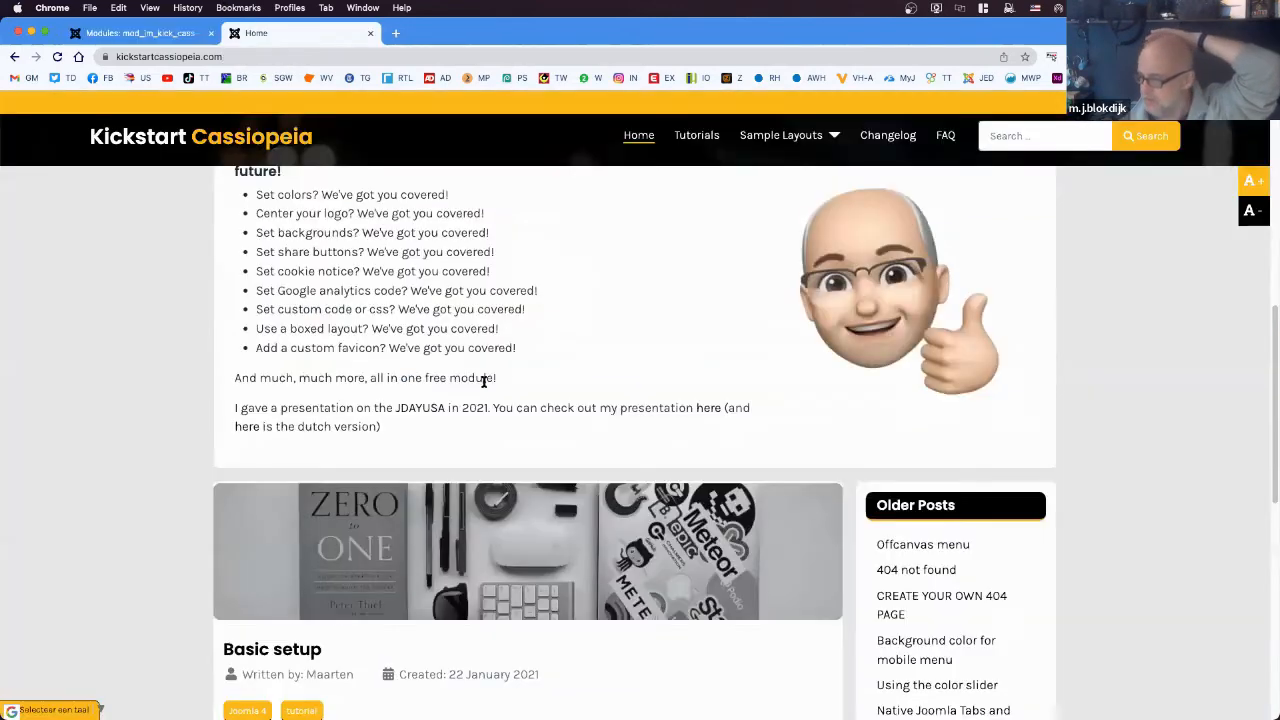
scroll(326, 543, "down", 2)
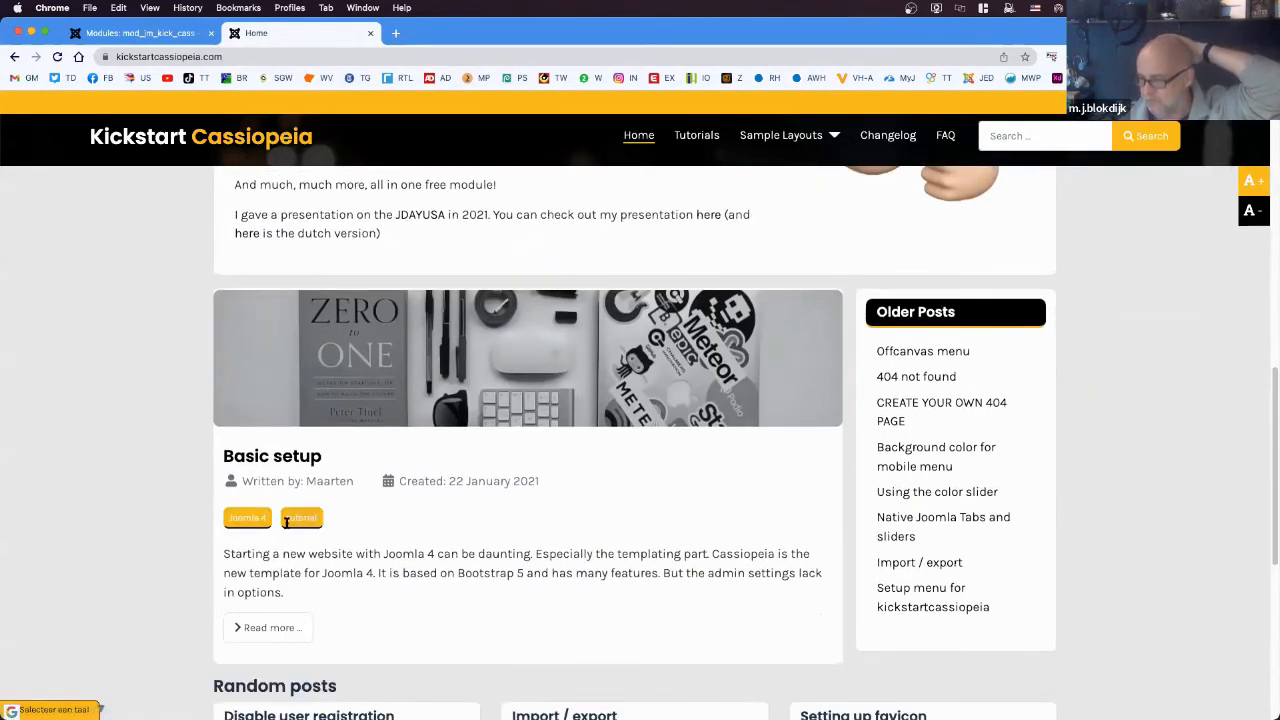
left_click(160, 34)
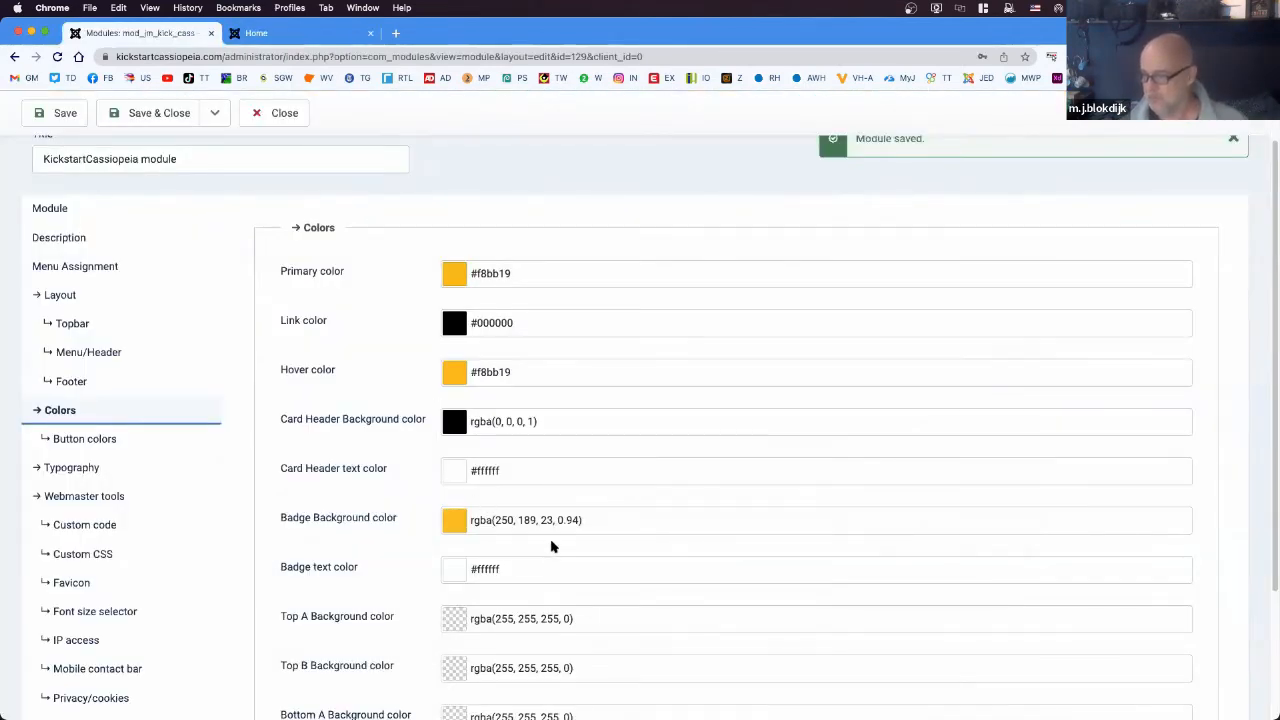
scroll(560, 530, "down", 3)
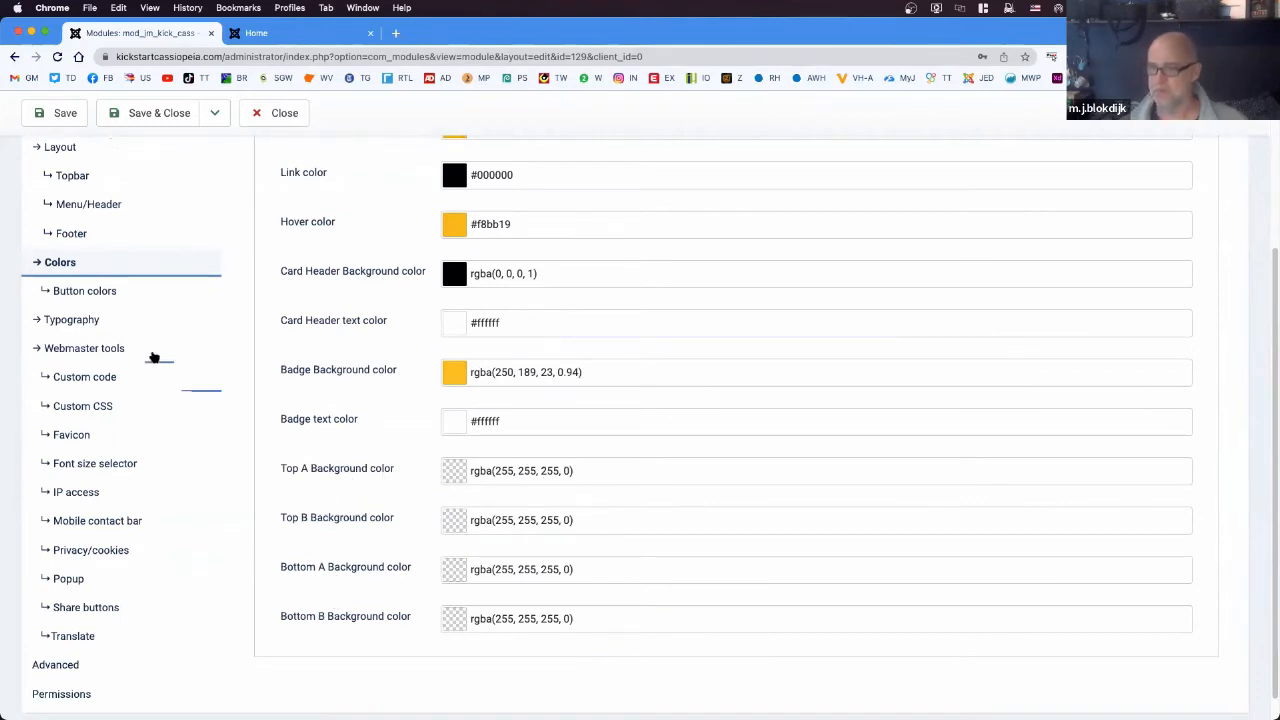
- Open the module's Button colors settings and examine the primary, secondary and info button colors
left_click(88, 291)
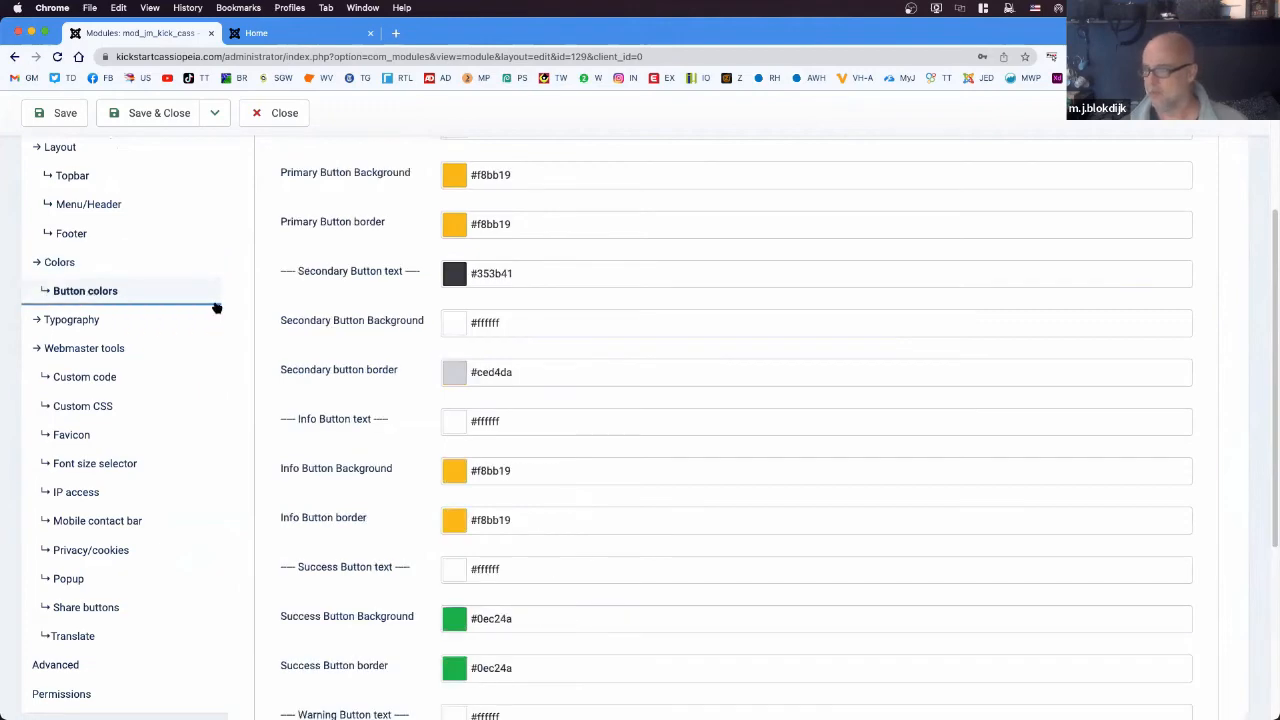
scroll(645, 440, "up", 2)
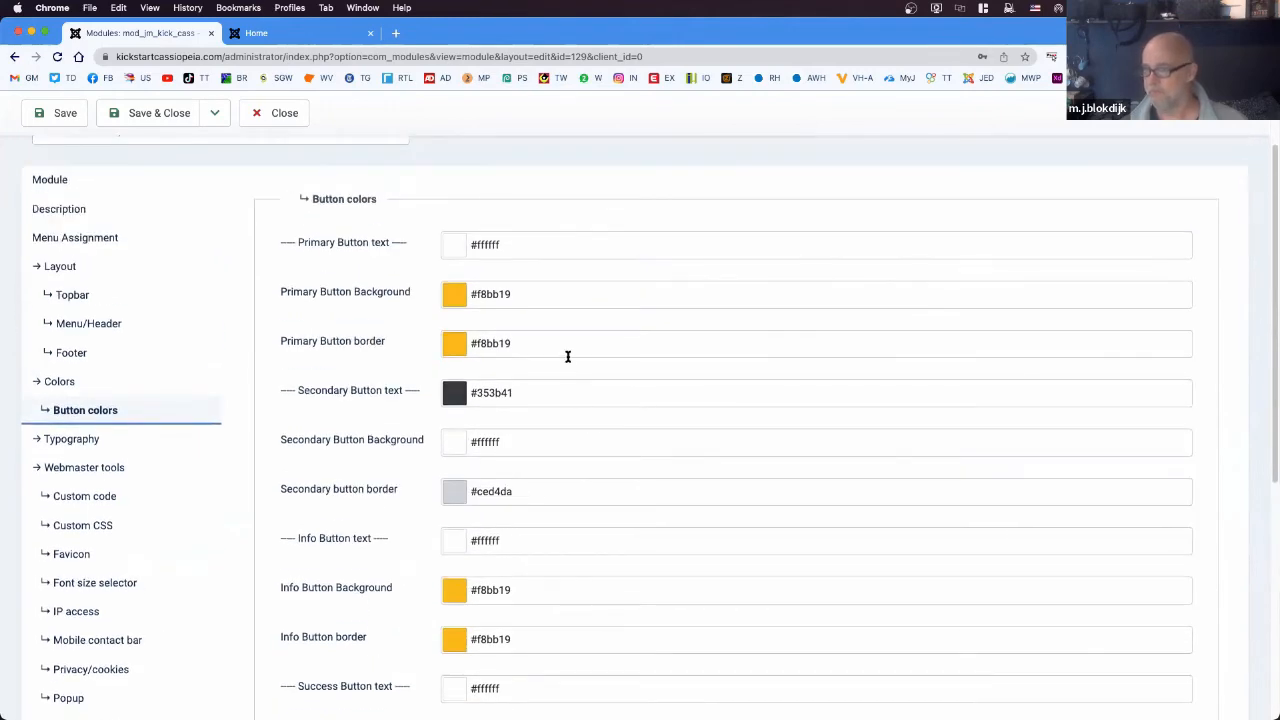
scroll(567, 358, "up", 1)
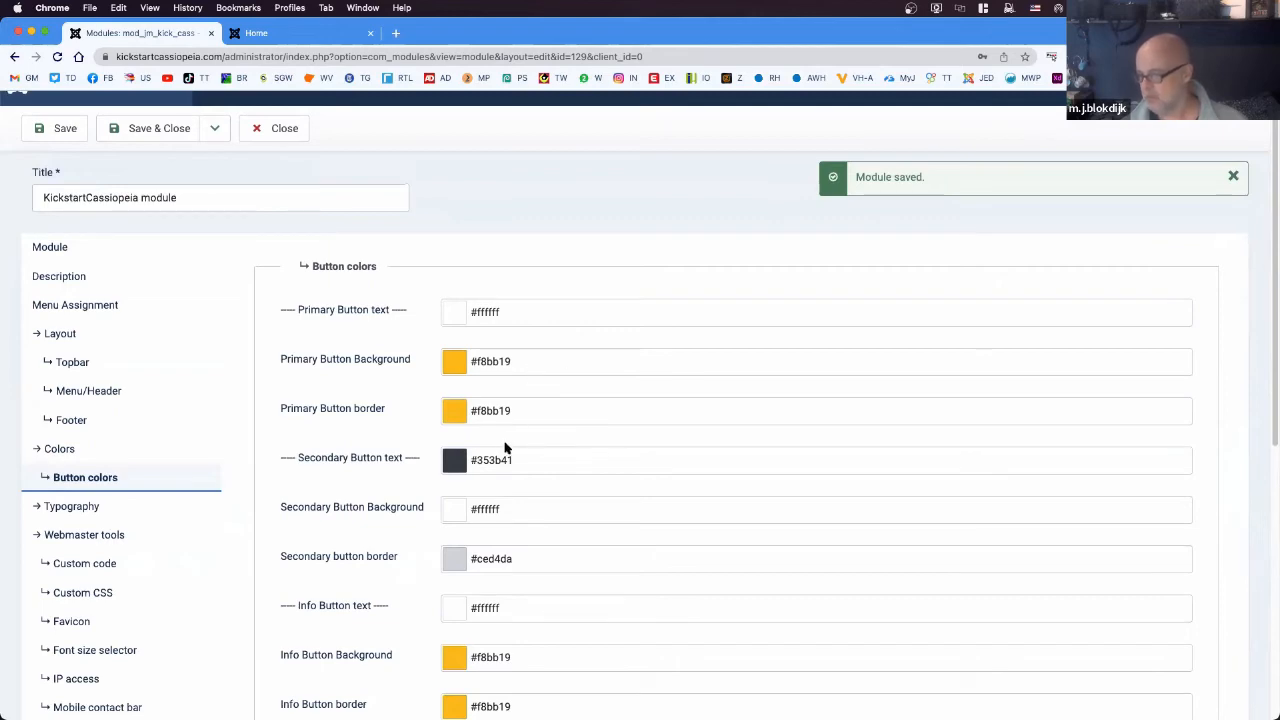
- Examine the remaining Button colors settings for the secondary, info, success, warning and danger buttons
scroll(534, 544, "down", 4)
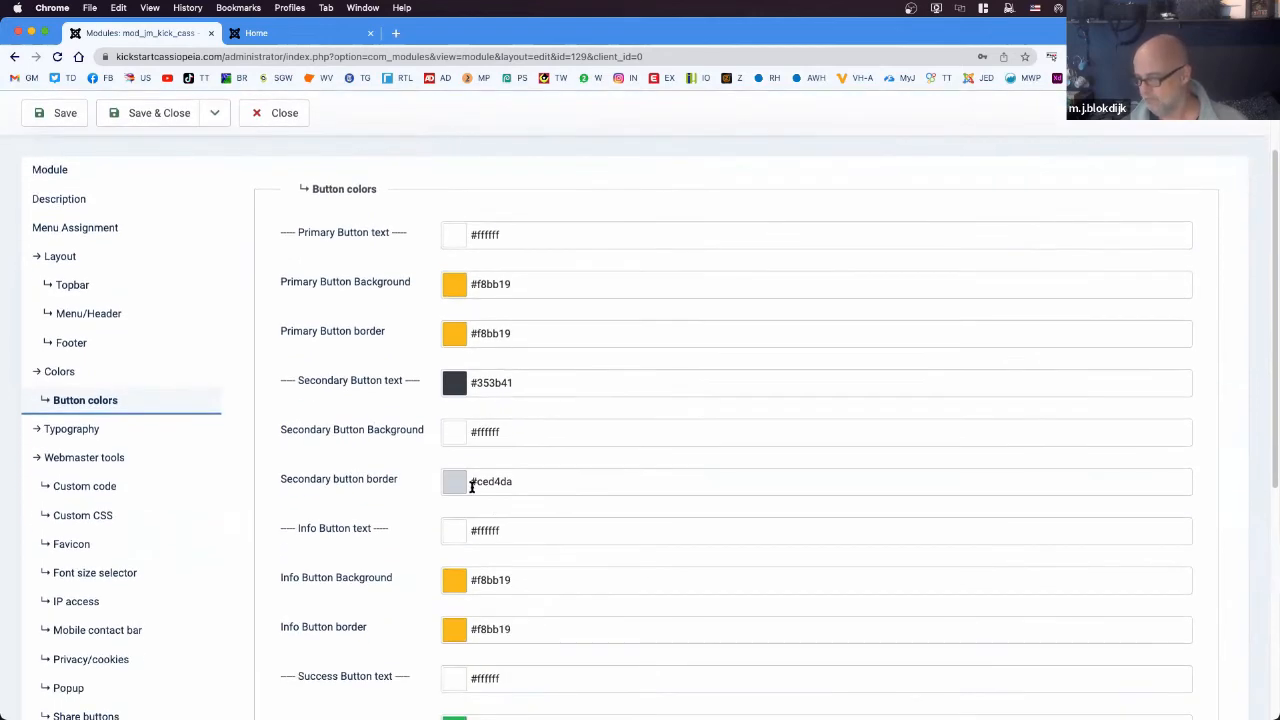
left_click_drag(326, 469, 368, 469)
left_click_drag(331, 566, 390, 553)
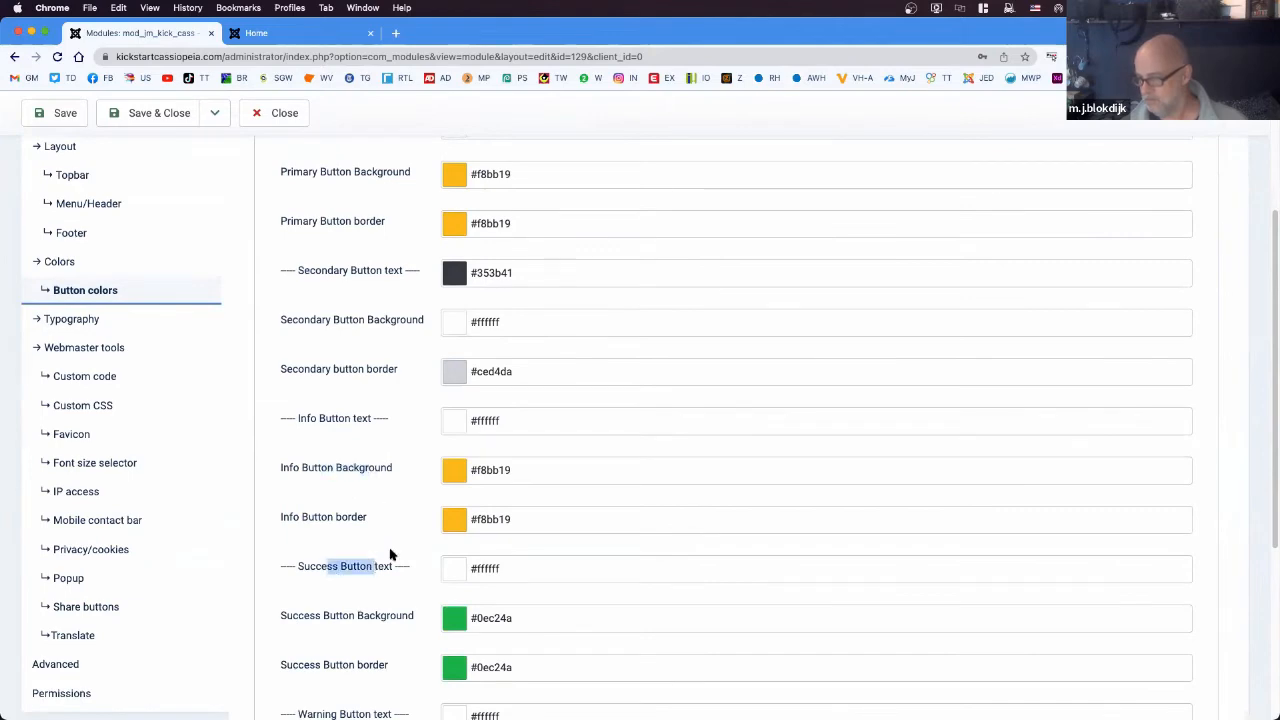
scroll(403, 545, "down", 5)
left_click_drag(325, 490, 374, 492)
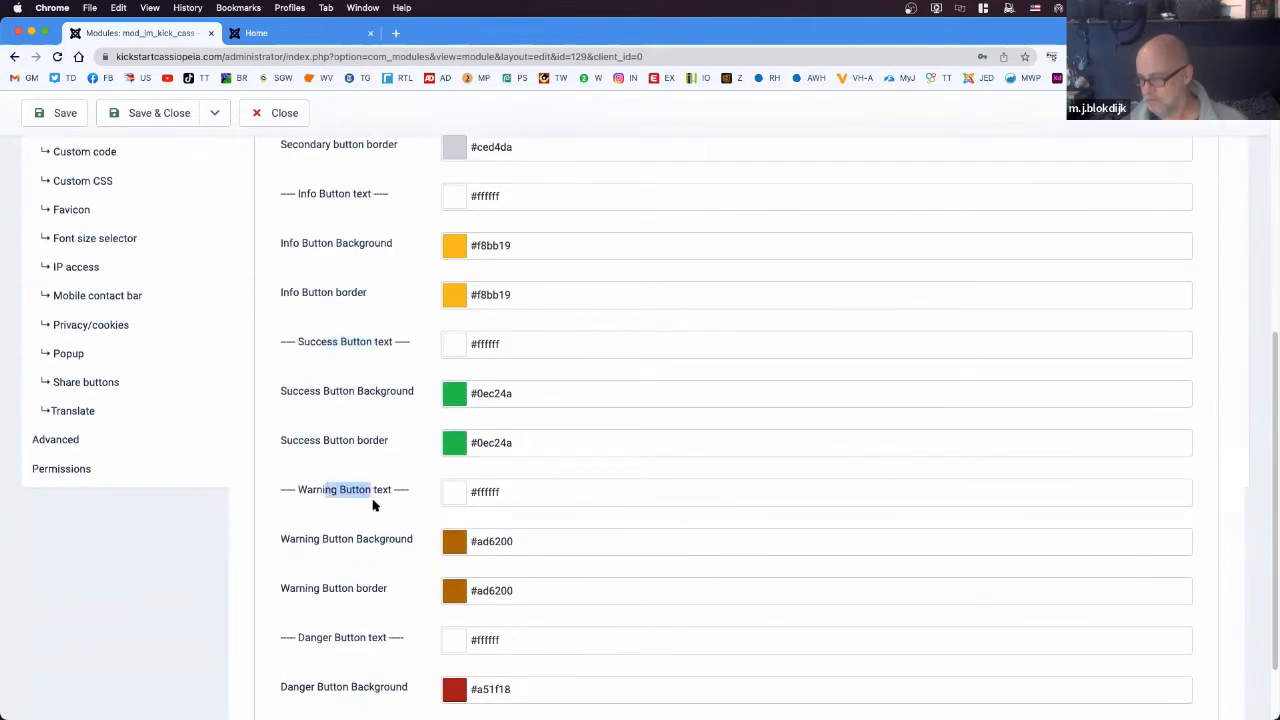
left_click_drag(327, 636, 368, 637)
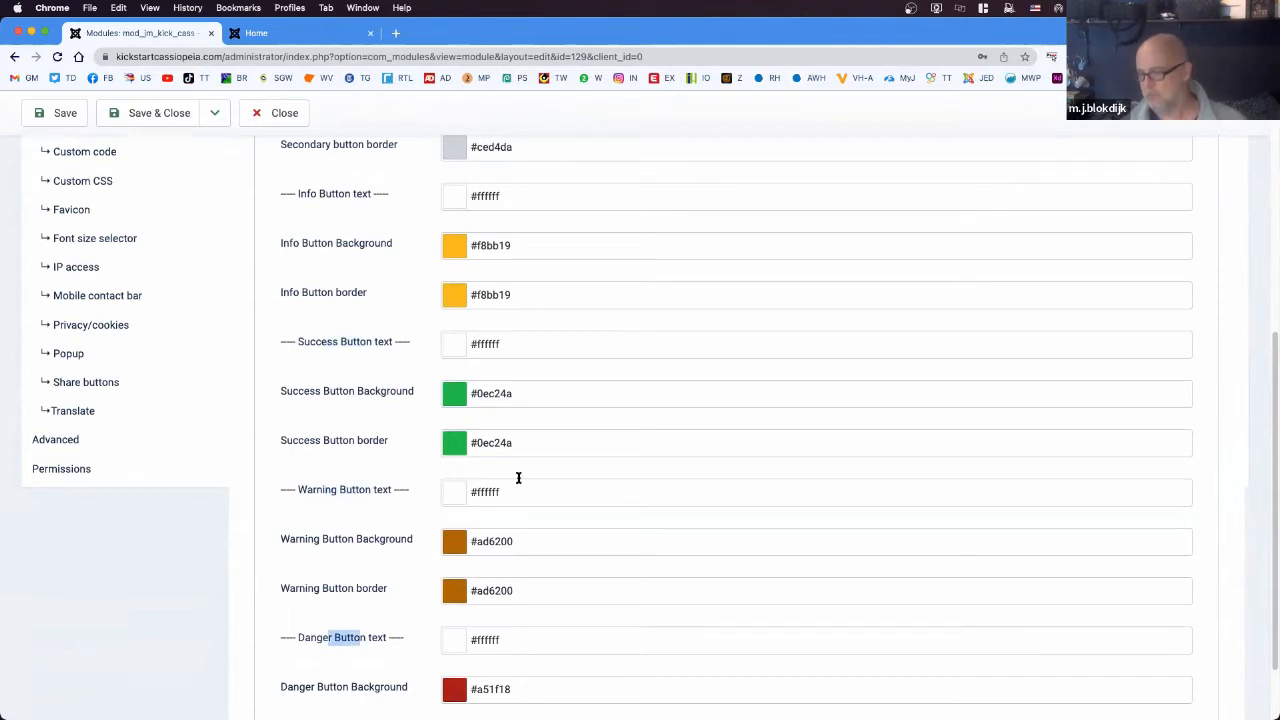
scroll(518, 477, "down", 2)
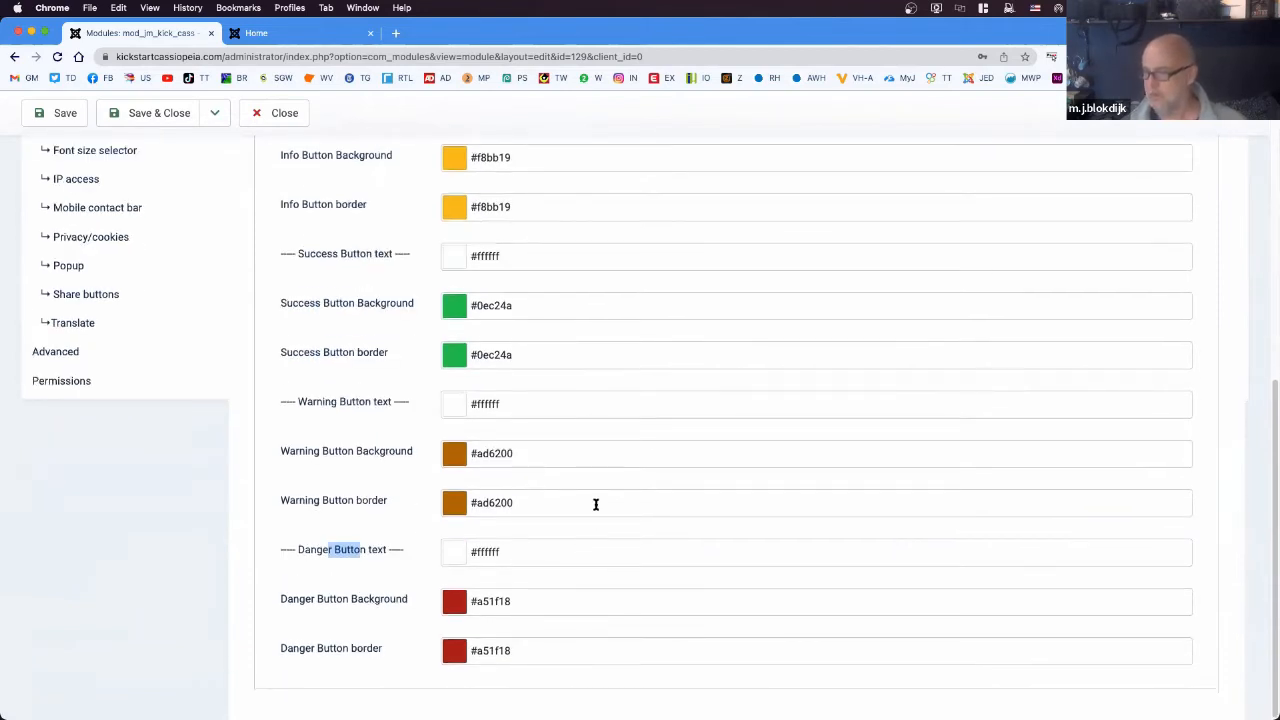
scroll(588, 503, "up", 5)
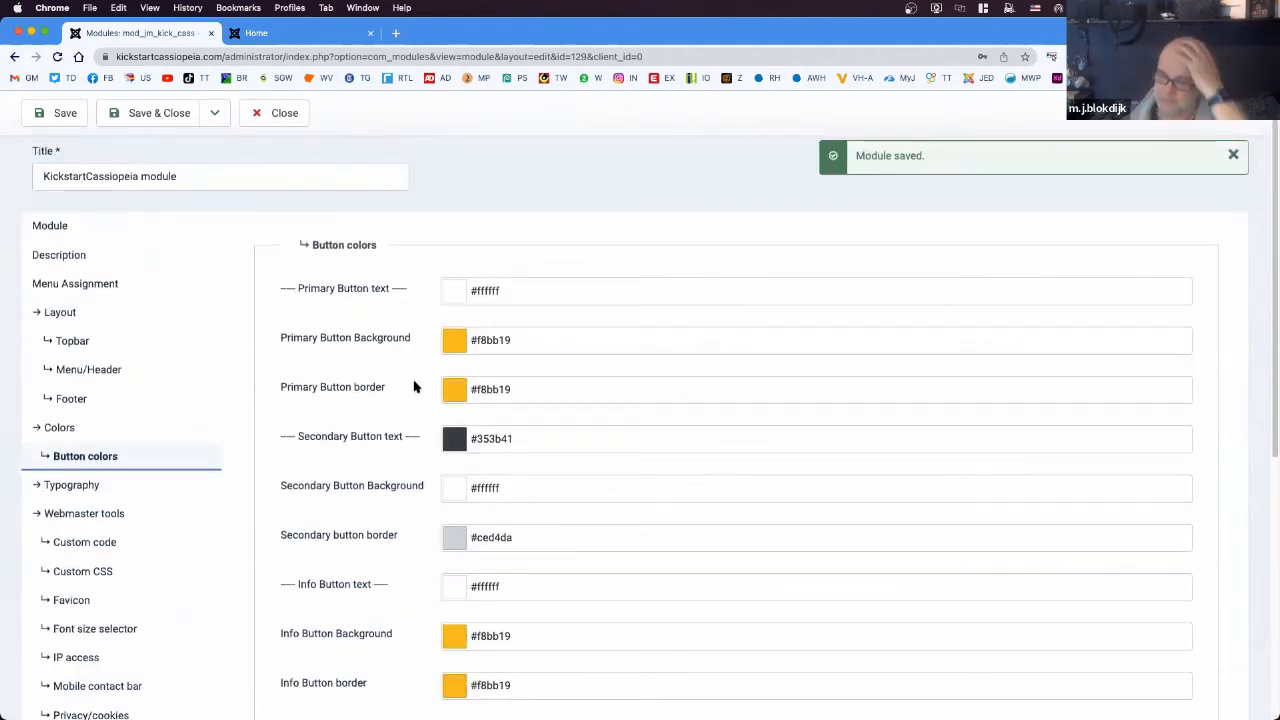
- Open the module's Description section and view the options for exporting and importing its settings
left_click(52, 228)
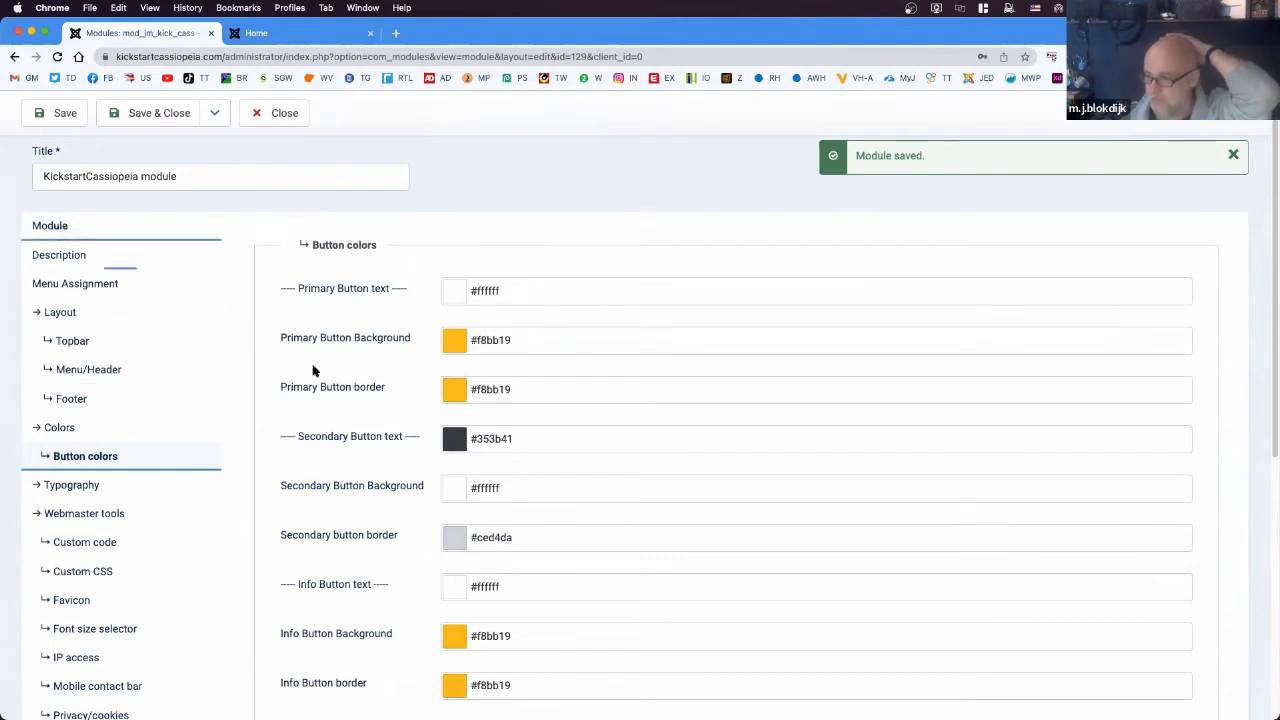
left_click(52, 256)
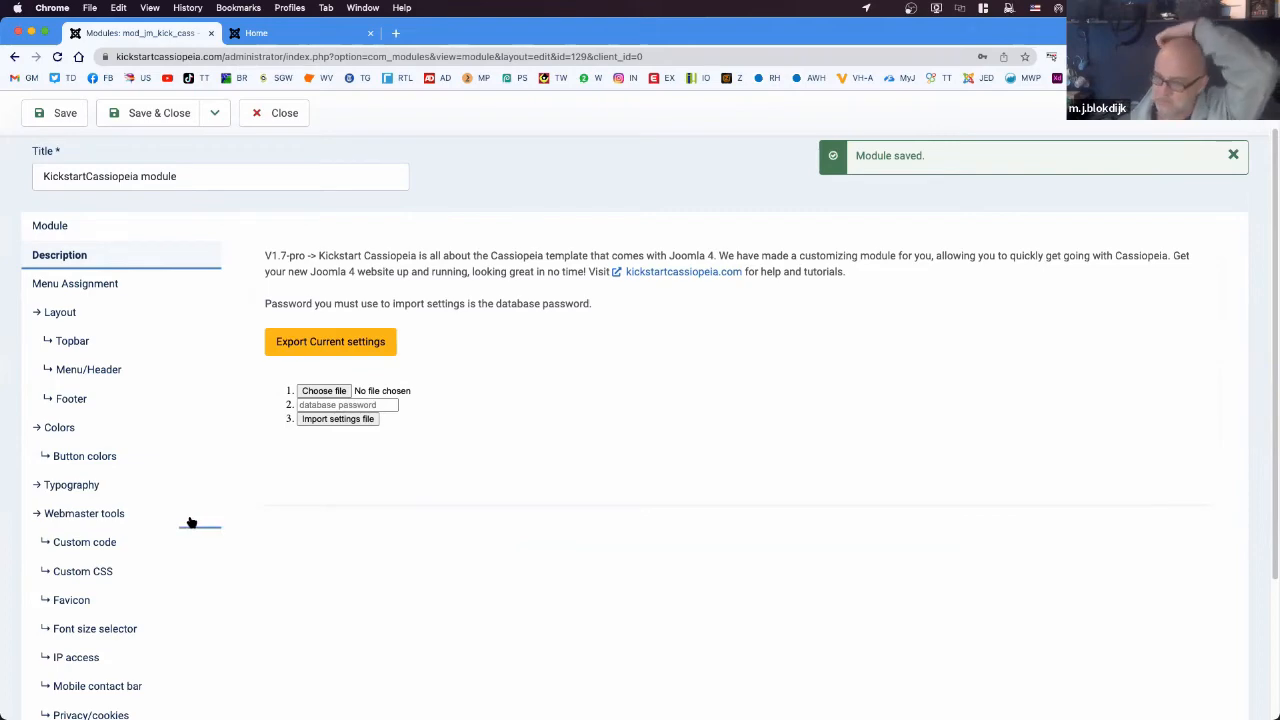
- Open the module's Typography settings and examine the custom Google font families and weights for body and headings
scroll(137, 546, "down", 2)
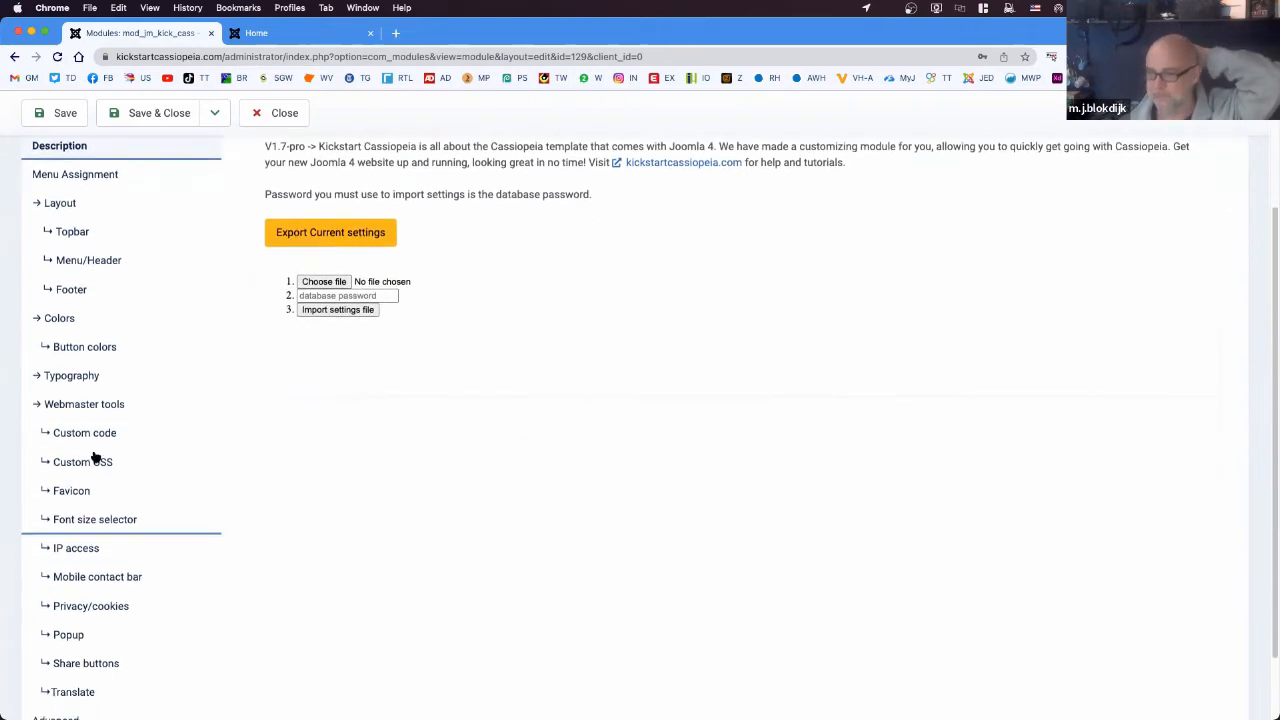
left_click(86, 376)
scroll(294, 451, "up", 1)
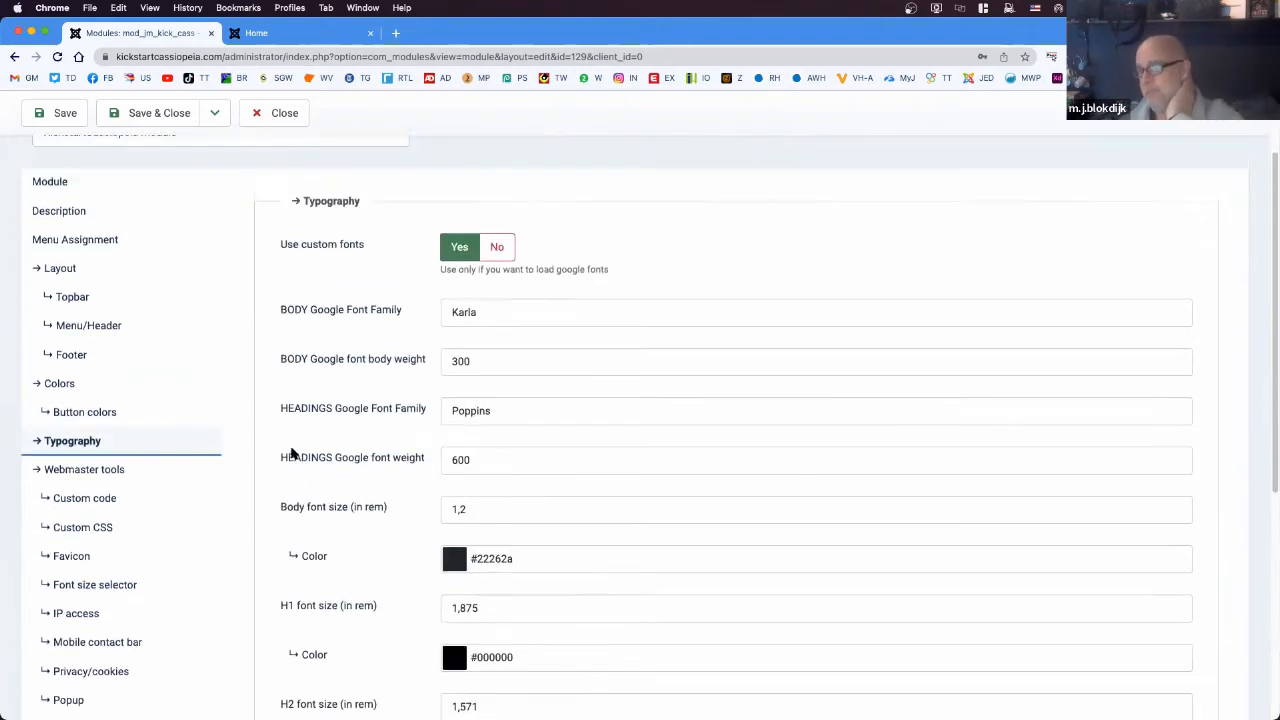
scroll(294, 453, "up", 2)
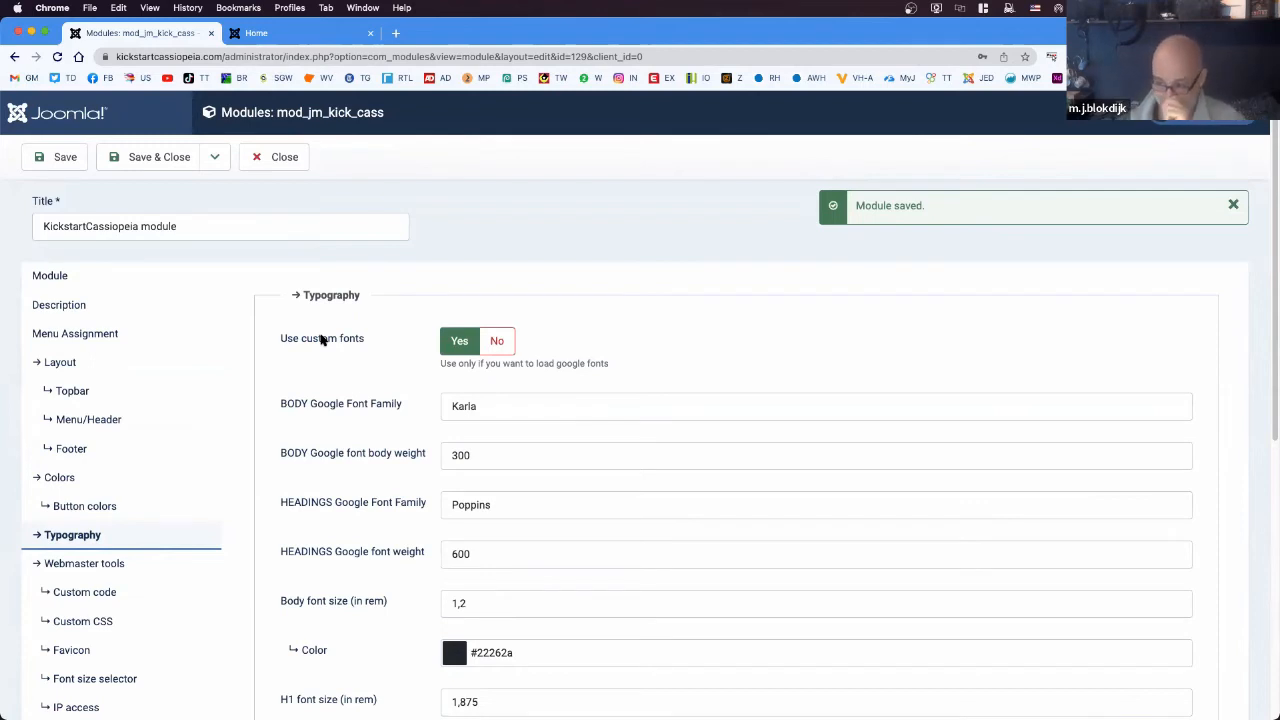
left_click_drag(473, 406, 442, 406)
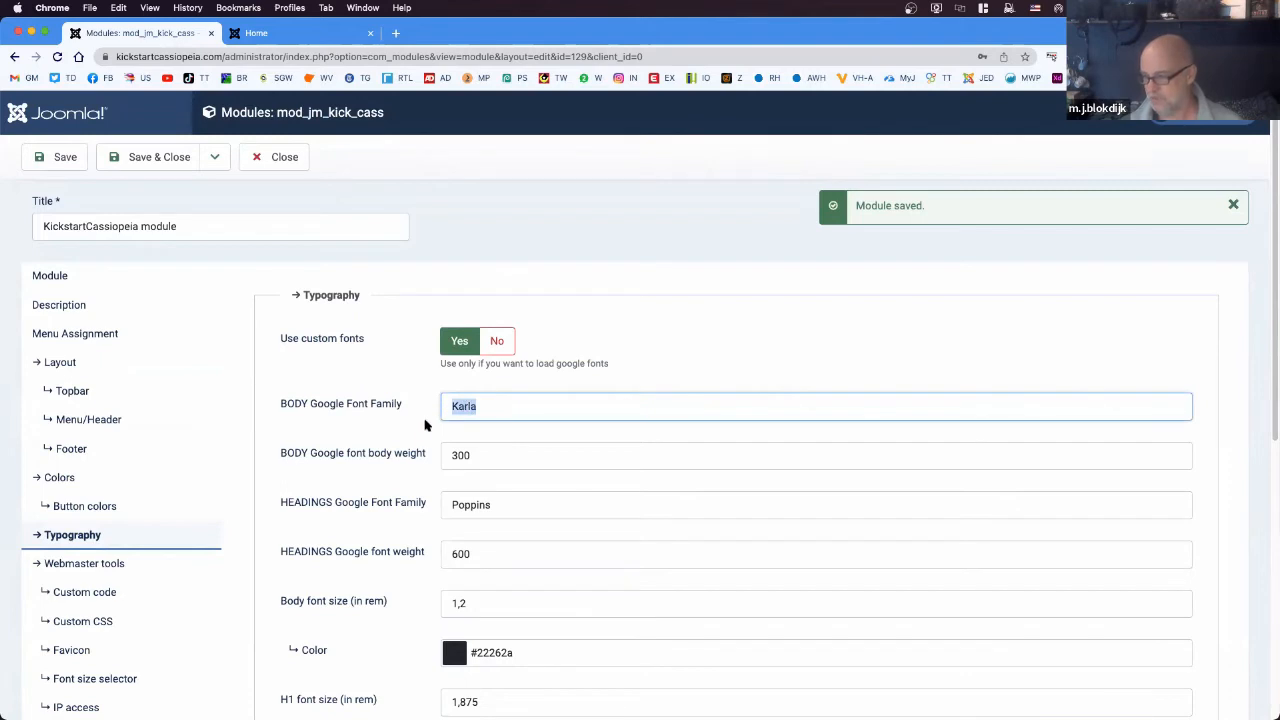
left_click_drag(497, 456, 436, 460)
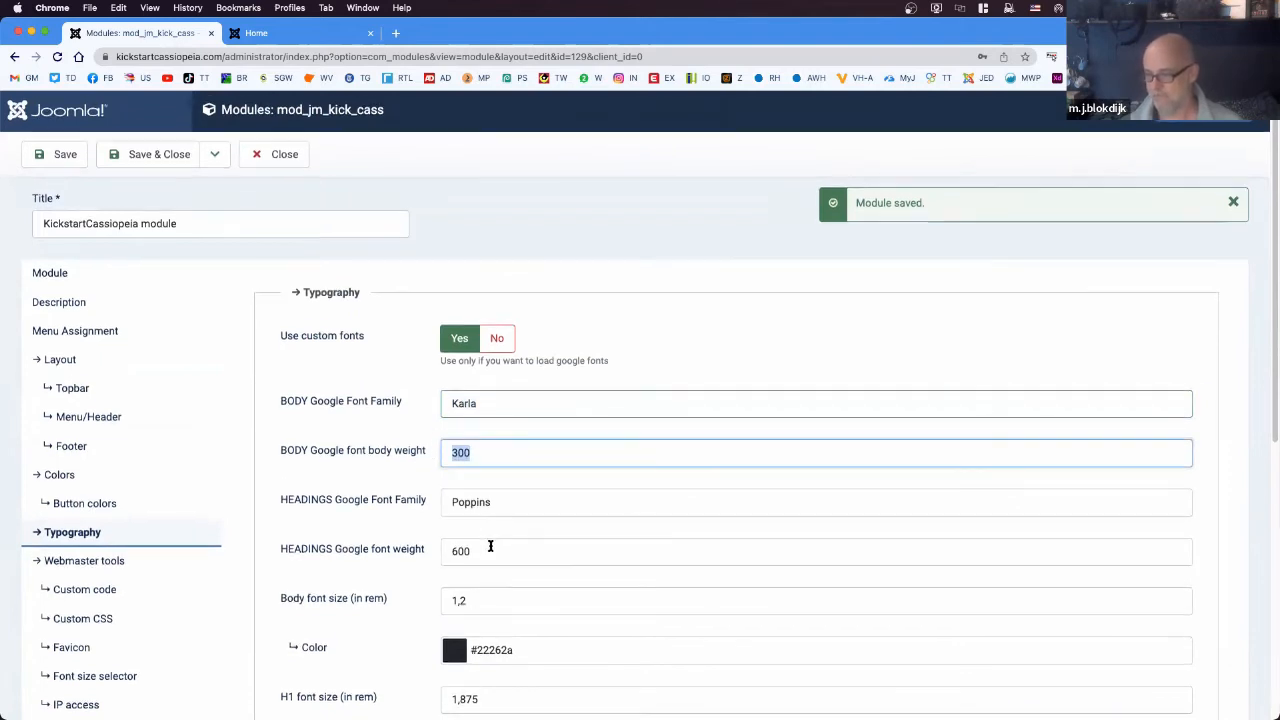
scroll(491, 548, "down", 2)
scroll(523, 543, "down", 2)
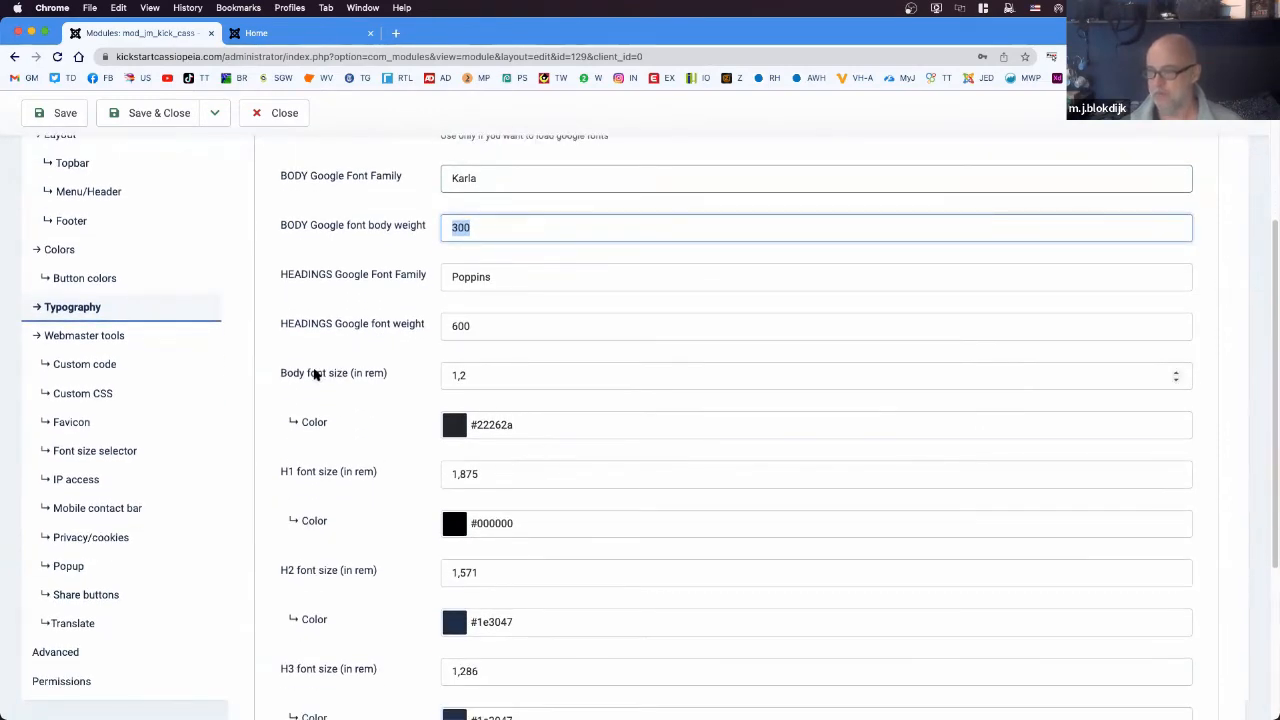
- Examine the Typography font size and color settings for the body text and the H1 to H5 headings
left_click_drag(316, 373, 357, 375)
left_click_drag(301, 426, 330, 427)
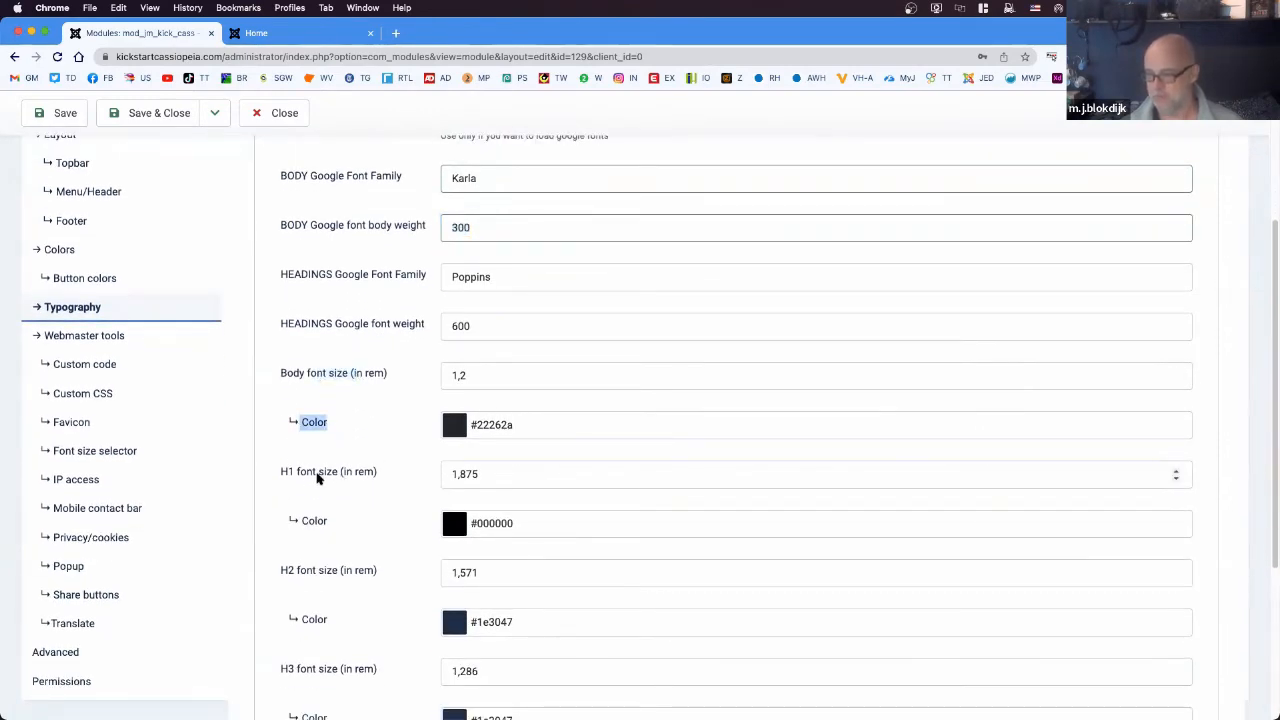
scroll(357, 497, "down", 1)
scroll(431, 483, "down", 3)
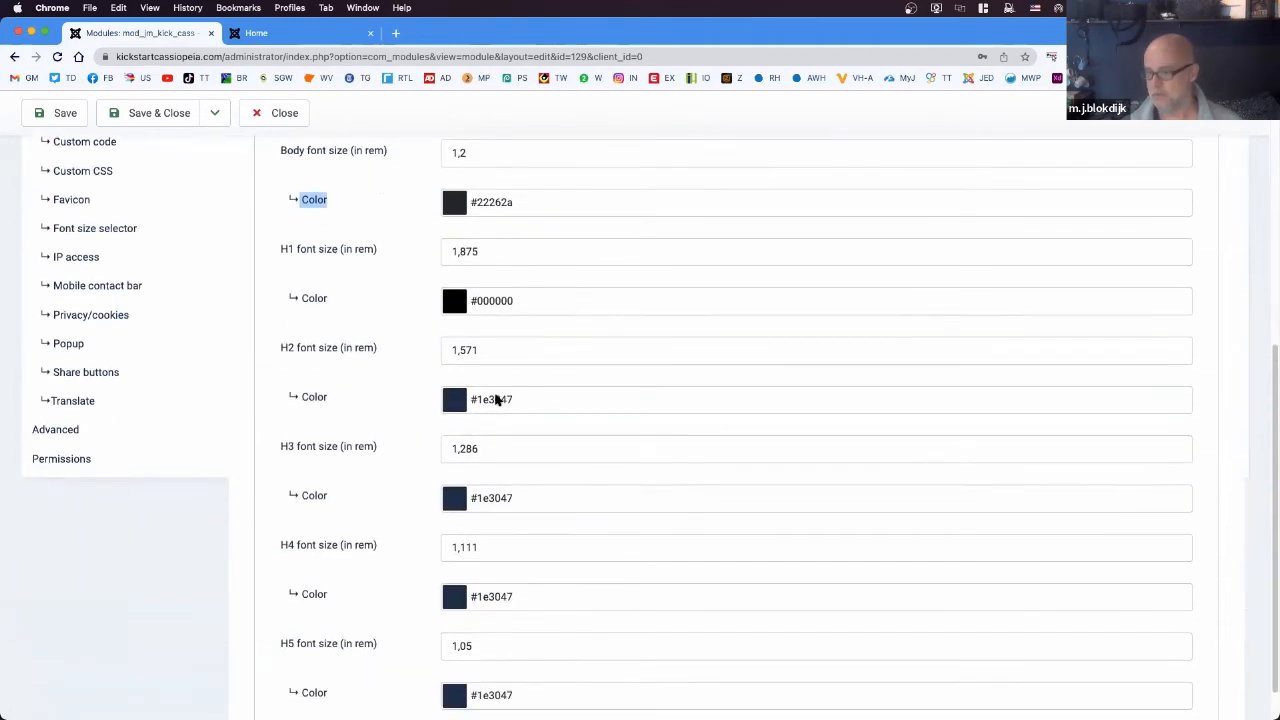
scroll(496, 397, "down", 1)
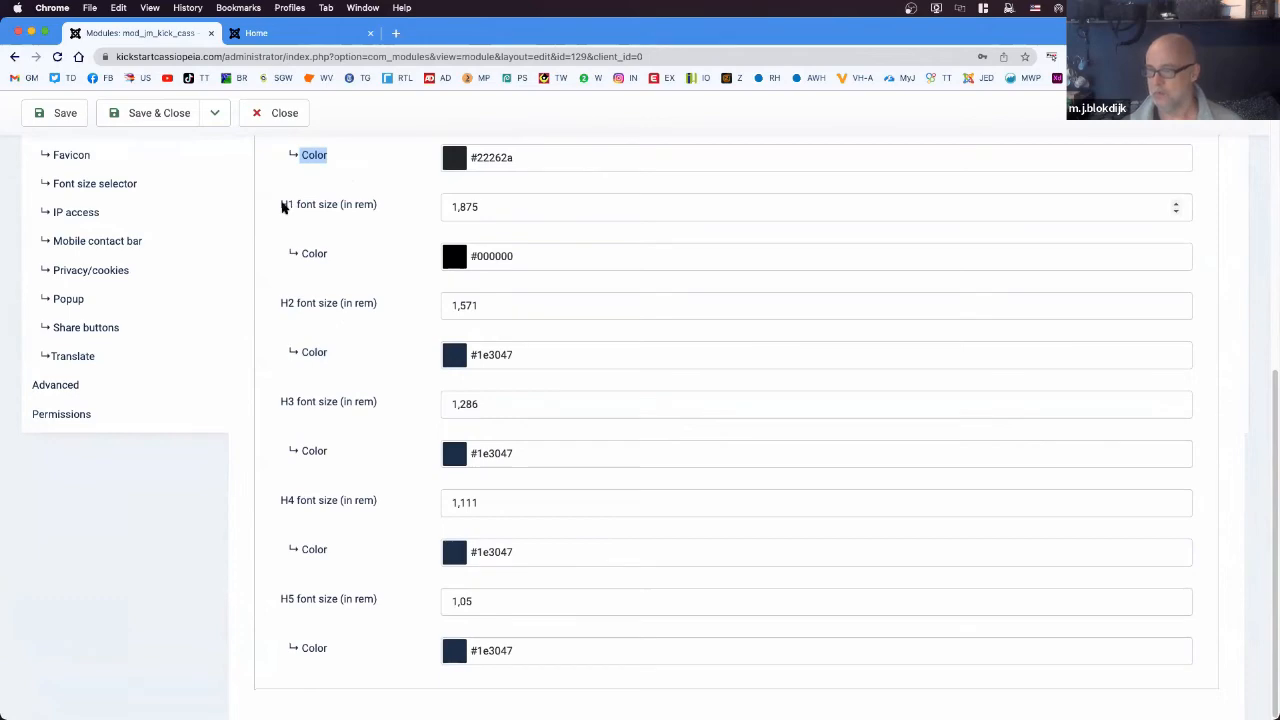
left_click_drag(281, 205, 318, 205)
left_click(285, 594)
left_click_drag(284, 594, 303, 600)
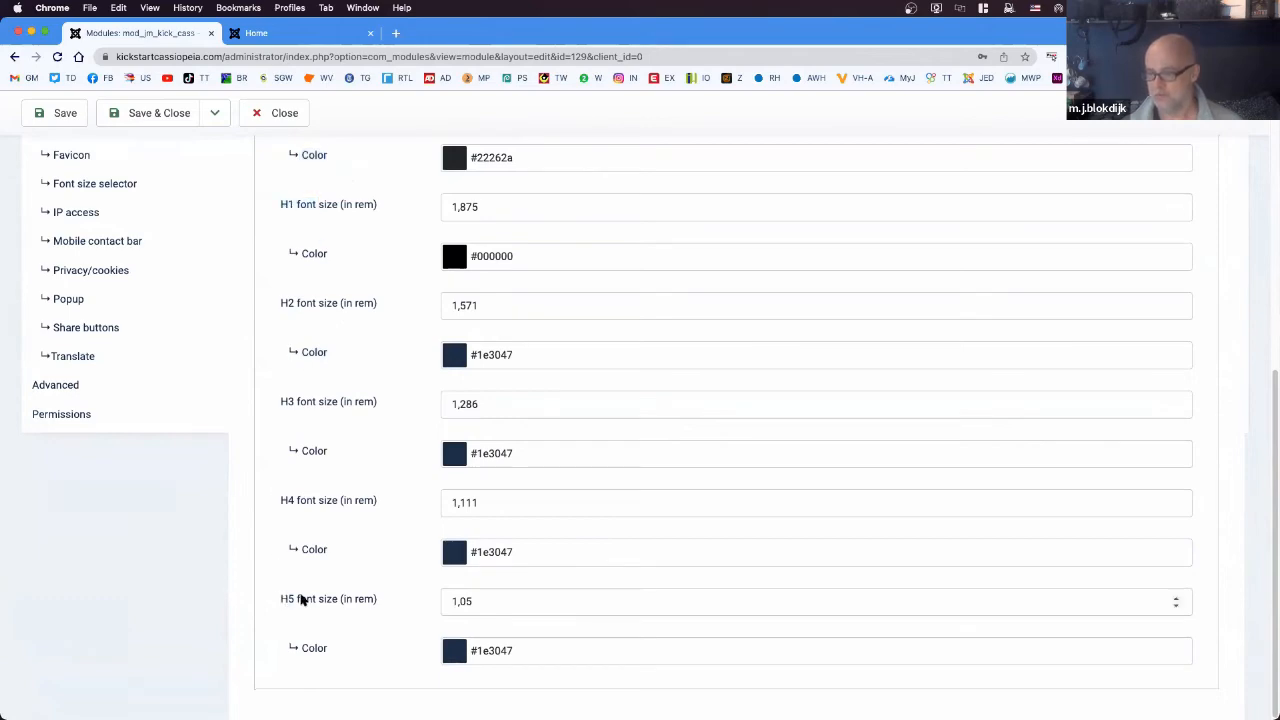
scroll(360, 414, "up", 6)
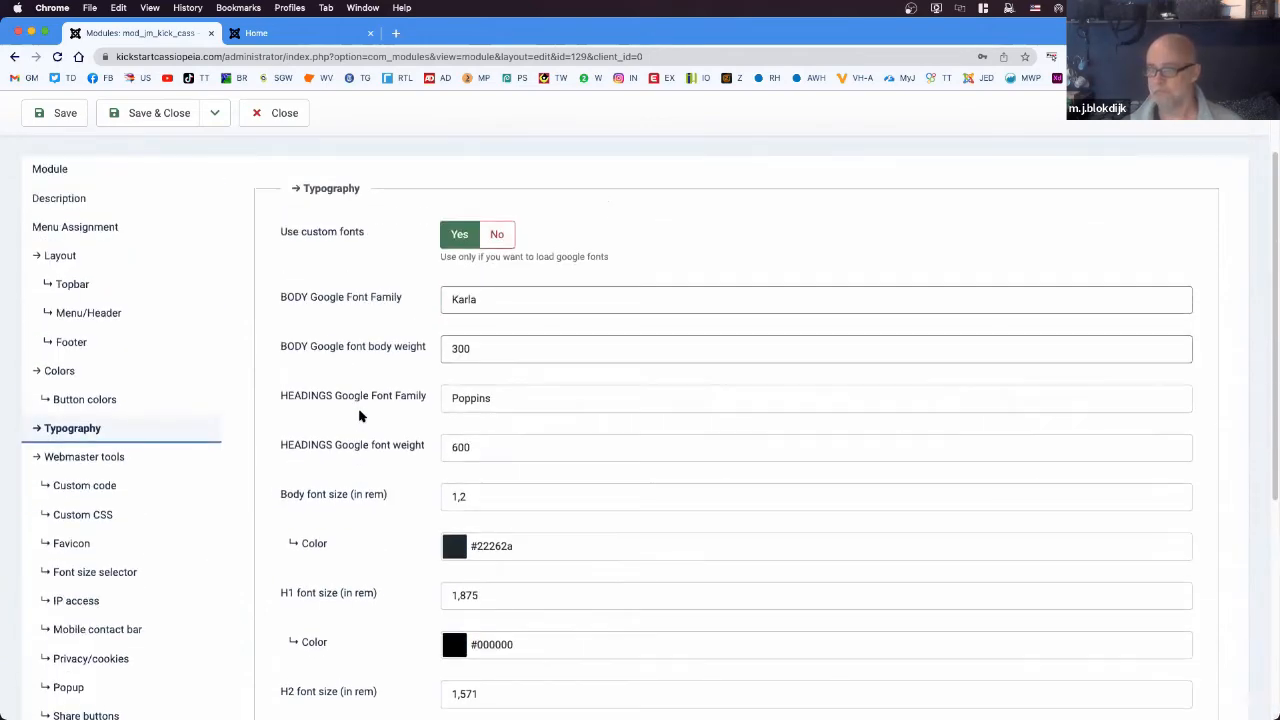
scroll(300, 425, "down", 1)
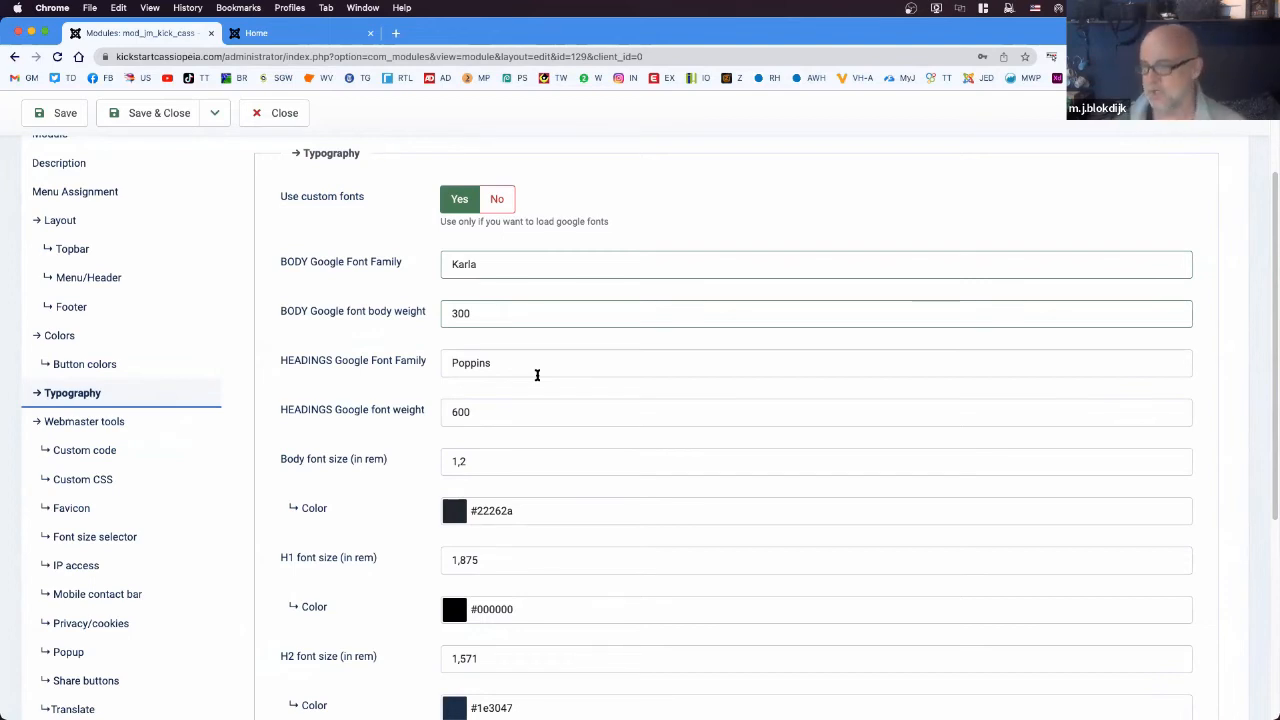
- View the Google analytics code under Webmaster tools and the custom head and body code fields under Custom code
left_click(121, 425)
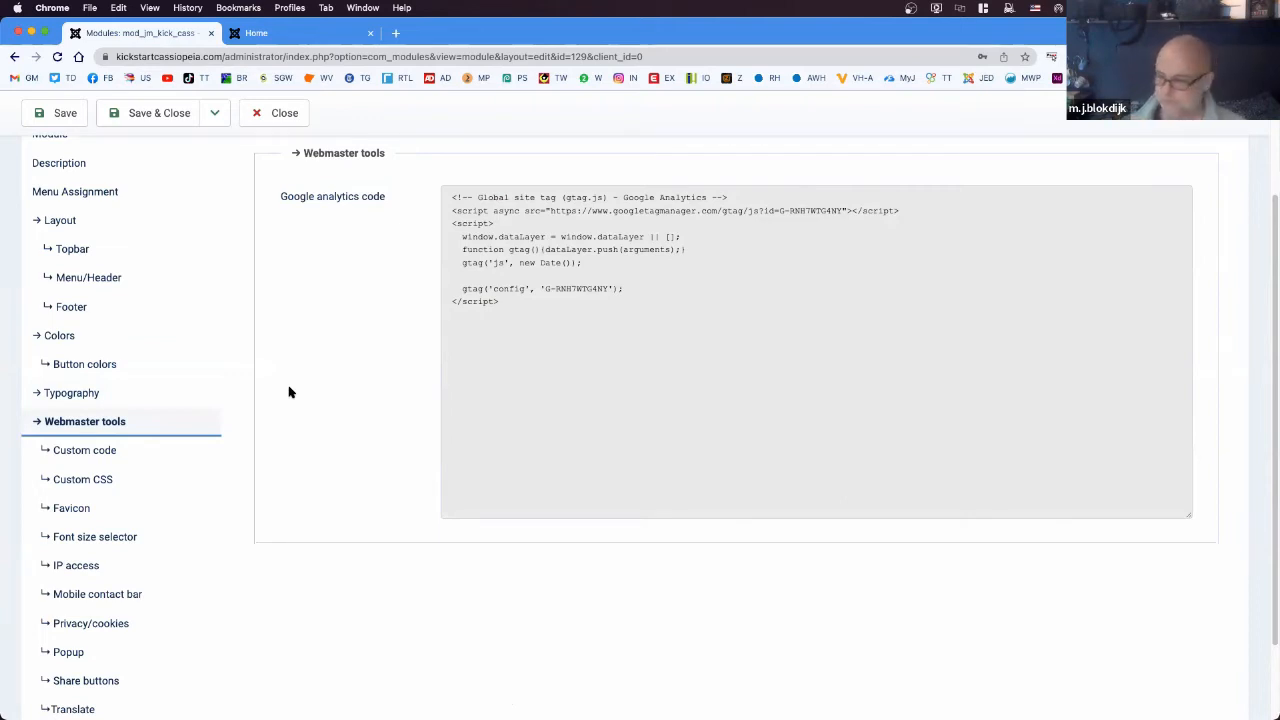
left_click(107, 451)
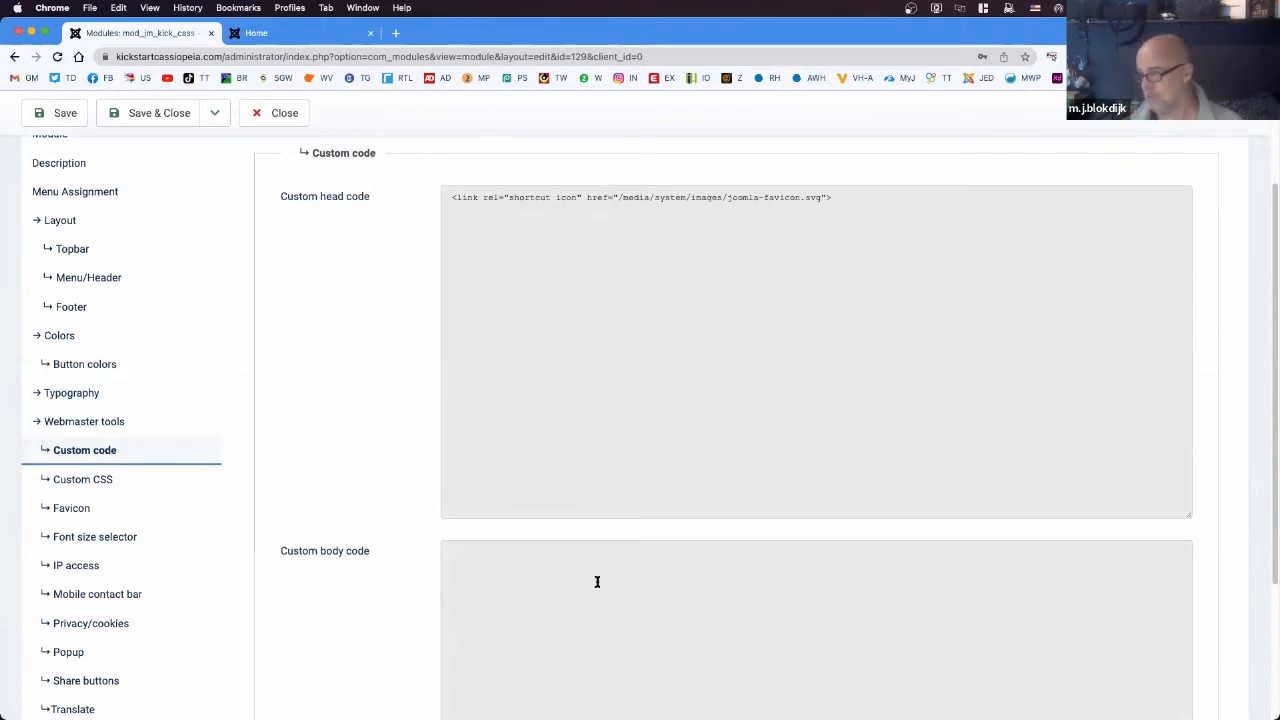
scroll(598, 583, "down", 2)
scroll(606, 574, "up", 4)
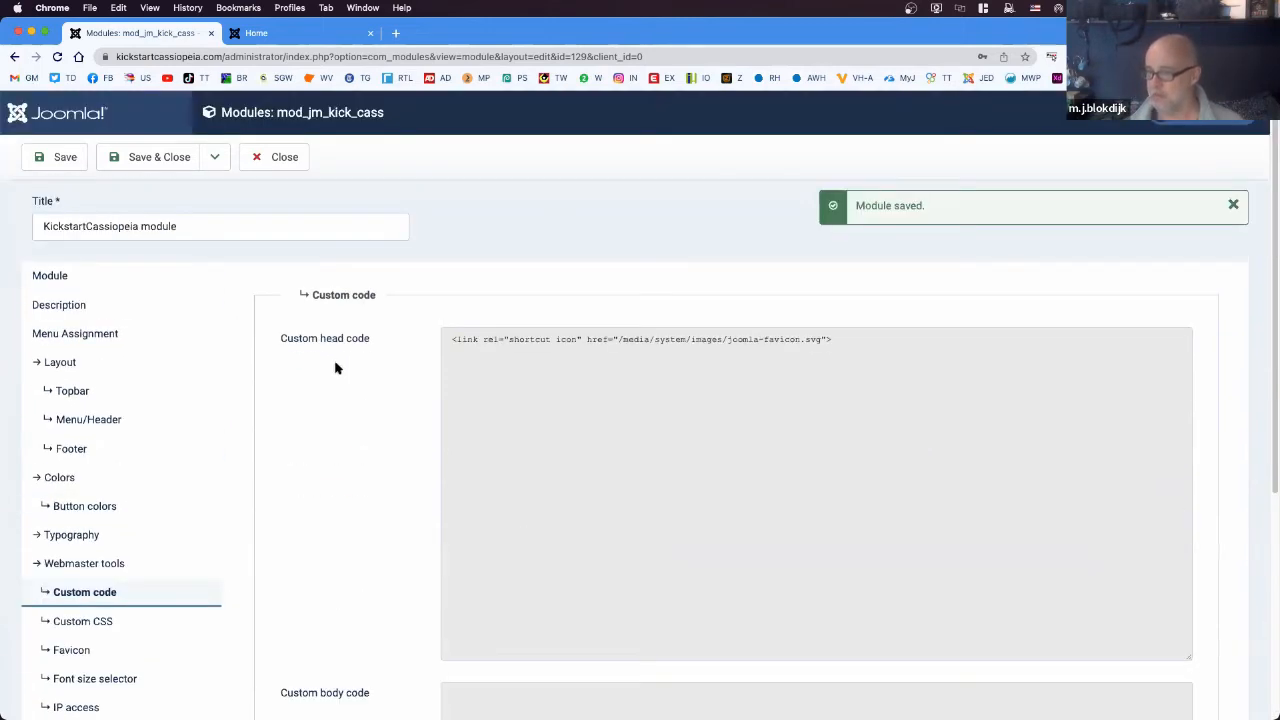
scroll(375, 602, "down", 1)
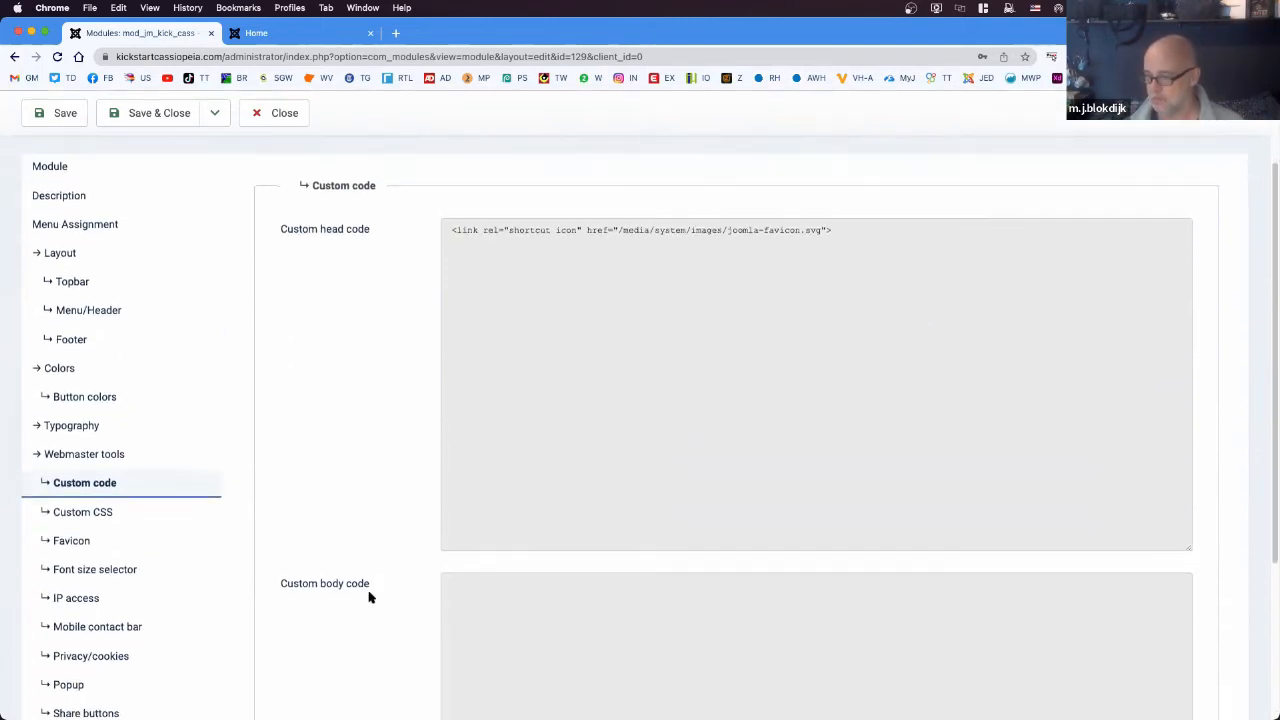
- Open the Custom CSS settings and examine the rules in the general Add Custom CSS code field
left_click(100, 513)
scroll(611, 481, "down", 5)
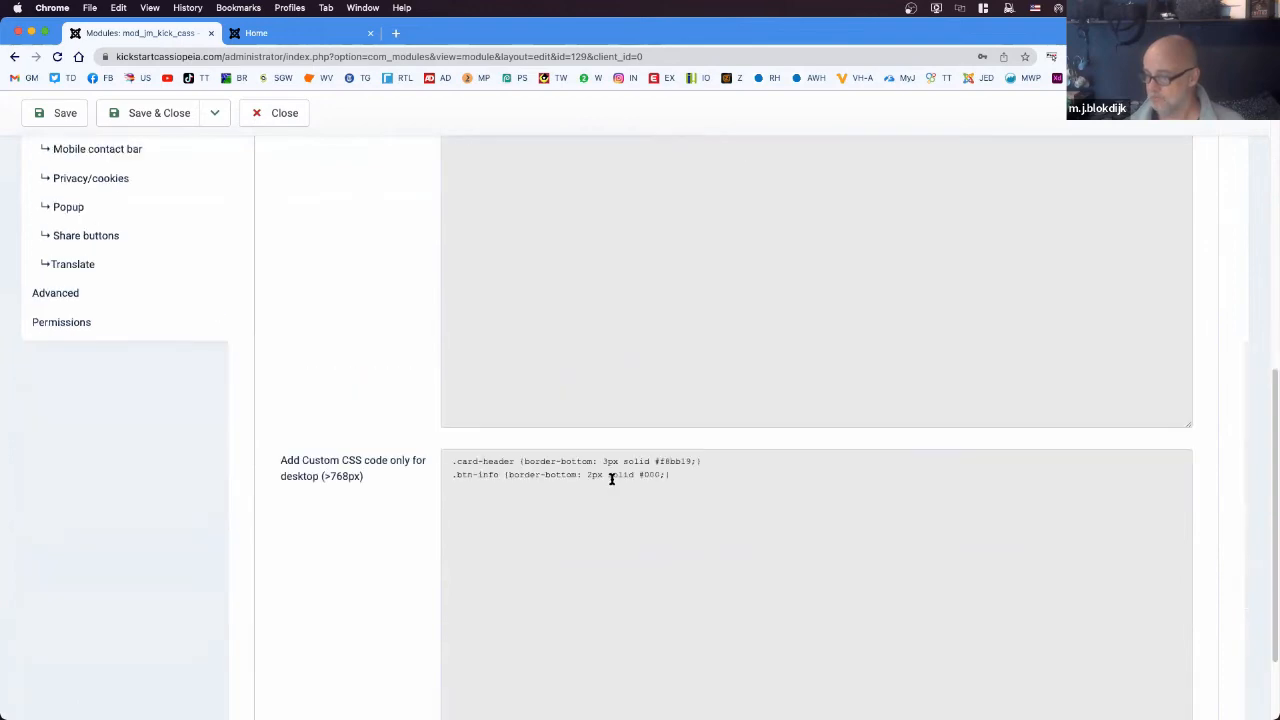
scroll(611, 478, "up", 3)
scroll(611, 479, "up", 2)
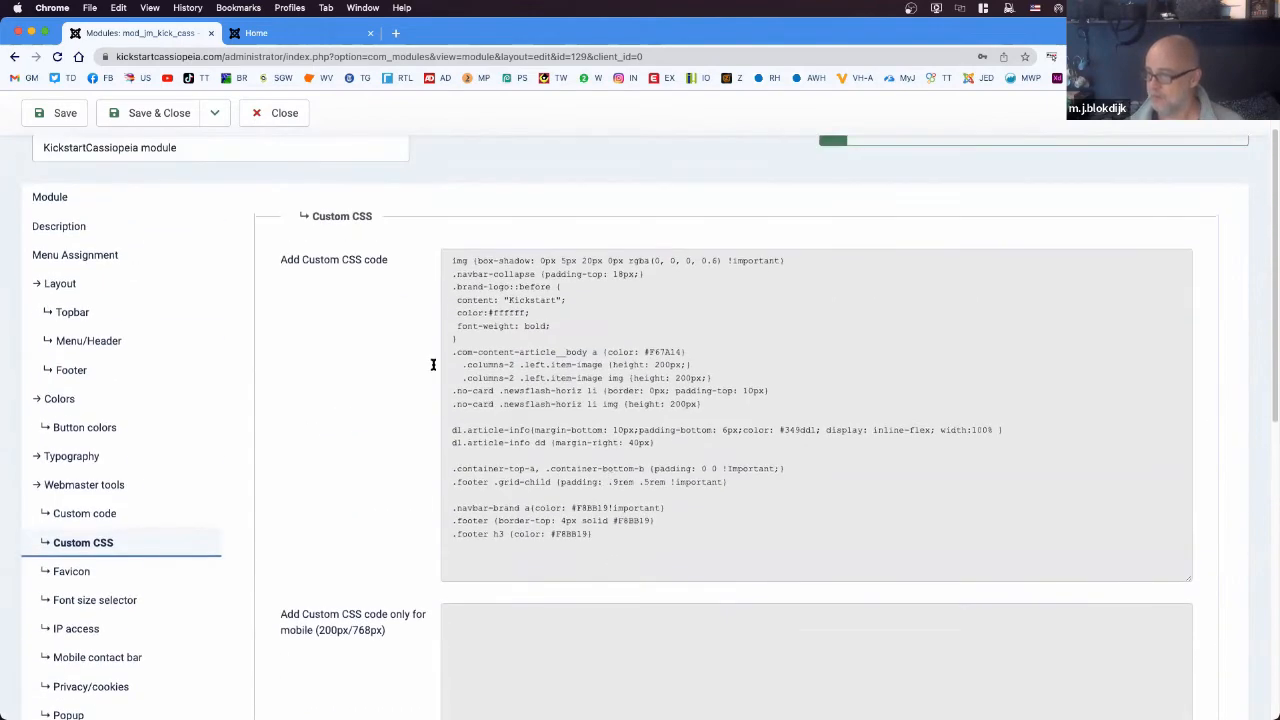
left_click_drag(647, 553, 435, 340)
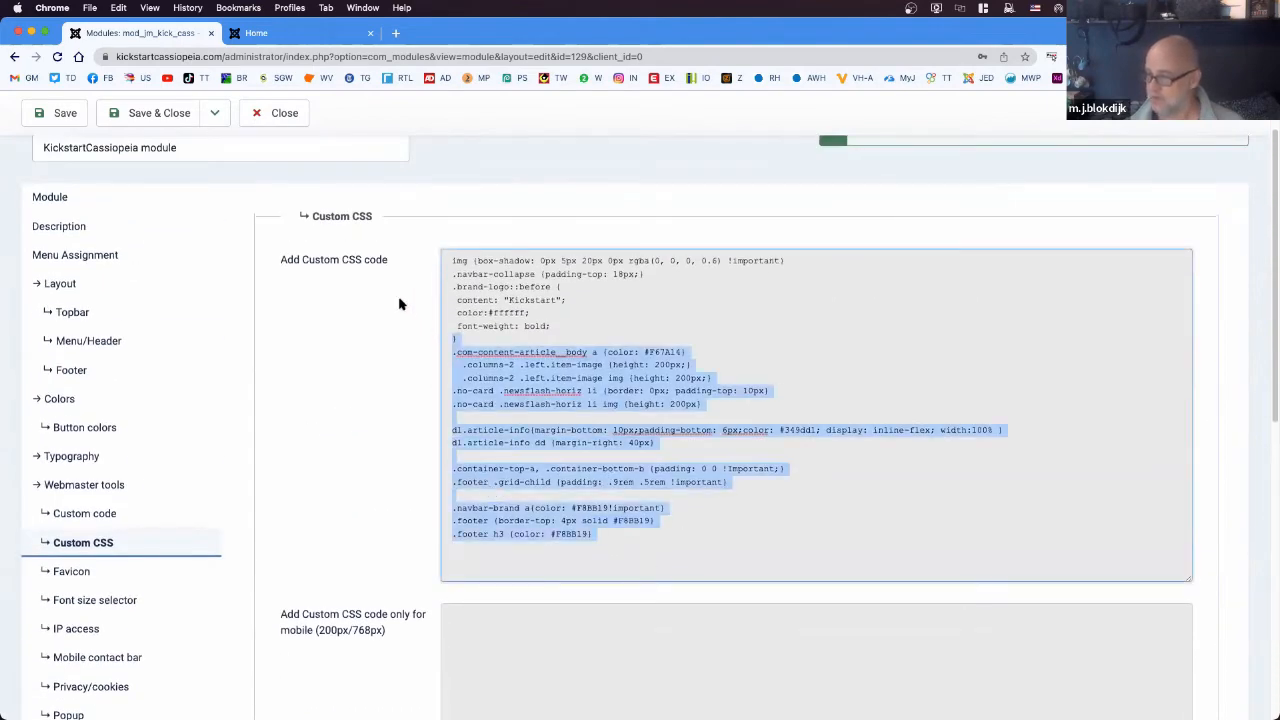
left_click_drag(303, 259, 388, 260)
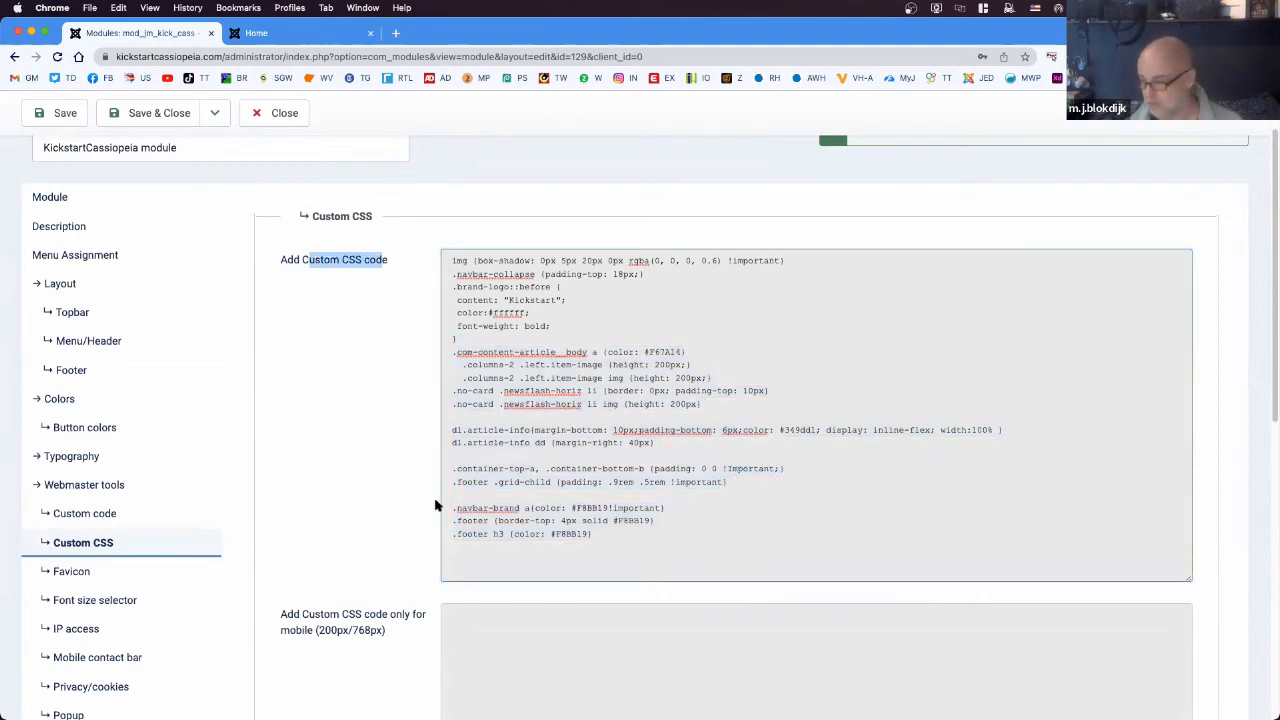
- Compare the Custom CSS fields that apply only to mobile (200px/768px) and only to desktop (>768px)
left_click(327, 617)
left_click_drag(327, 617, 394, 625)
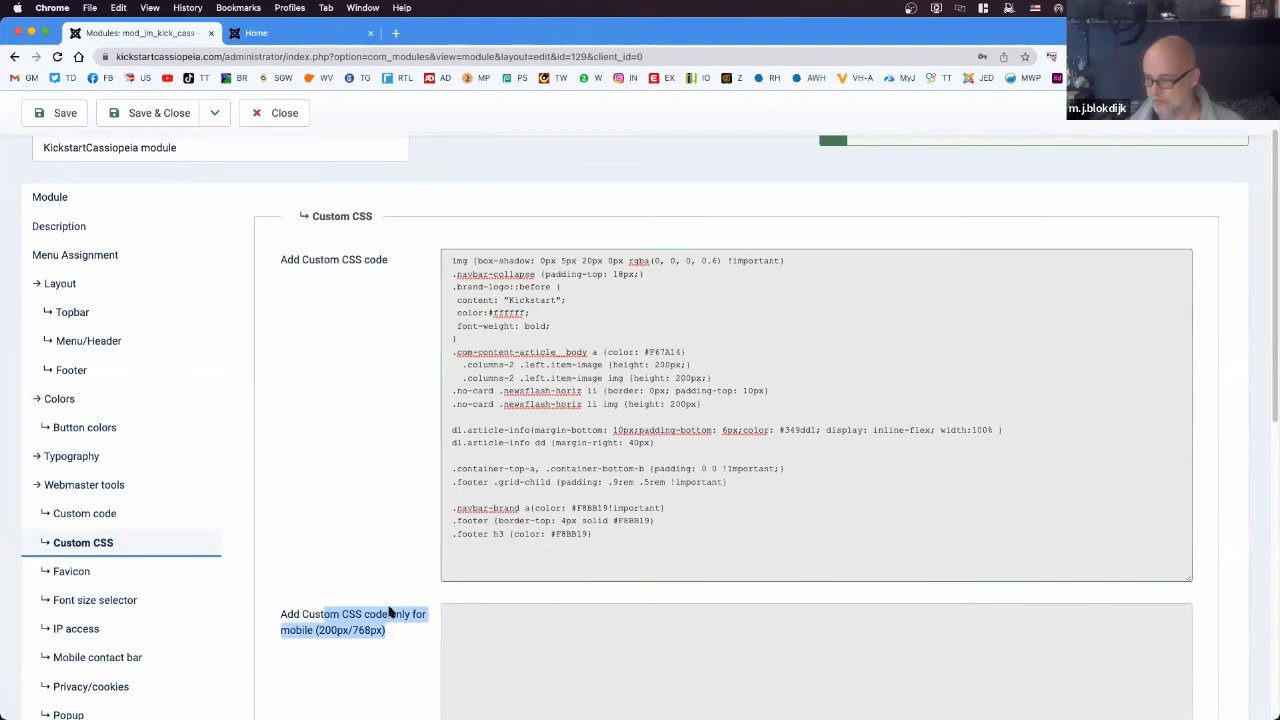
scroll(398, 611, "down", 5)
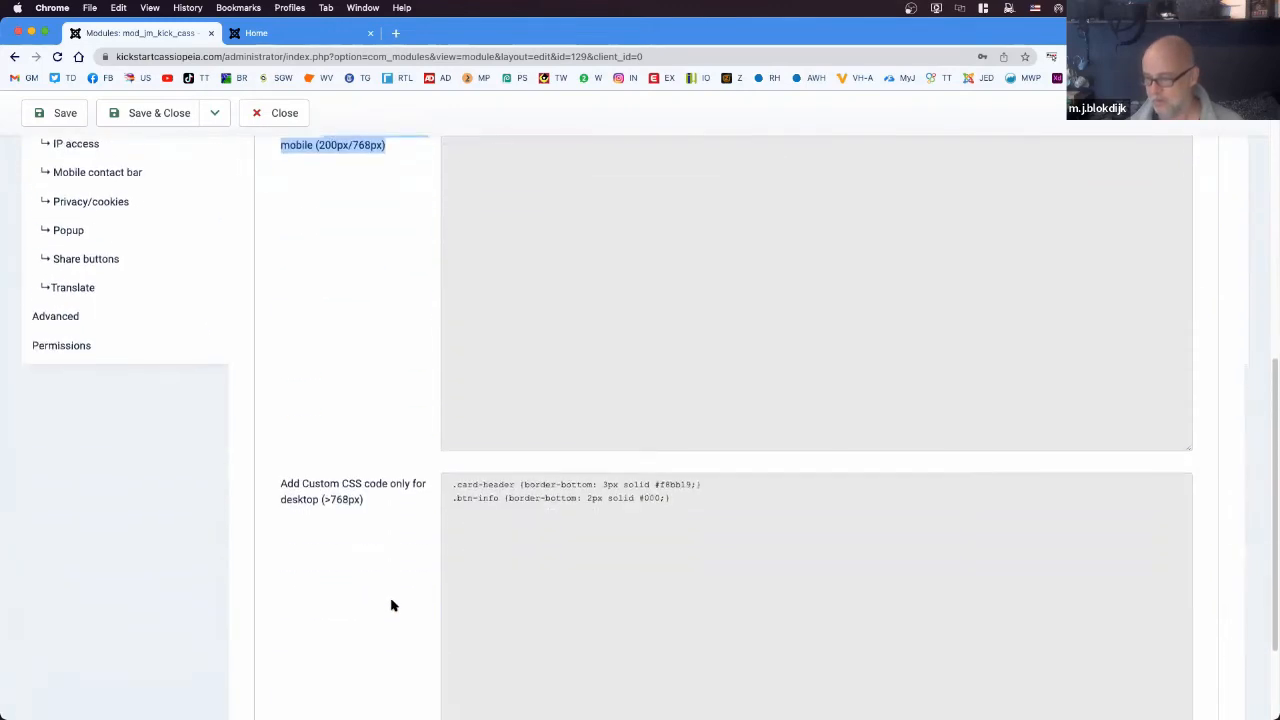
left_click_drag(341, 485, 384, 489)
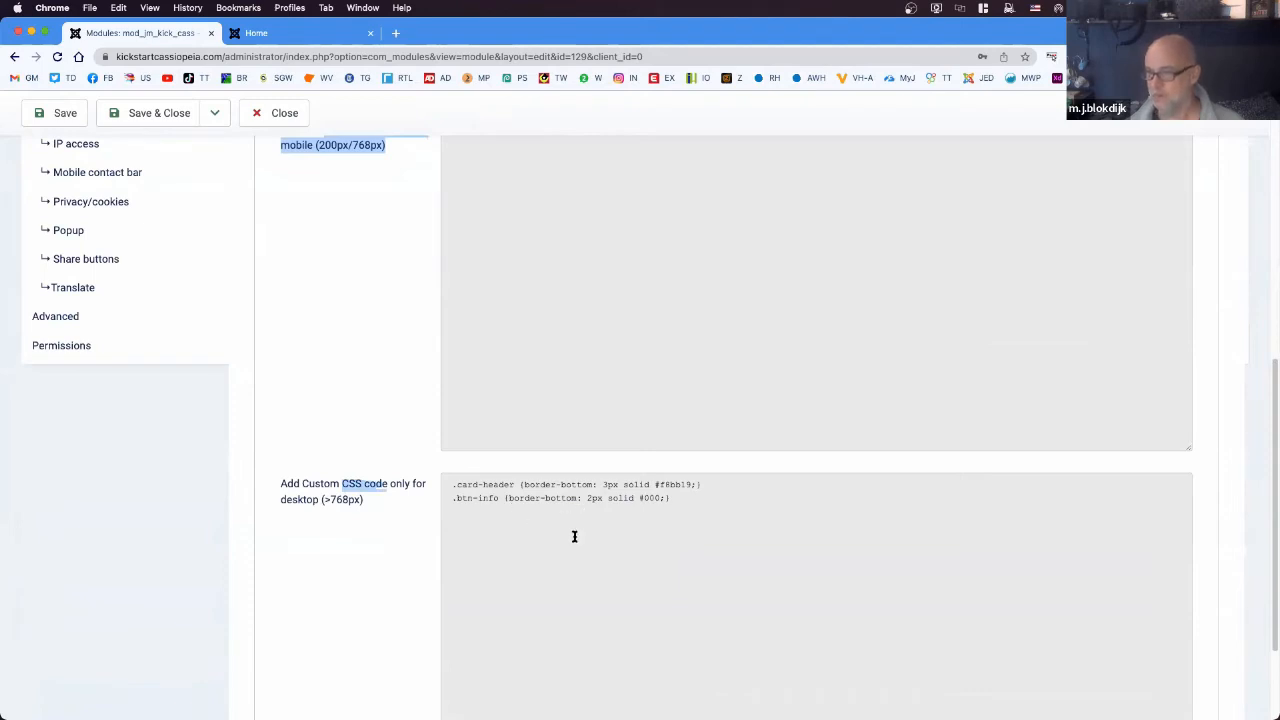
scroll(574, 537, "up", 2)
left_click(486, 379)
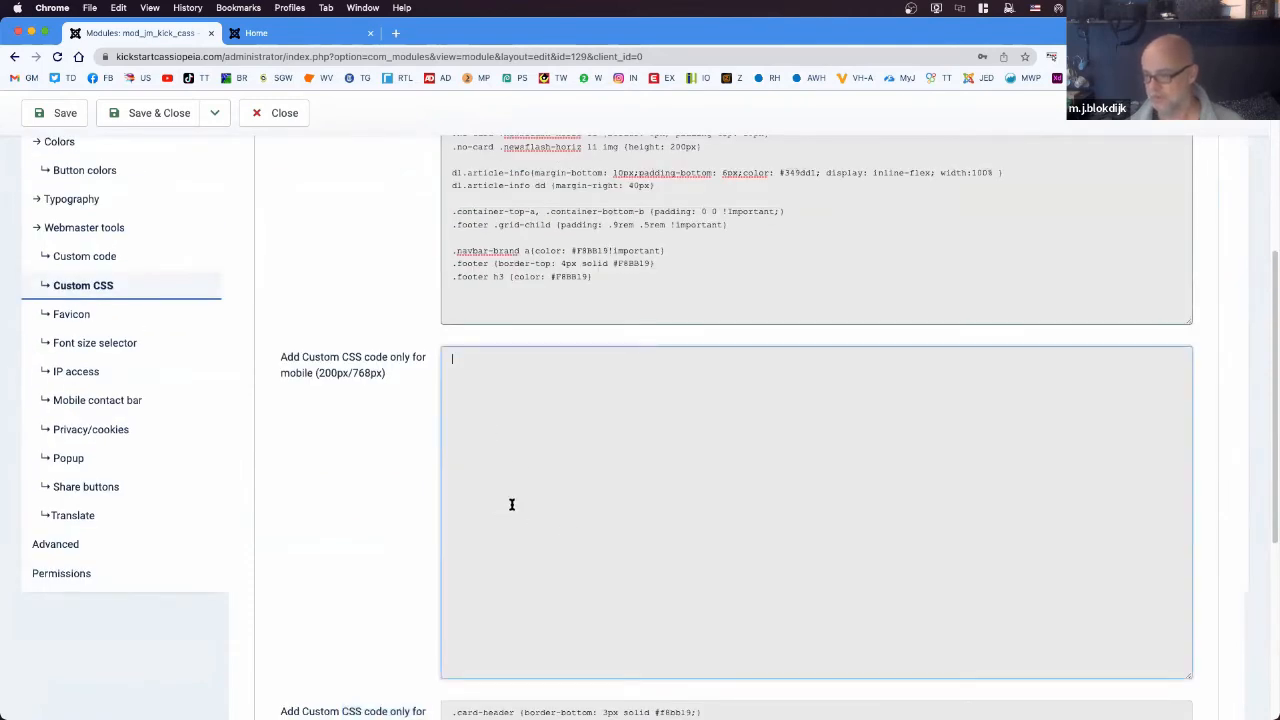
scroll(515, 500, "down", 2)
left_click(560, 576)
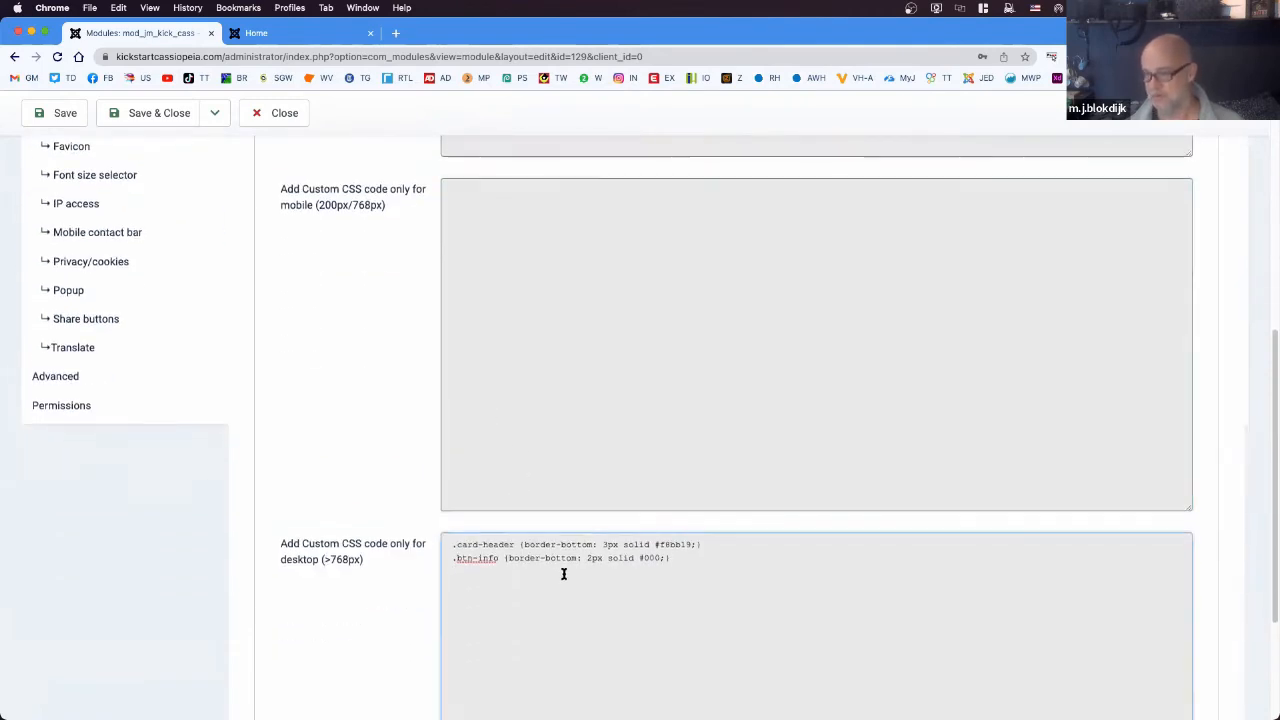
scroll(418, 446, "up", 5)
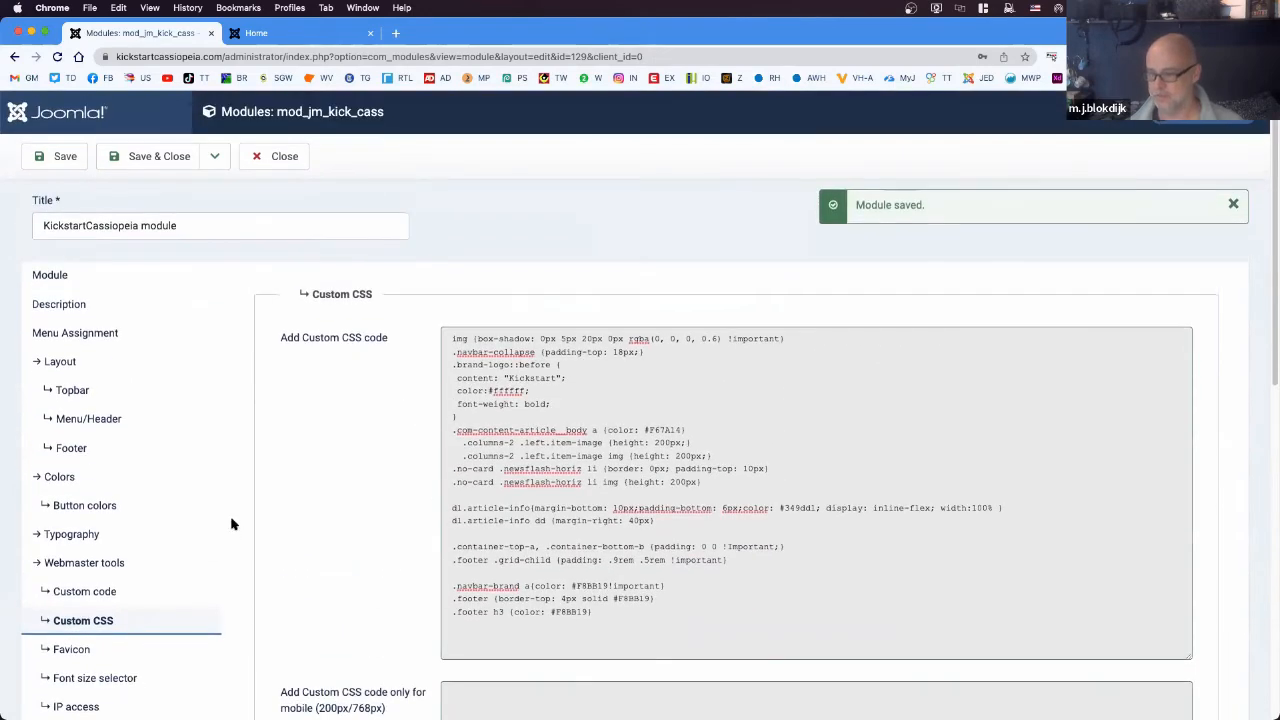
scroll(231, 524, "down", 2)
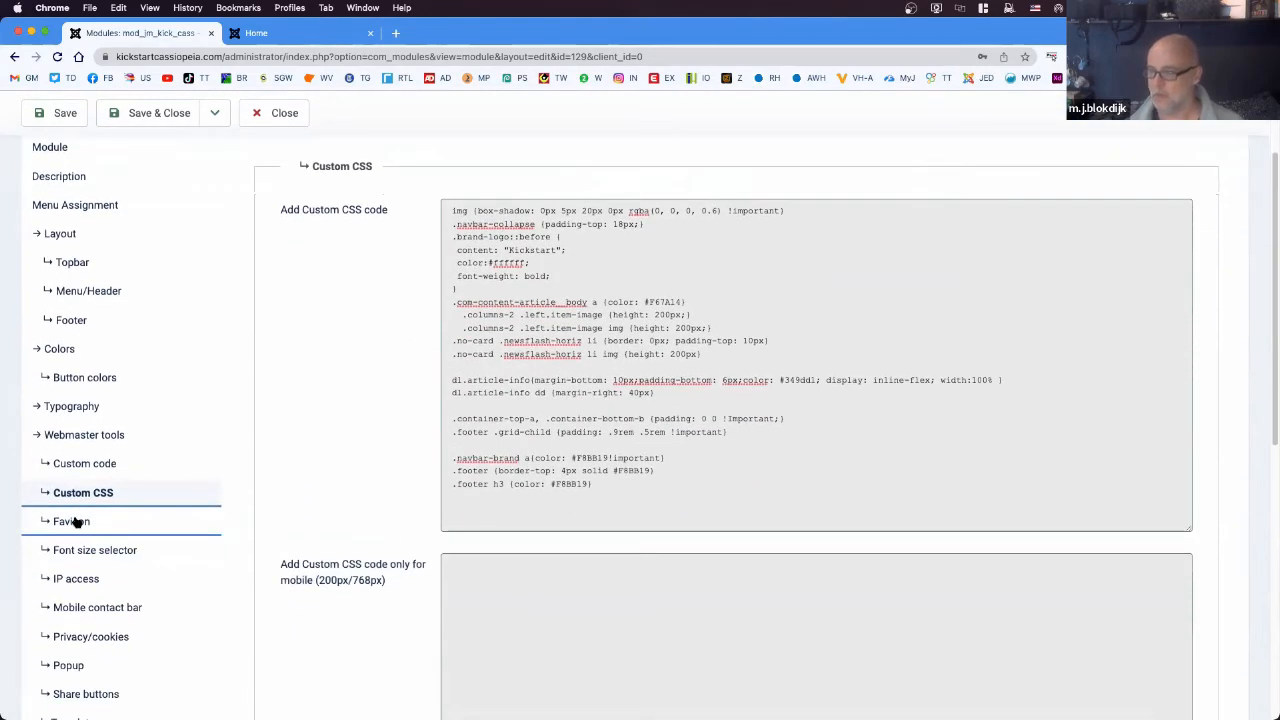
- Enable the custom favicon in the Favicon settings and check the Microsoft tile color value
left_click(72, 521)
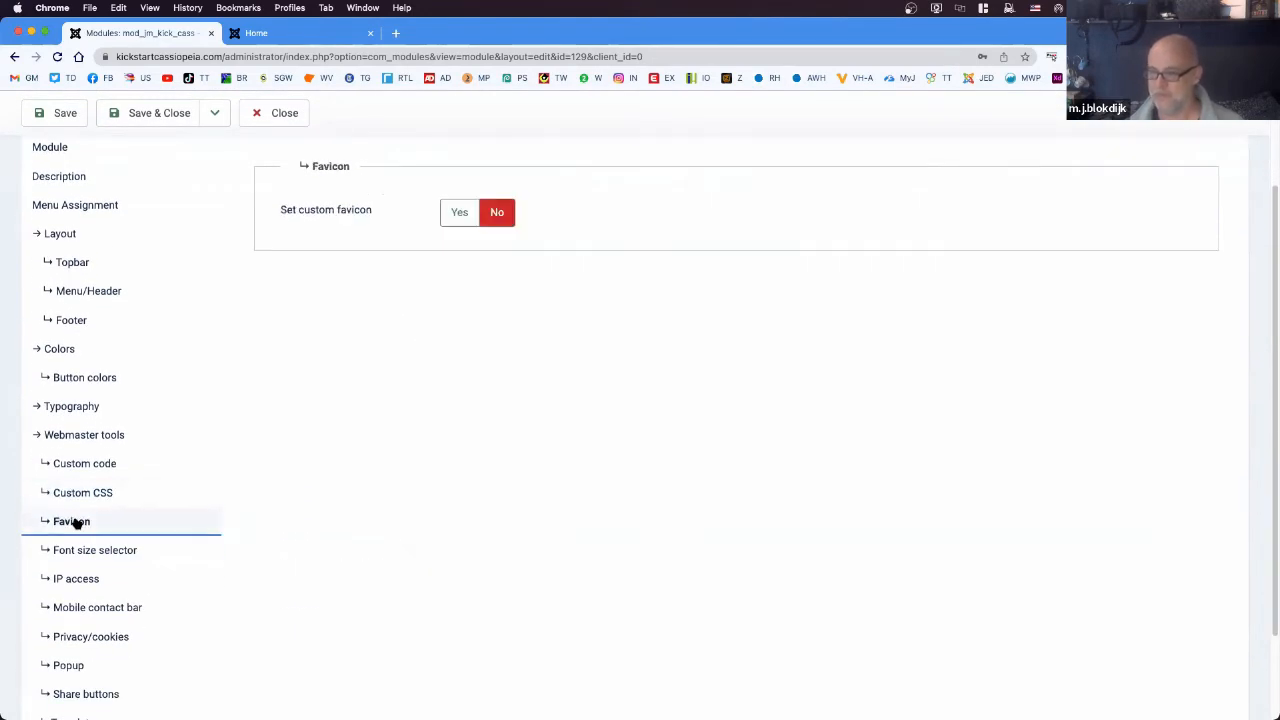
scroll(447, 391, "up", 2)
left_click(462, 342)
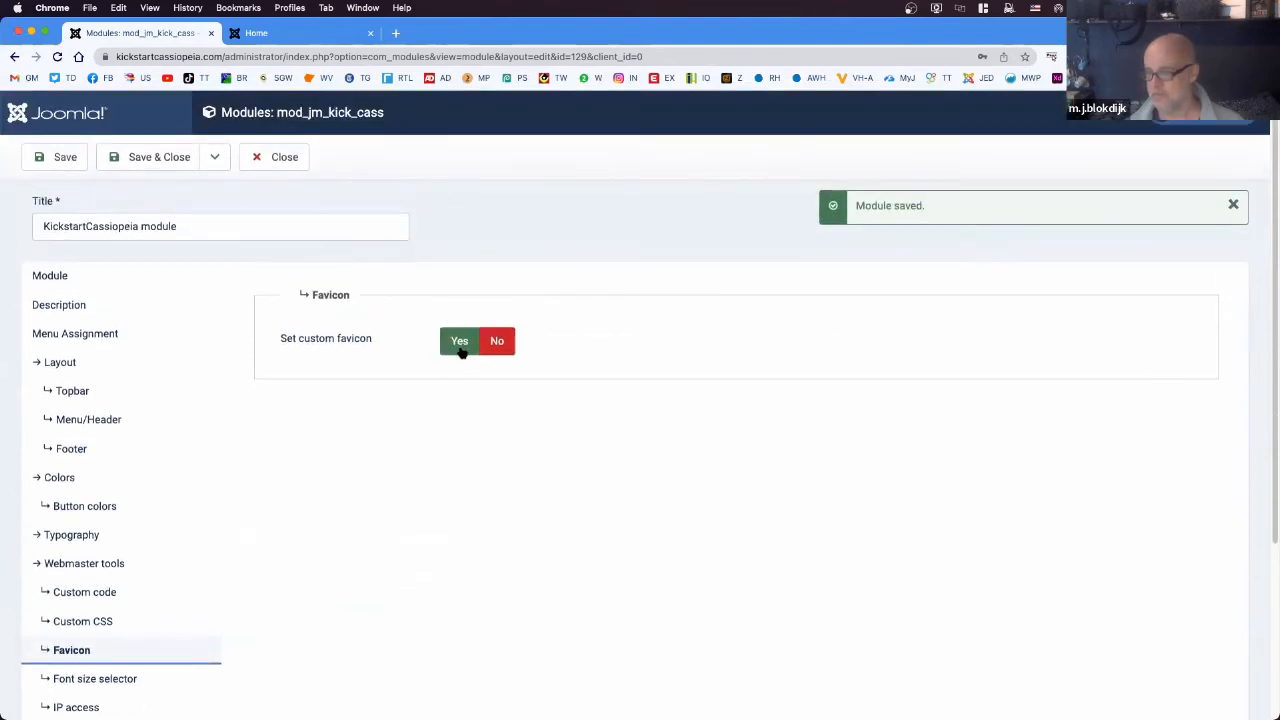
left_click(456, 342)
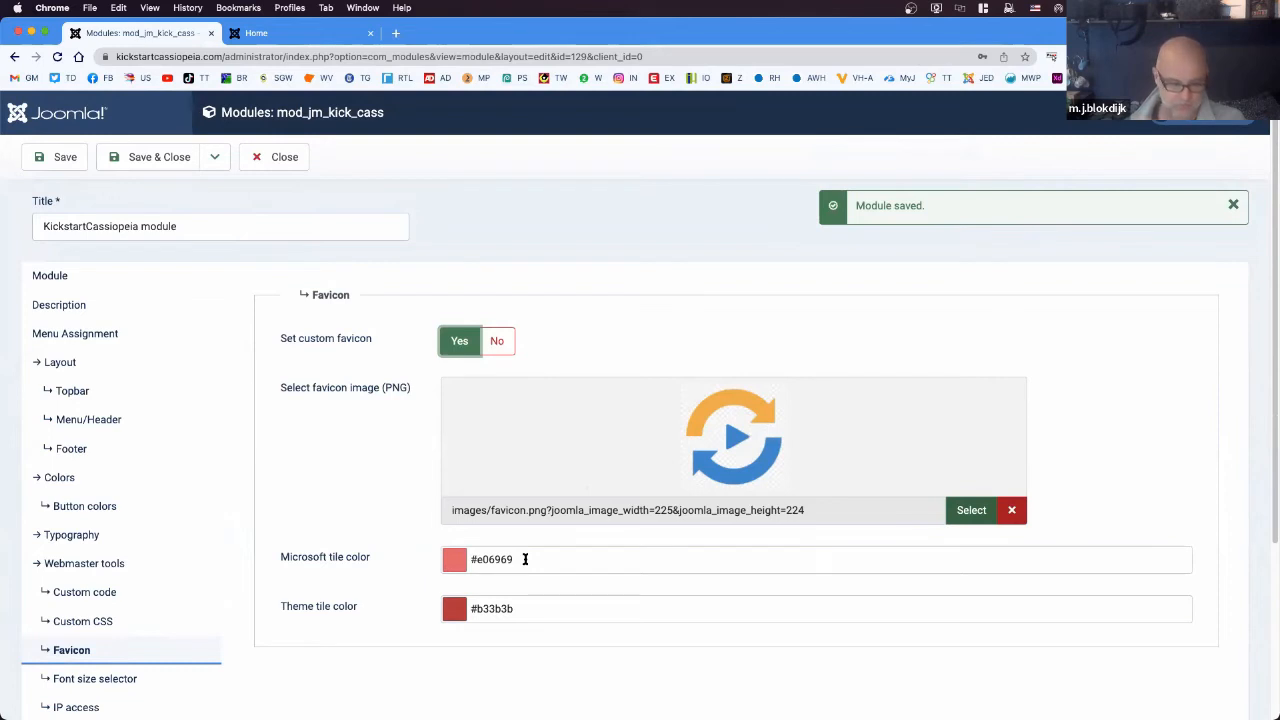
left_click_drag(525, 559, 470, 558)
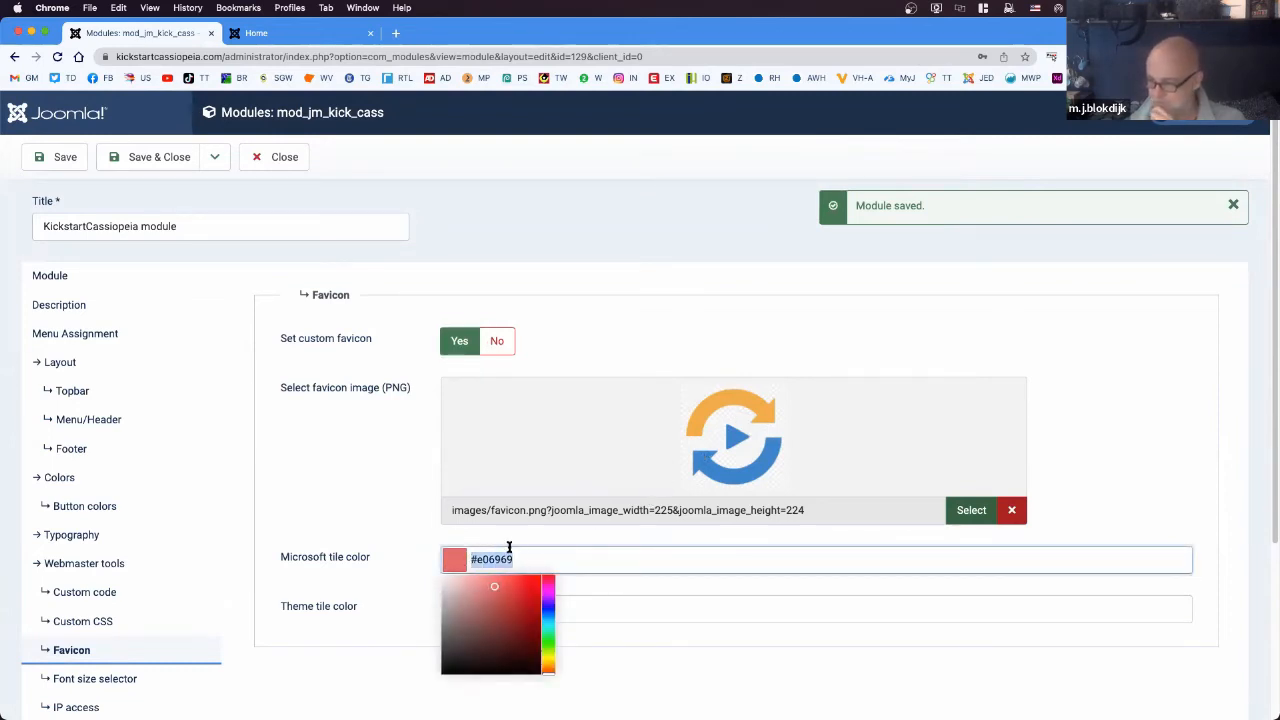
left_click(507, 560)
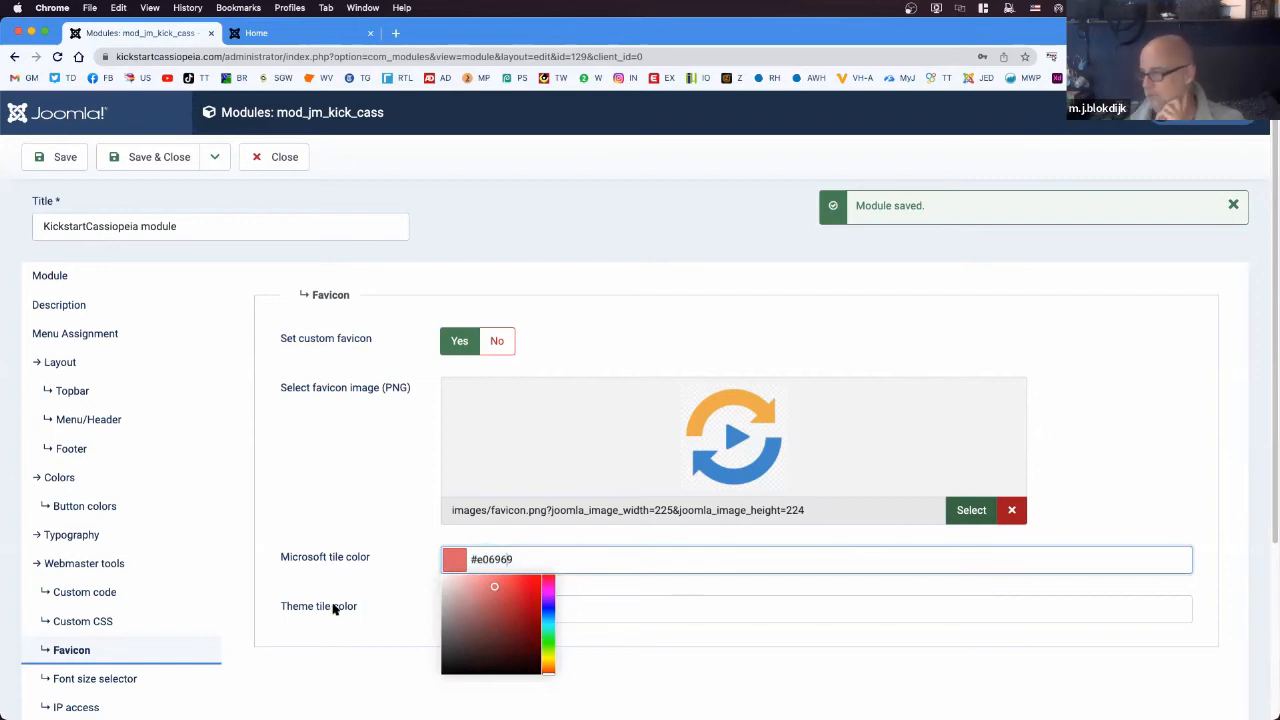
- Set mb_avatar_3.png as the favicon image, save the module, and check the website's front end
left_click(957, 513)
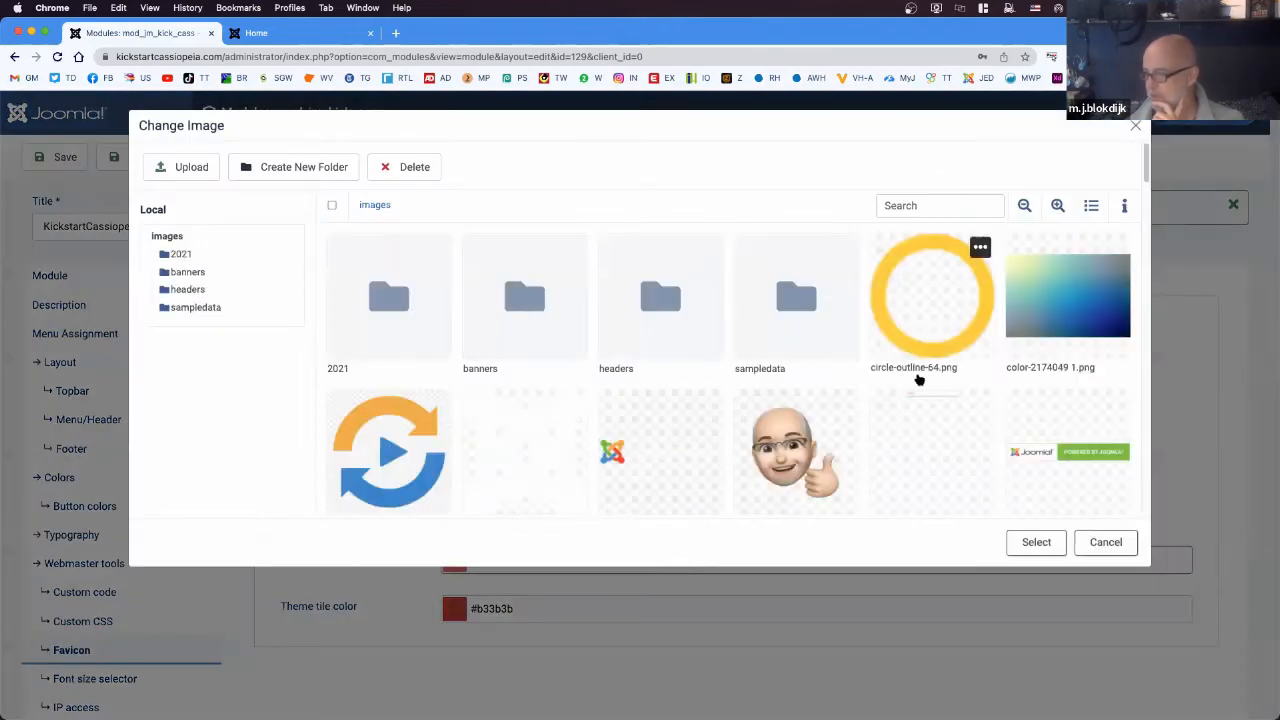
left_click(809, 455)
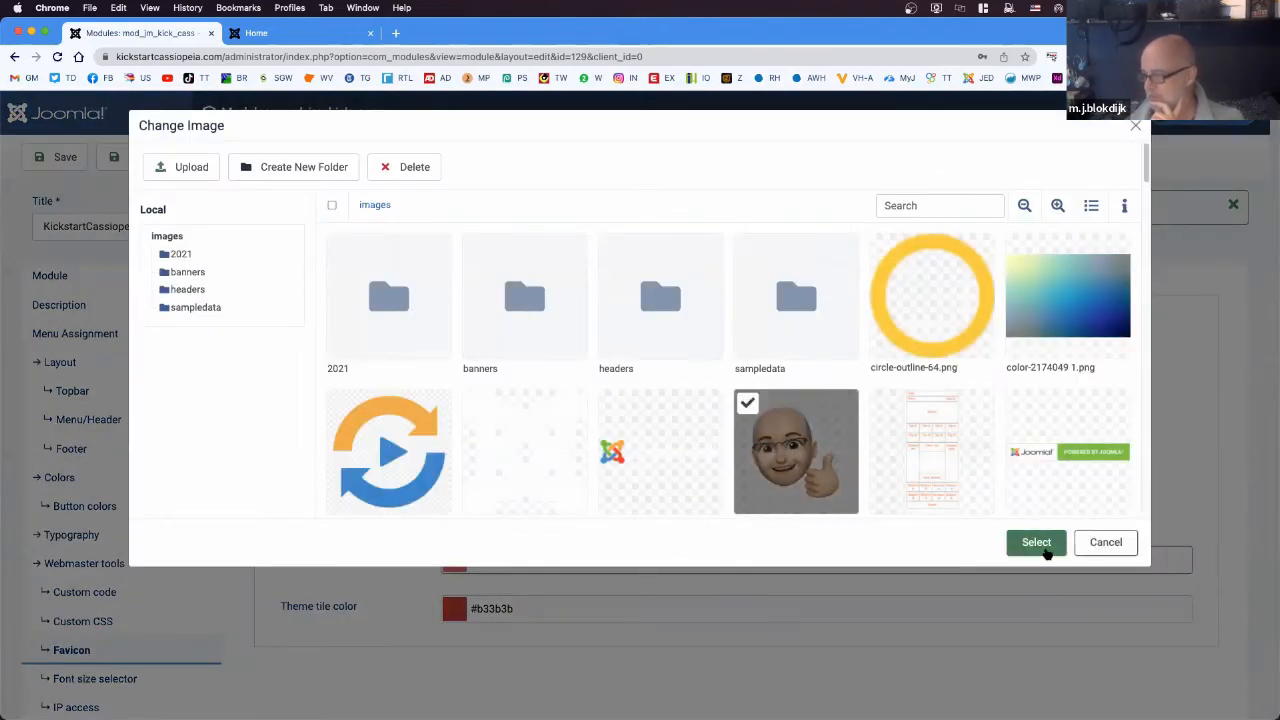
left_click(1050, 541)
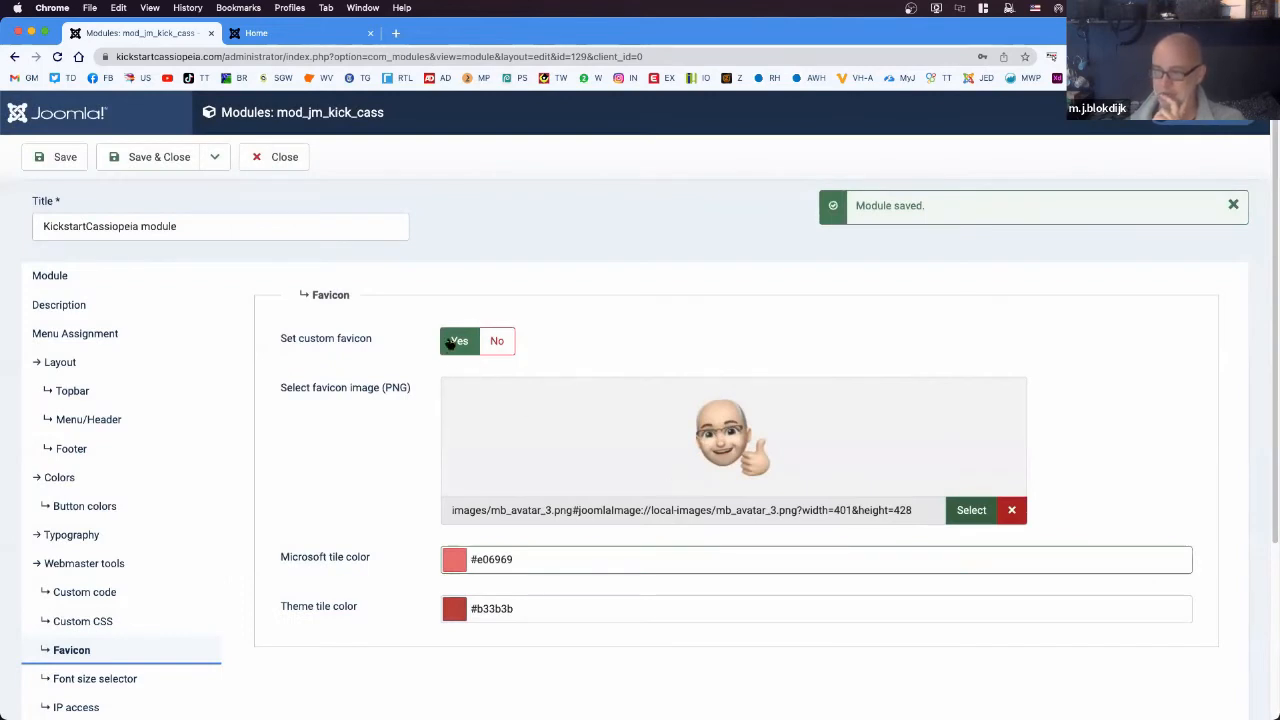
left_click(48, 158)
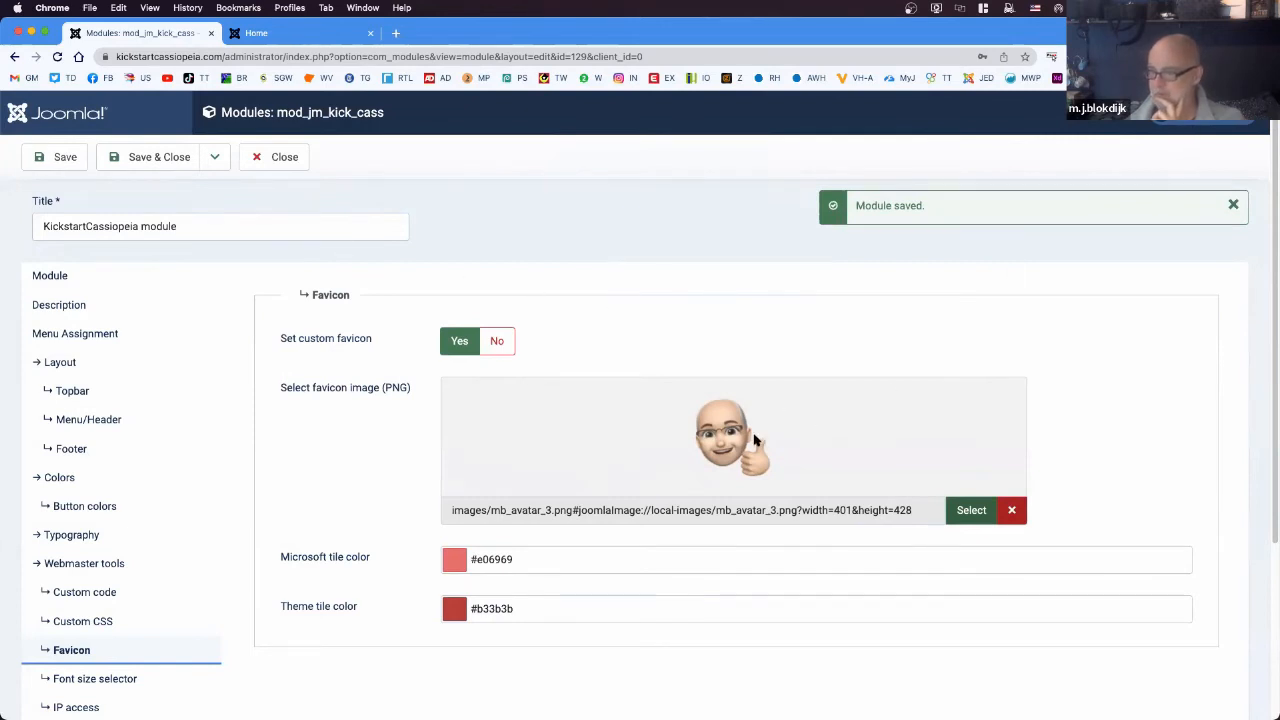
left_click(1098, 113)
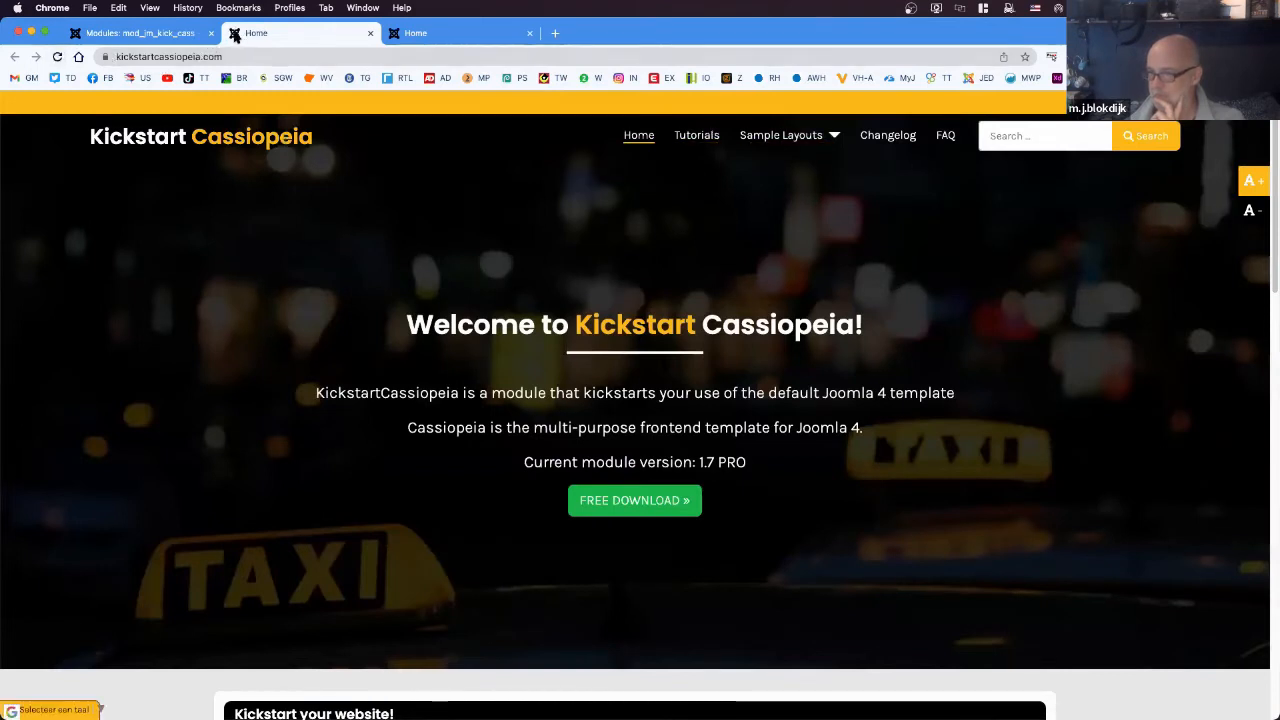
left_click(186, 35)
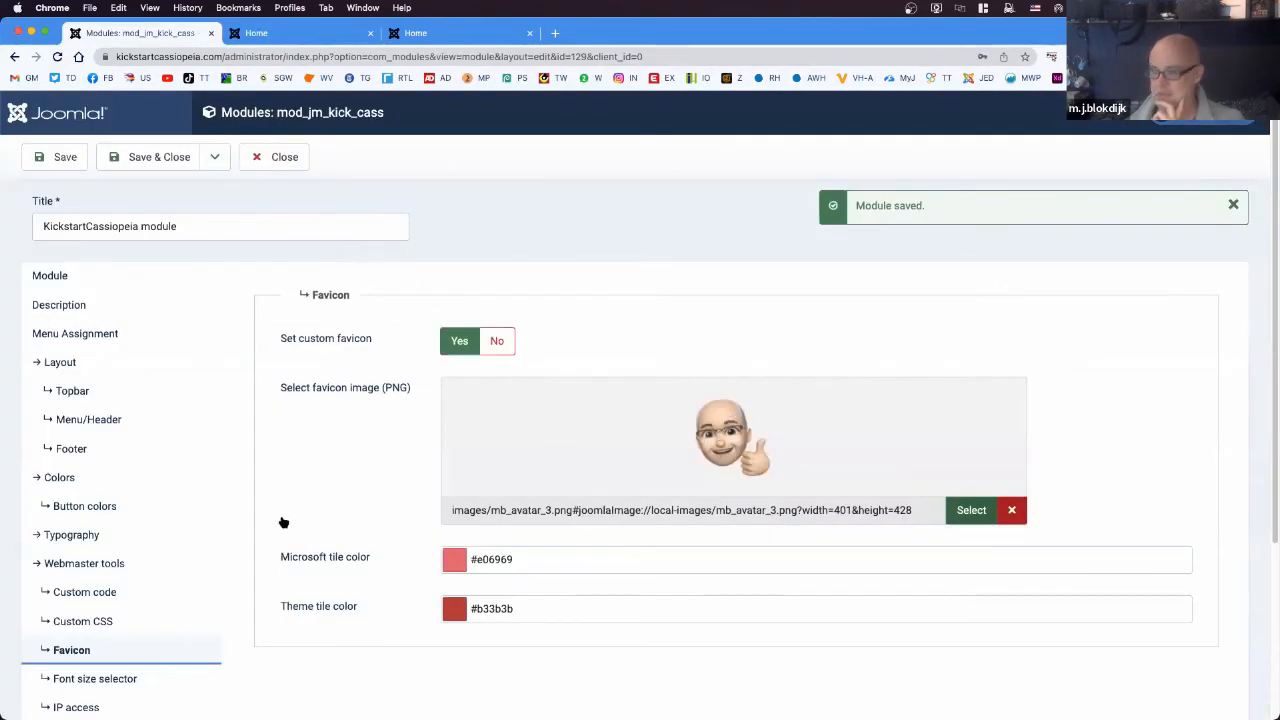
- View the Font size selector settings and bring up the website's home page
scroll(131, 574, "down", 2)
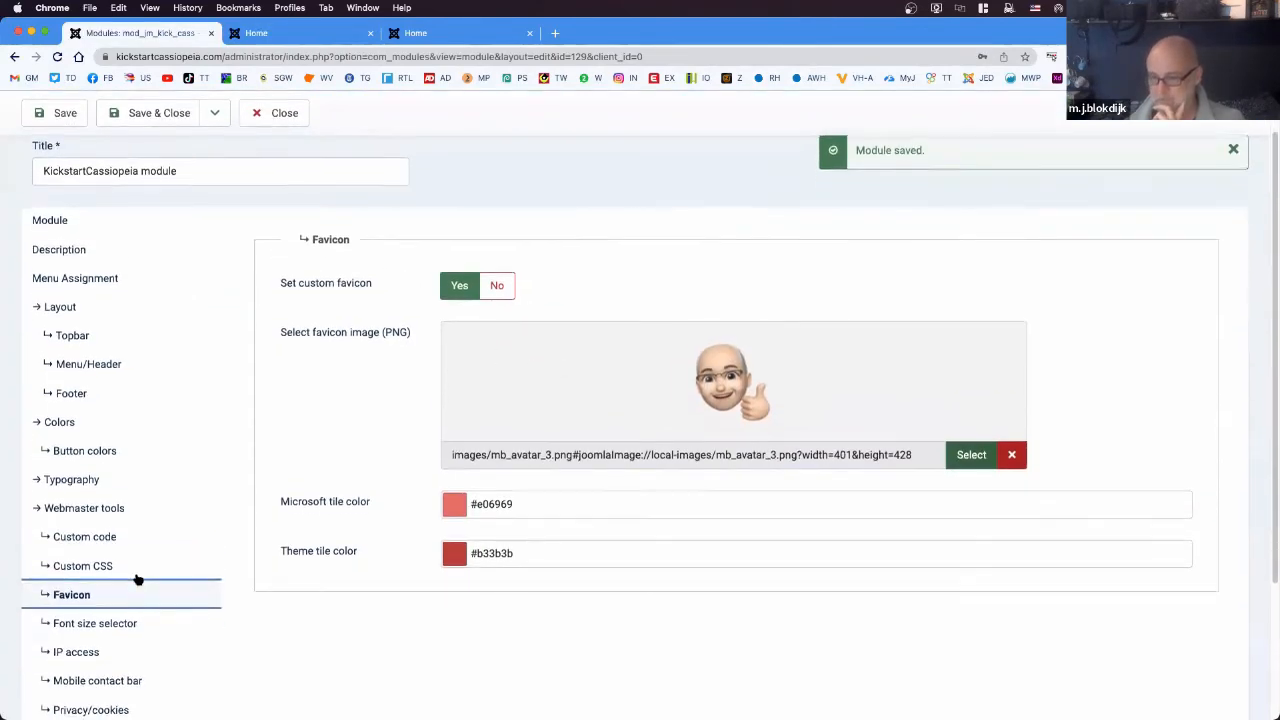
scroll(138, 580, "down", 1)
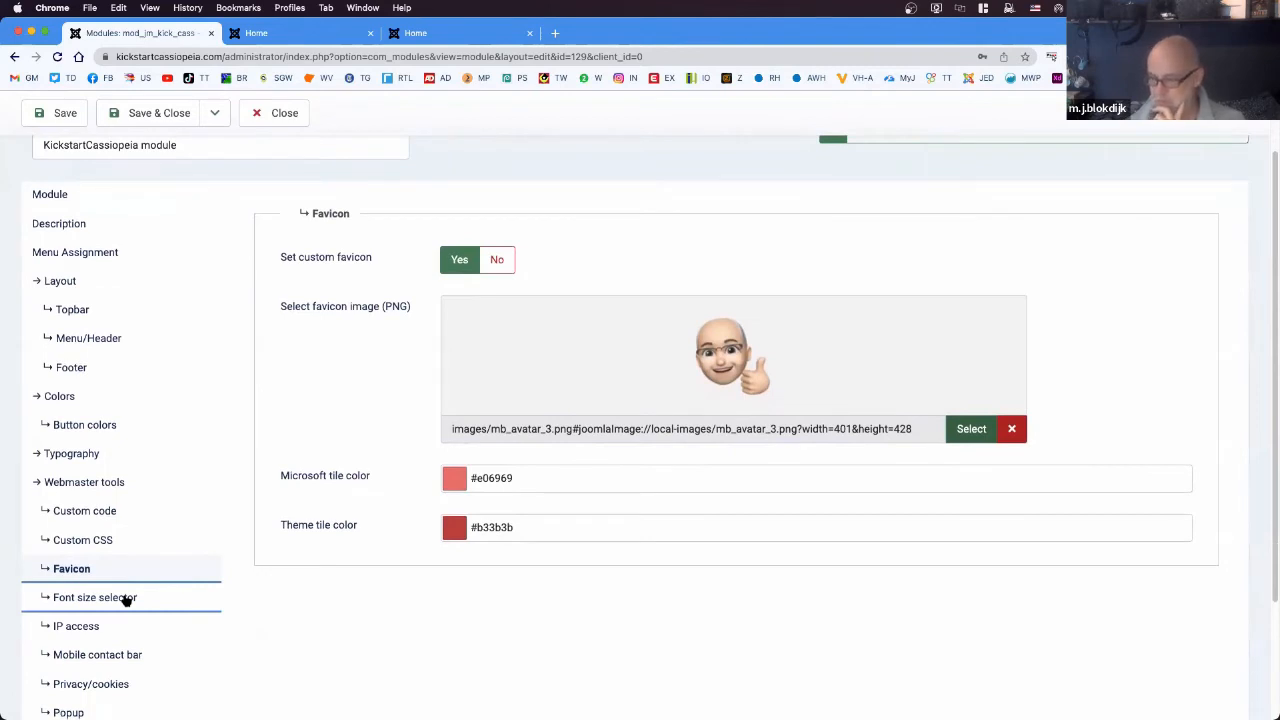
left_click(126, 598)
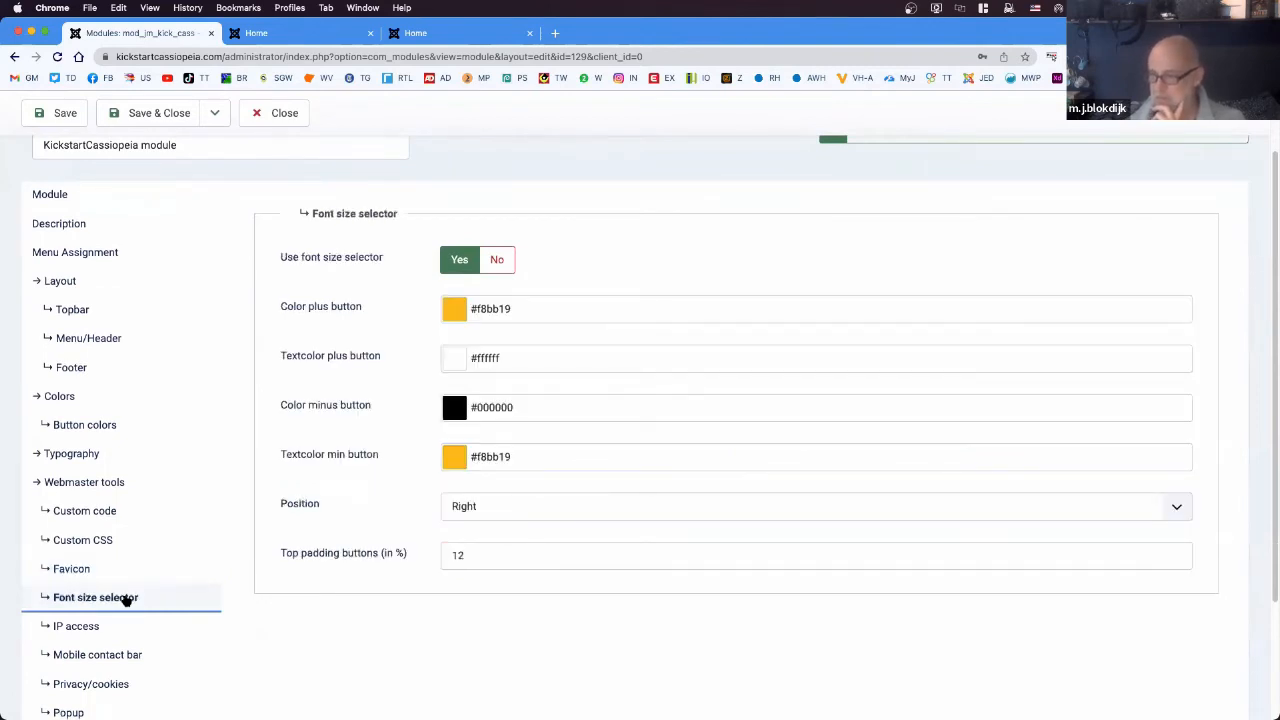
left_click(300, 33)
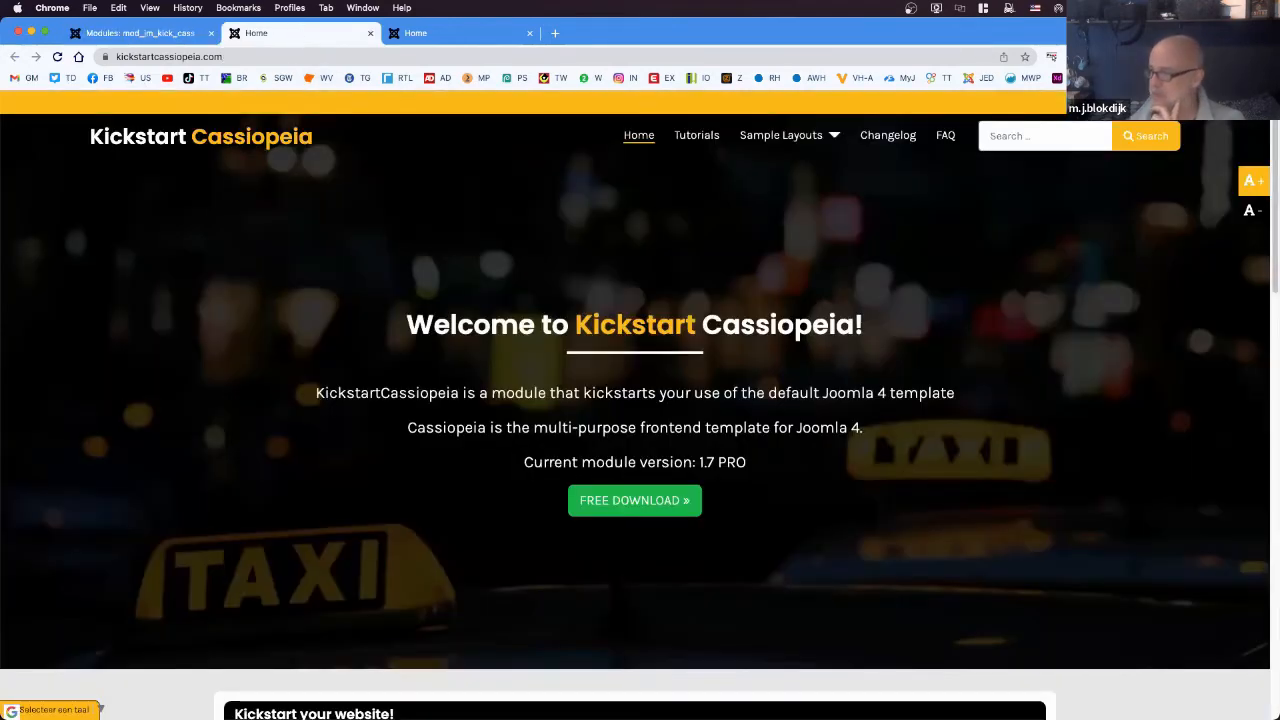
- Test the font size selector on the home page by enlarging and reducing the text several times
left_click(1247, 183)
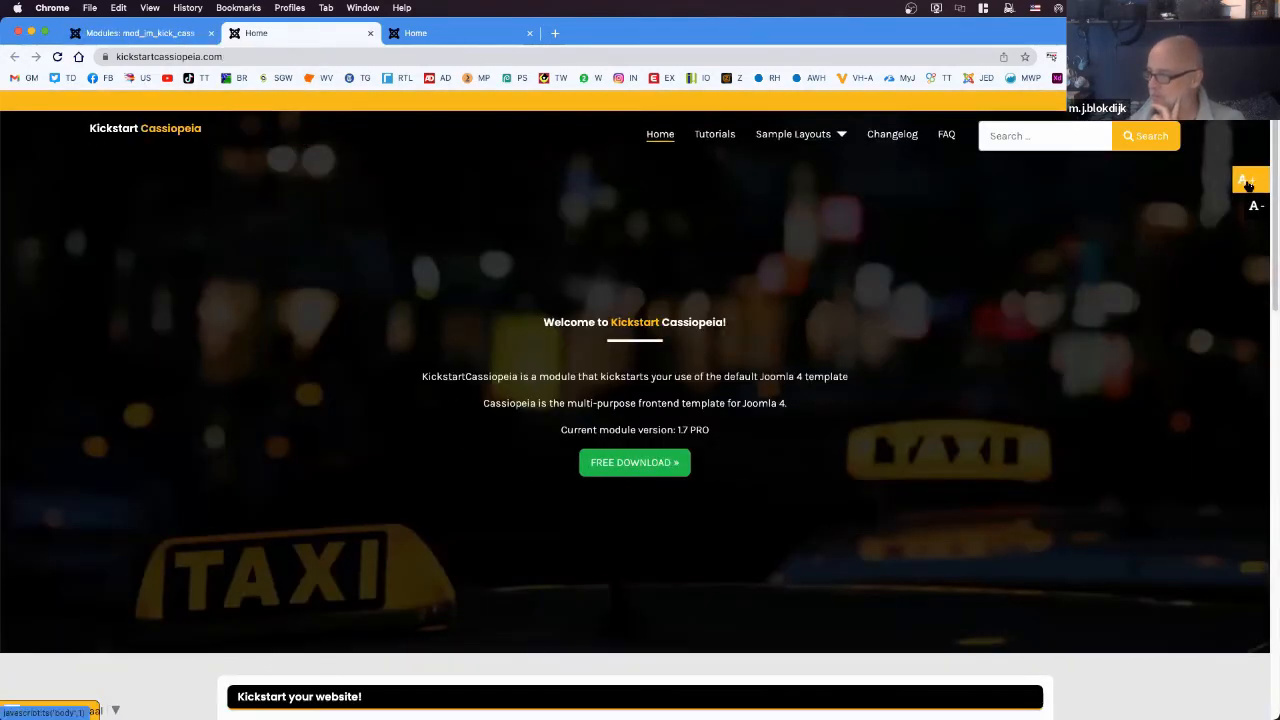
left_click(1247, 183)
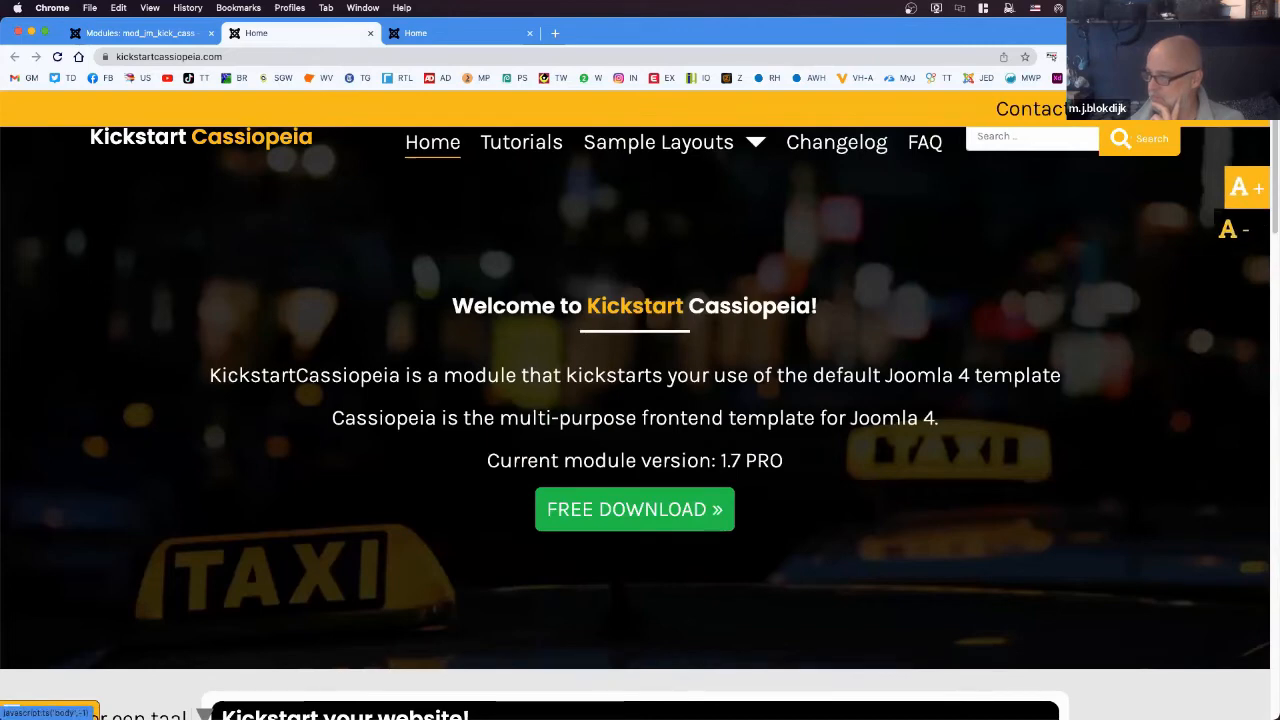
left_click(1242, 214)
left_click(1242, 212)
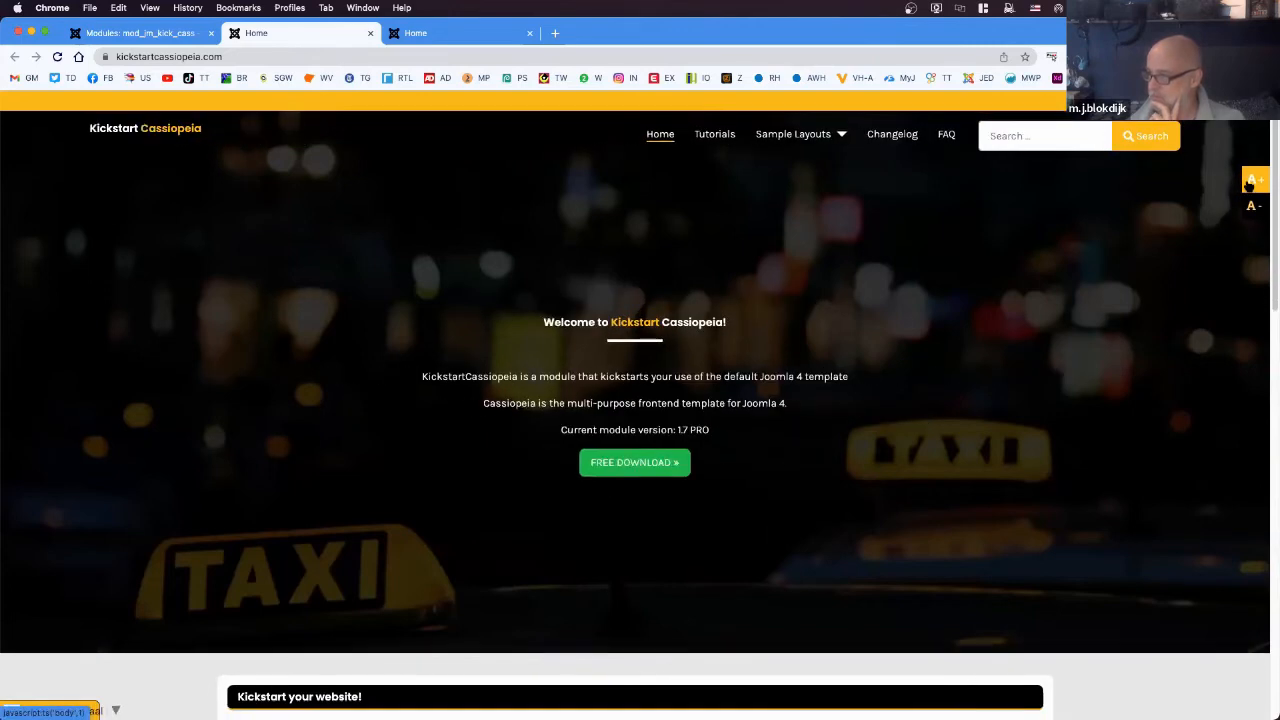
left_click(1247, 181)
left_click(1247, 181)
left_click(1247, 182)
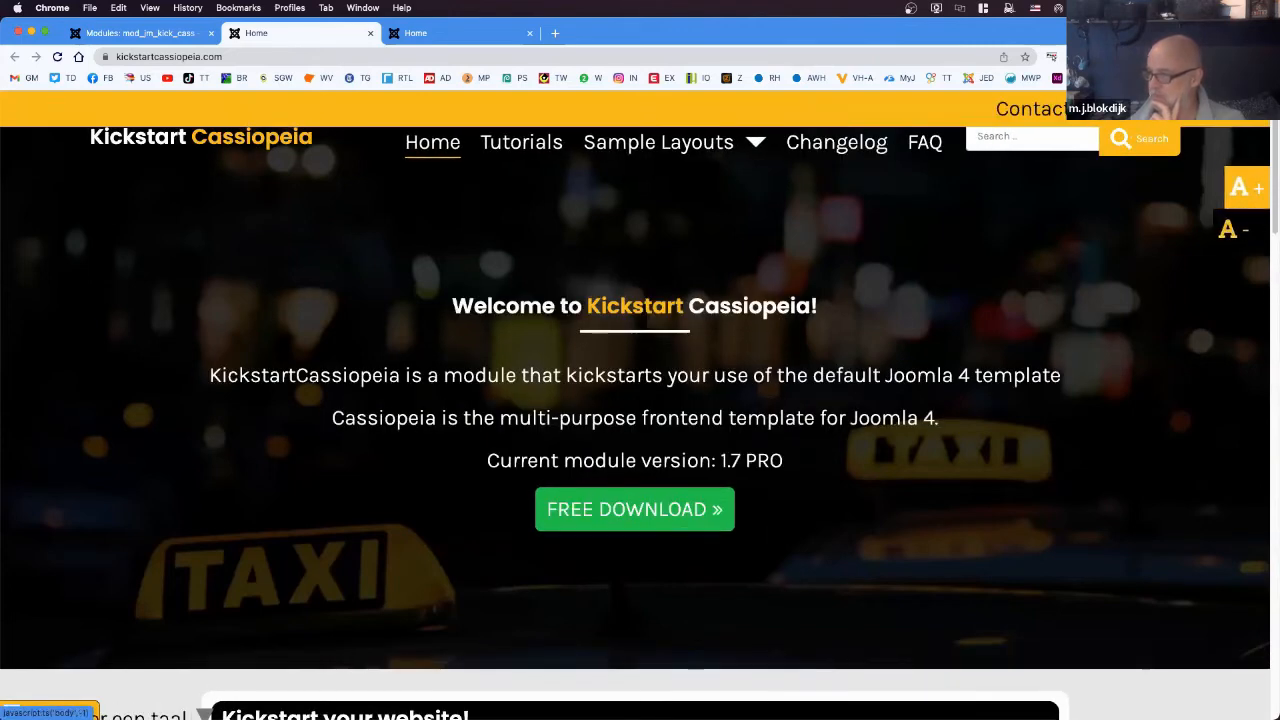
left_click(1242, 229)
left_click(1243, 194)
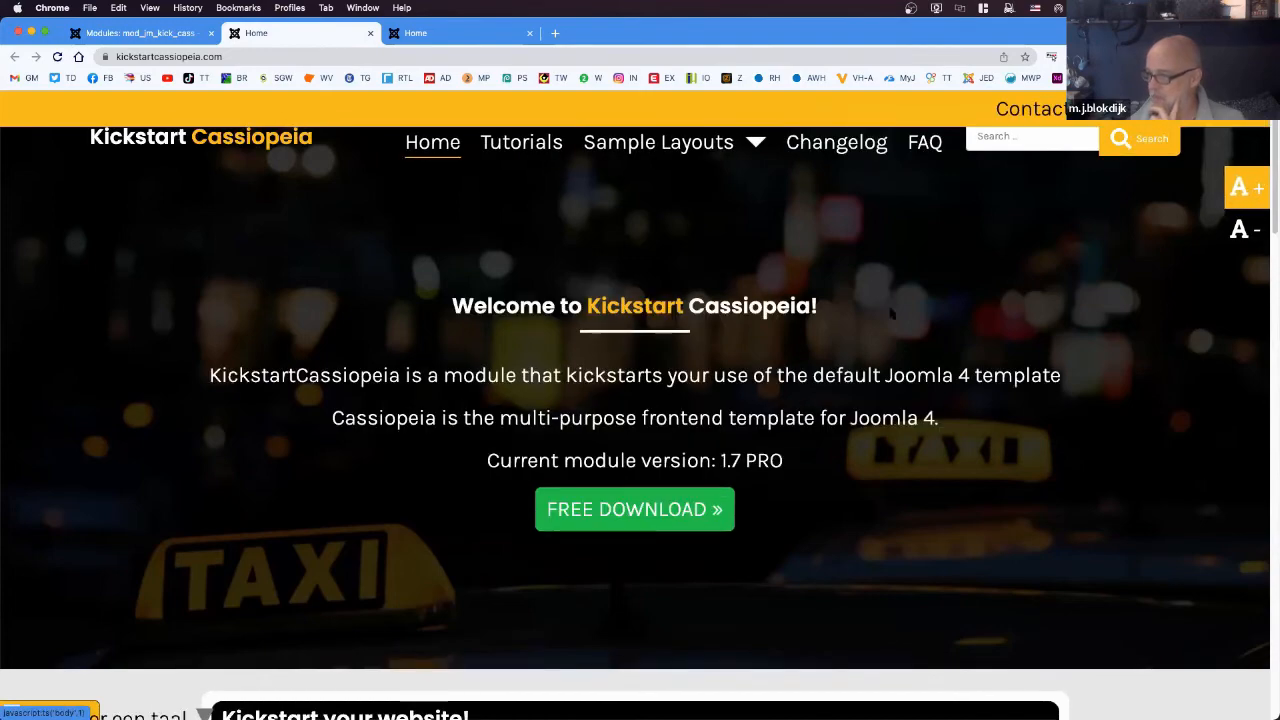
- Inspect the enlarged text down the home page and compare the size selector with its color and position settings in the module
scroll(694, 434, "down", 6)
scroll(768, 456, "down", 3)
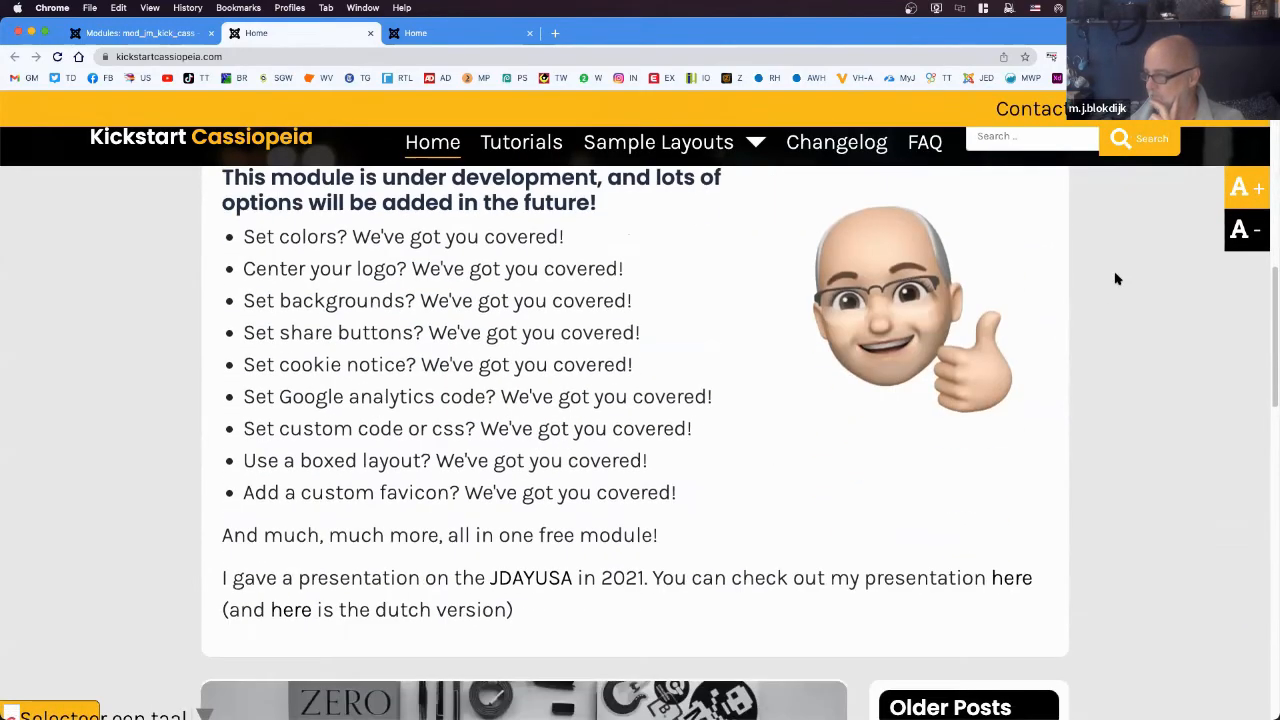
left_click(168, 36)
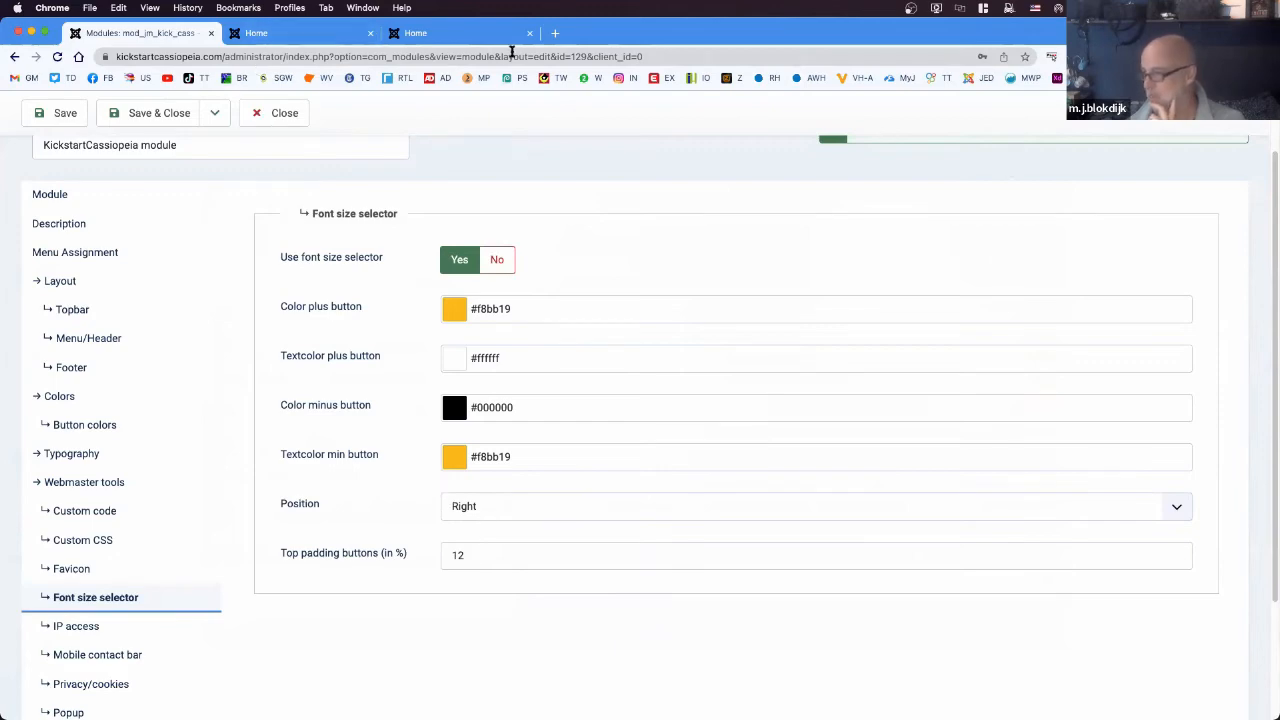
left_click(286, 33)
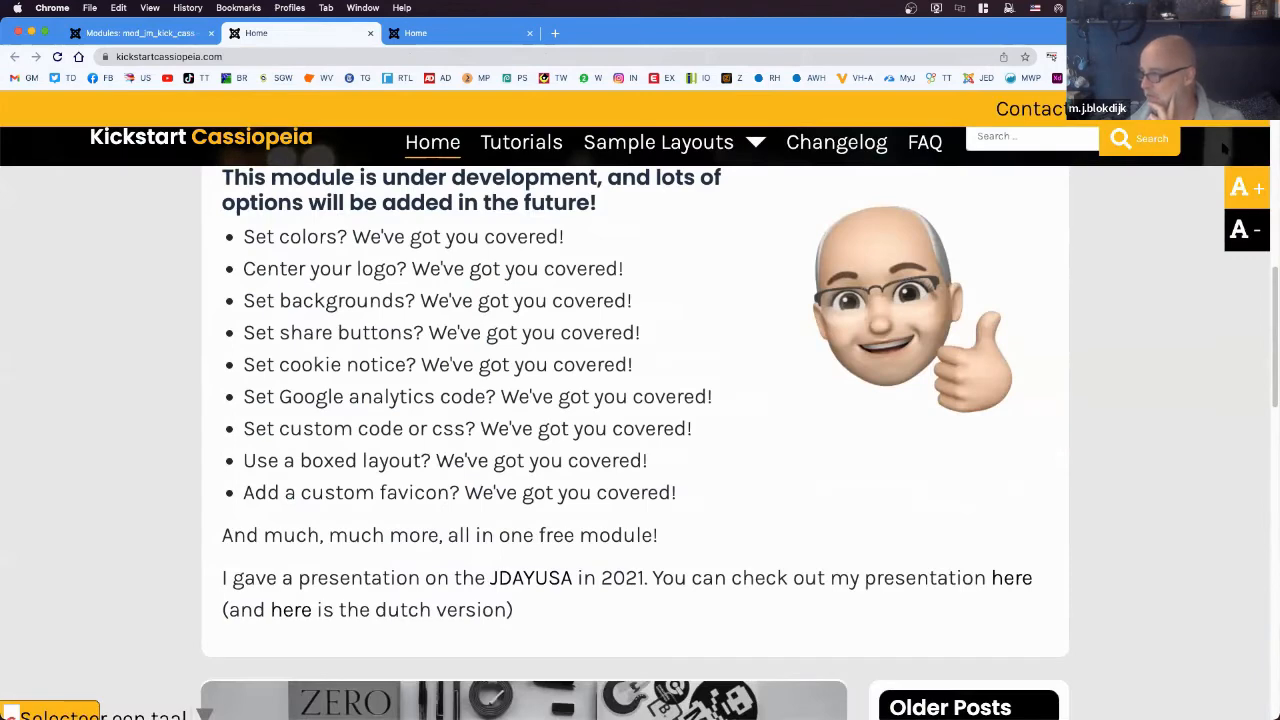
scroll(1224, 148, "up", 10)
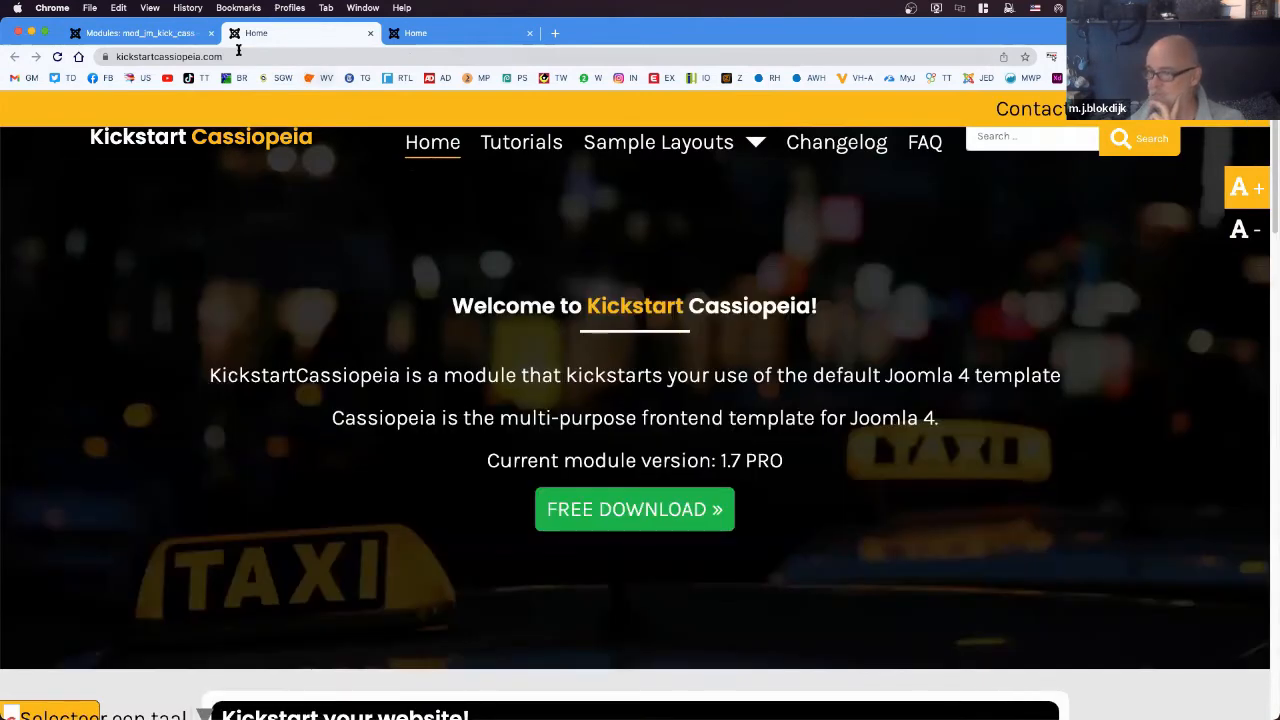
left_click(176, 36)
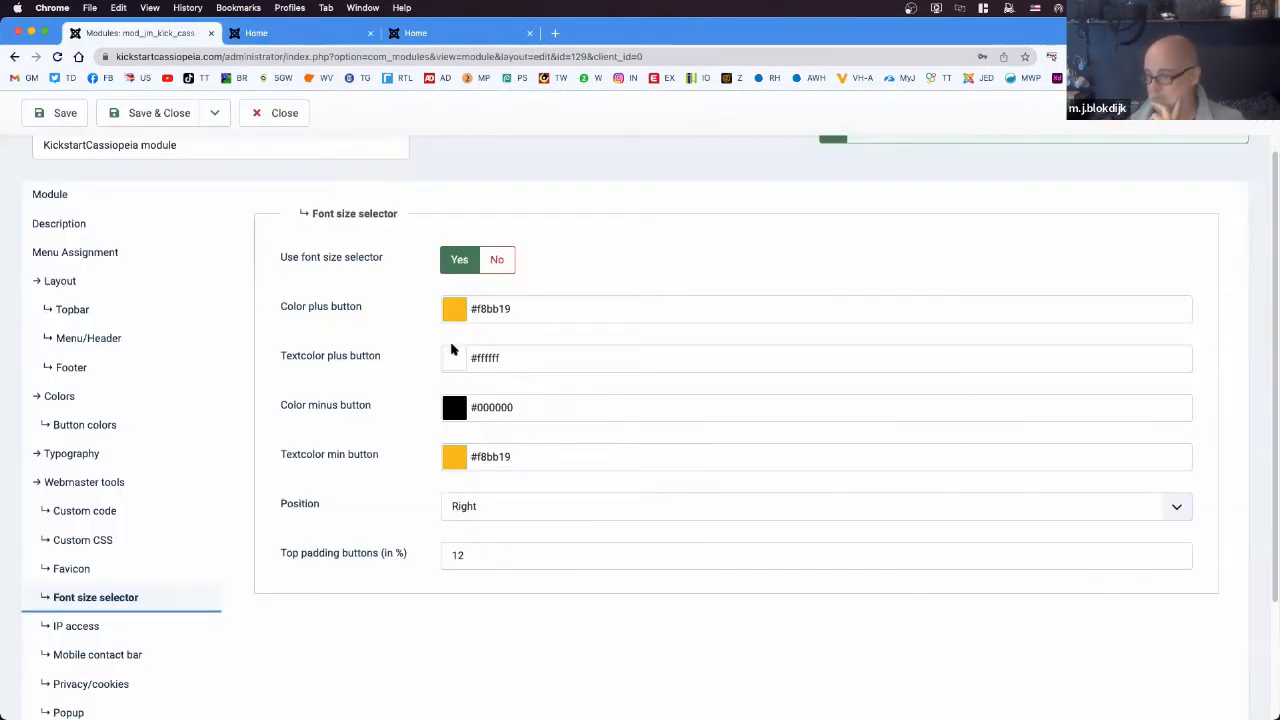
- Enable restricted IP access in the IP access settings
scroll(150, 511, "down", 5)
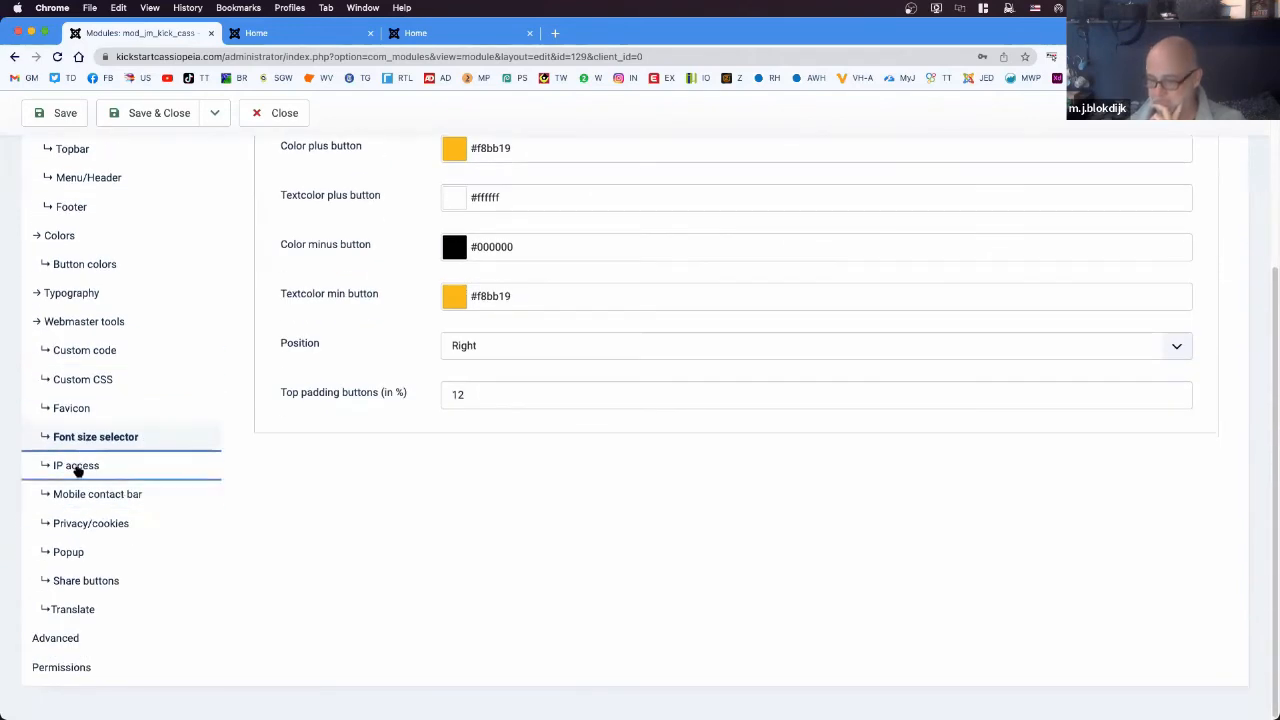
left_click(78, 468)
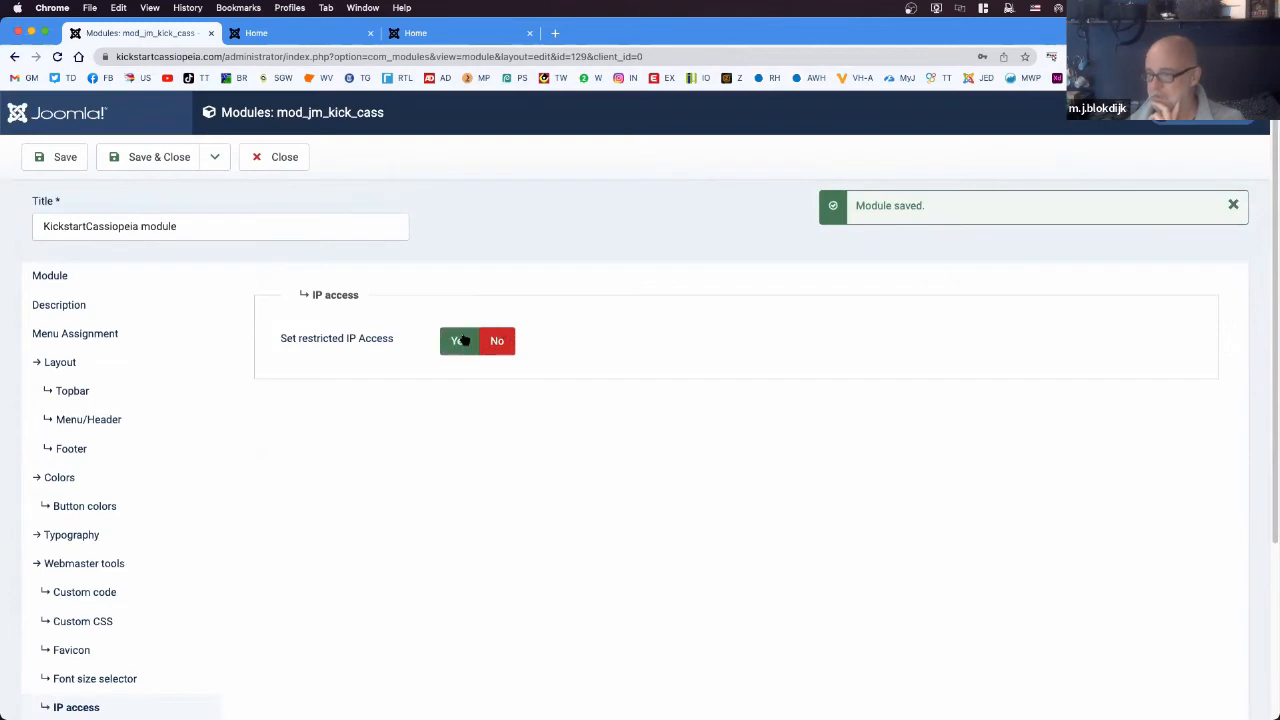
left_click(452, 345)
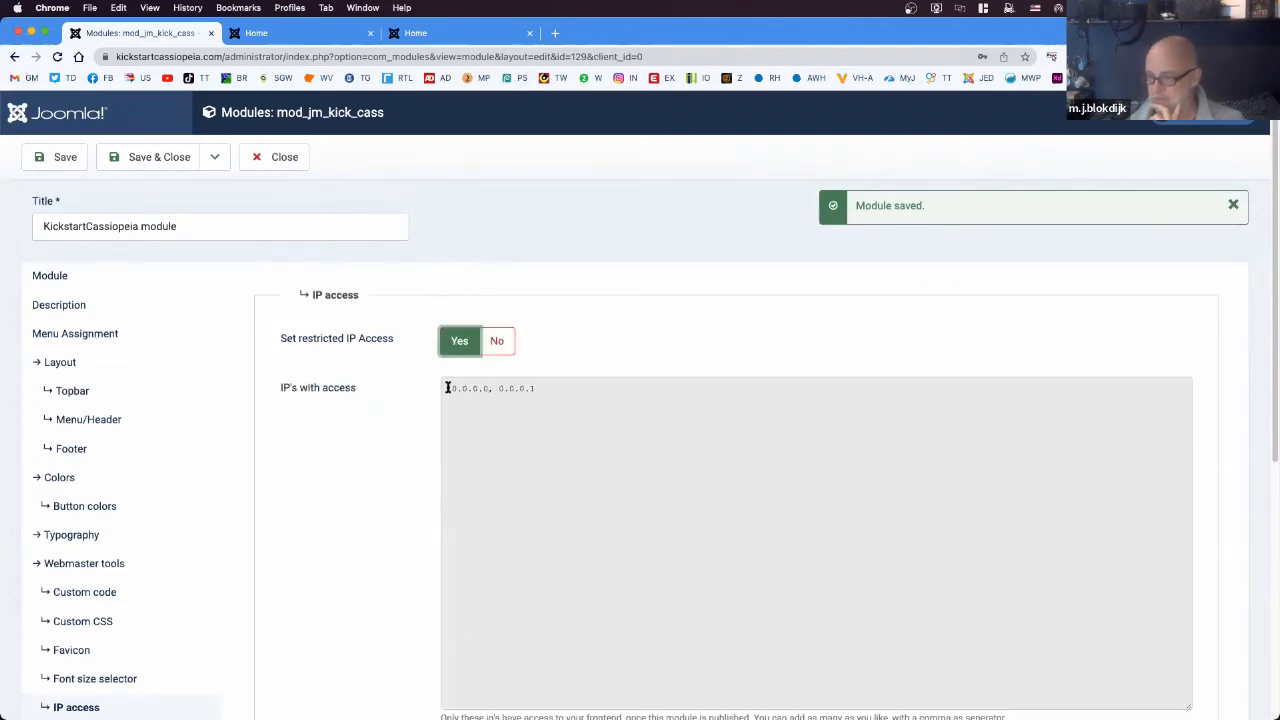
- Examine the list of IPs with access and the offline message for visitors without access
left_click_drag(565, 386, 441, 385)
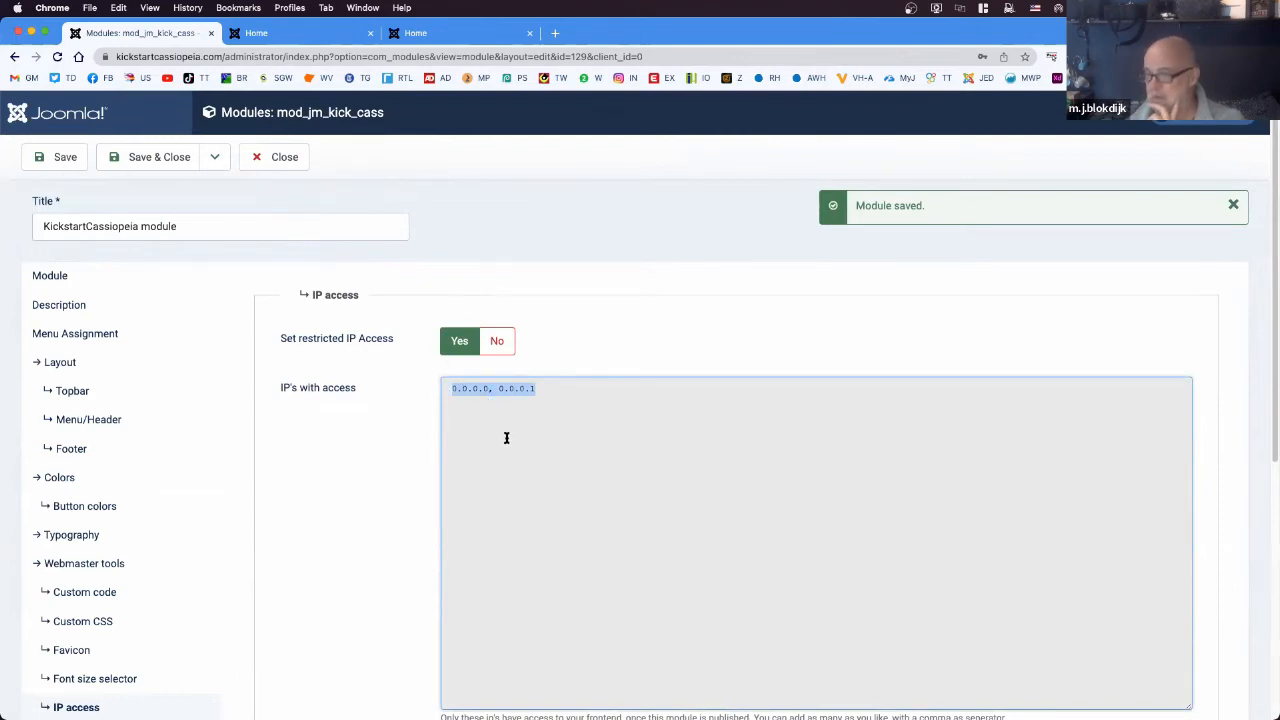
scroll(506, 438, "down", 5)
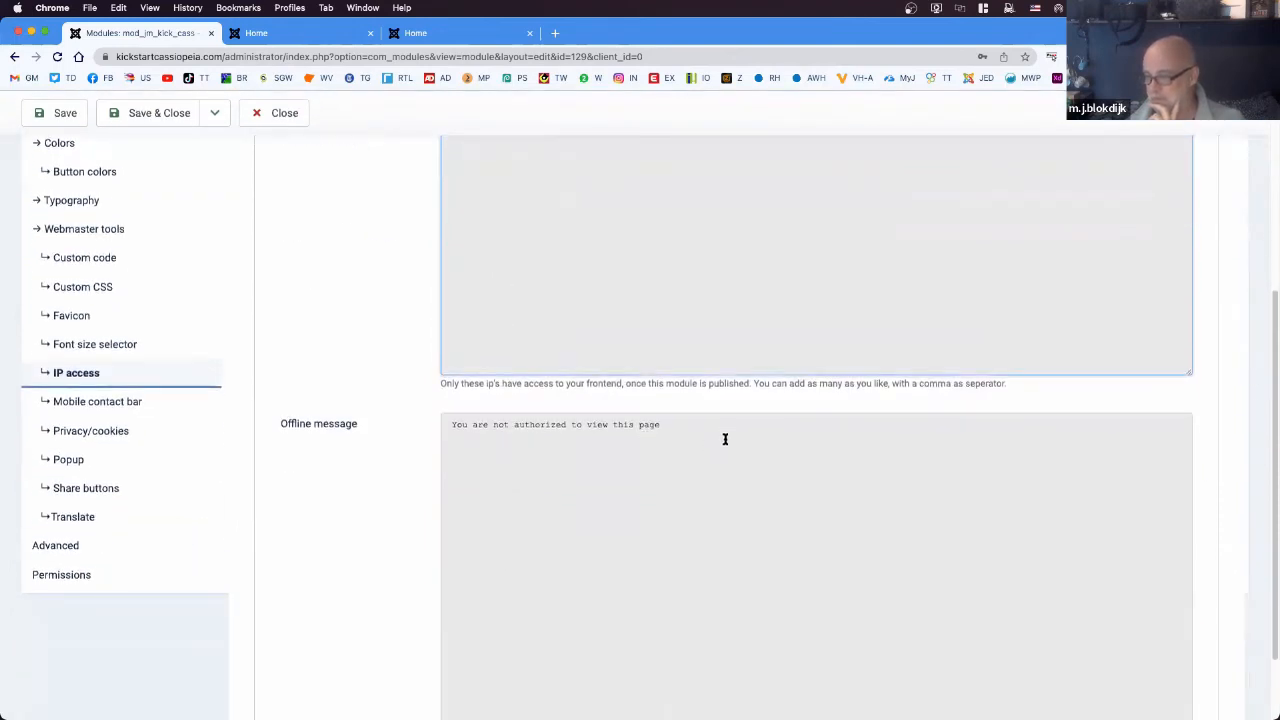
left_click_drag(725, 439, 443, 420)
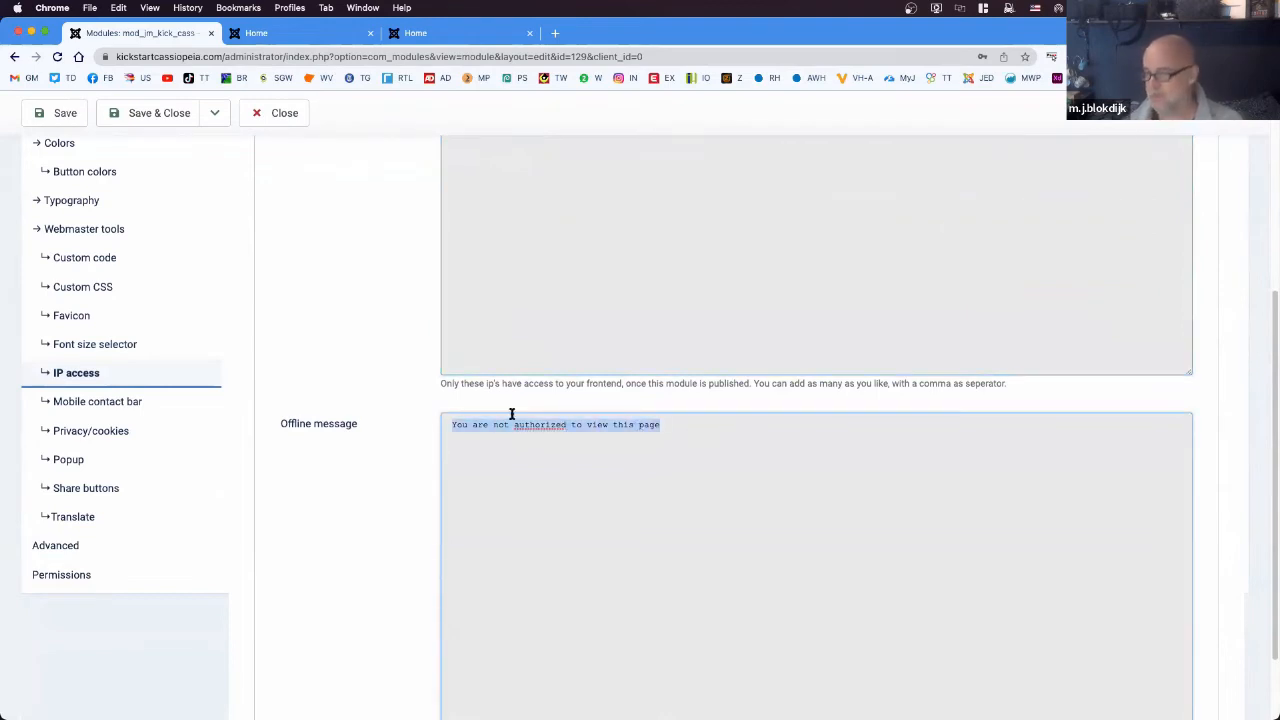
scroll(512, 414, "up", 5)
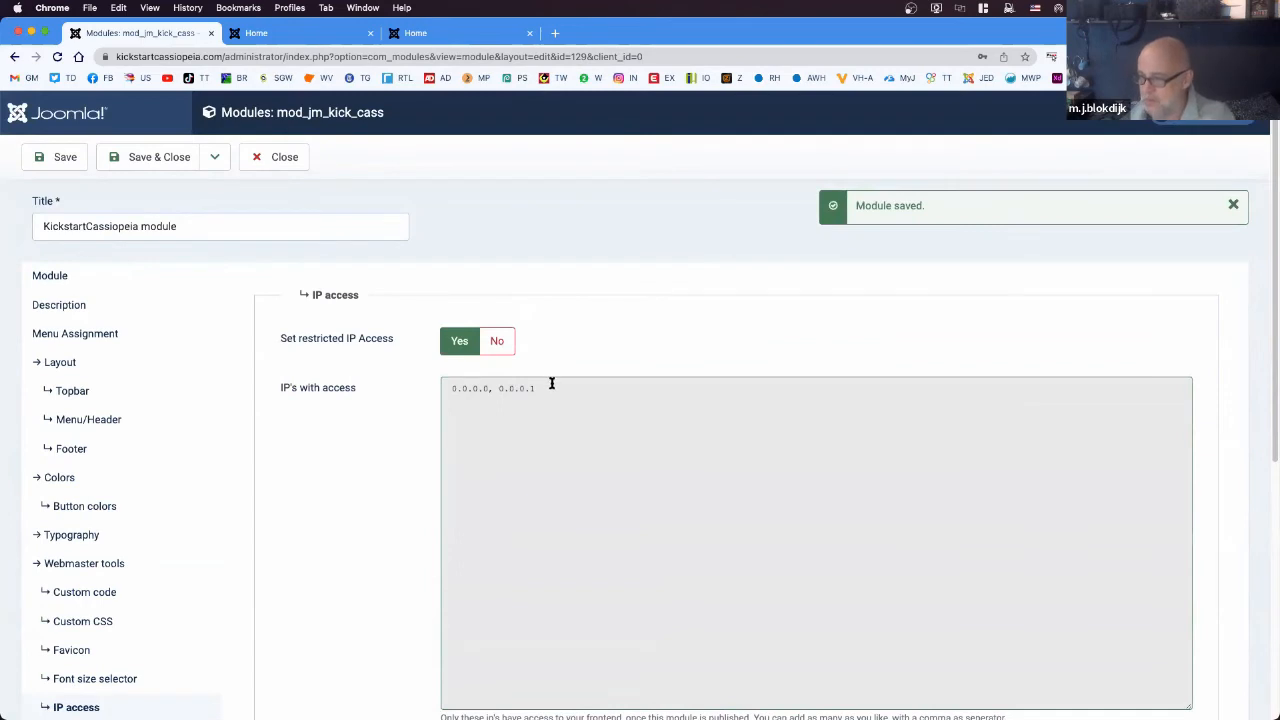
left_click_drag(551, 384, 457, 380)
scroll(566, 446, "down", 5)
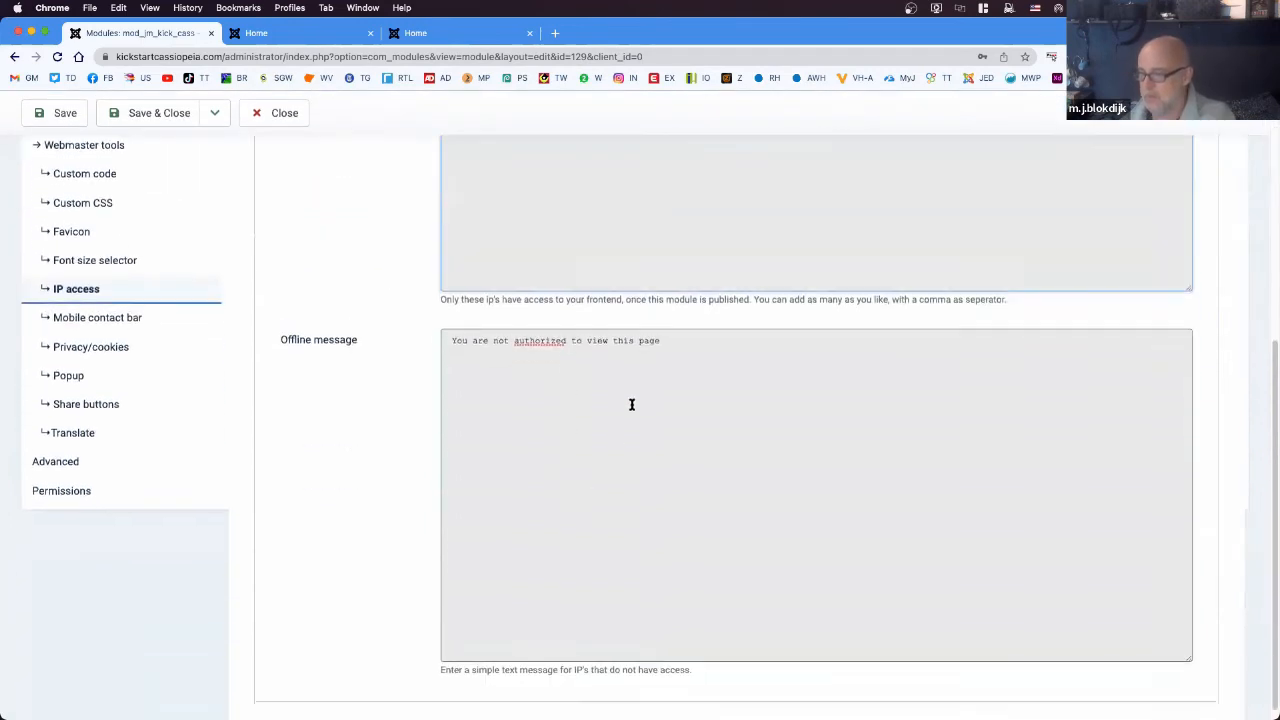
left_click_drag(684, 345, 445, 340)
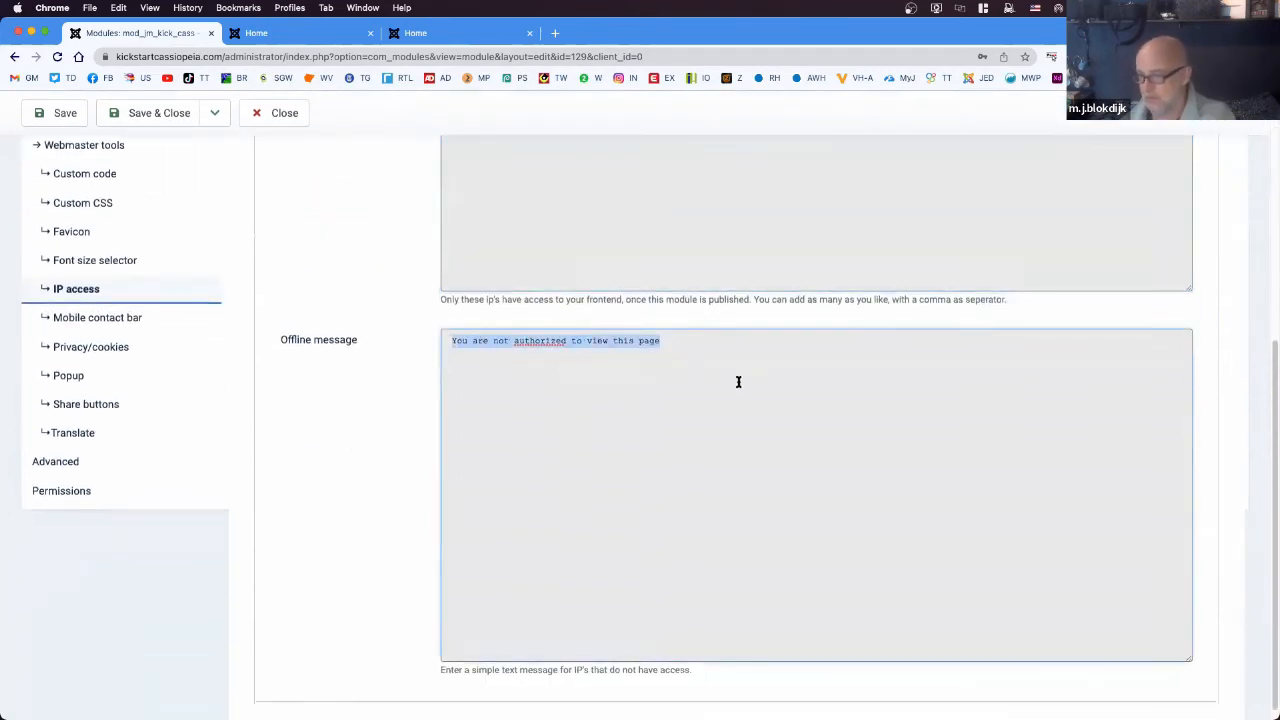
scroll(583, 386, "up", 5)
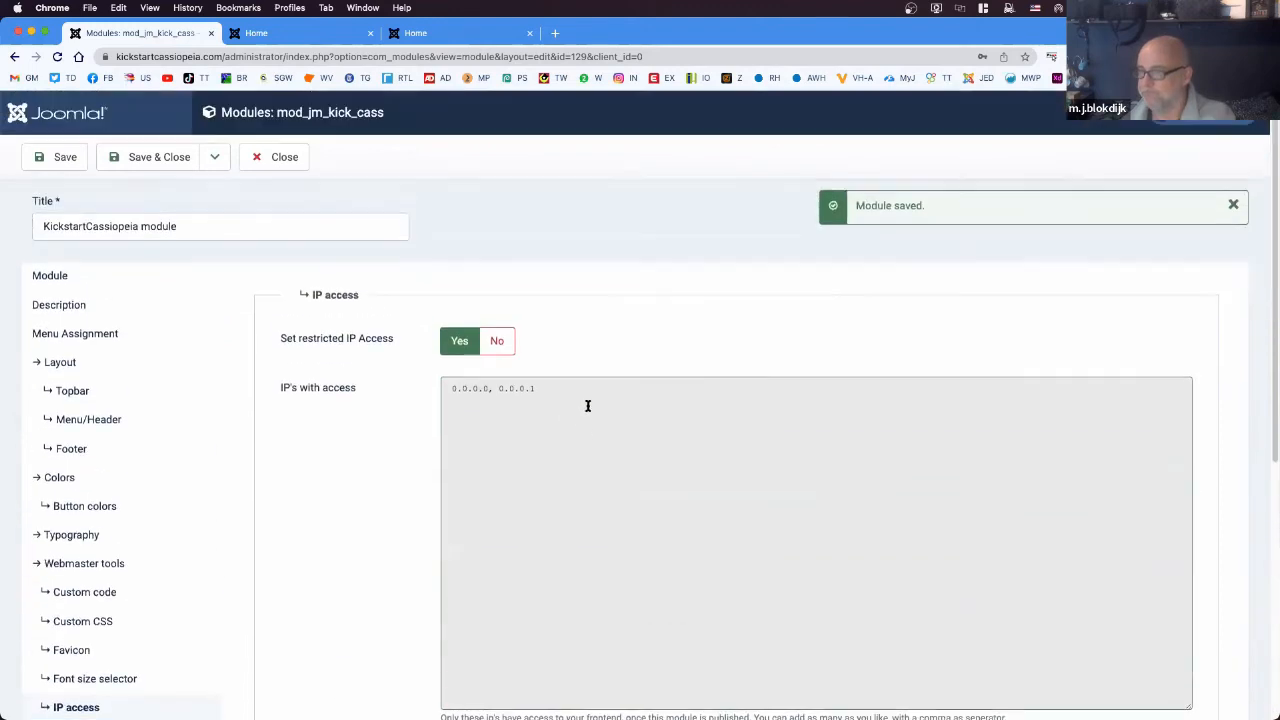
- Disable restricted IP access and open the mobile contact bar settings
left_click(497, 341)
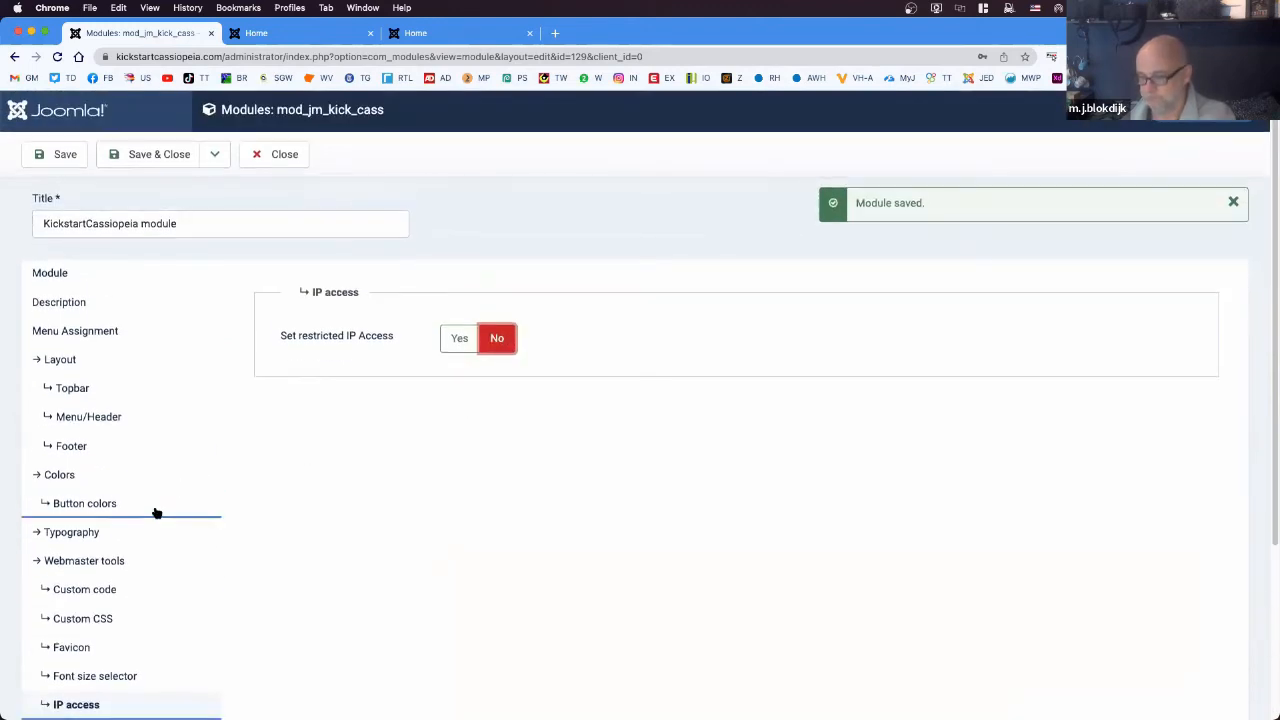
scroll(157, 511, "down", 5)
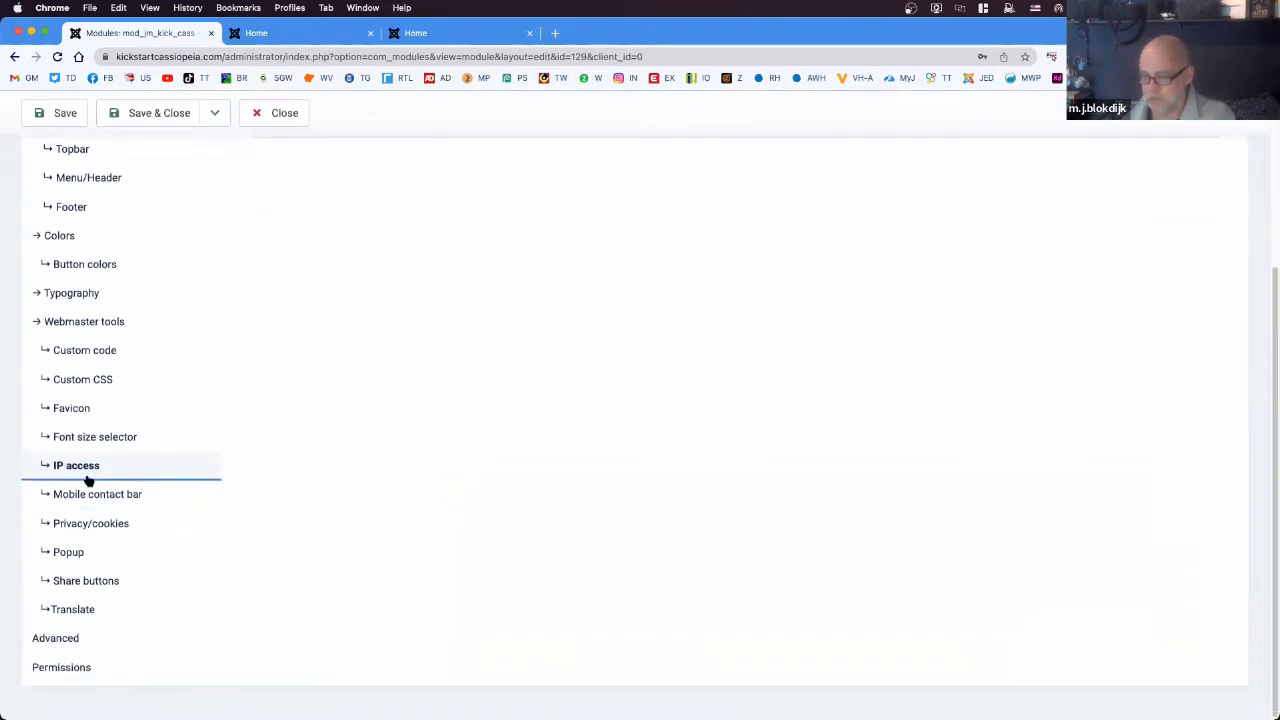
left_click(82, 496)
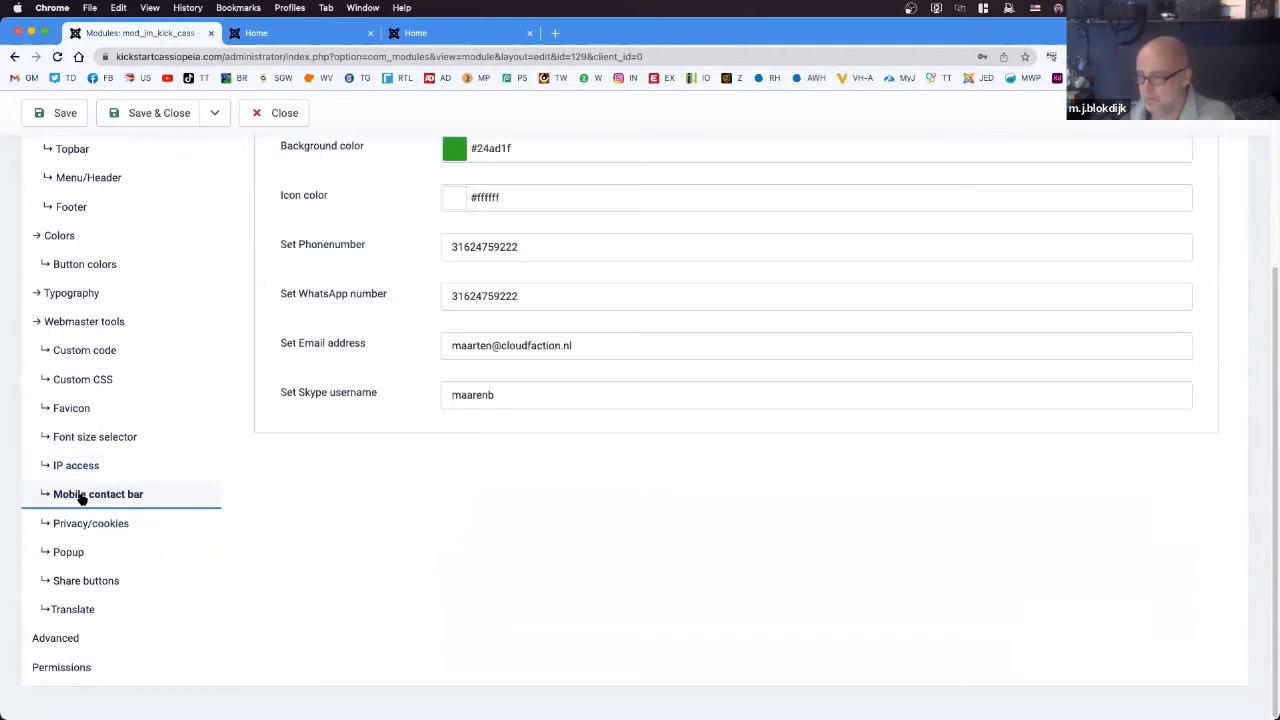
- Check the mobile contact bar on the home page by narrowing the browser window to phone width, and widen the window again
left_click(329, 34)
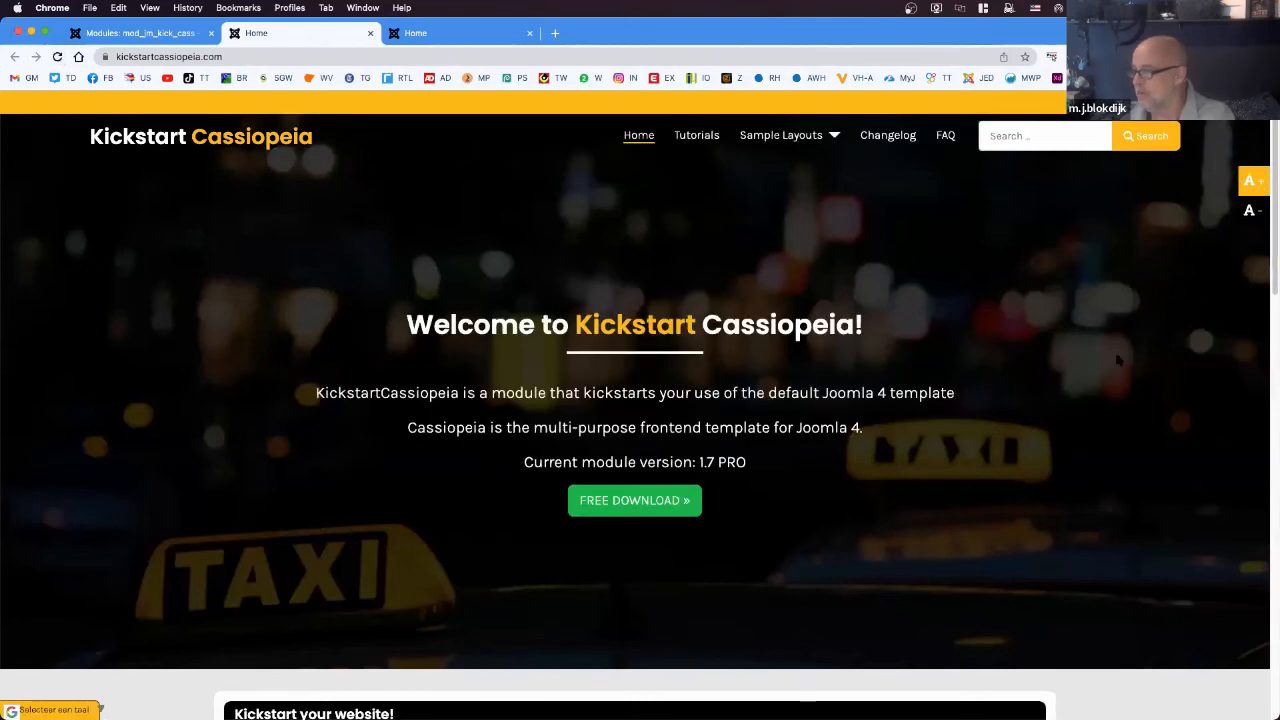
left_click_drag(1277, 351, 386, 351)
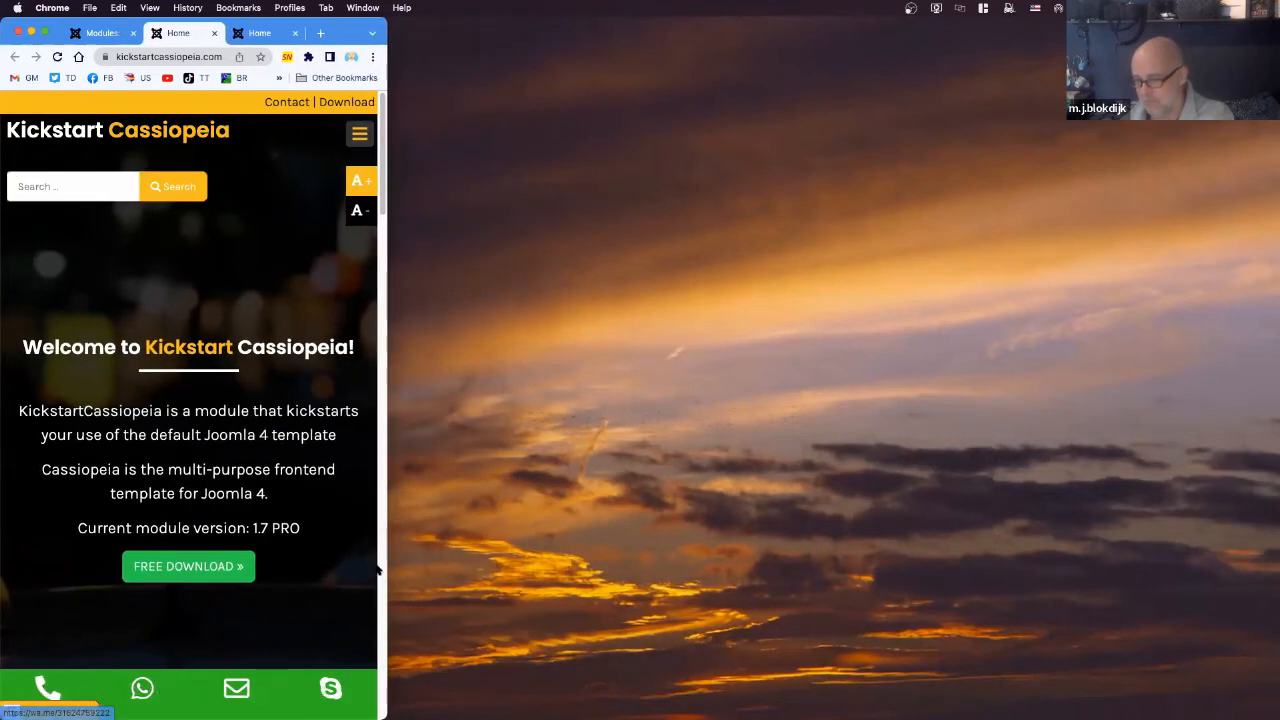
left_click_drag(386, 538, 1150, 538)
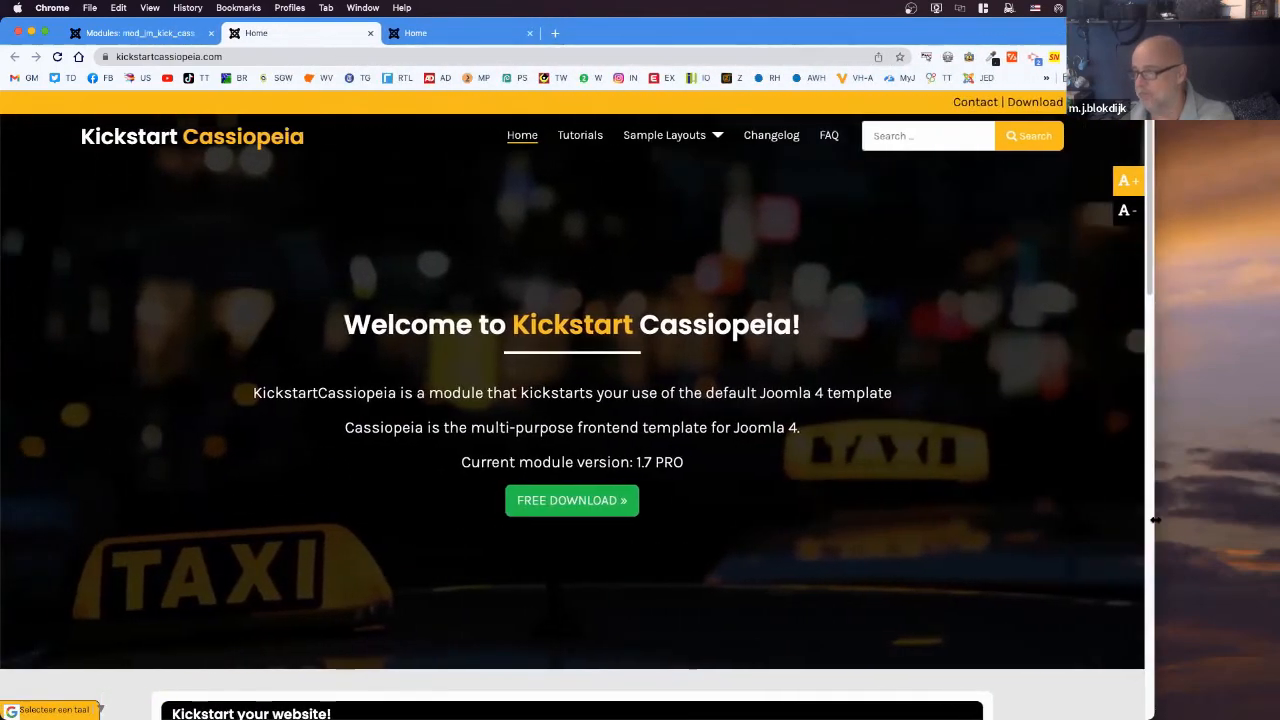
- Review the phone number, WhatsApp number, email address and Skype username fields in the mobile contact bar settings
left_click(143, 34)
scroll(631, 321, "up", 5)
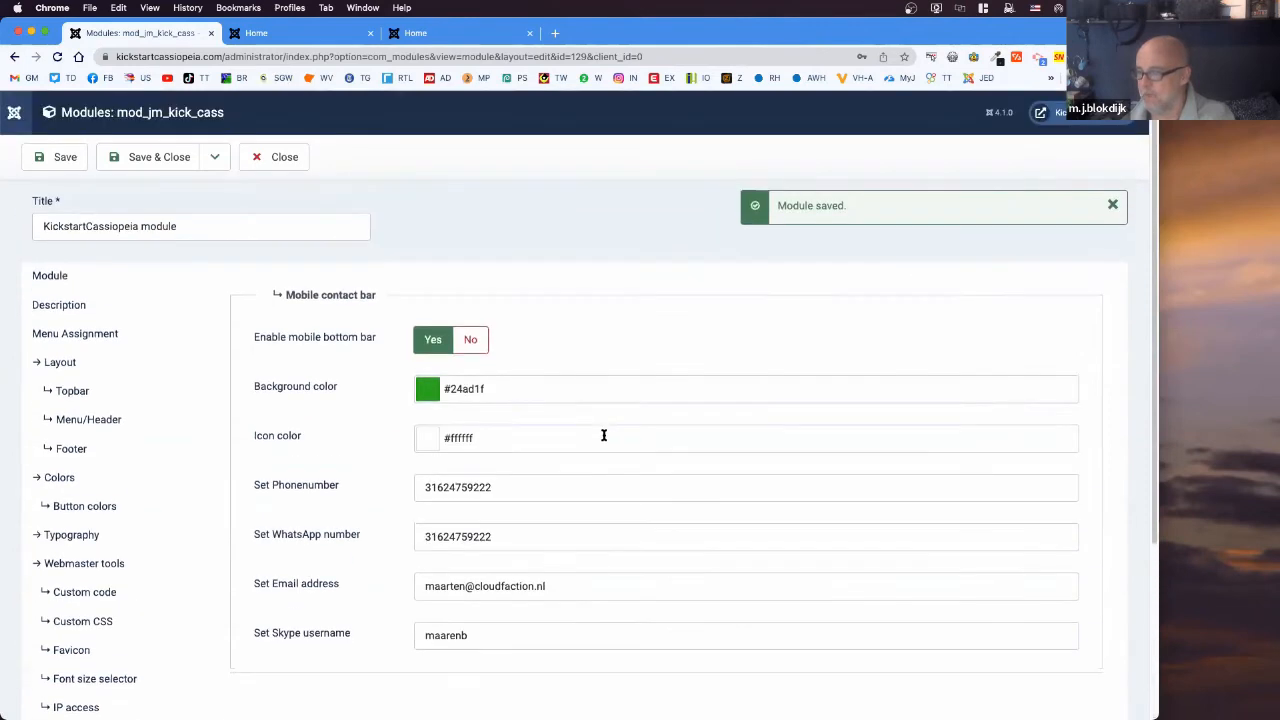
double_click(512, 488)
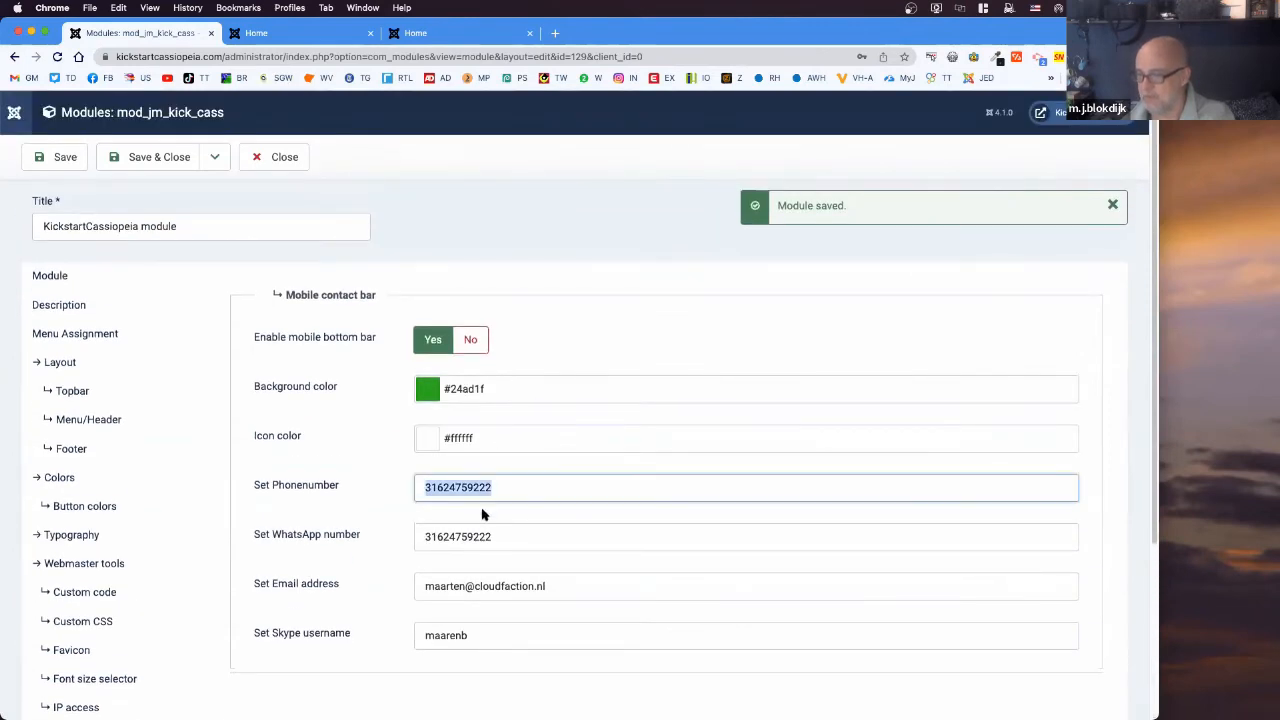
double_click(522, 539)
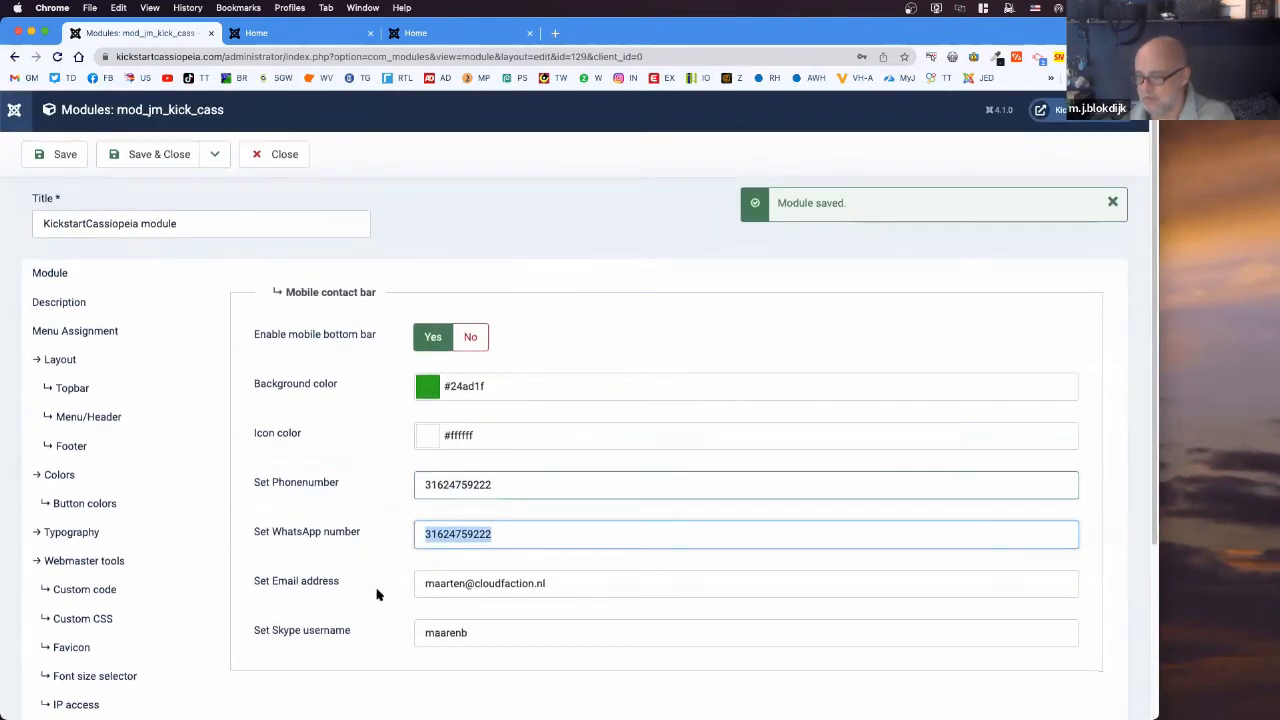
left_click_drag(574, 586, 441, 601)
left_click_drag(491, 636, 394, 639)
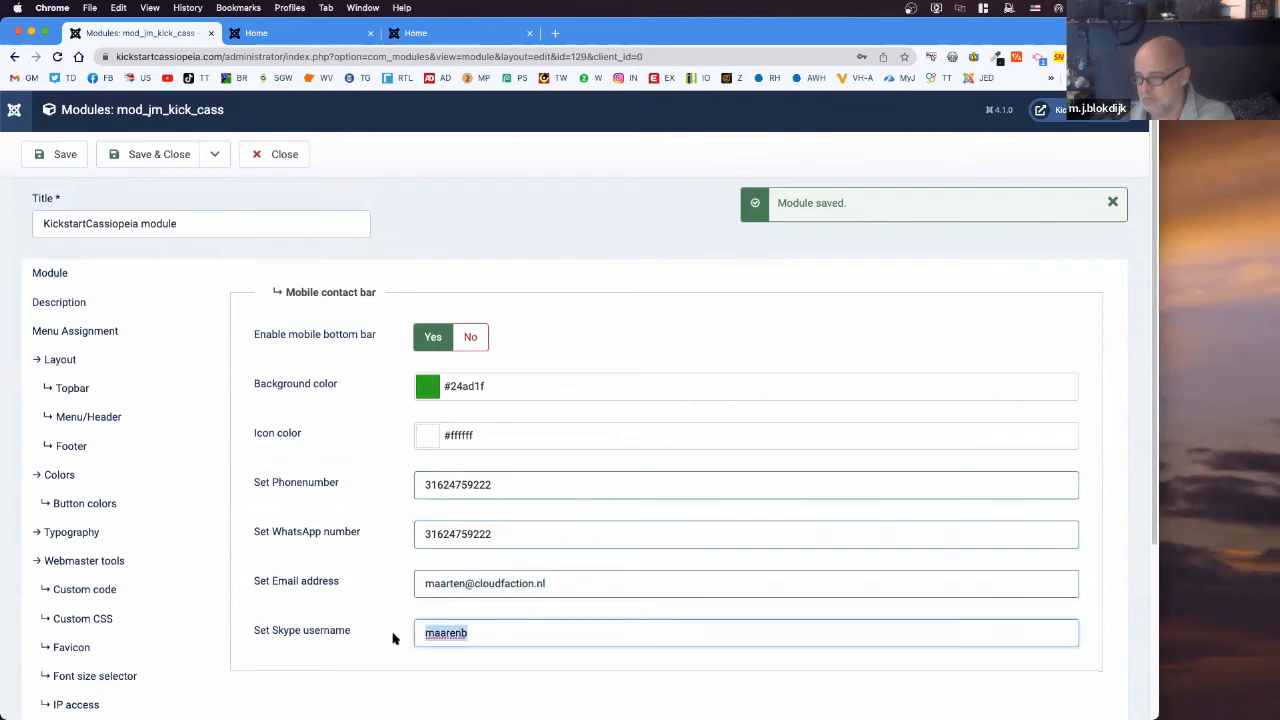
- Set the mobile contact bar's background color to orange #ad611f and save the module
left_click(510, 386)
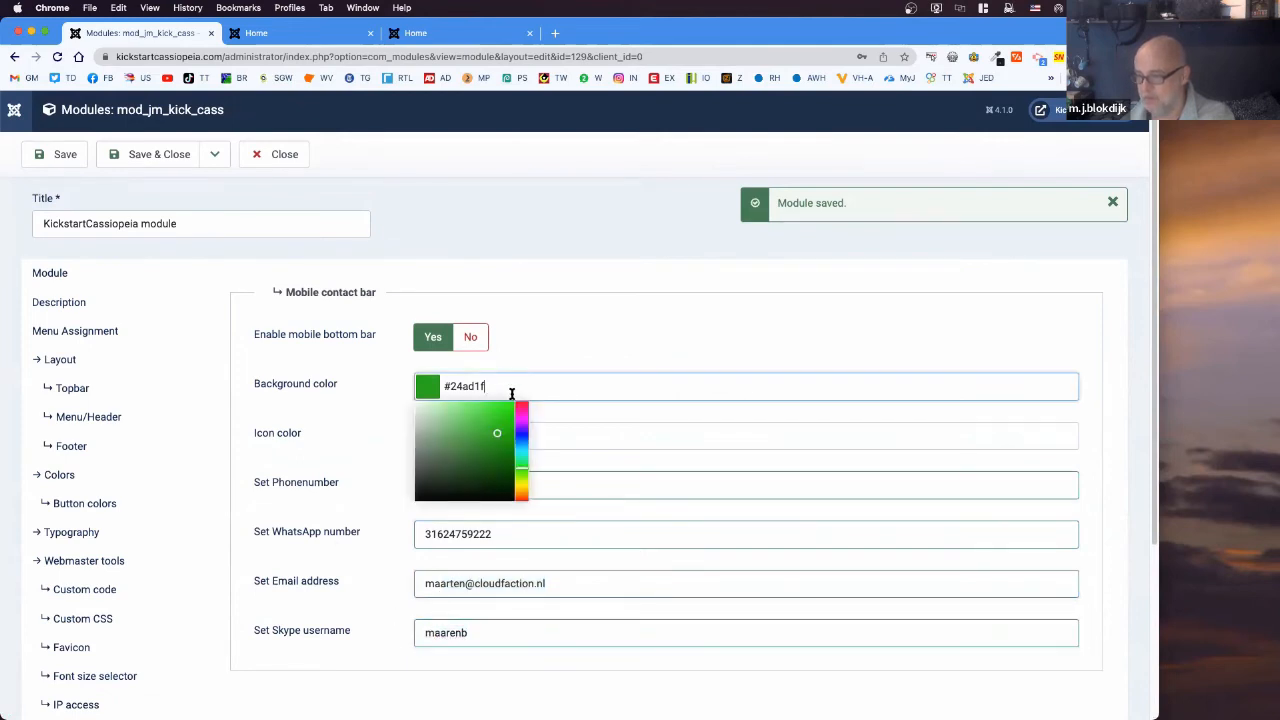
left_click_drag(521, 486, 521, 497)
left_click(623, 426)
left_click(76, 160)
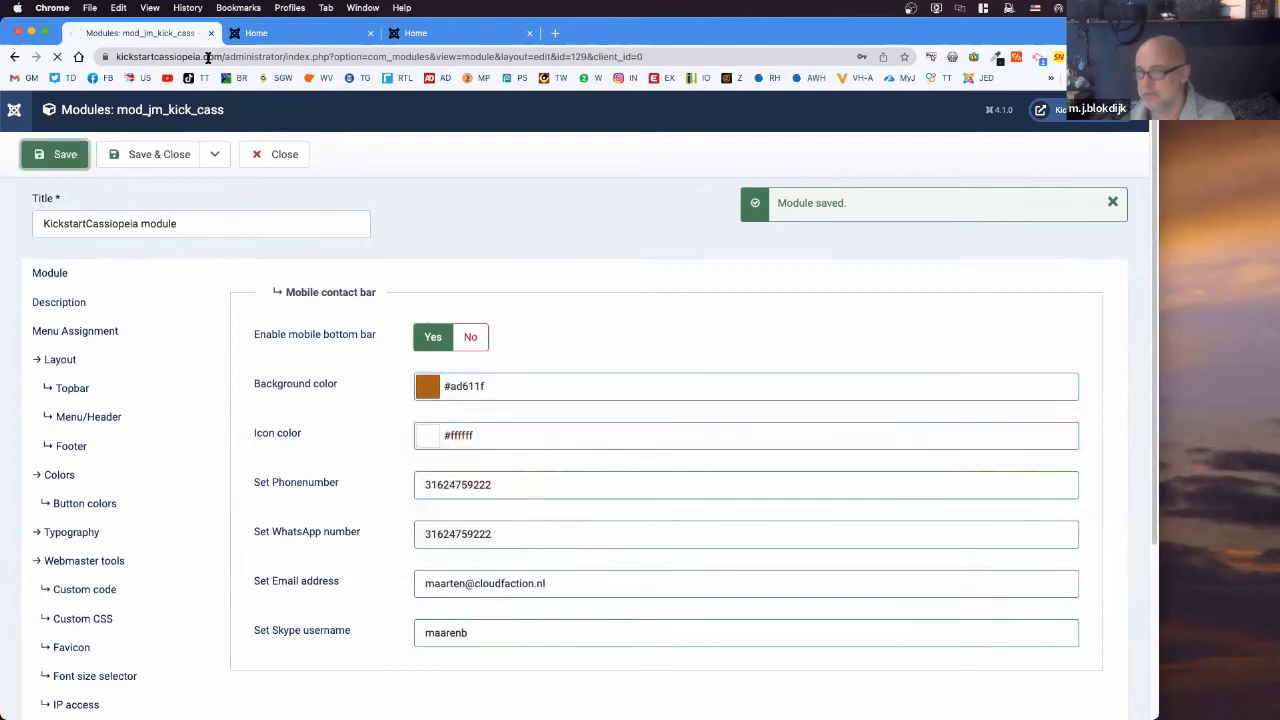
- Check the contact bar's orange background on the home page by resizing the browser window, and return to the module settings
left_click(270, 34)
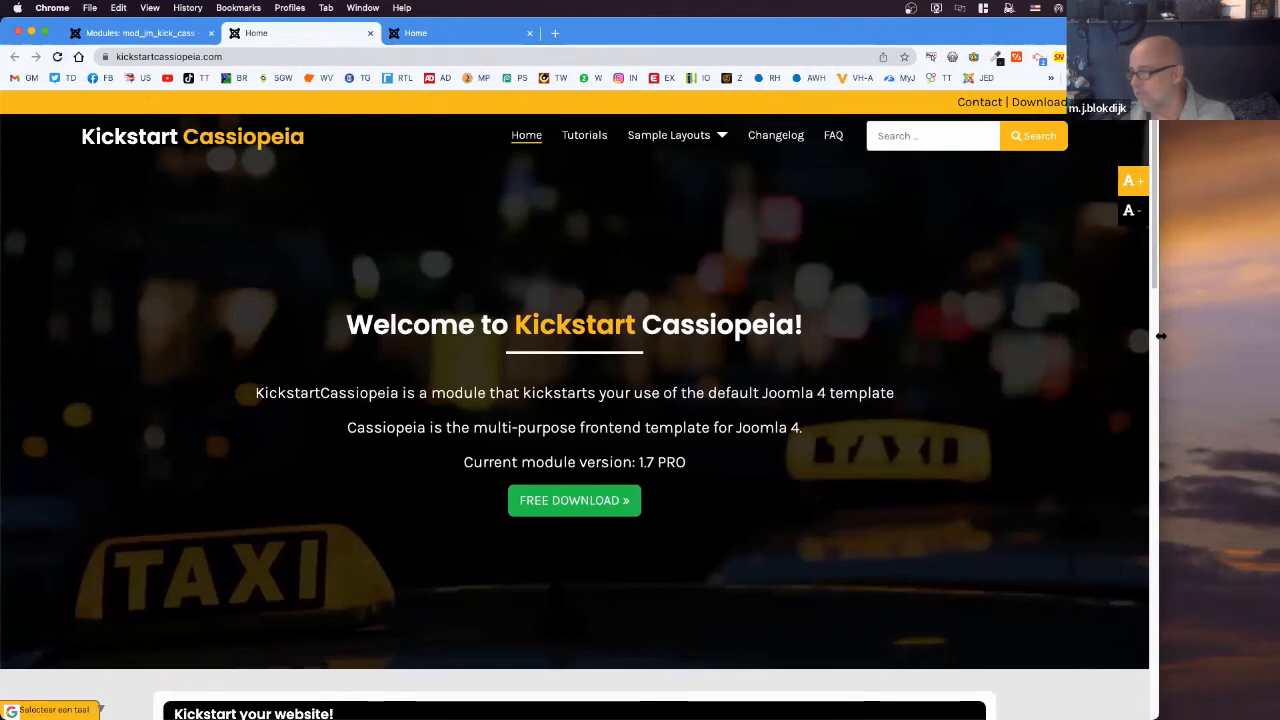
left_click_drag(1157, 336, 1040, 355)
left_click(129, 36)
- Set the mobile contact bar's background color to green #1fad2d and save the module
left_click(470, 388)
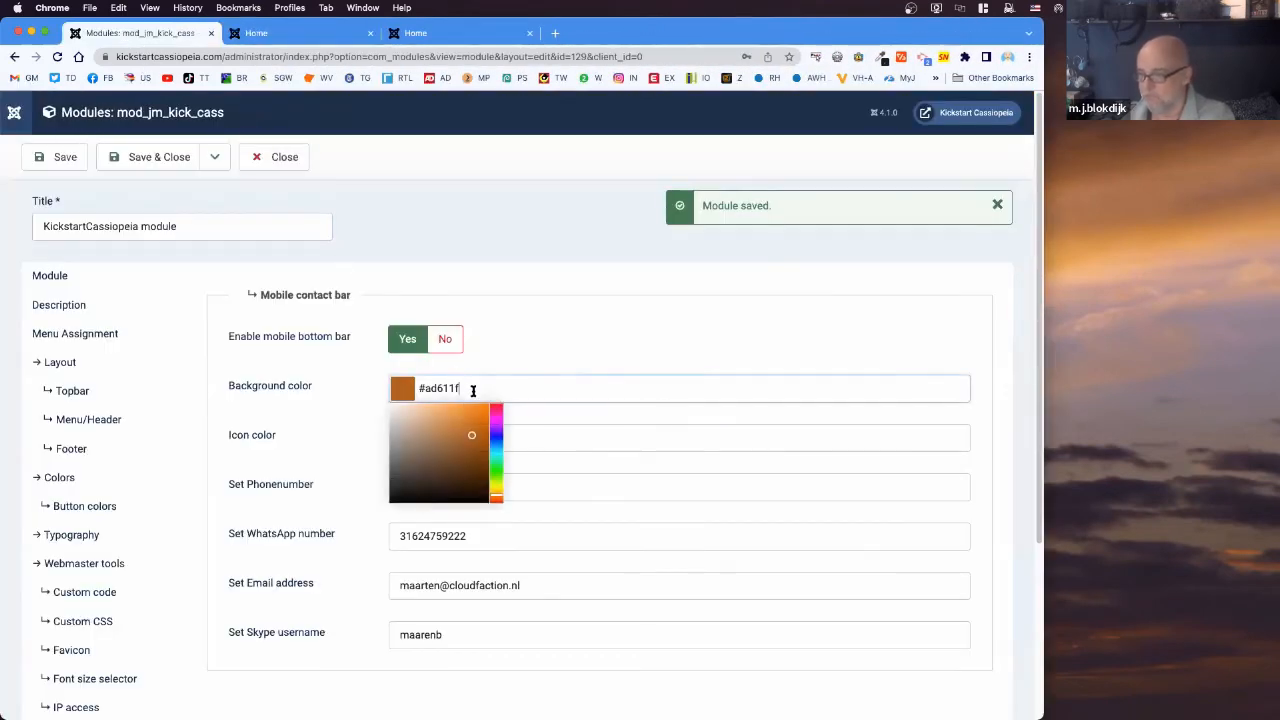
left_click(497, 466)
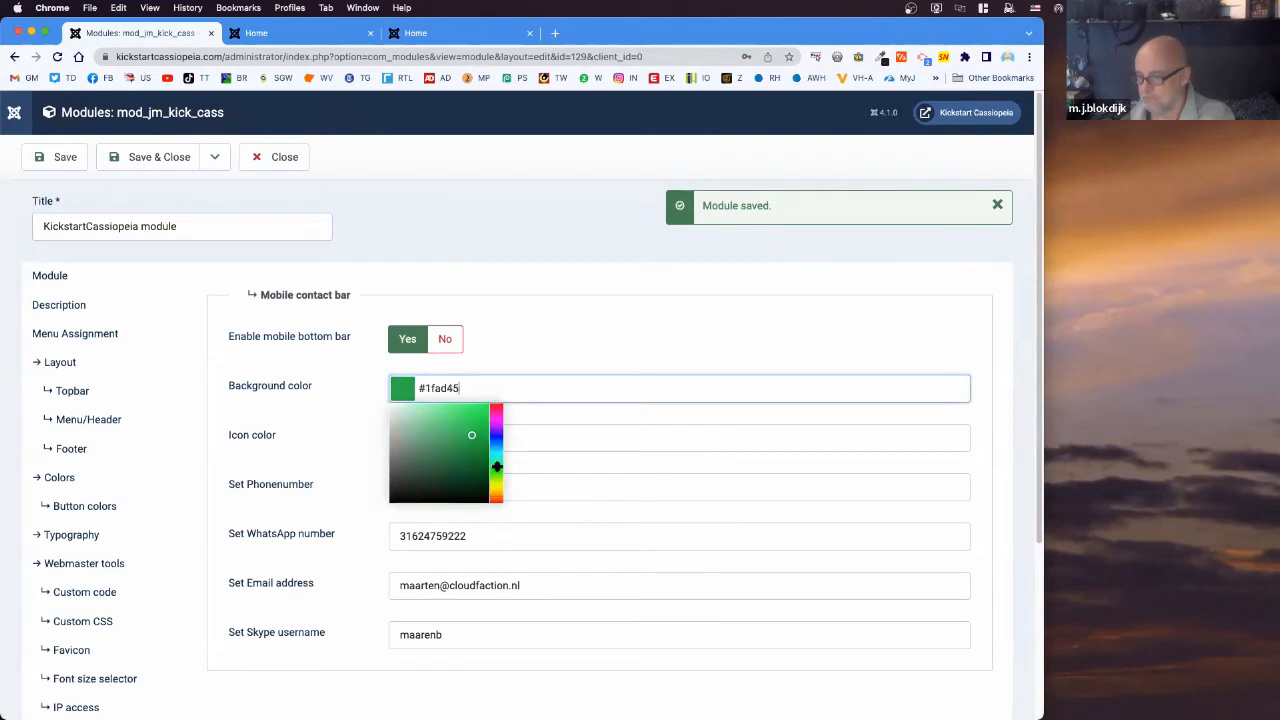
left_click(651, 334)
left_click(65, 158)
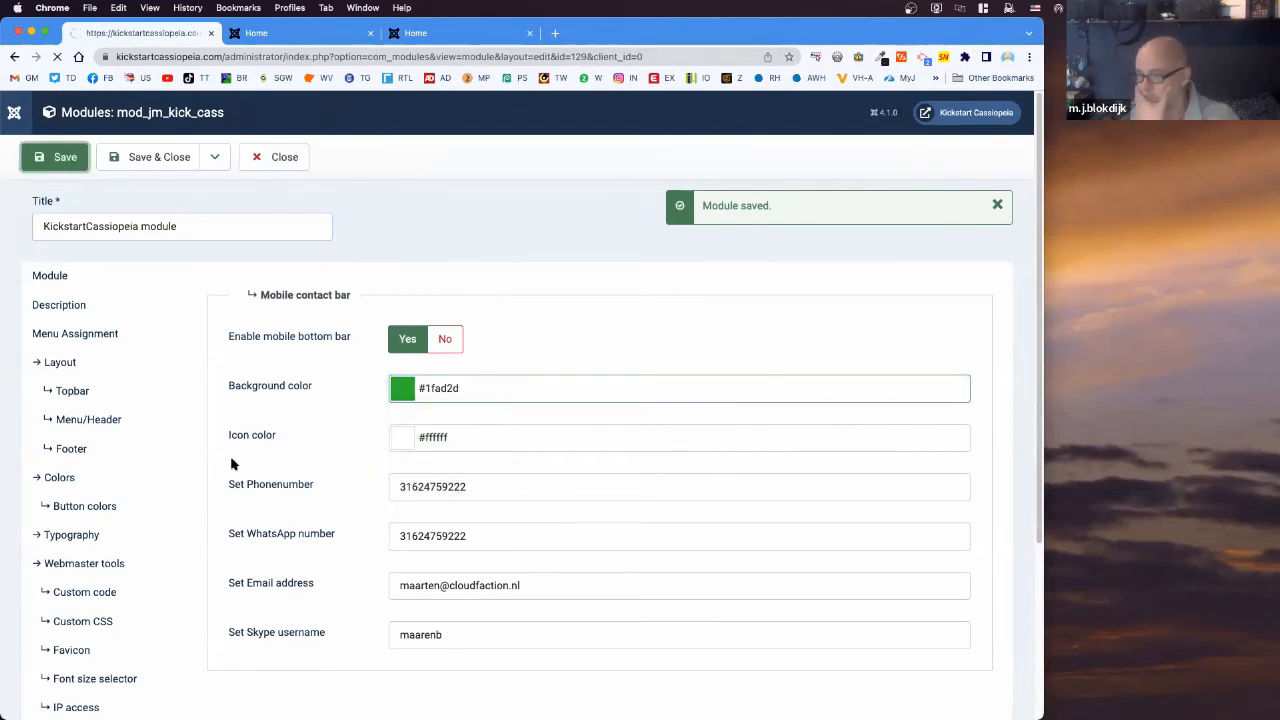
- Open the module's privacy and cookie notice settings
scroll(114, 494, "down", 3)
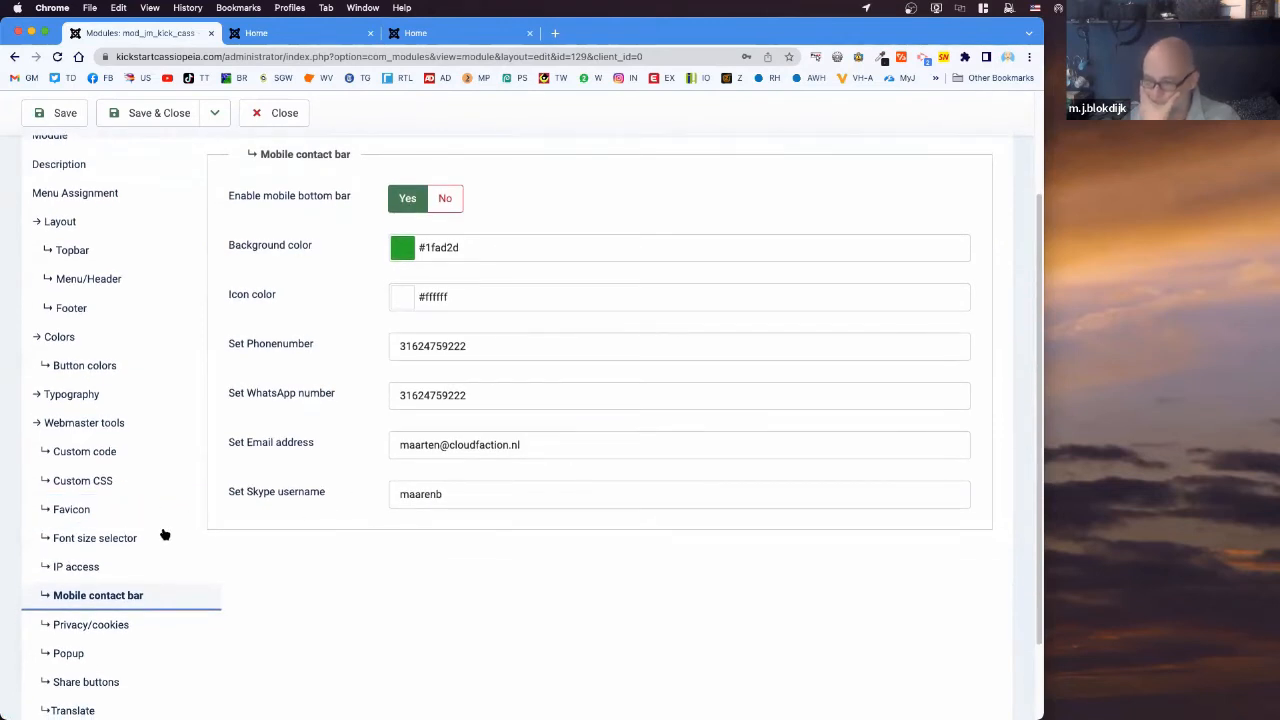
scroll(150, 543, "down", 1)
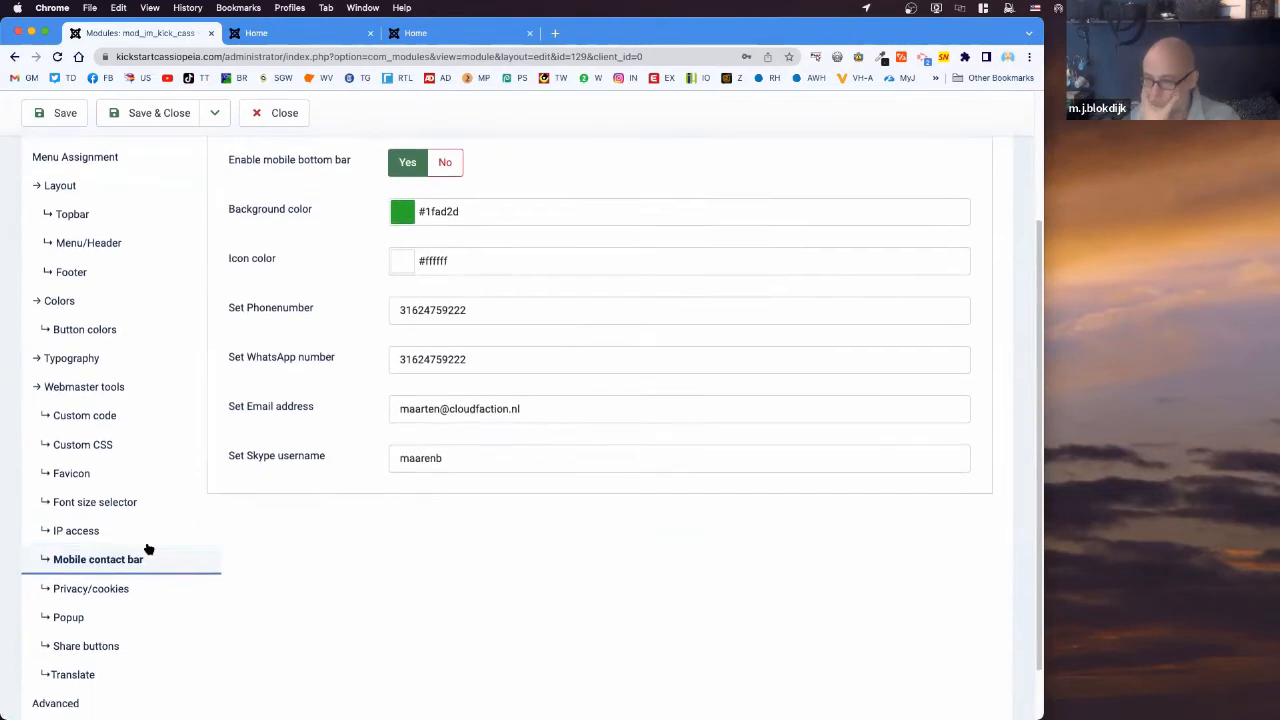
left_click(96, 588)
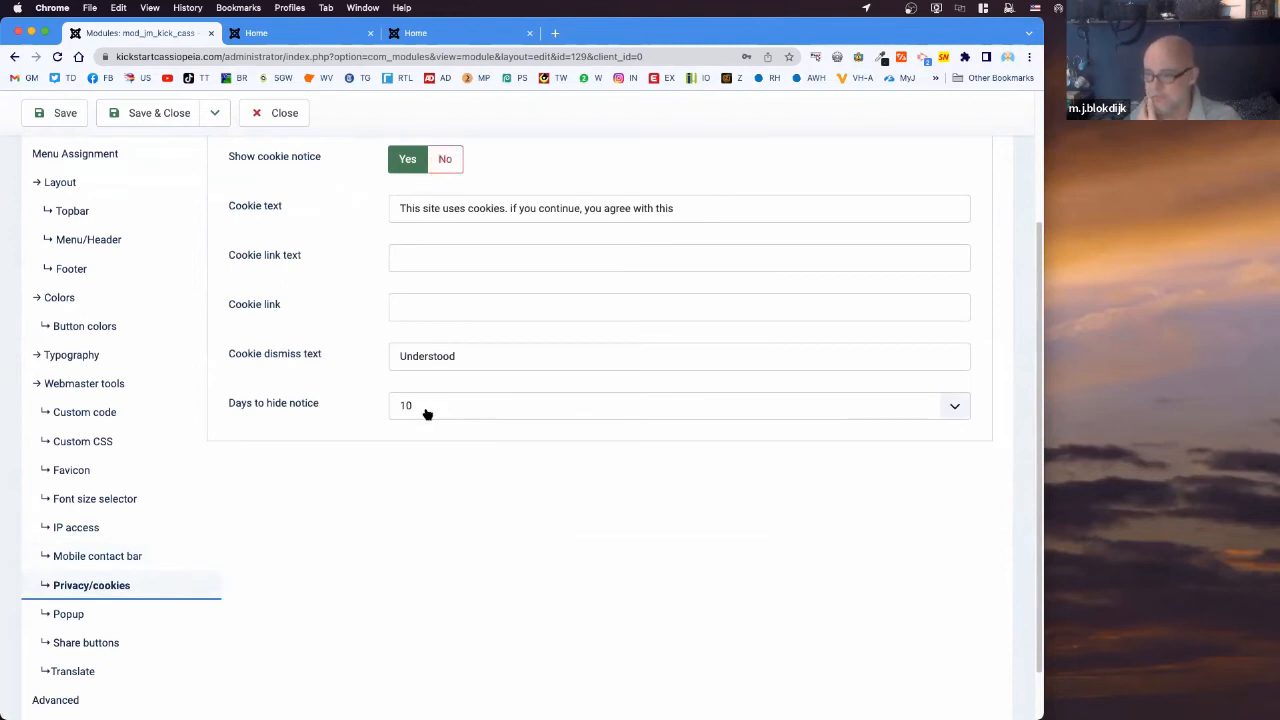
- Open kickstartcassiopeia.com in an incognito window, examine its cookie notice and close the window
left_click(332, 38)
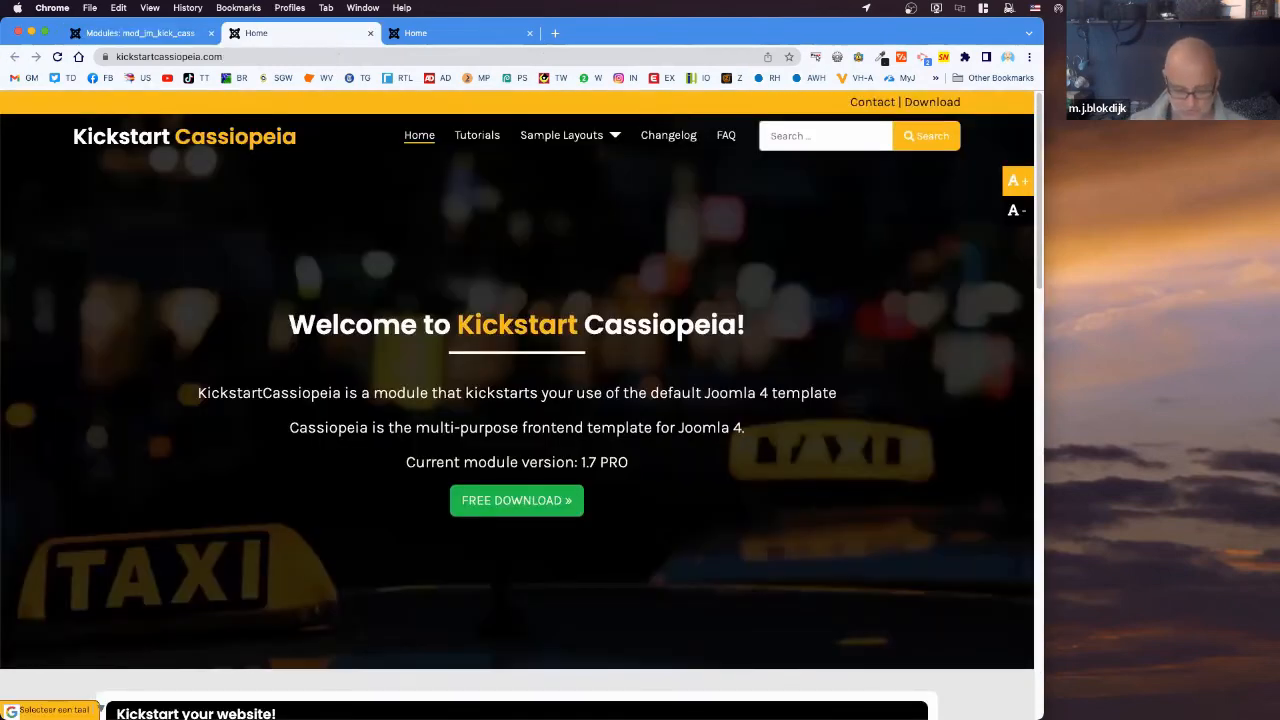
key("super+shift+n")
type("kic")
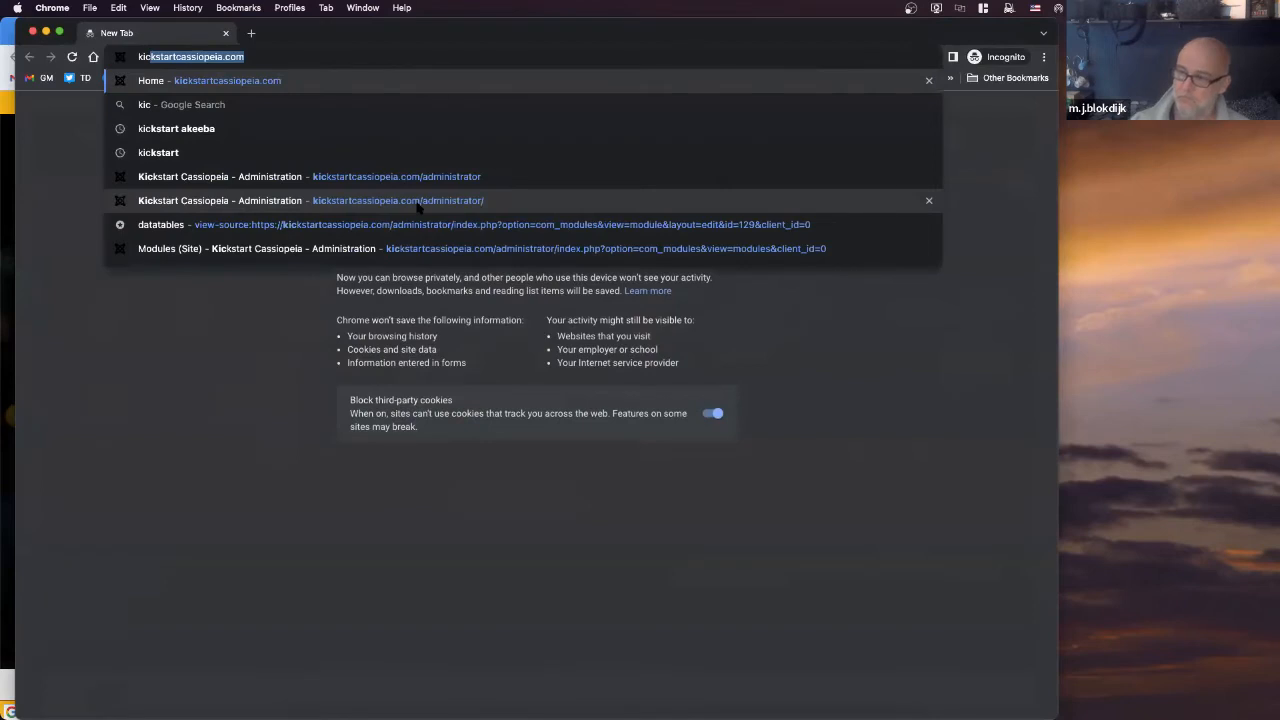
key("Return")
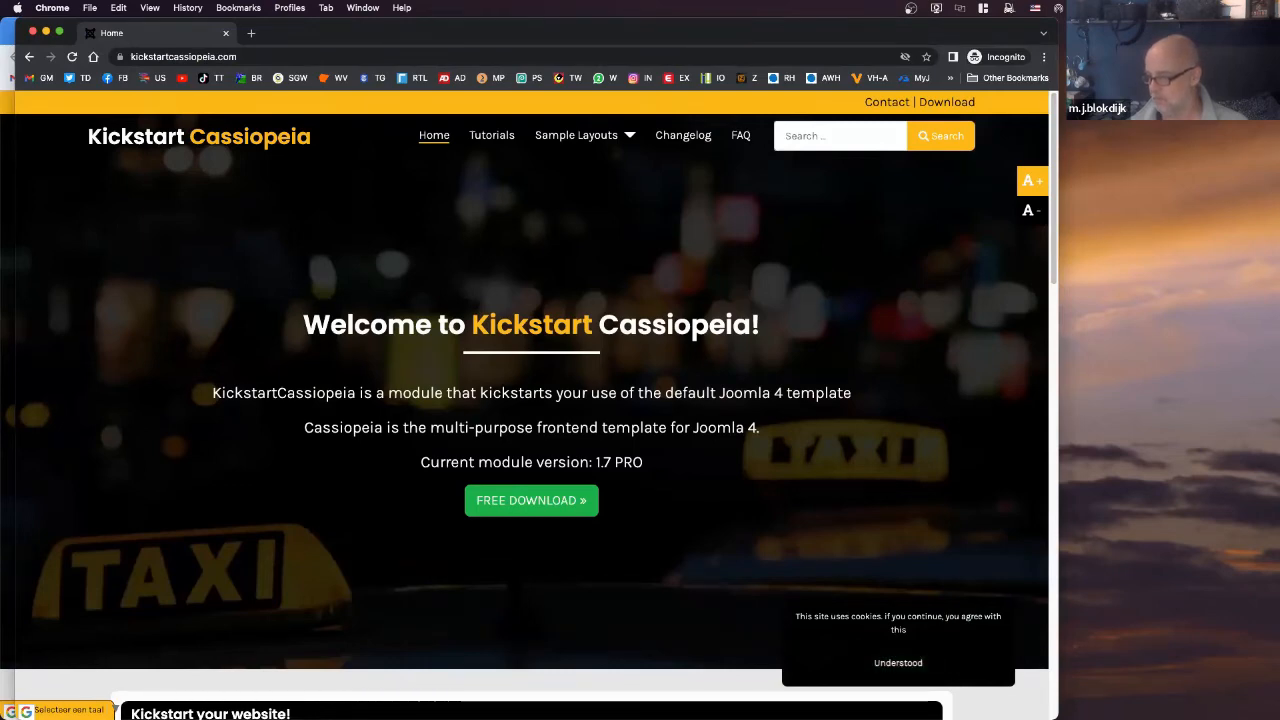
left_click_drag(851, 616, 906, 630)
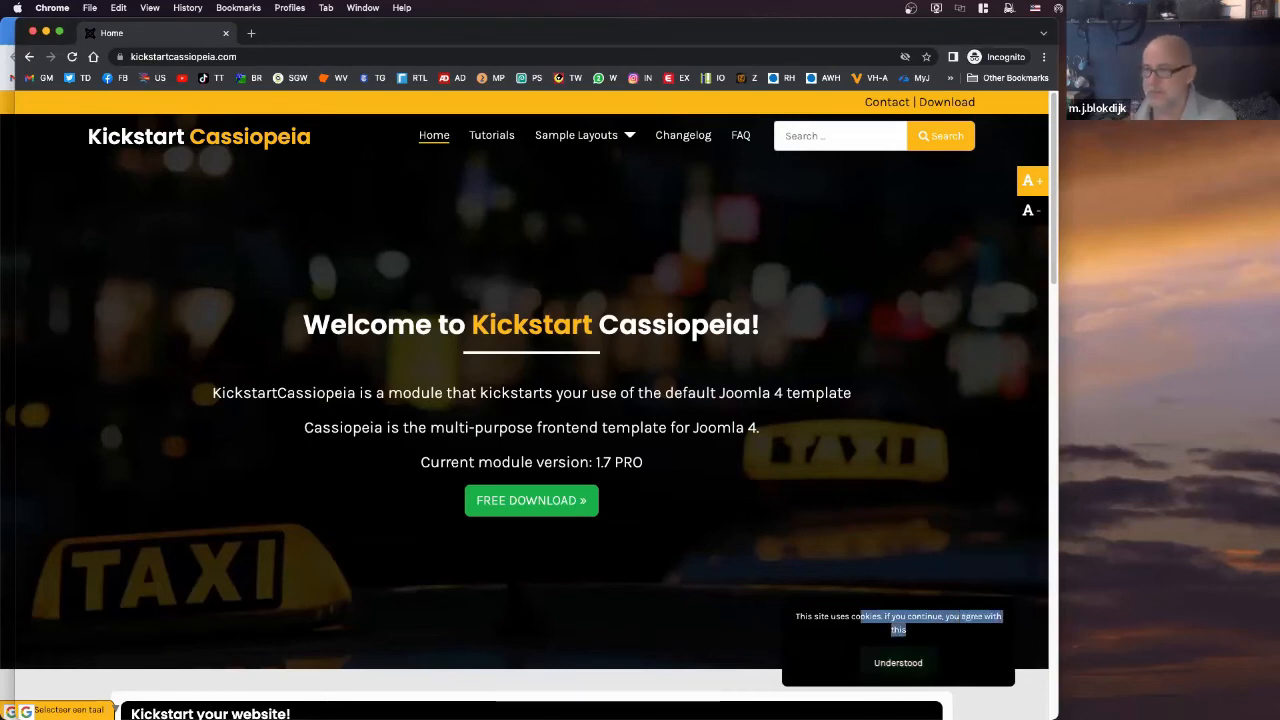
left_click(226, 34)
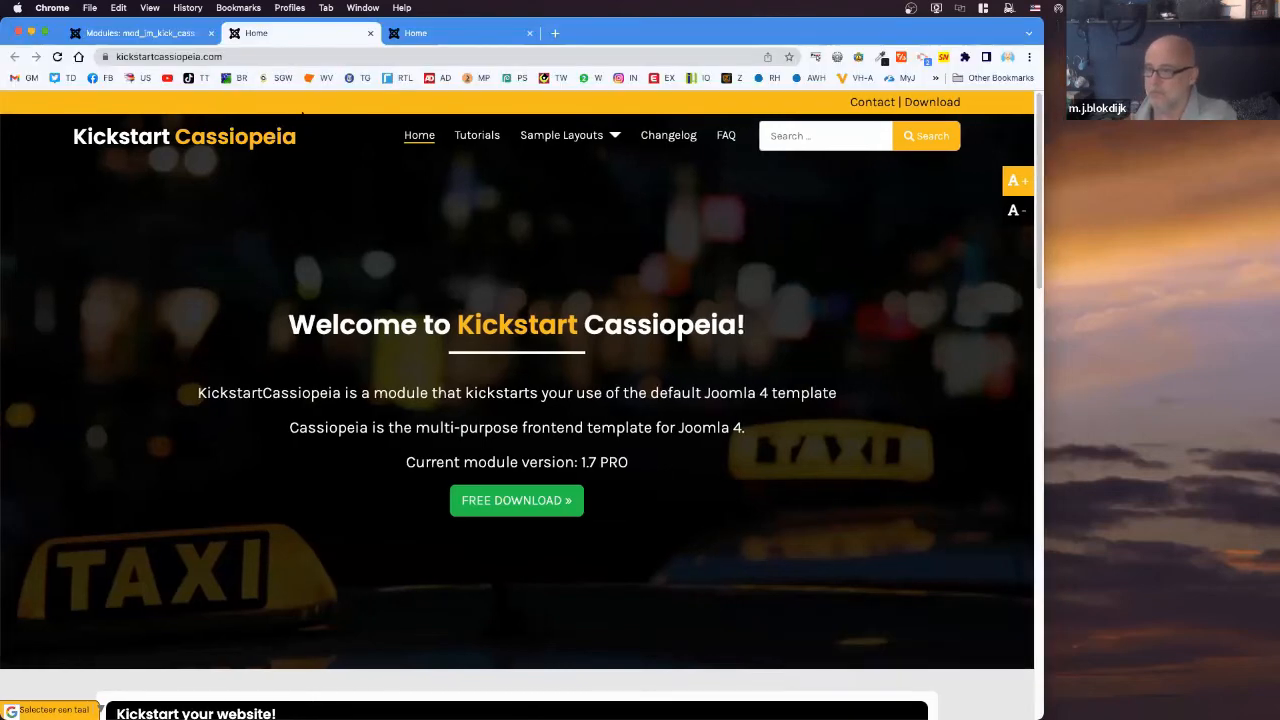
- Review the cookie text and dismiss text in the module's cookie notice settings
left_click(432, 36)
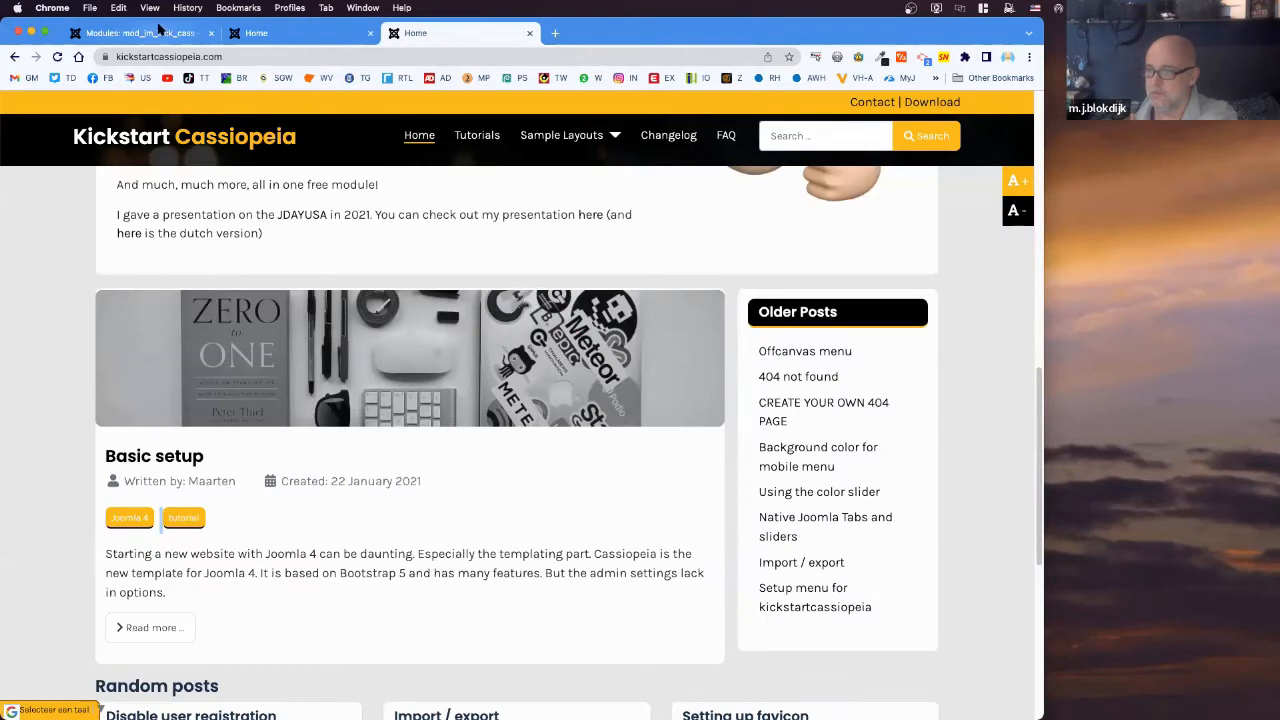
left_click(160, 34)
left_click_drag(469, 208, 727, 210)
left_click(576, 347)
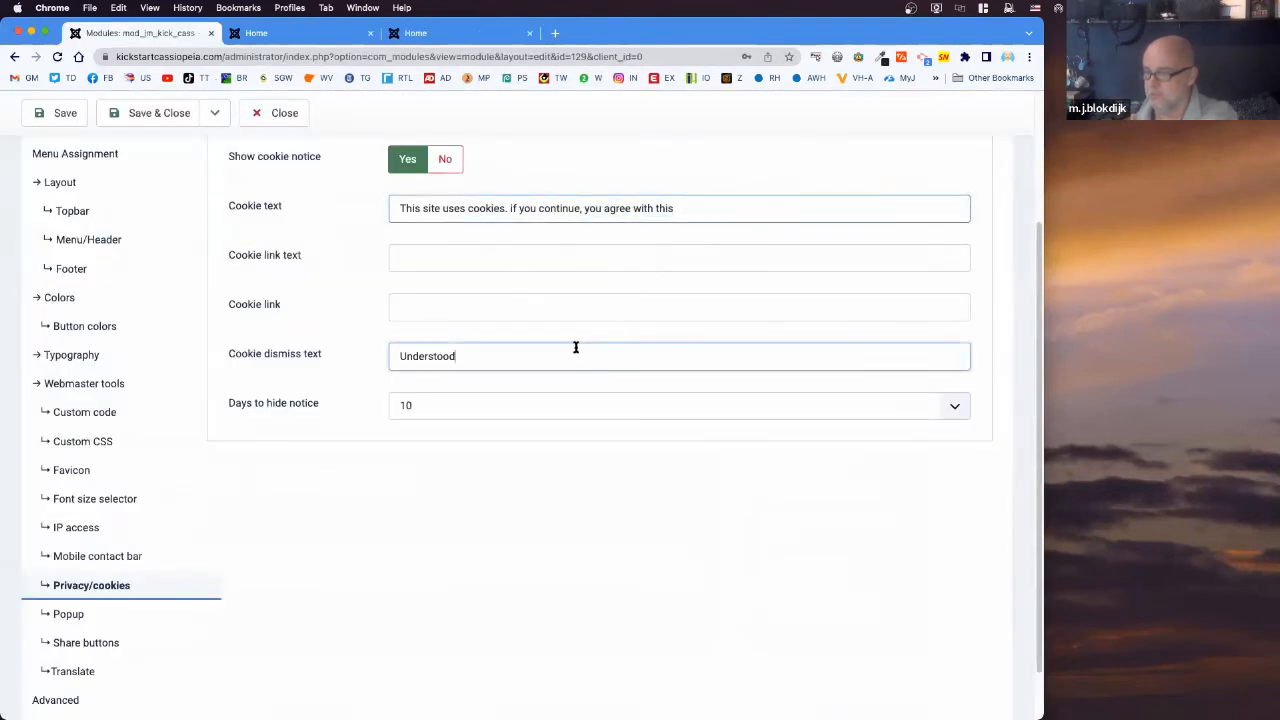
scroll(556, 340, "up", 2)
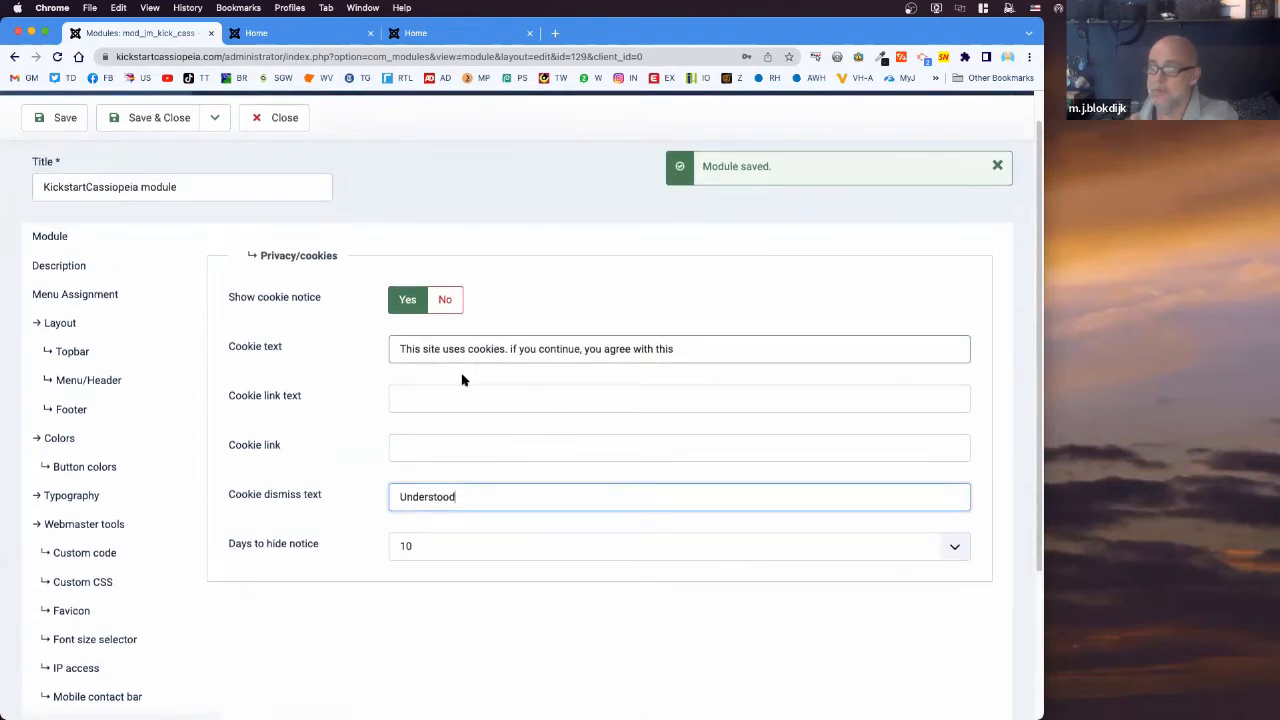
- Look through the topbar and color settings, including the link color and card header background color
left_click(79, 328)
left_click(82, 350)
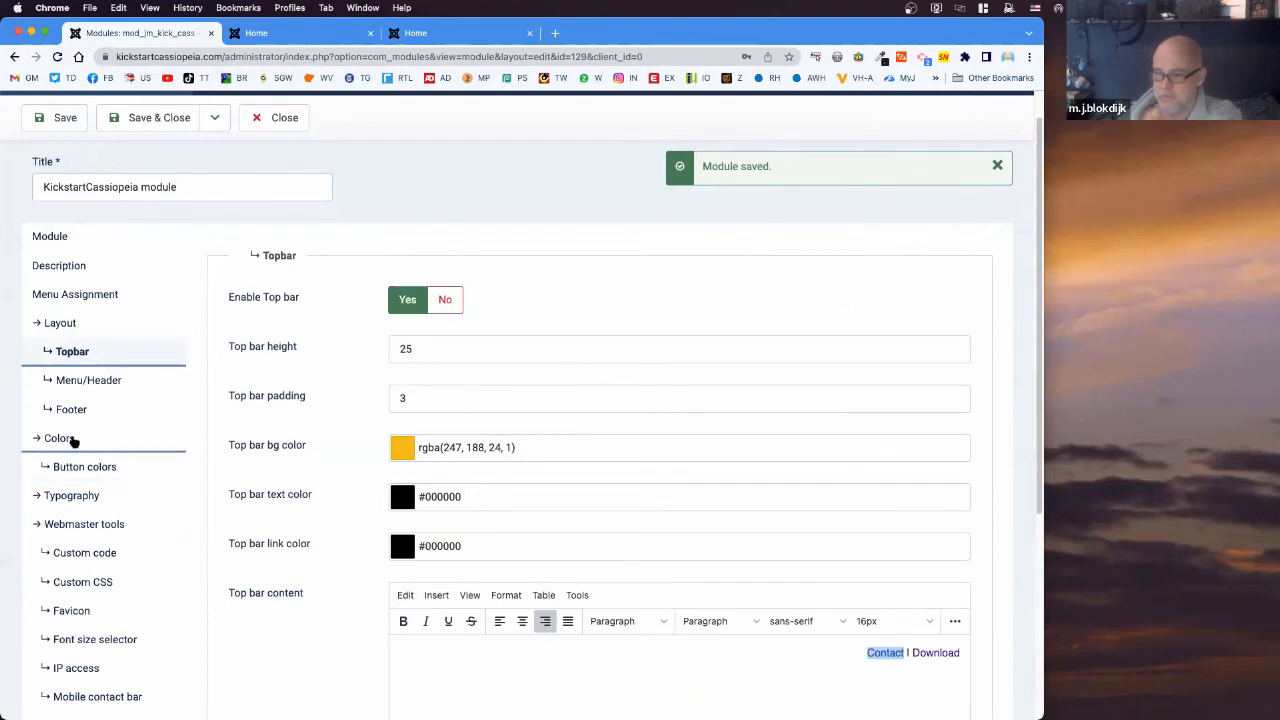
left_click(74, 442)
left_click(393, 342)
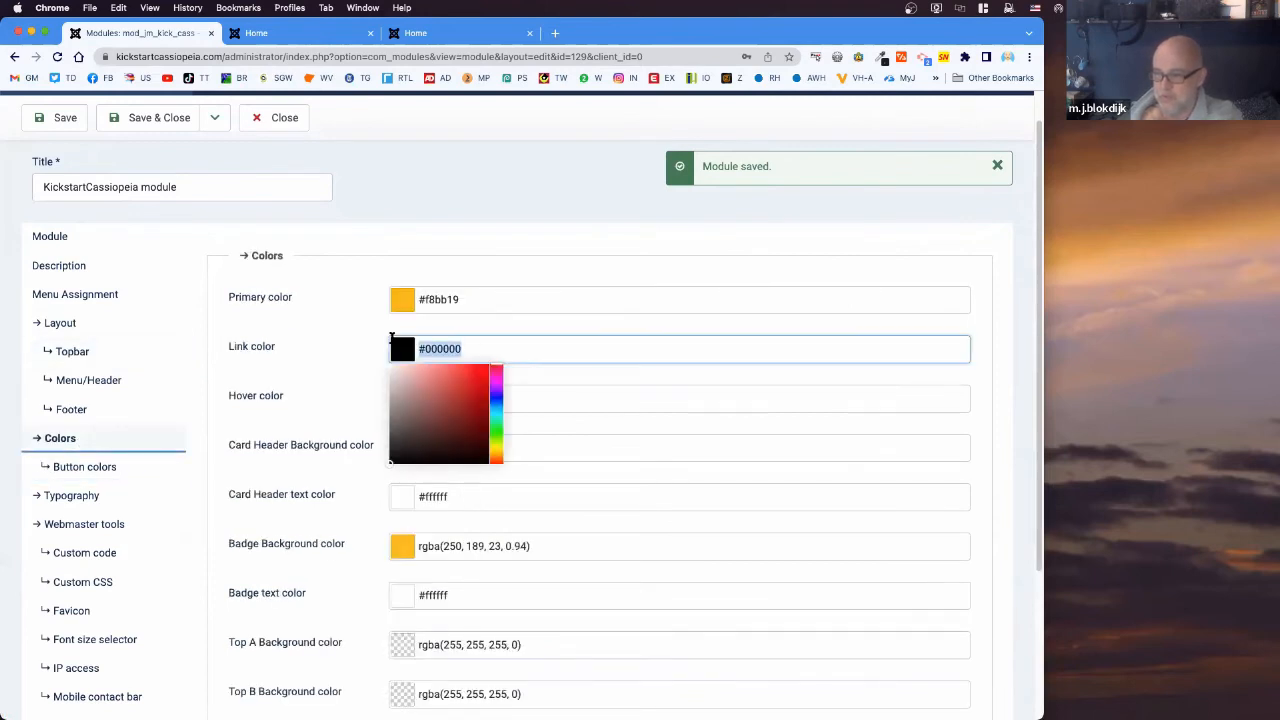
left_click(649, 441)
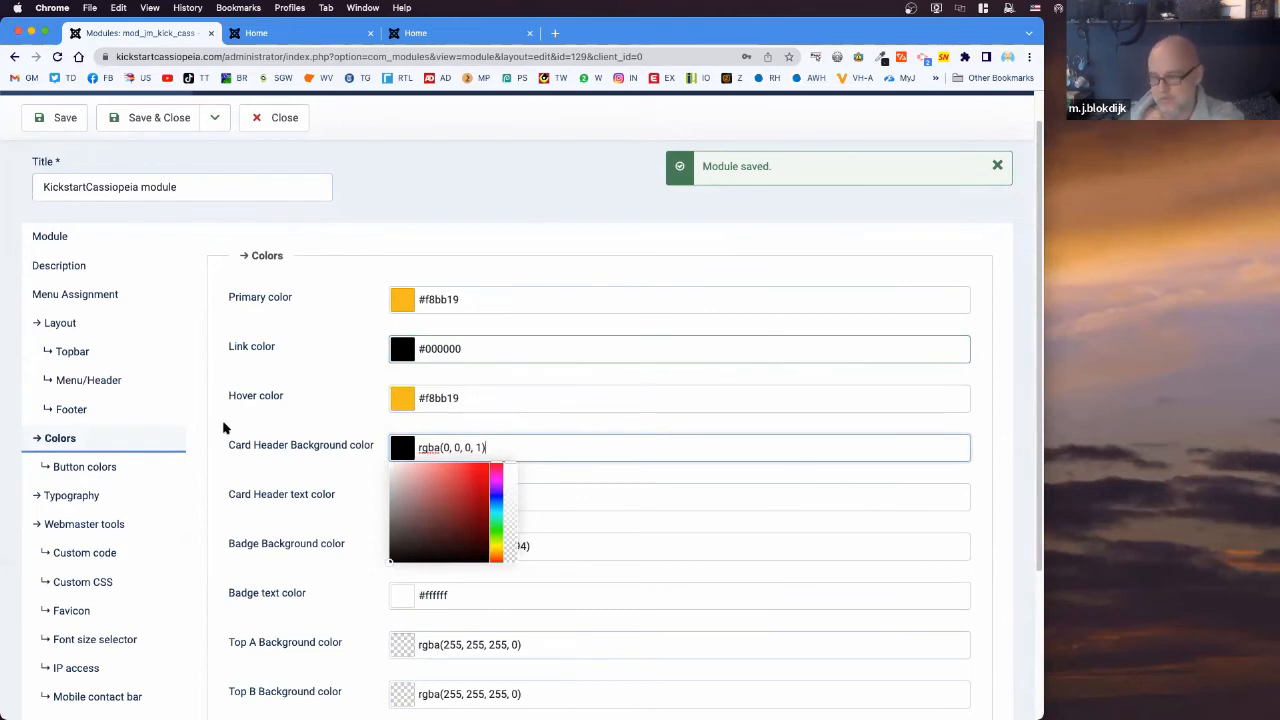
- Enable the popup in the module's popup settings
scroll(140, 530, "down", 3)
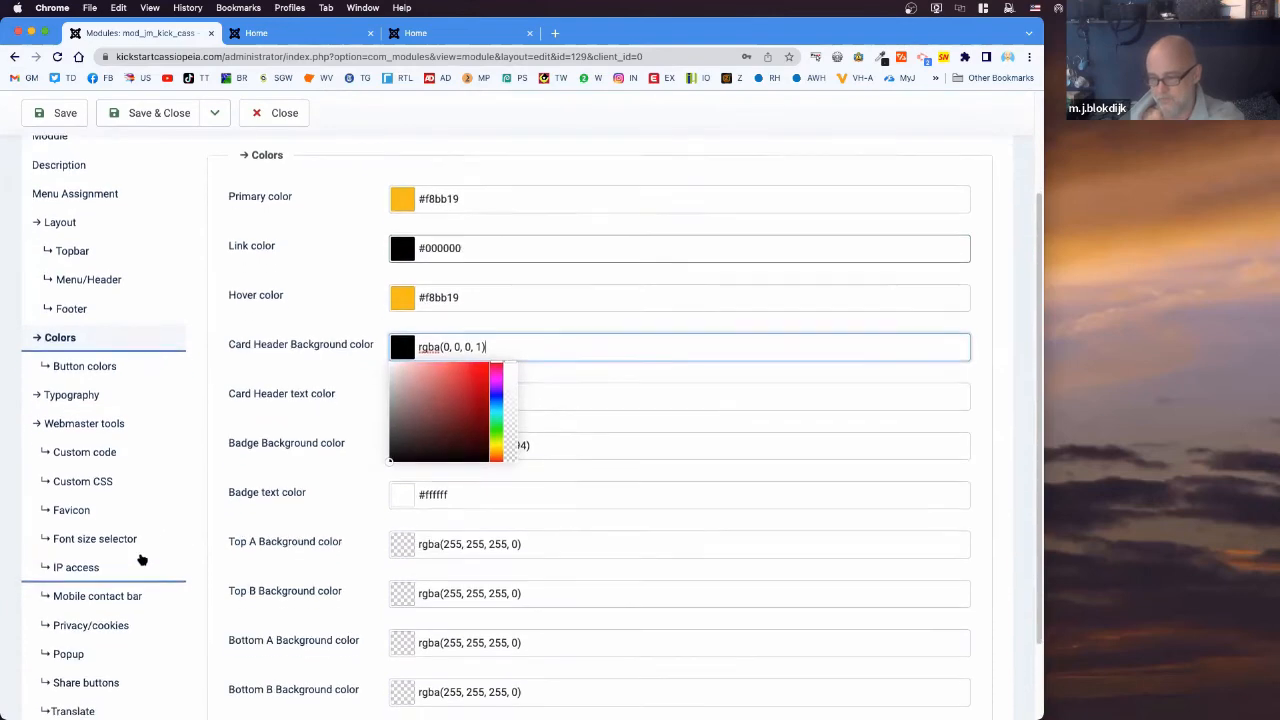
scroll(140, 560, "down", 2)
left_click(82, 565)
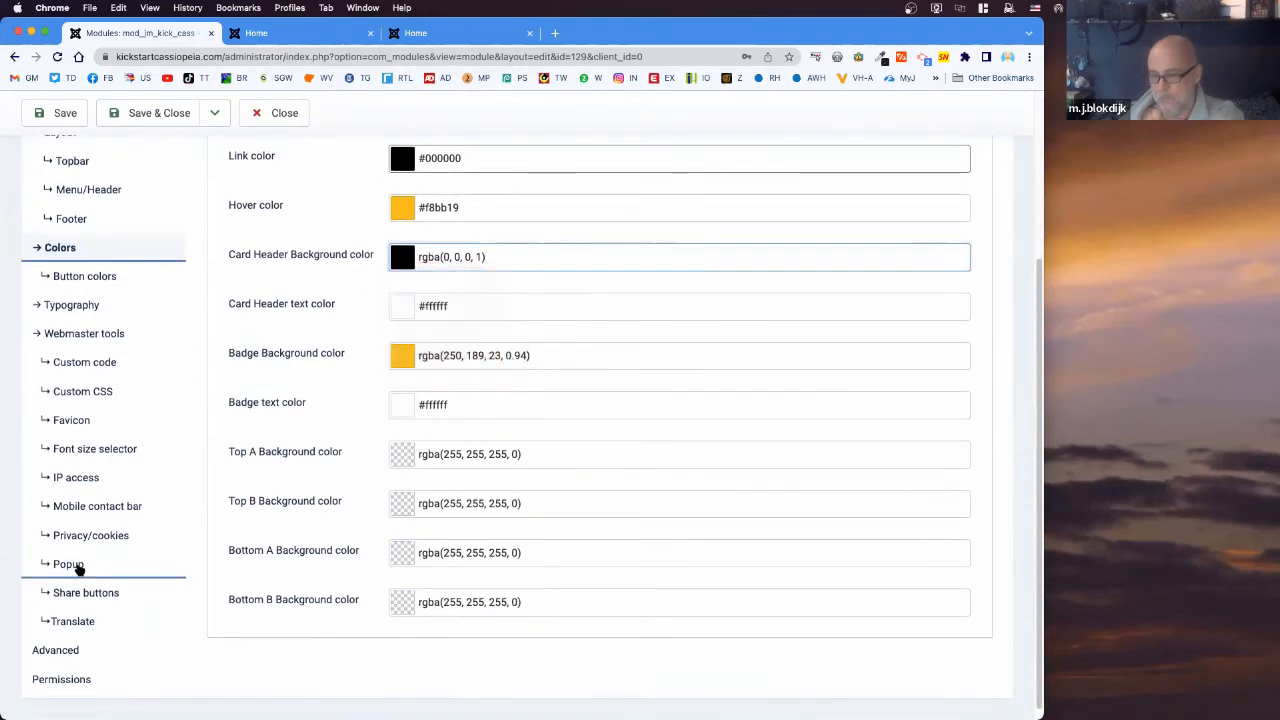
scroll(425, 390, "up", 5)
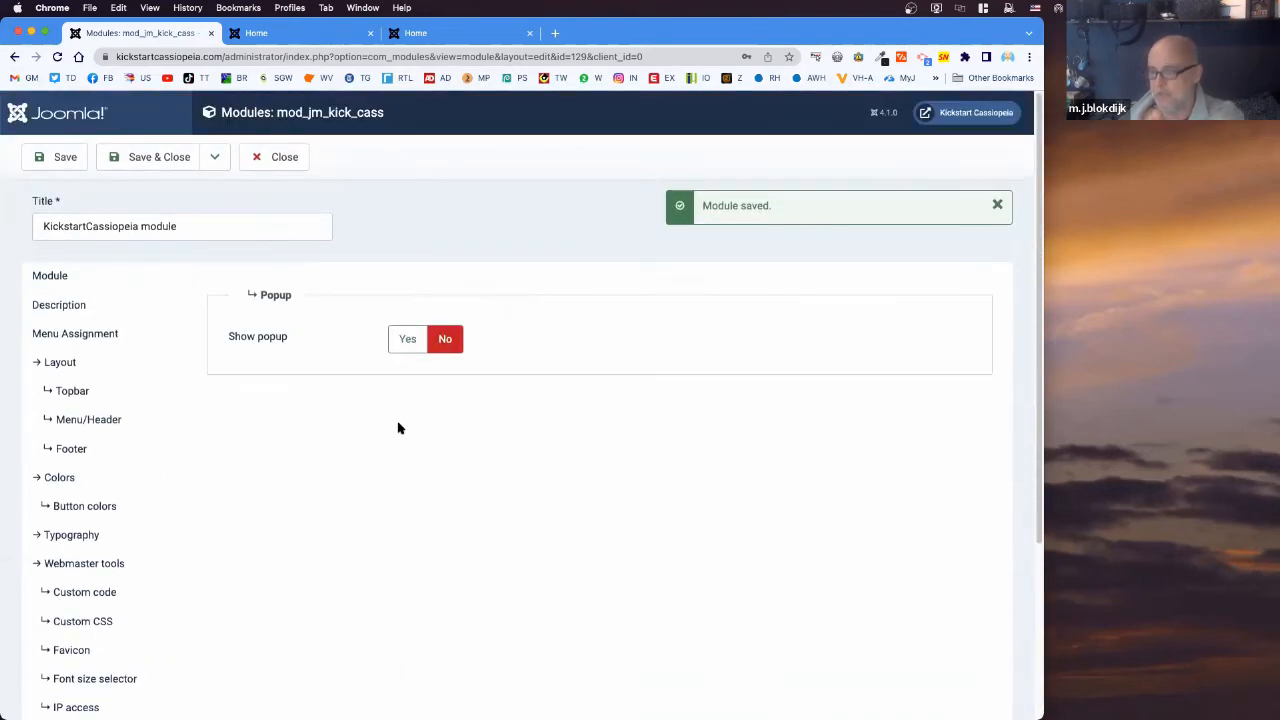
left_click(408, 342)
- Search the Kickstart Cassiopeia front-end site for "popup" and open the Popups tutorial
left_click(294, 36)
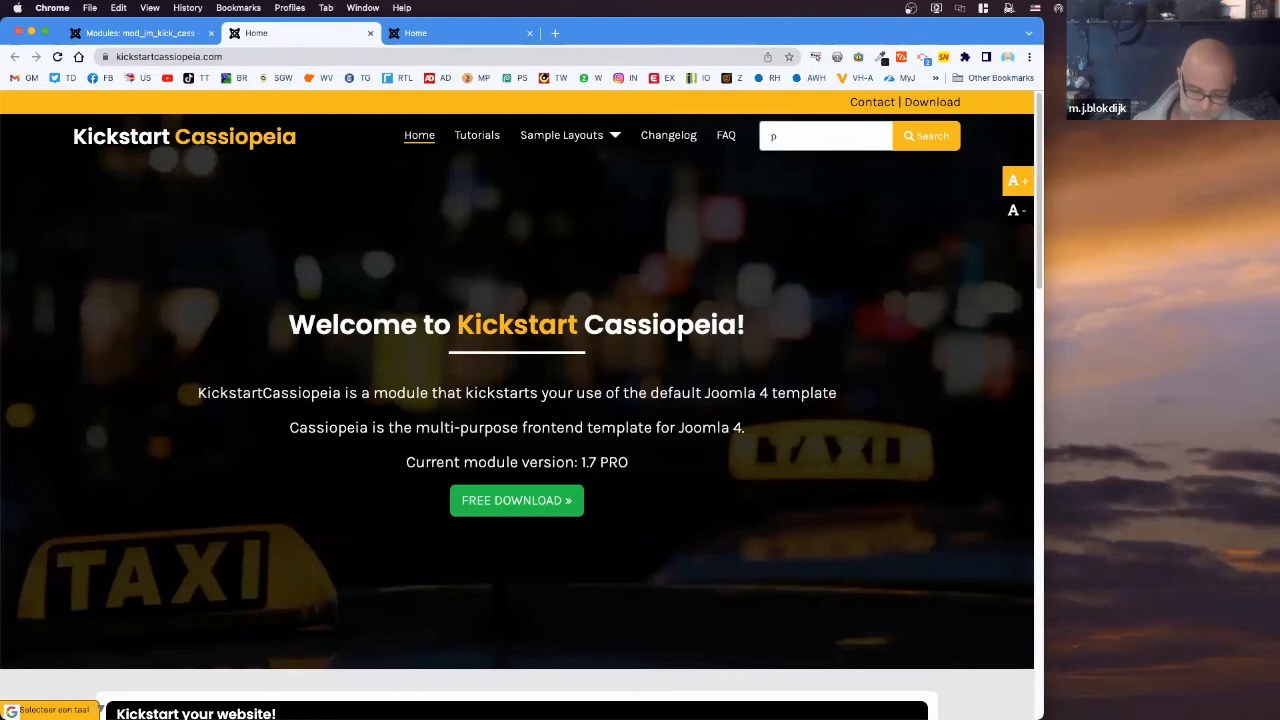
left_click(782, 136)
type("popup")
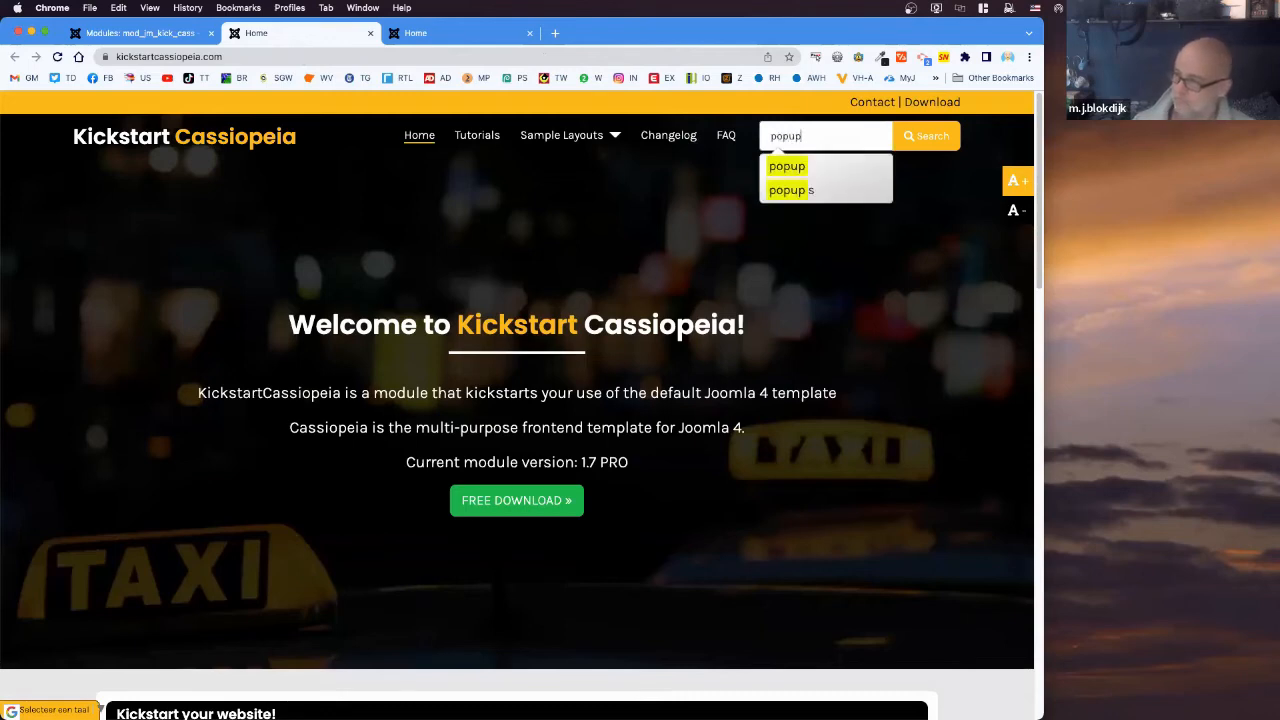
key("Return")
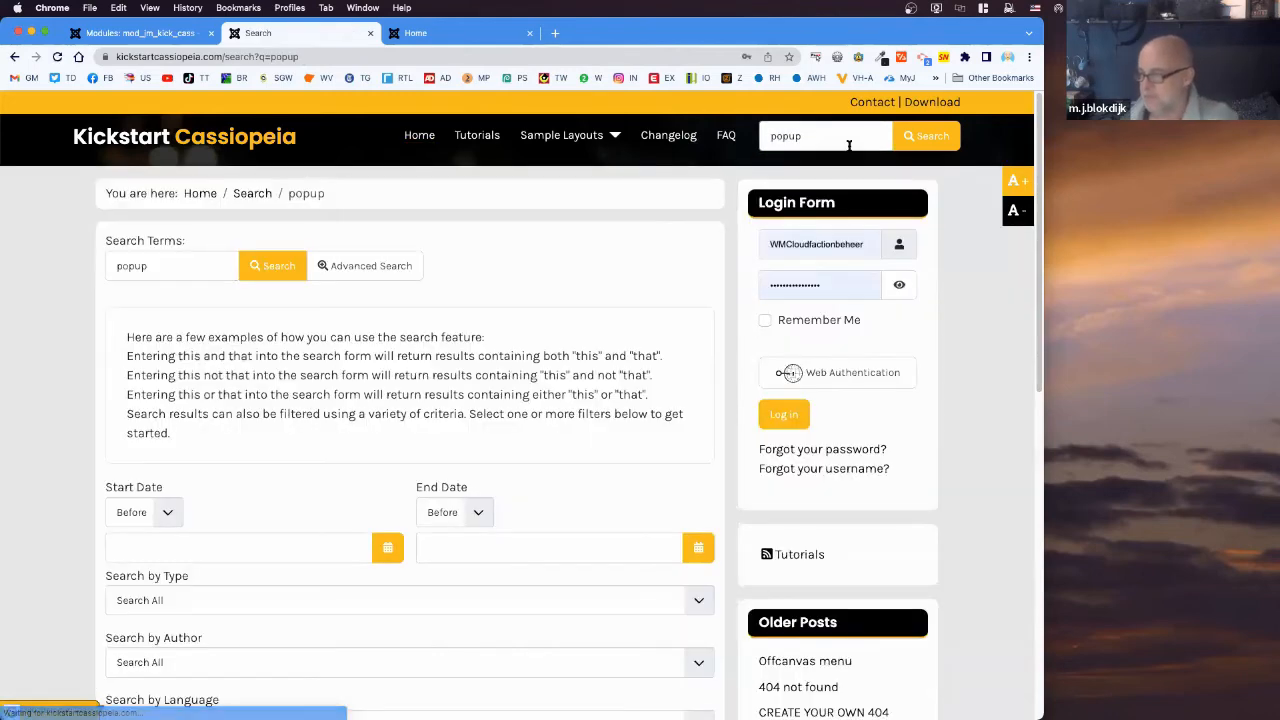
scroll(277, 486, "down", 5)
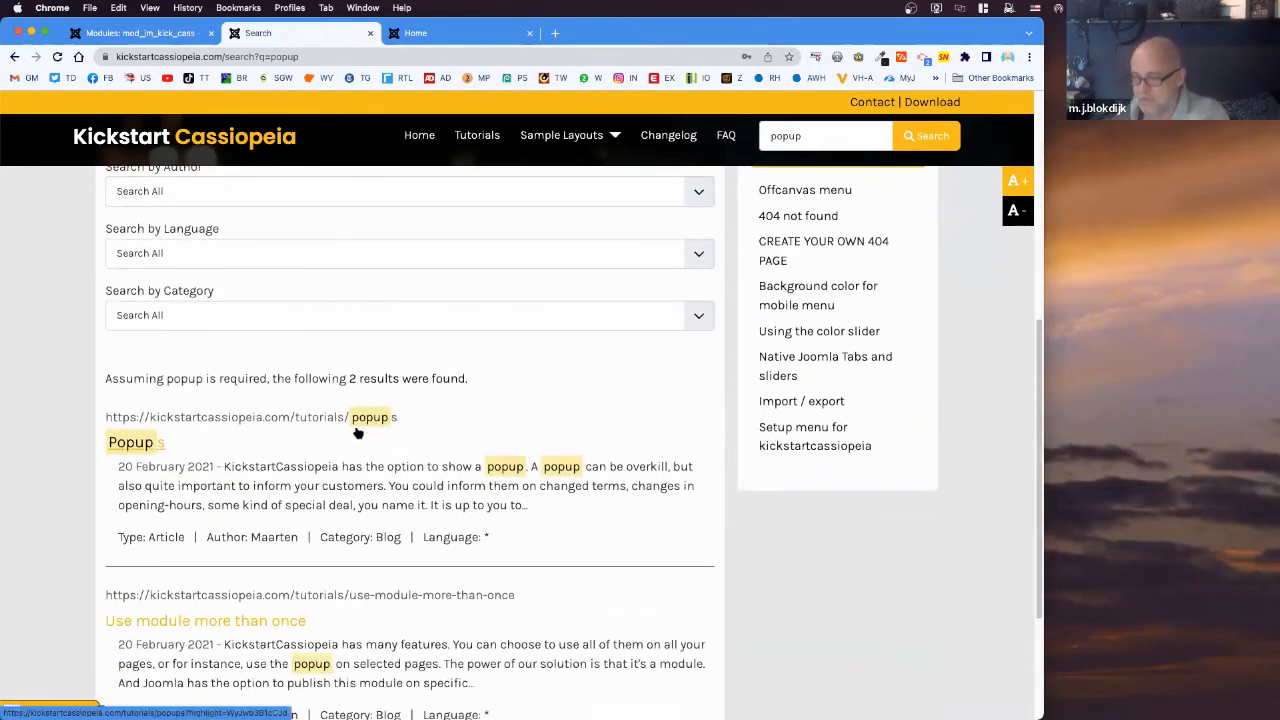
left_click(150, 443)
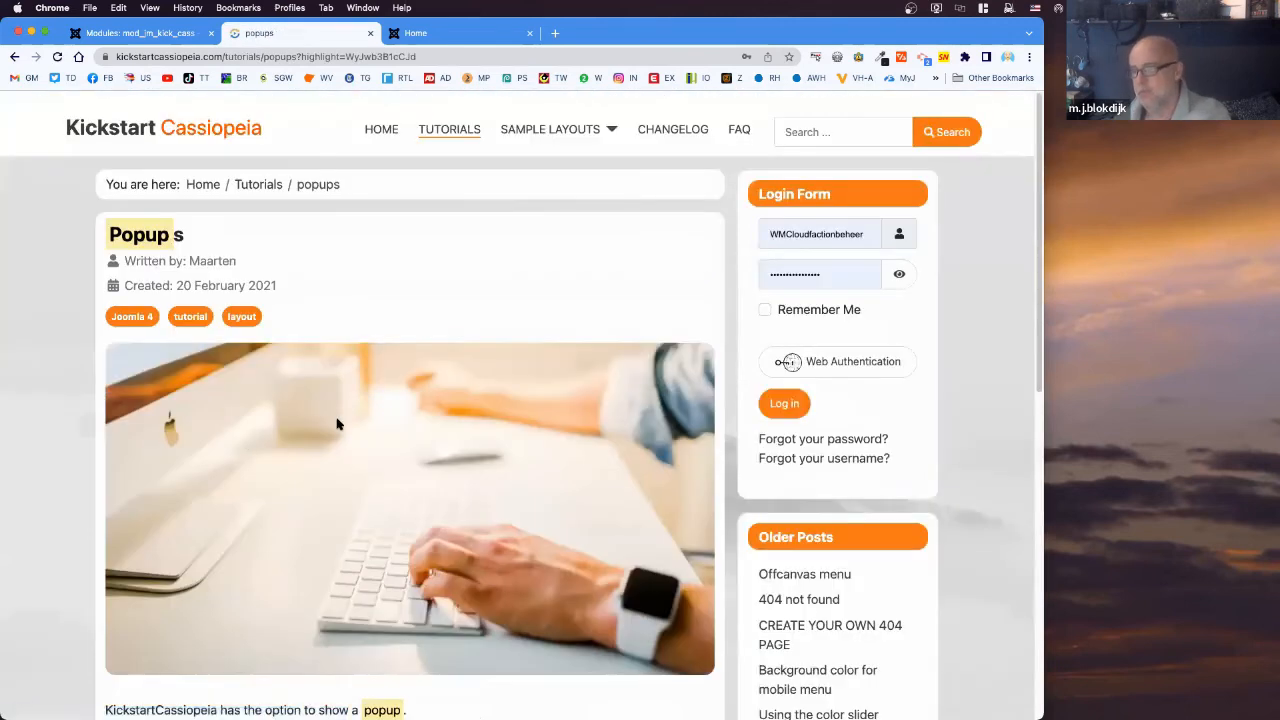
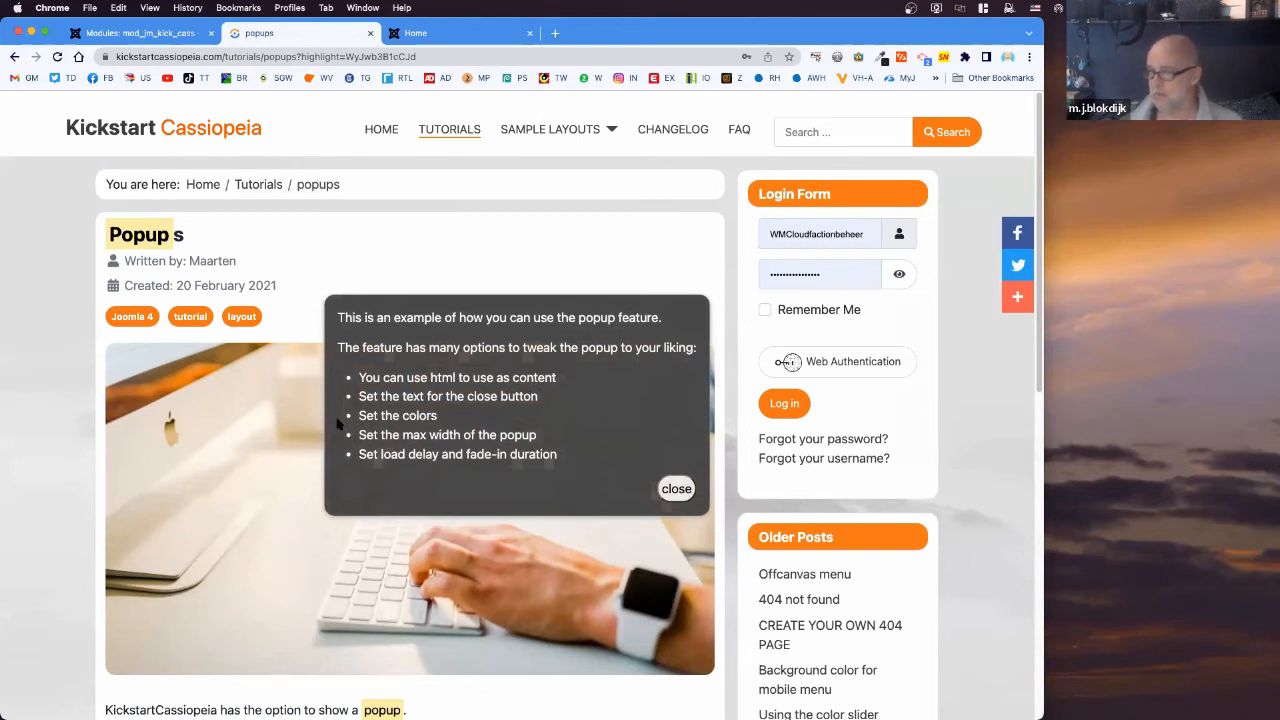
- Read the tutorial's example popup, going through its options for content, close text, colors, max width, load delay and fade-in duration
scroll(590, 497, "down", 5)
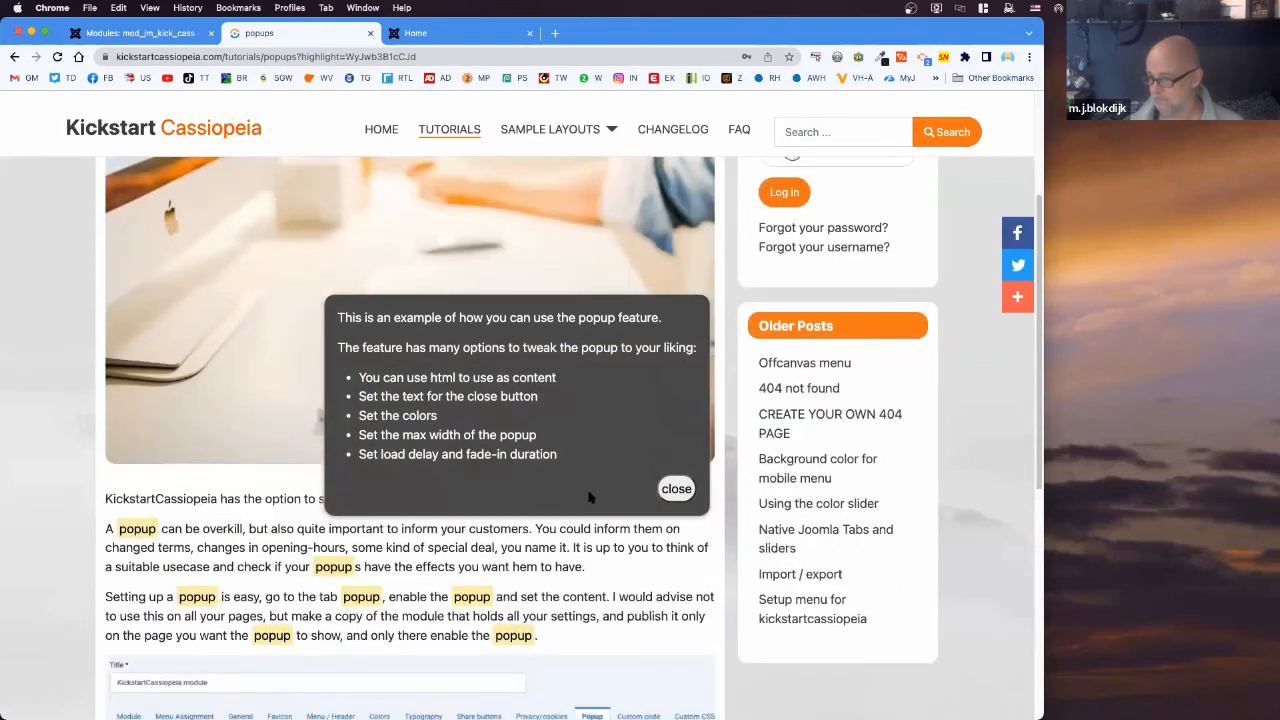
scroll(590, 497, "down", 8)
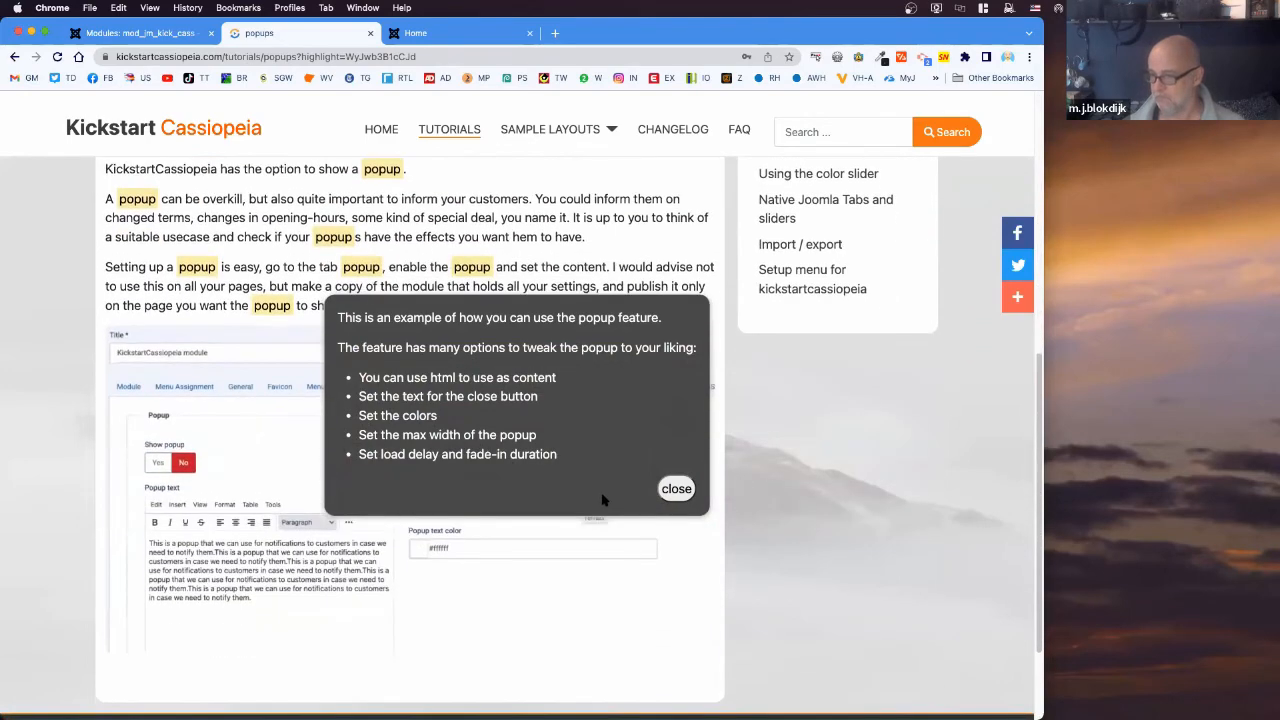
scroll(603, 499, "up", 1)
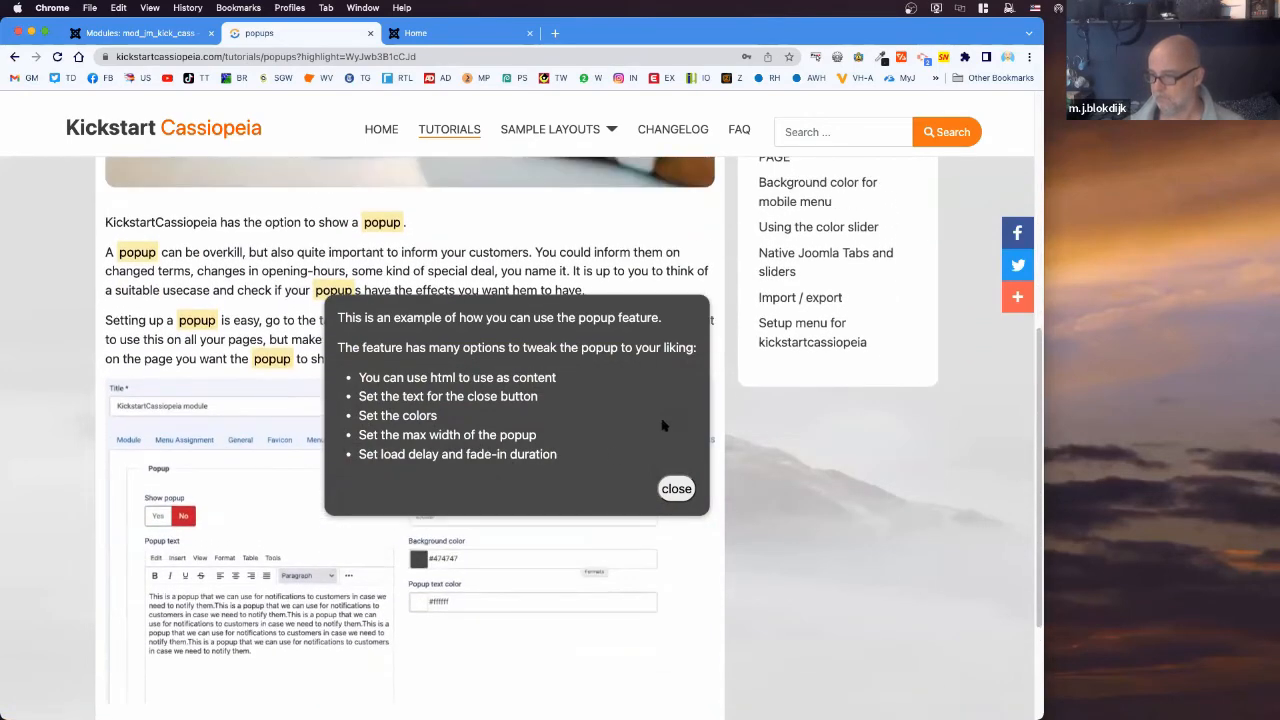
left_click_drag(396, 377, 541, 377)
left_click_drag(400, 394, 497, 396)
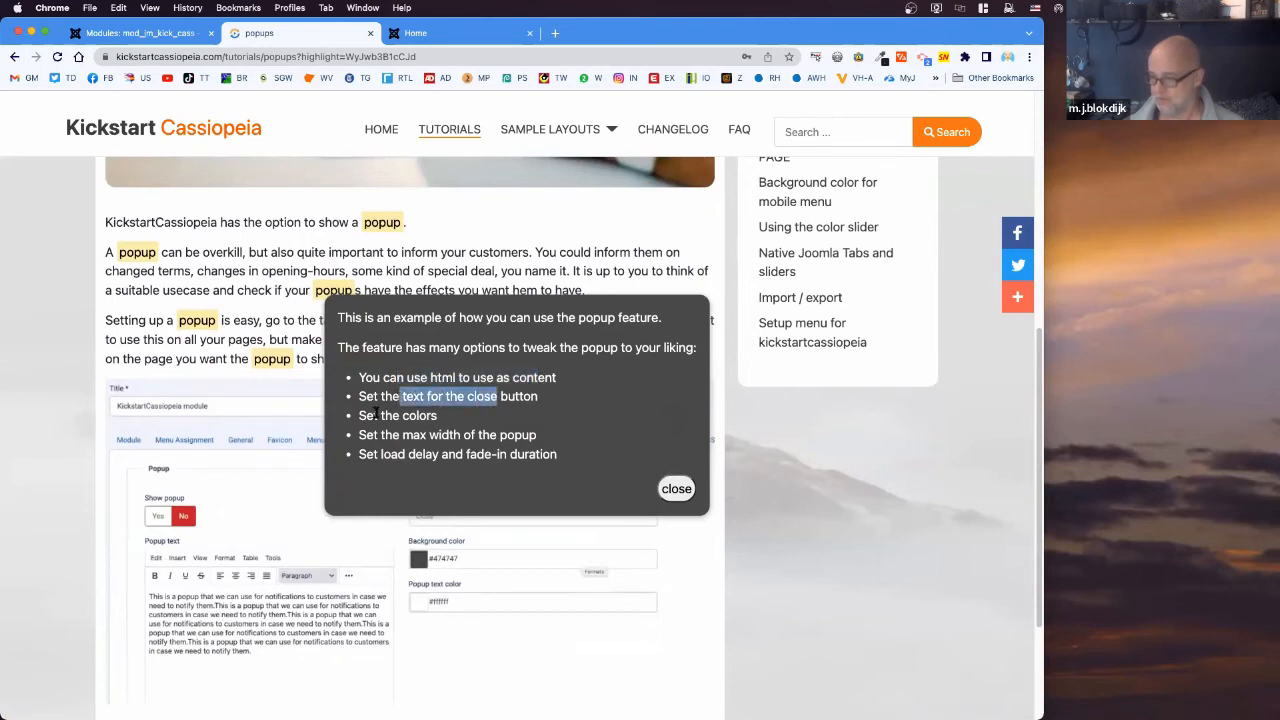
left_click_drag(379, 415, 490, 437)
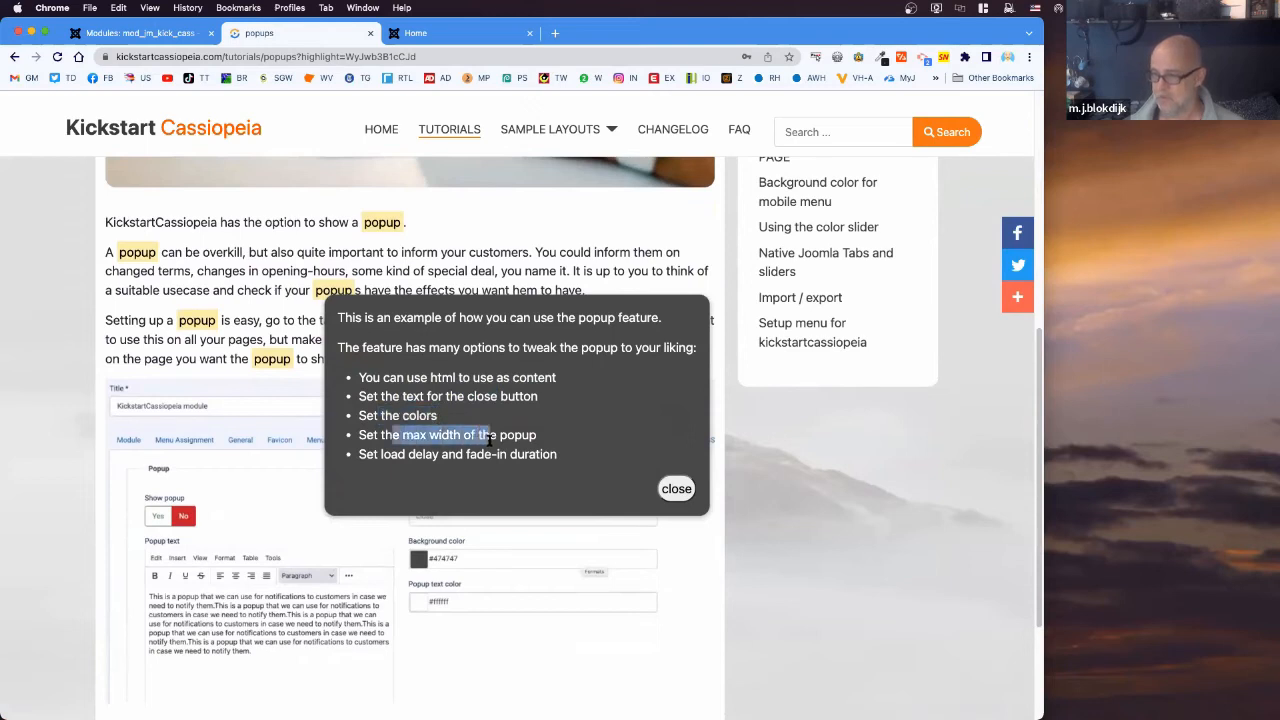
left_click_drag(400, 456, 490, 455)
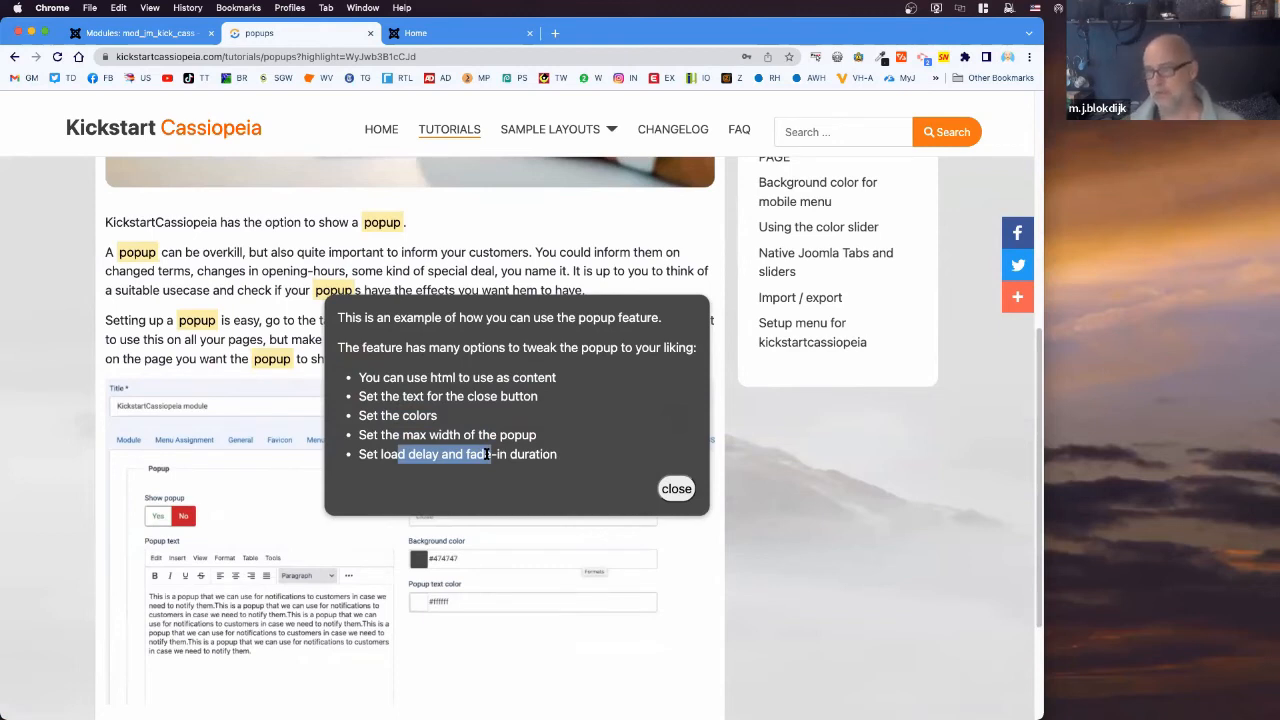
- Enable the popup in the module settings and review its text, close text, color, max width, delay and fade-in options
left_click(174, 34)
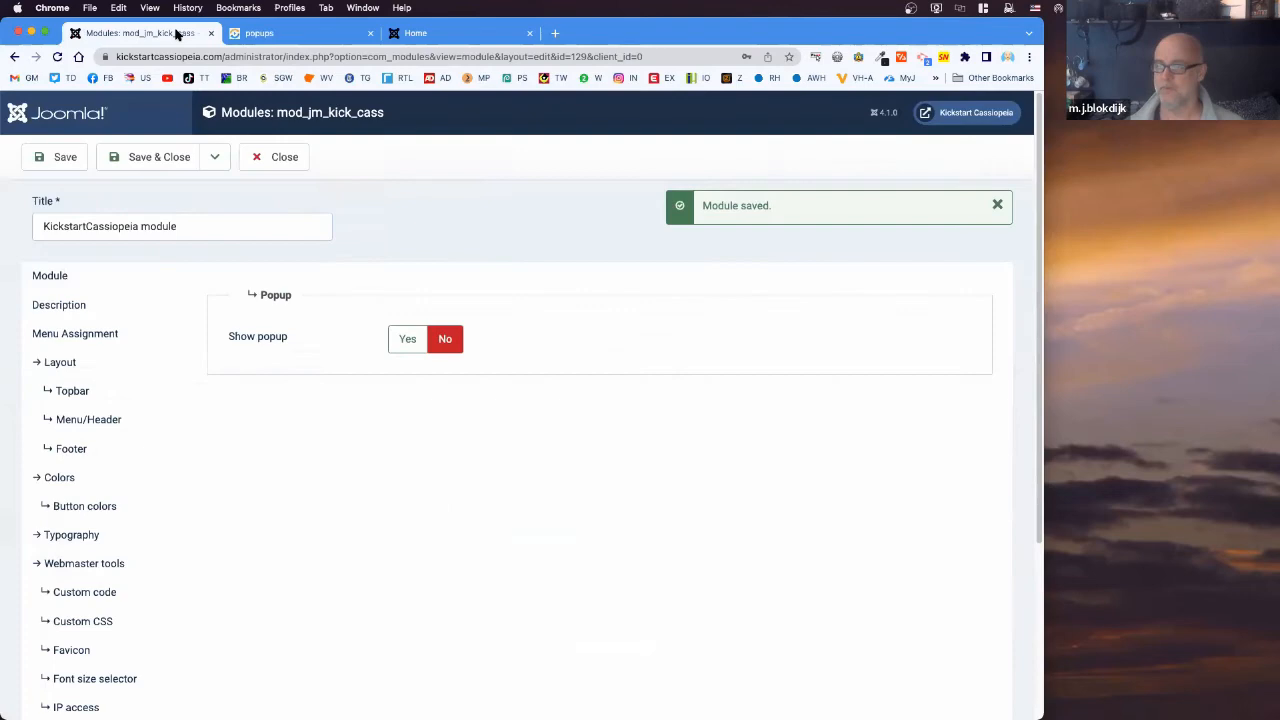
left_click(420, 338)
scroll(478, 356, "down", 5)
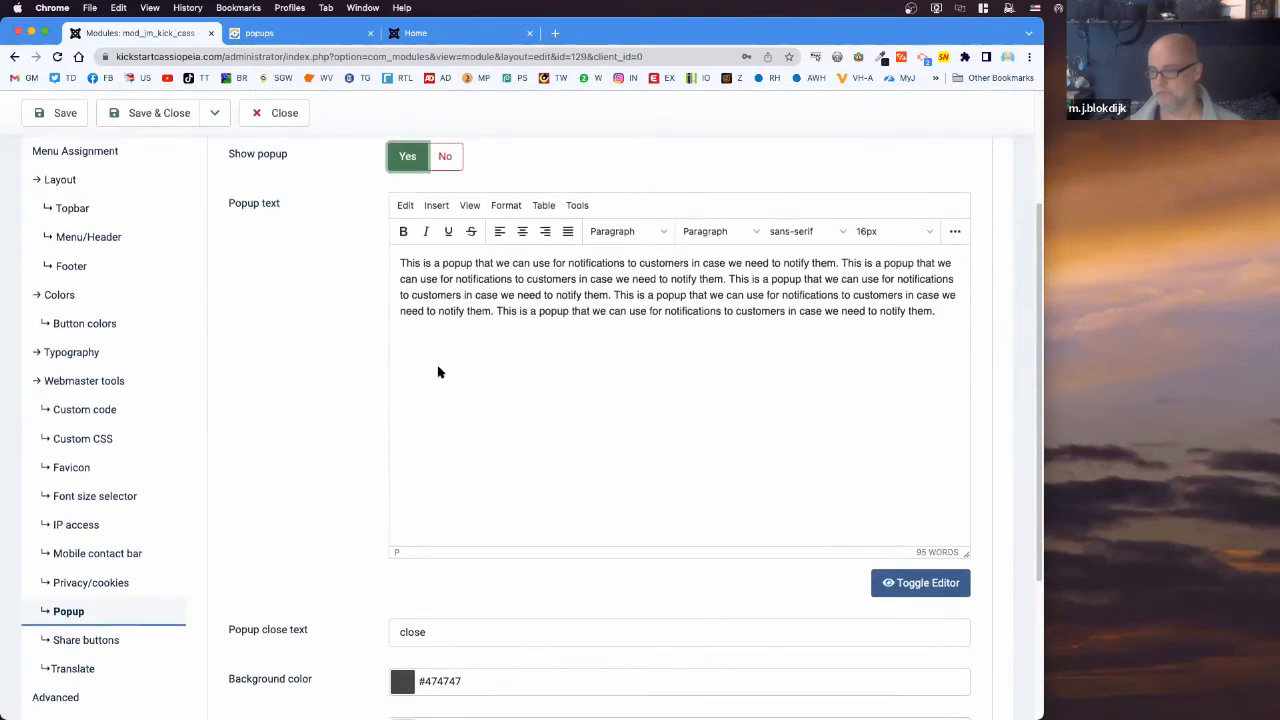
scroll(437, 372, "down", 5)
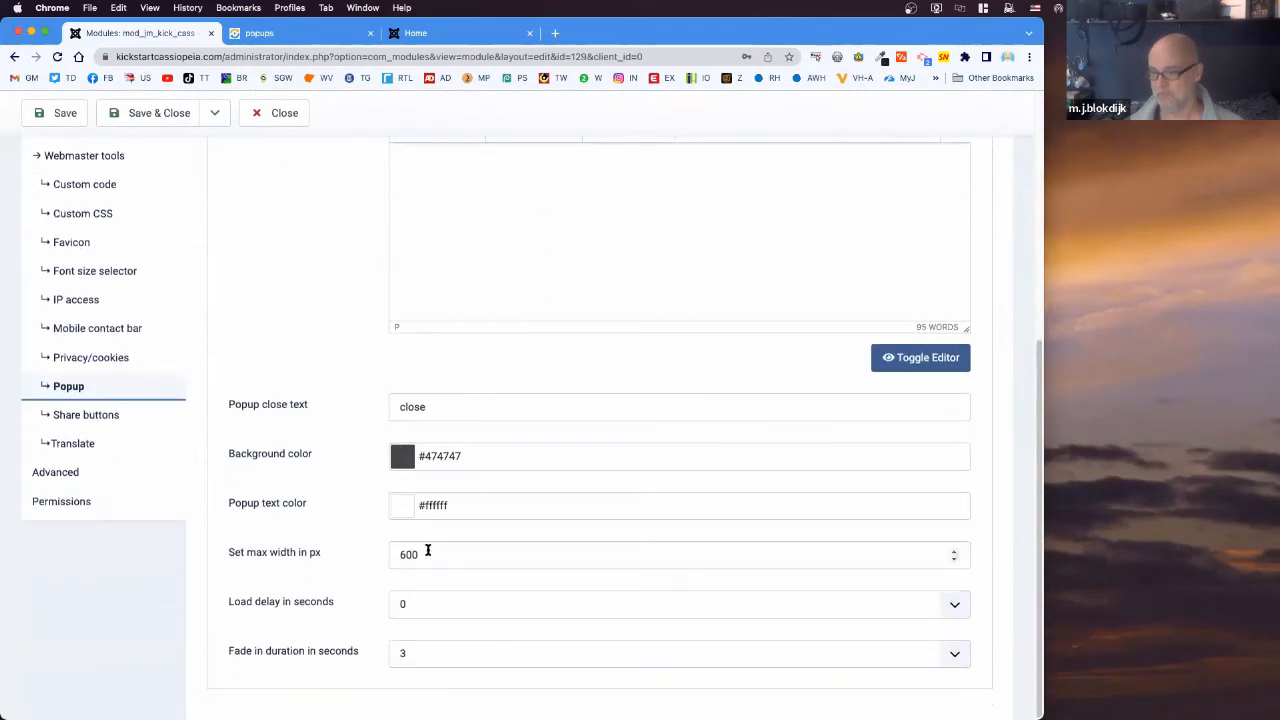
left_click_drag(426, 554, 392, 552)
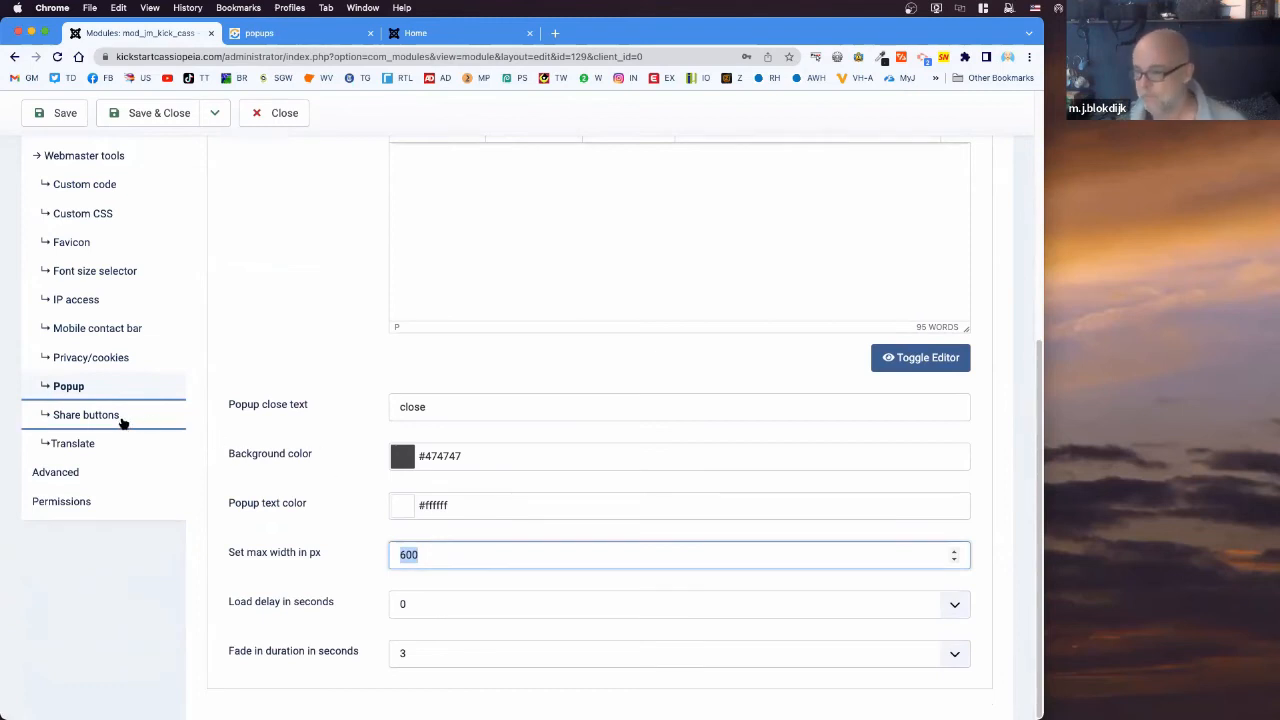
- Enable the share buttons in the module settings and bring the front-end site back to its home page
left_click(162, 418)
scroll(369, 340, "up", 3)
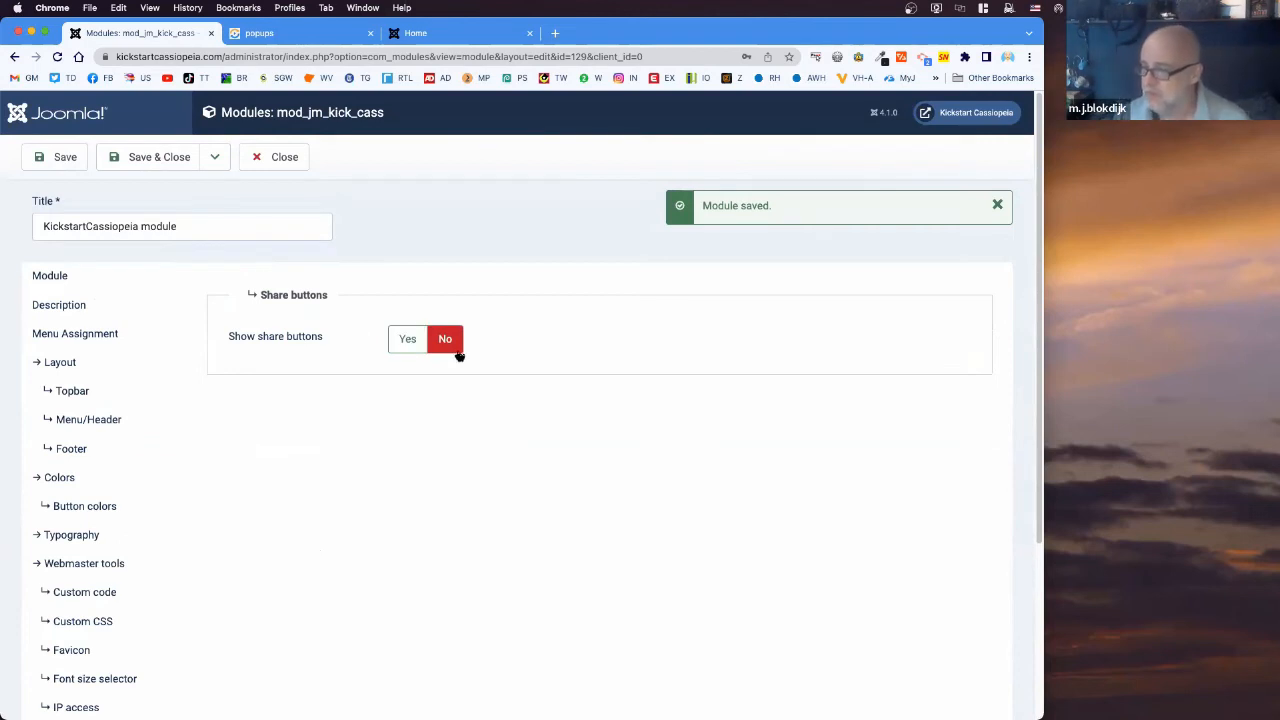
left_click(397, 346)
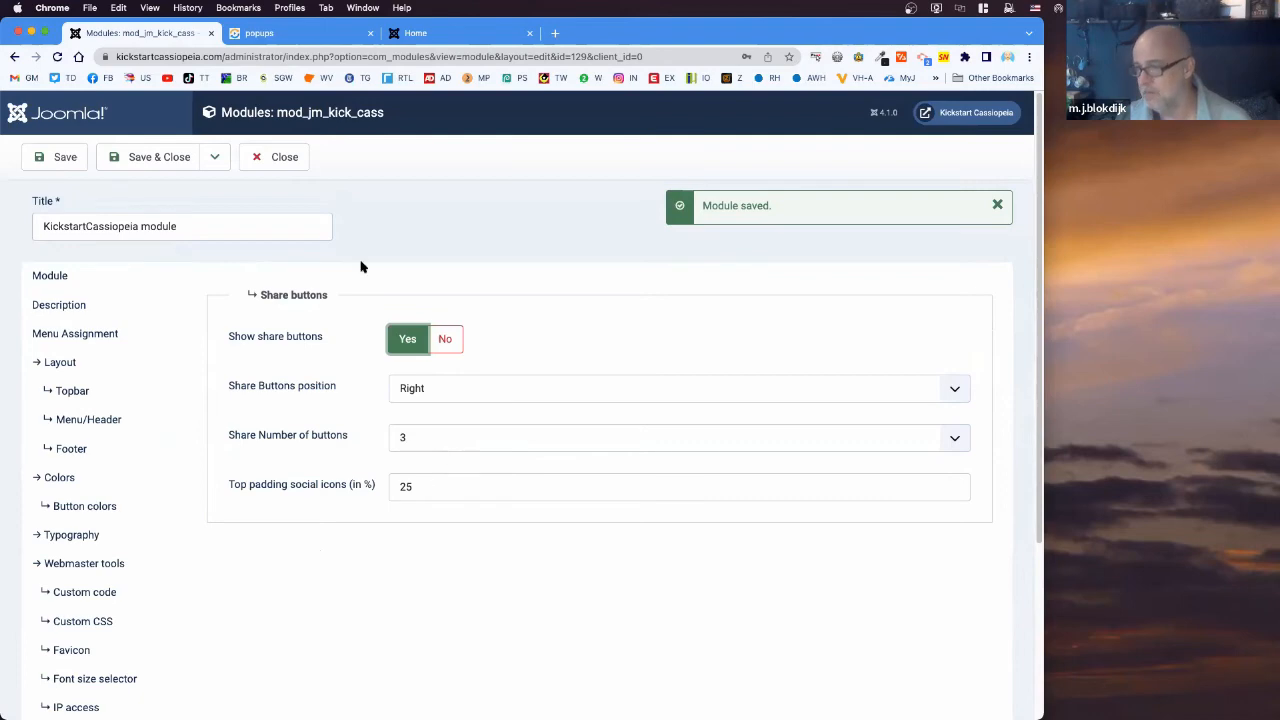
left_click(310, 38)
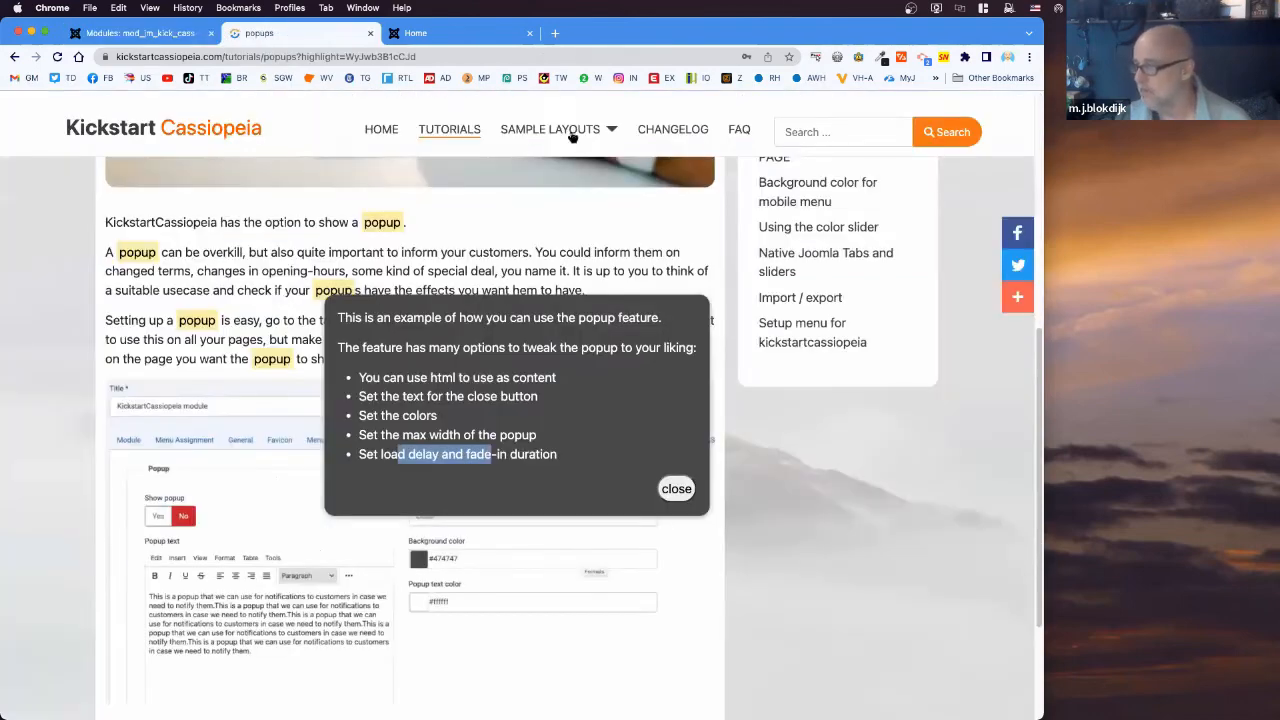
left_click(110, 137)
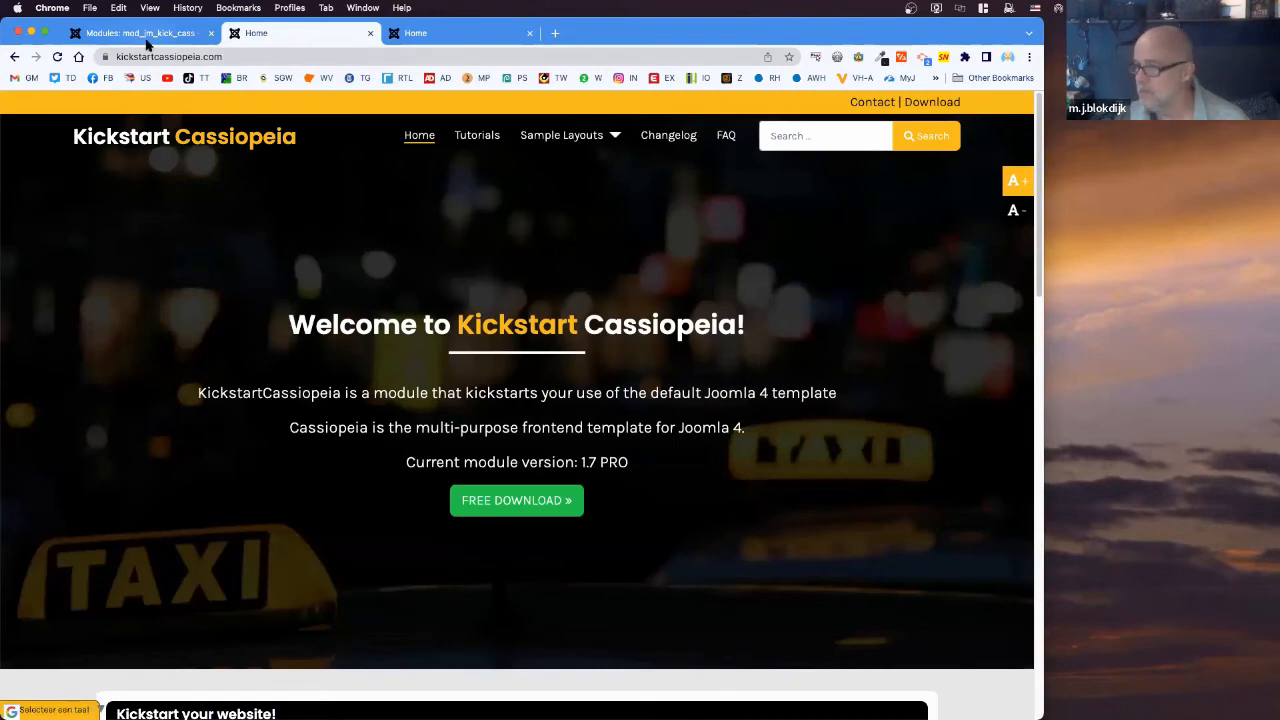
left_click(148, 36)
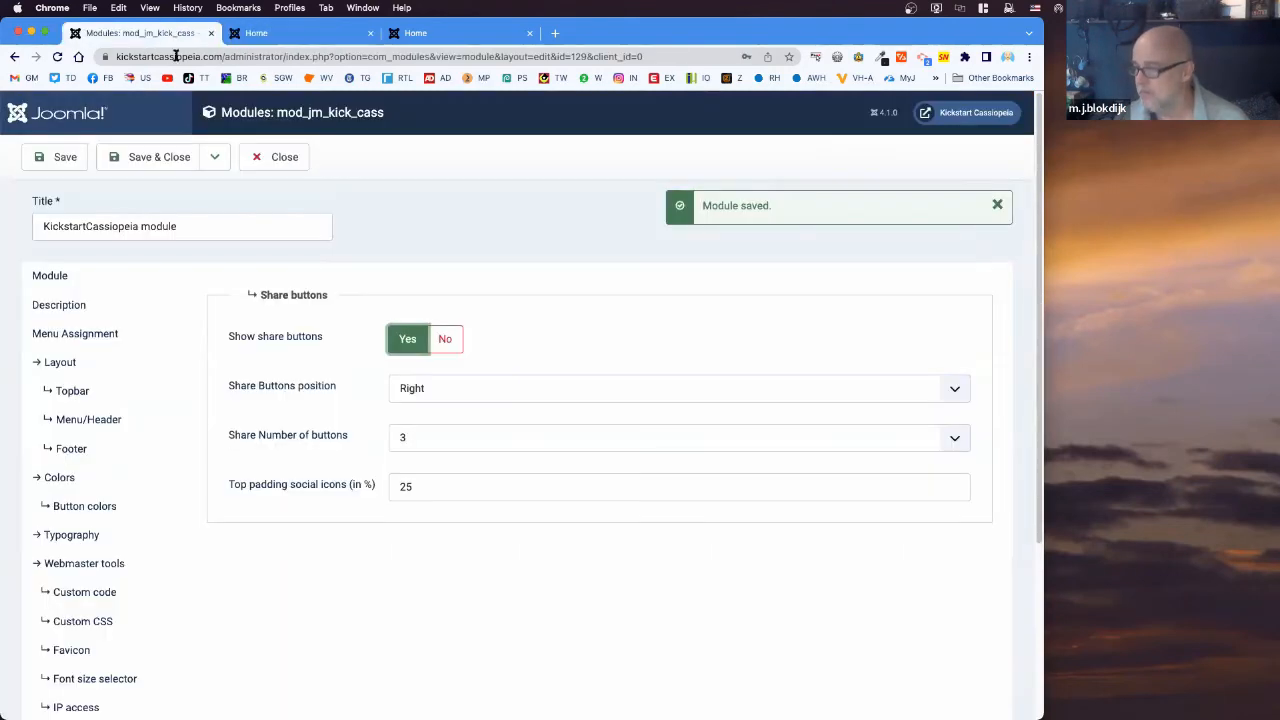
- Set the share buttons position to Left and the number of share buttons to 4
left_click(426, 391)
left_click(414, 370)
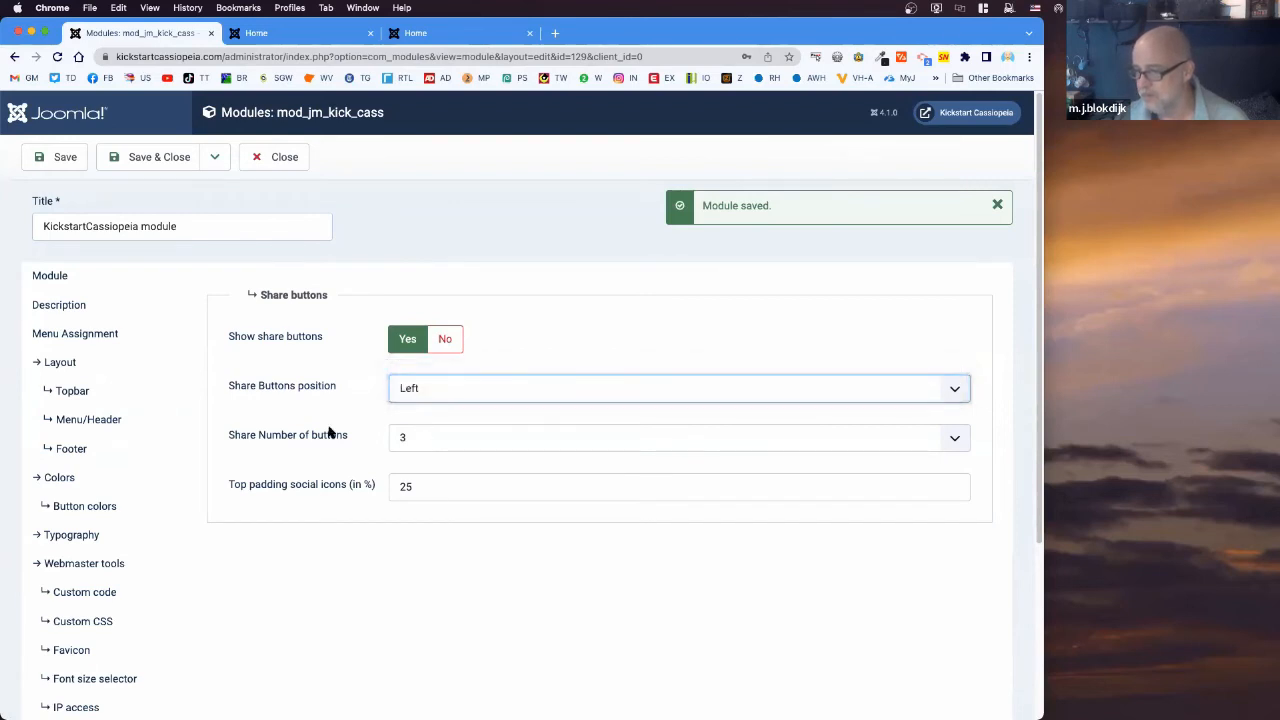
left_click(435, 437)
left_click(414, 454)
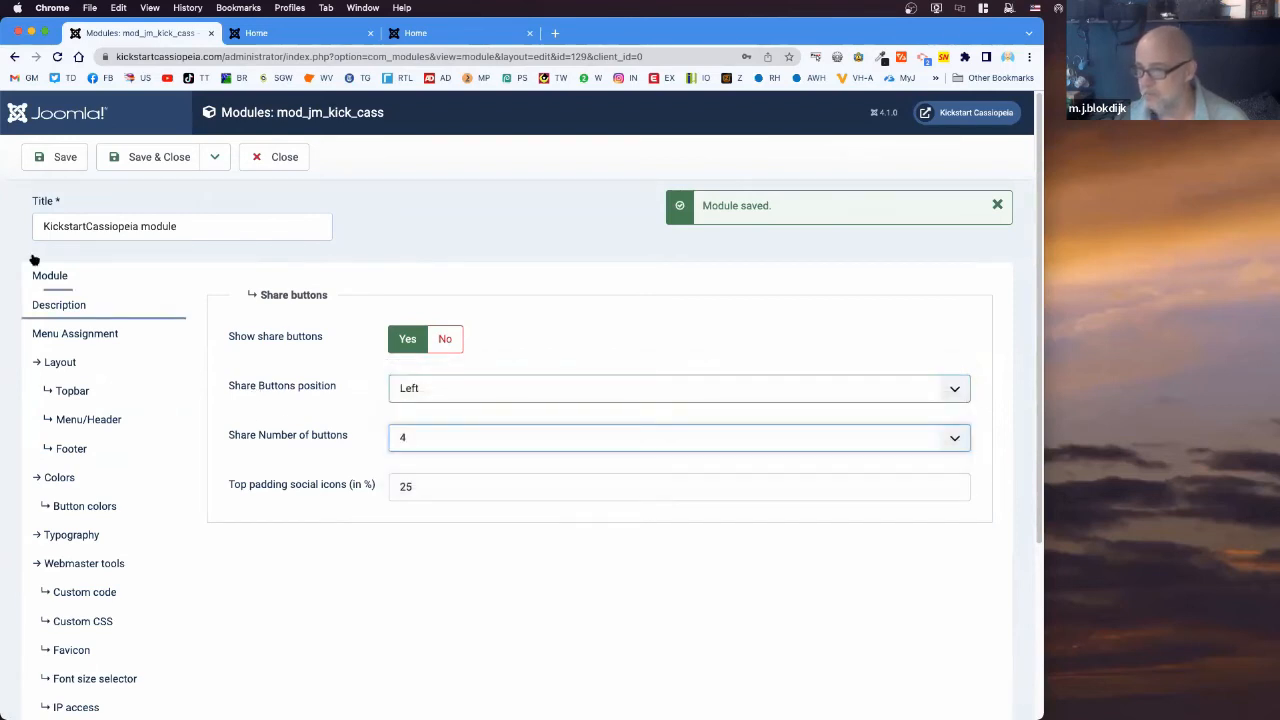
- Reload the front-end home page, dismiss the popup and examine the share buttons
left_click(250, 36)
key("super+r")
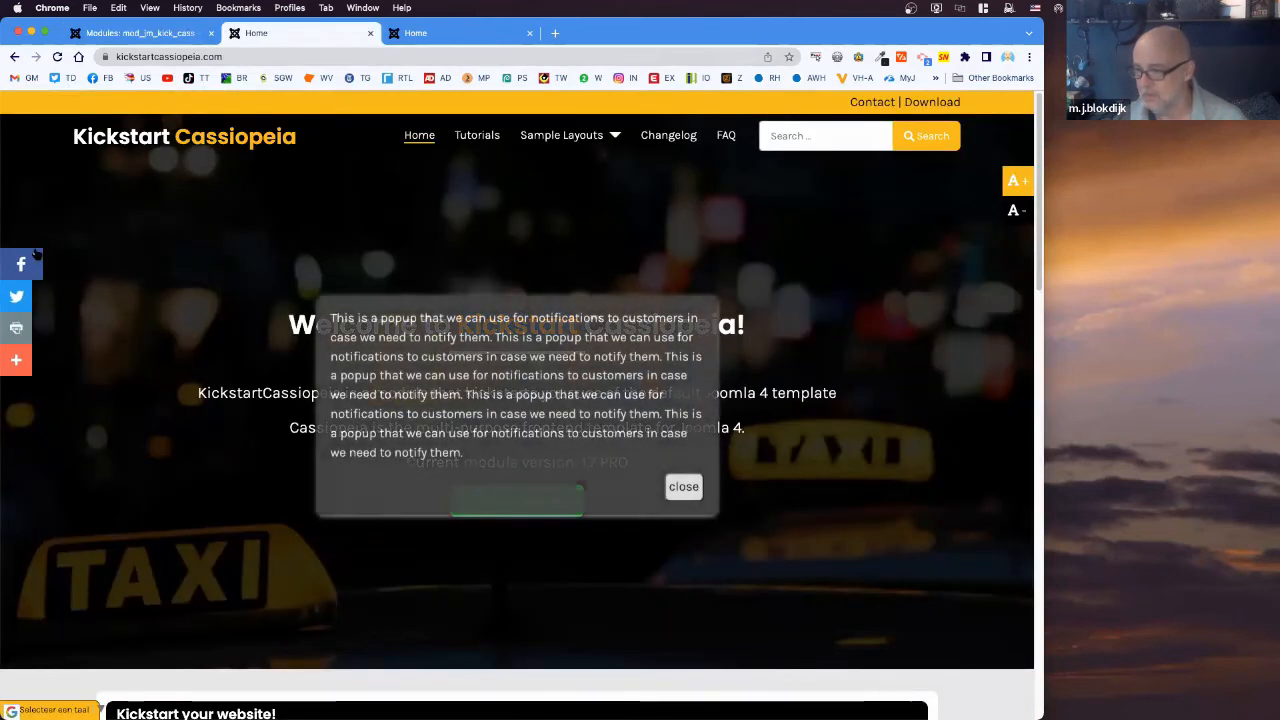
left_click(684, 487)
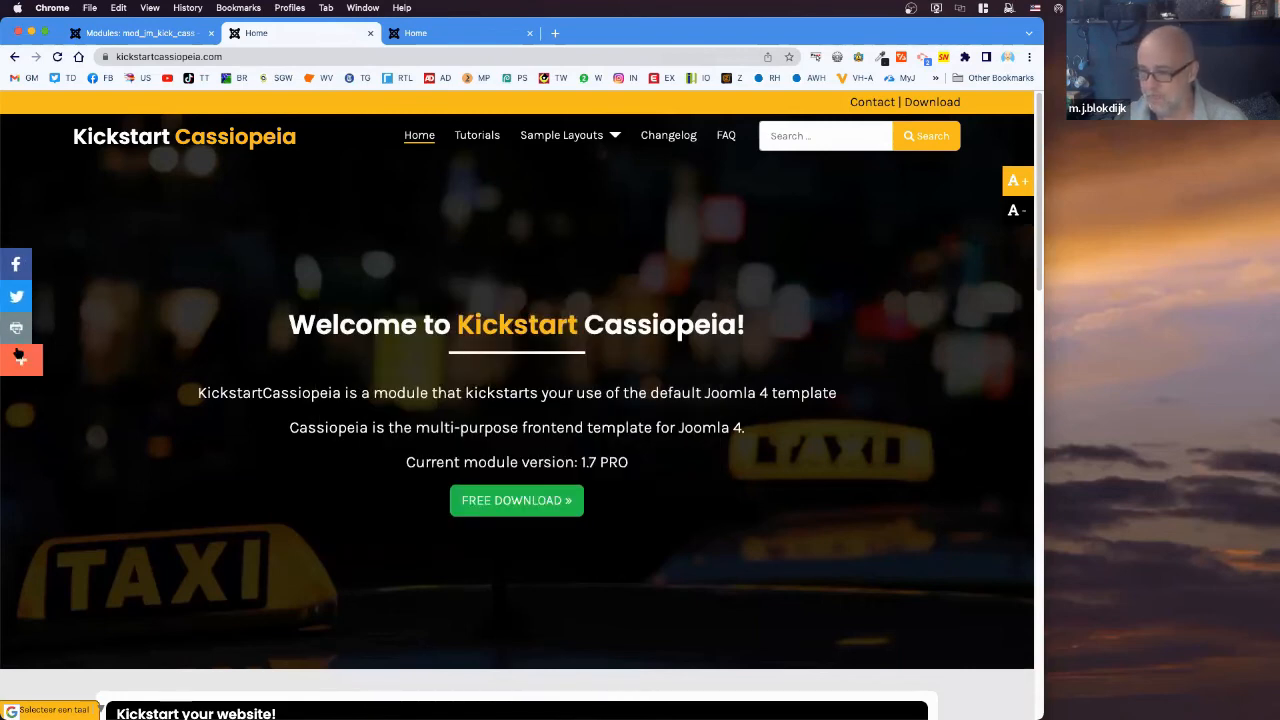
- Disable the popup in the module settings, save the module and look at the share buttons on the home page
left_click(155, 33)
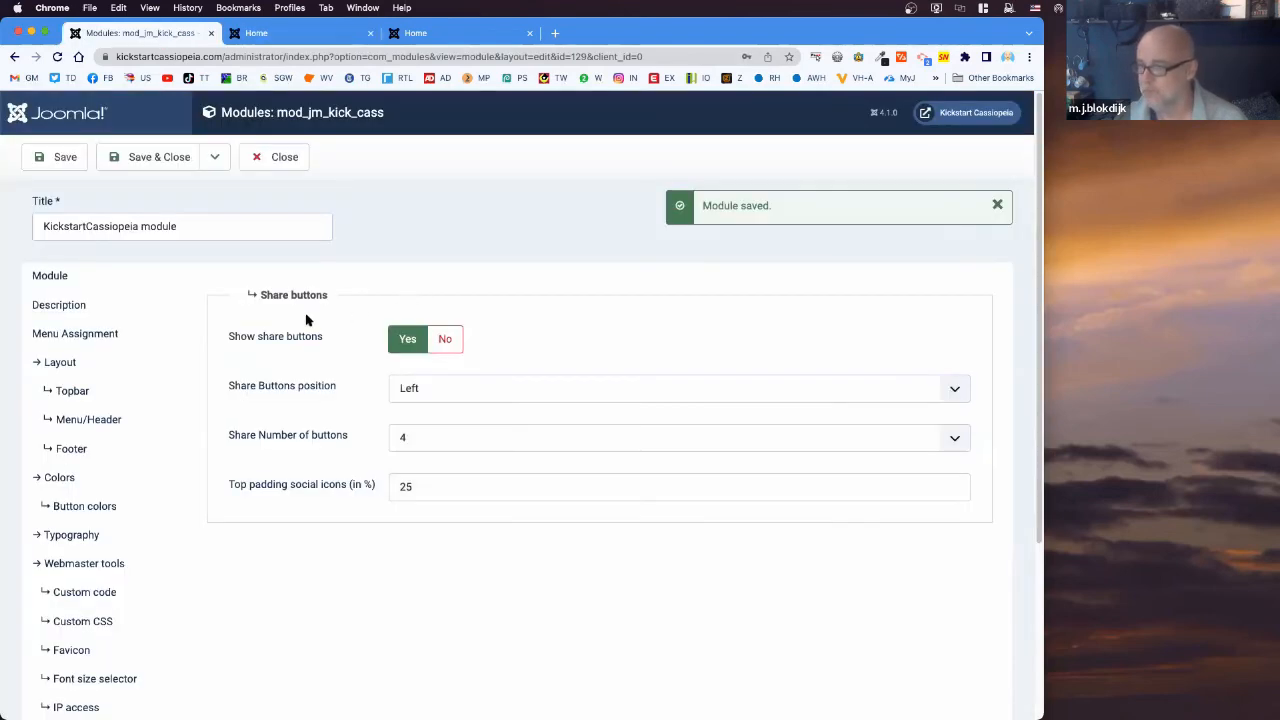
scroll(118, 624, "down", 5)
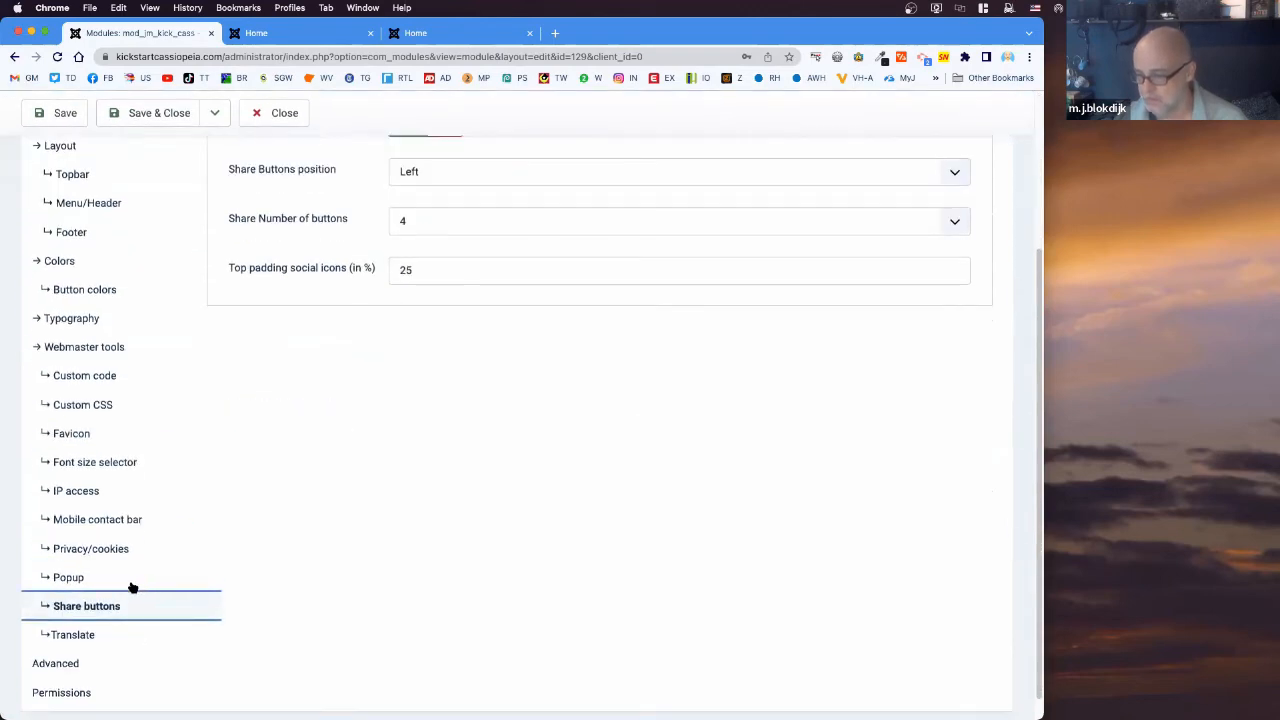
left_click(85, 578)
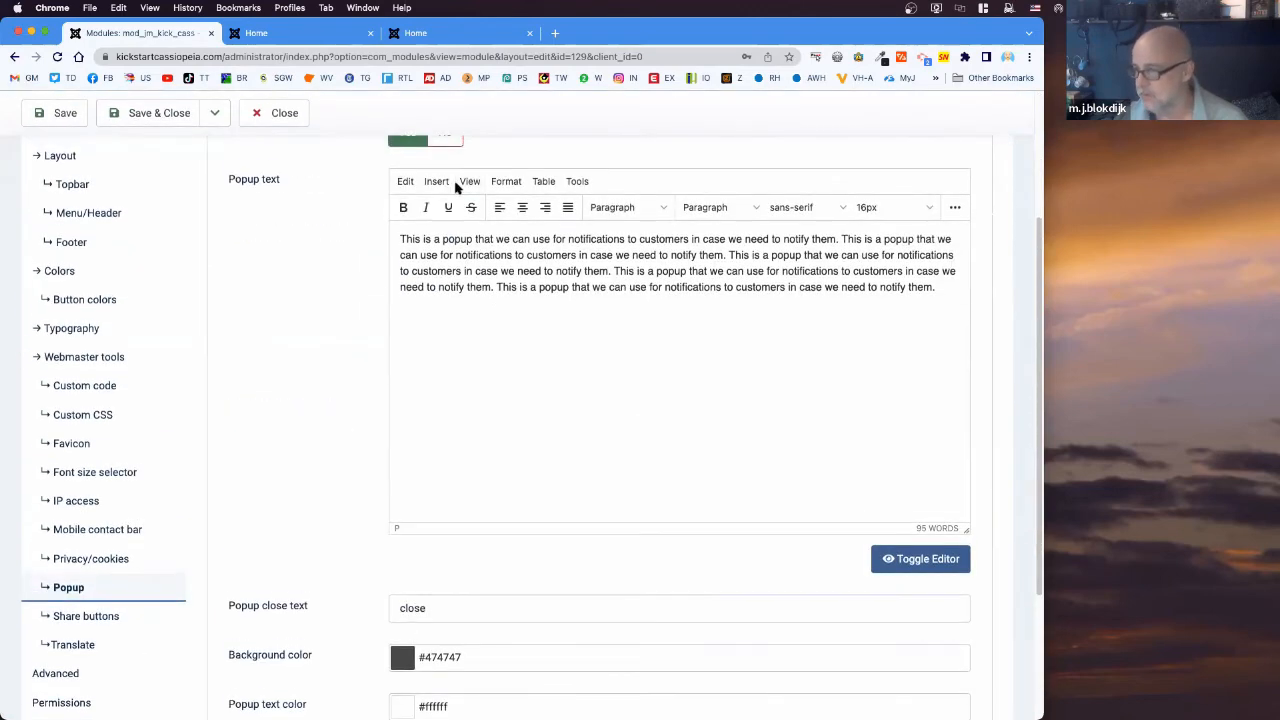
left_click(445, 142)
left_click(66, 113)
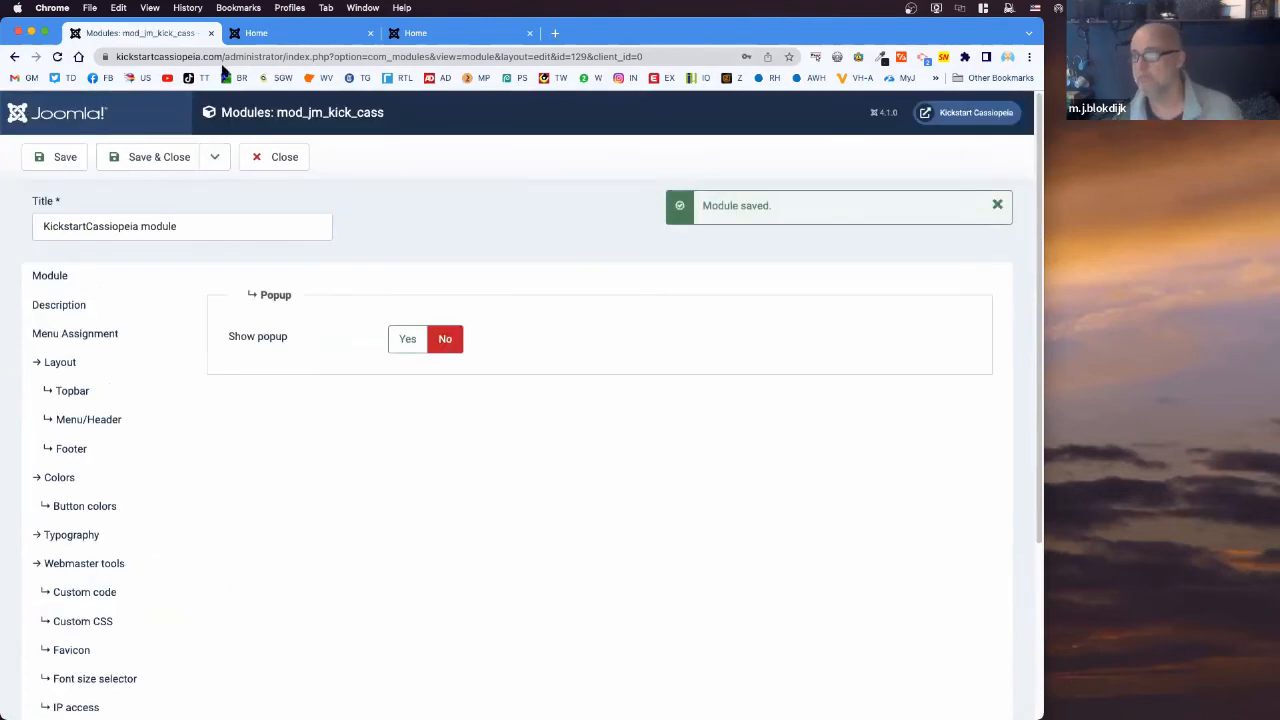
left_click(256, 33)
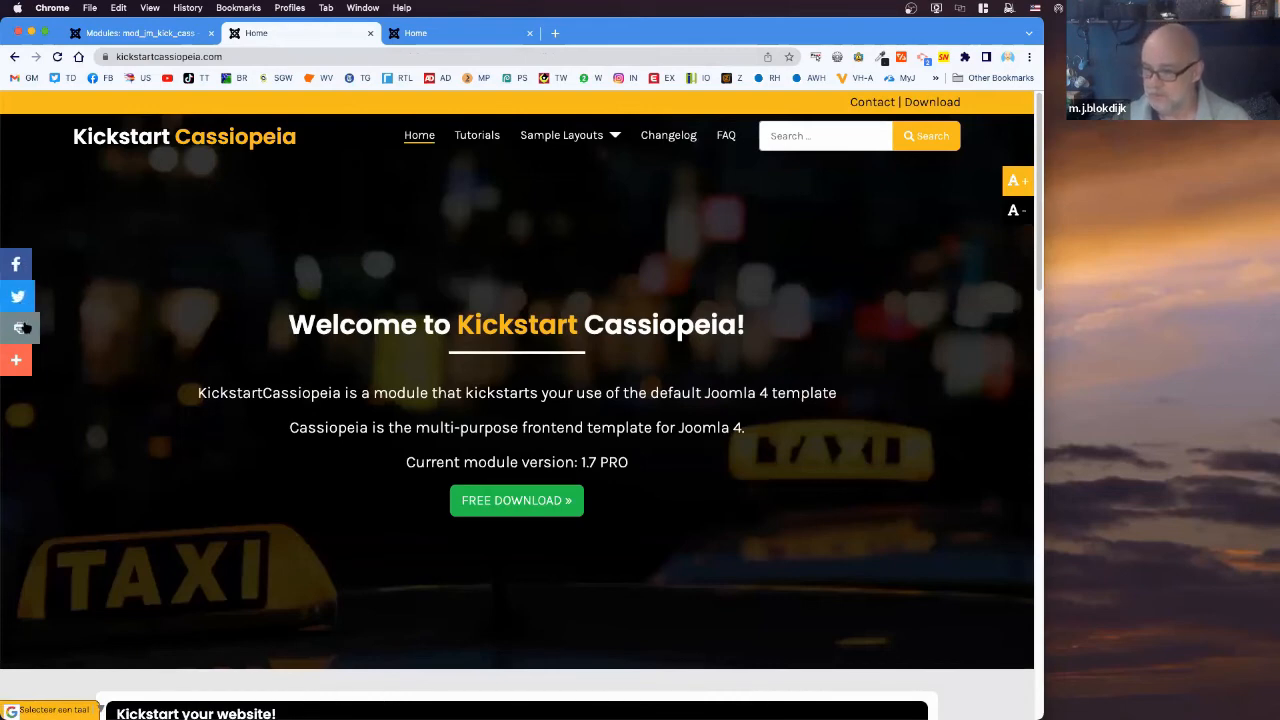
- Change the share buttons position to Right, save the module and return to the front-end home page
left_click(151, 34)
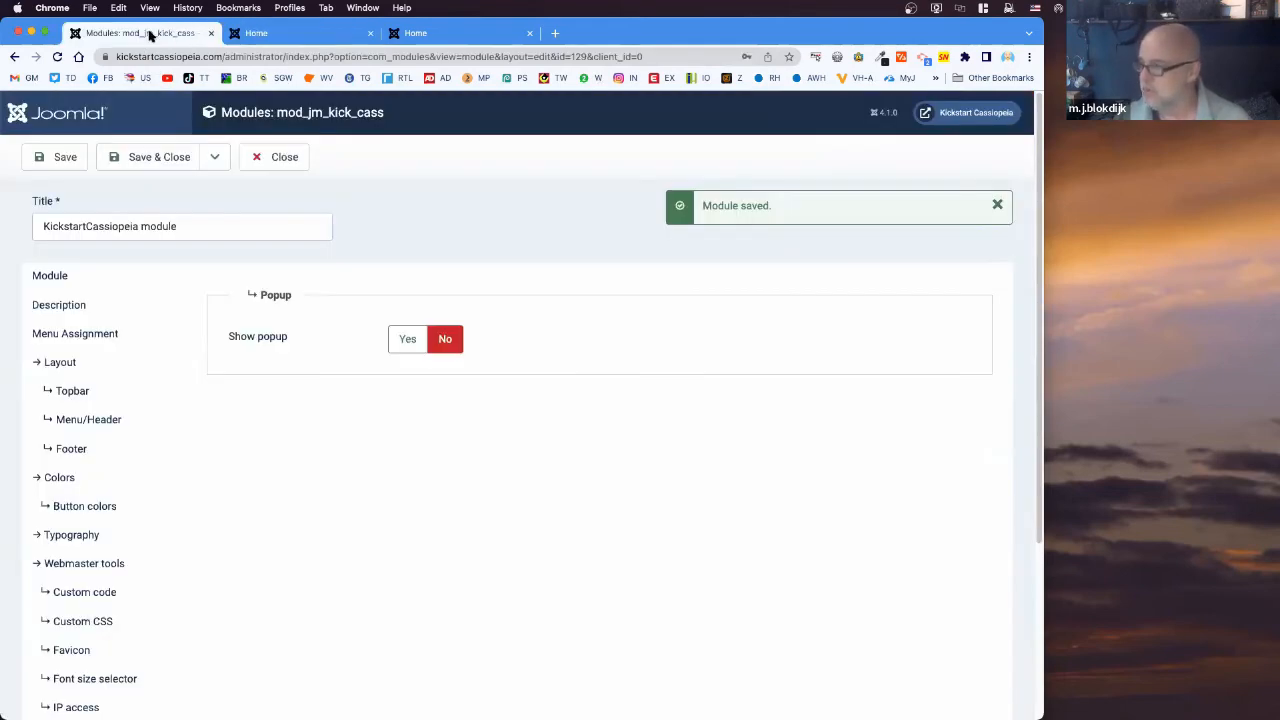
scroll(140, 525, "down", 5)
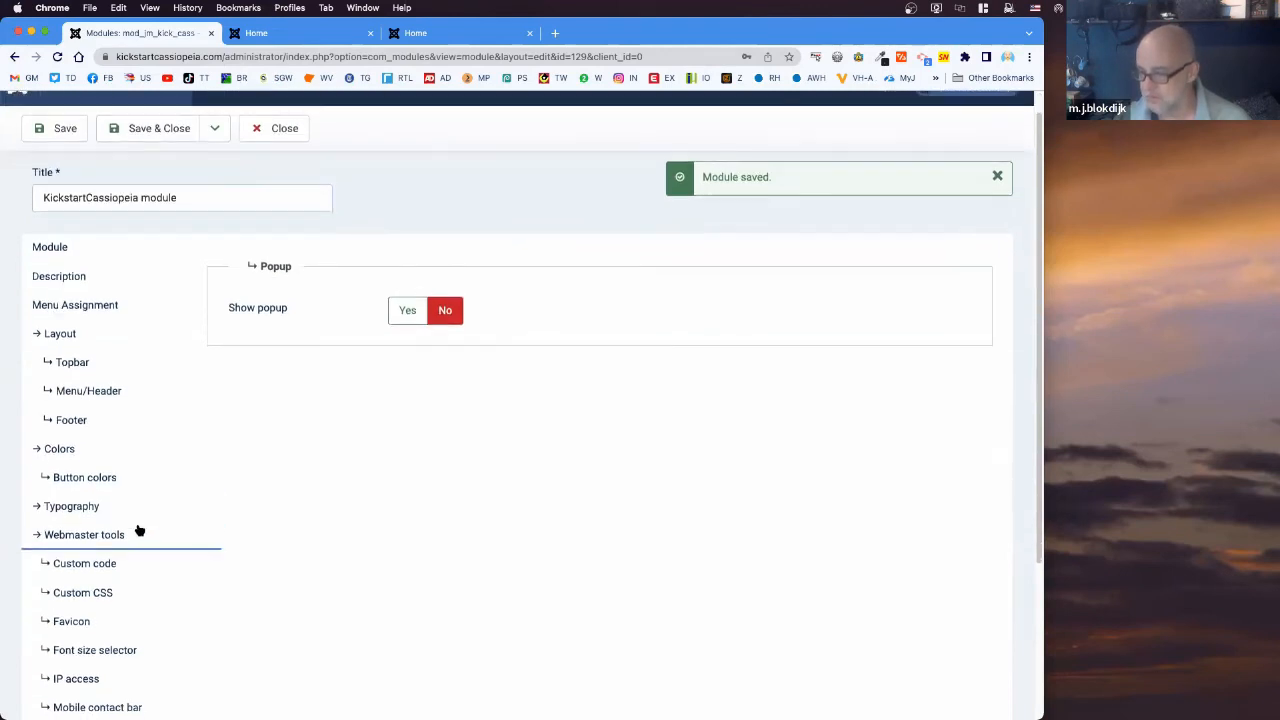
left_click(94, 580)
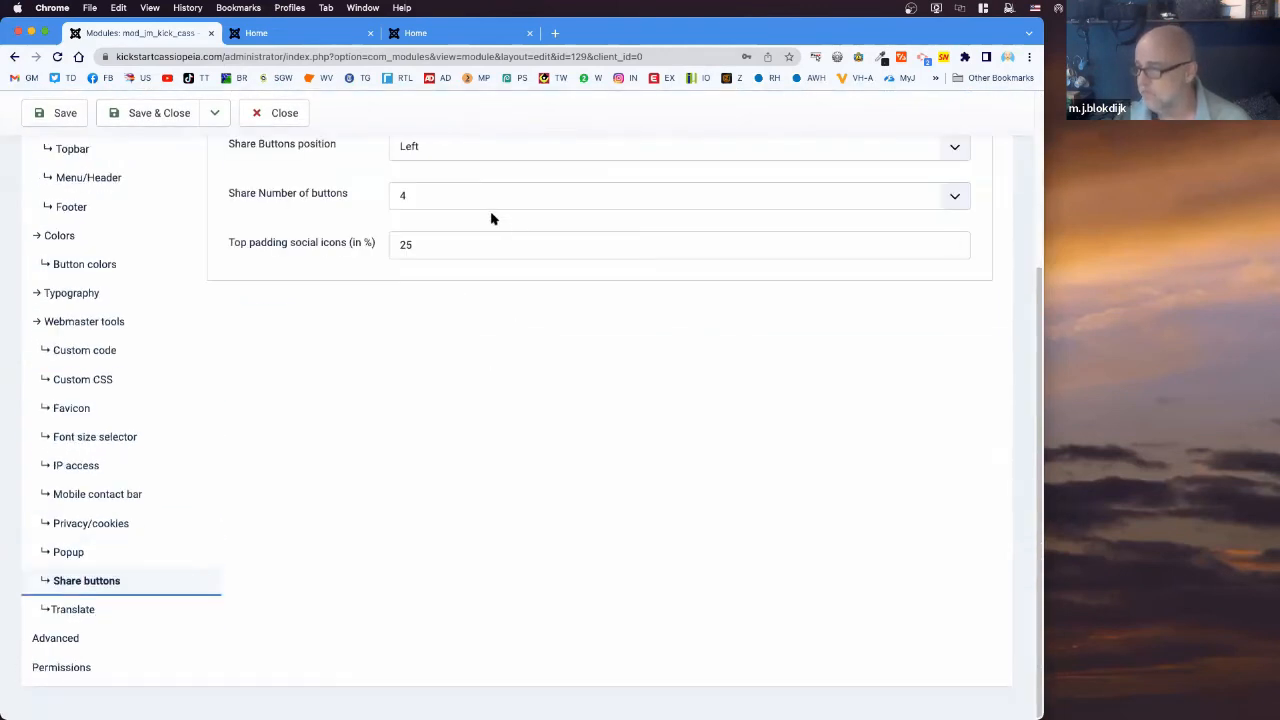
scroll(458, 265, "up", 5)
left_click(420, 398)
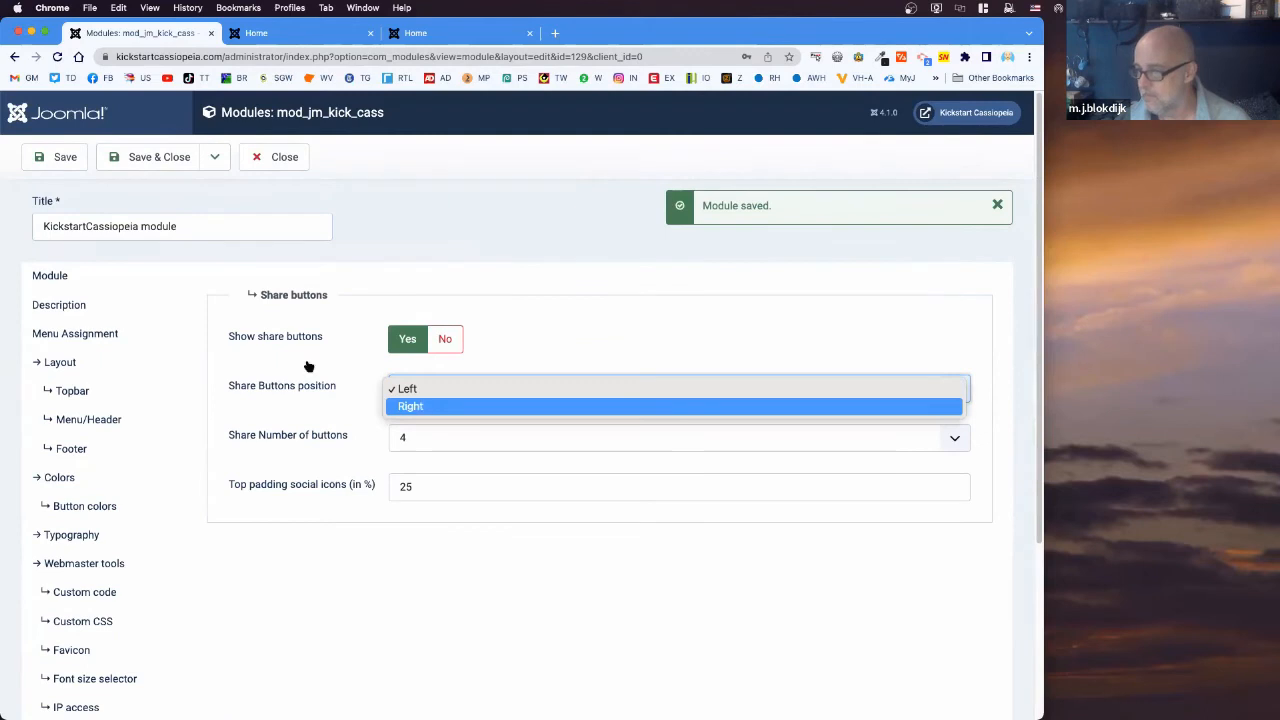
left_click(423, 407)
left_click(76, 158)
left_click(286, 33)
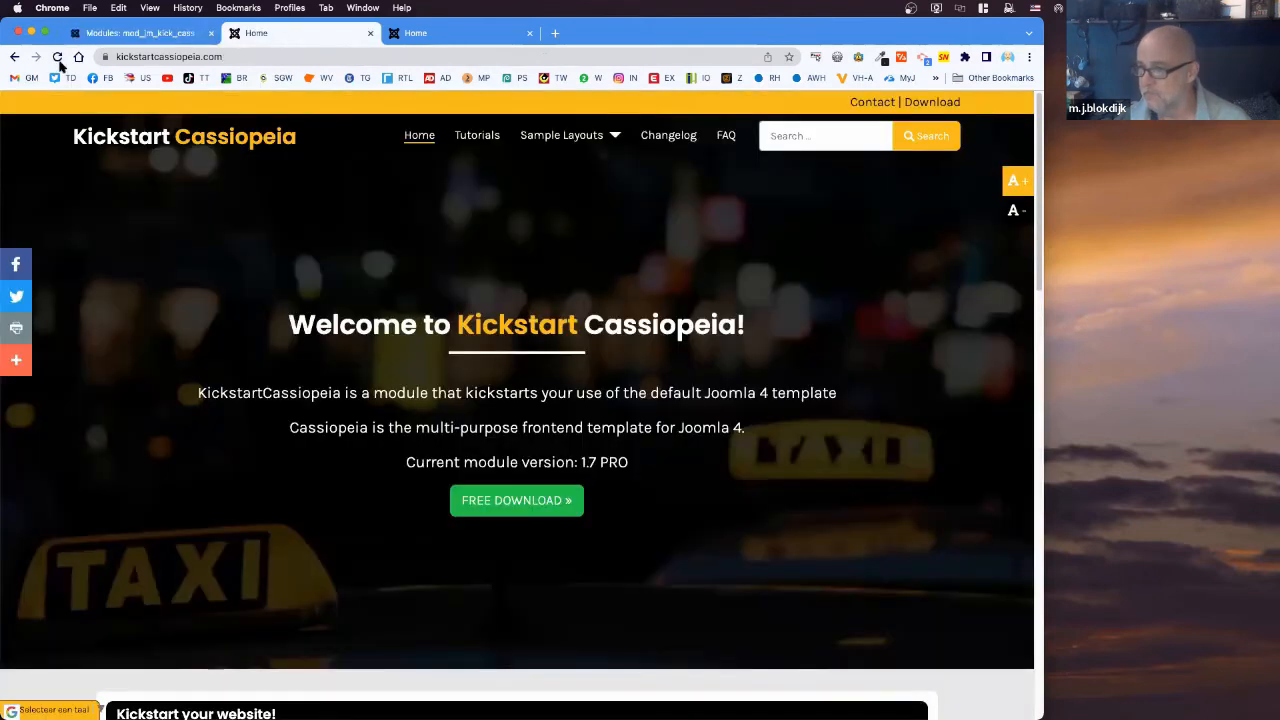
- Reload the home page to check the share buttons, then review the module's Translate settings and the front-end language selector
key("super+r")
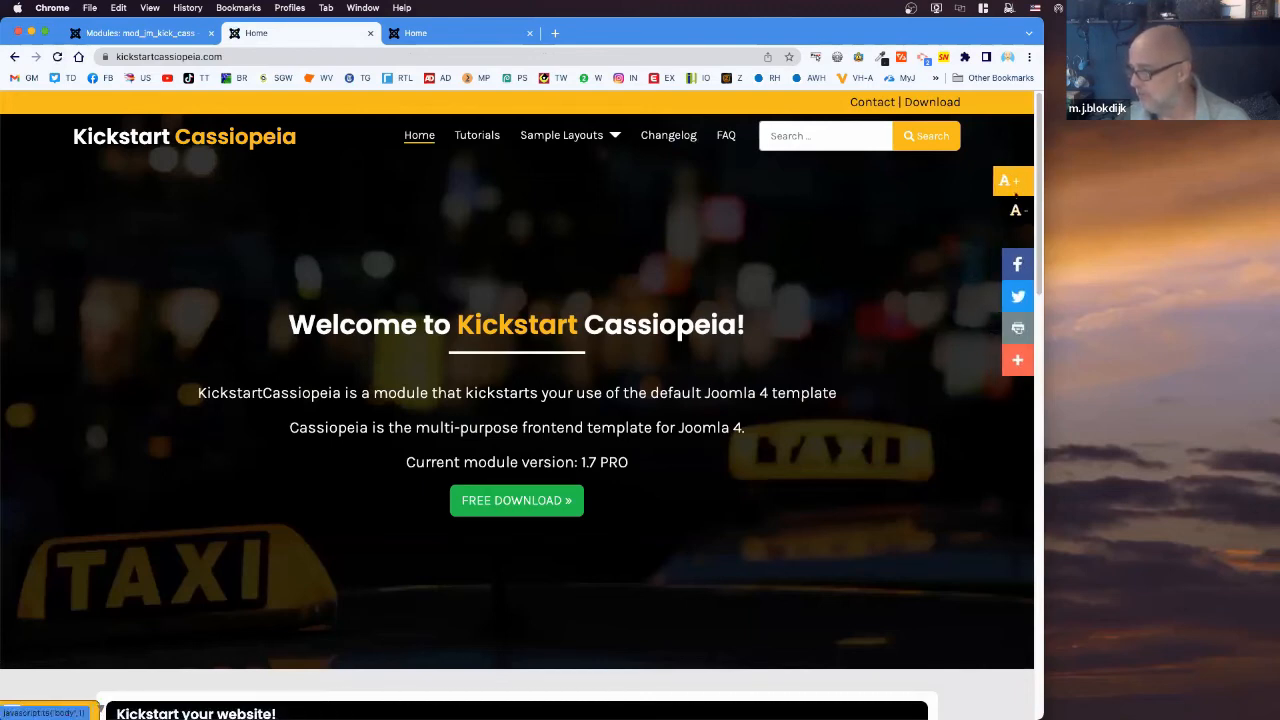
left_click(176, 36)
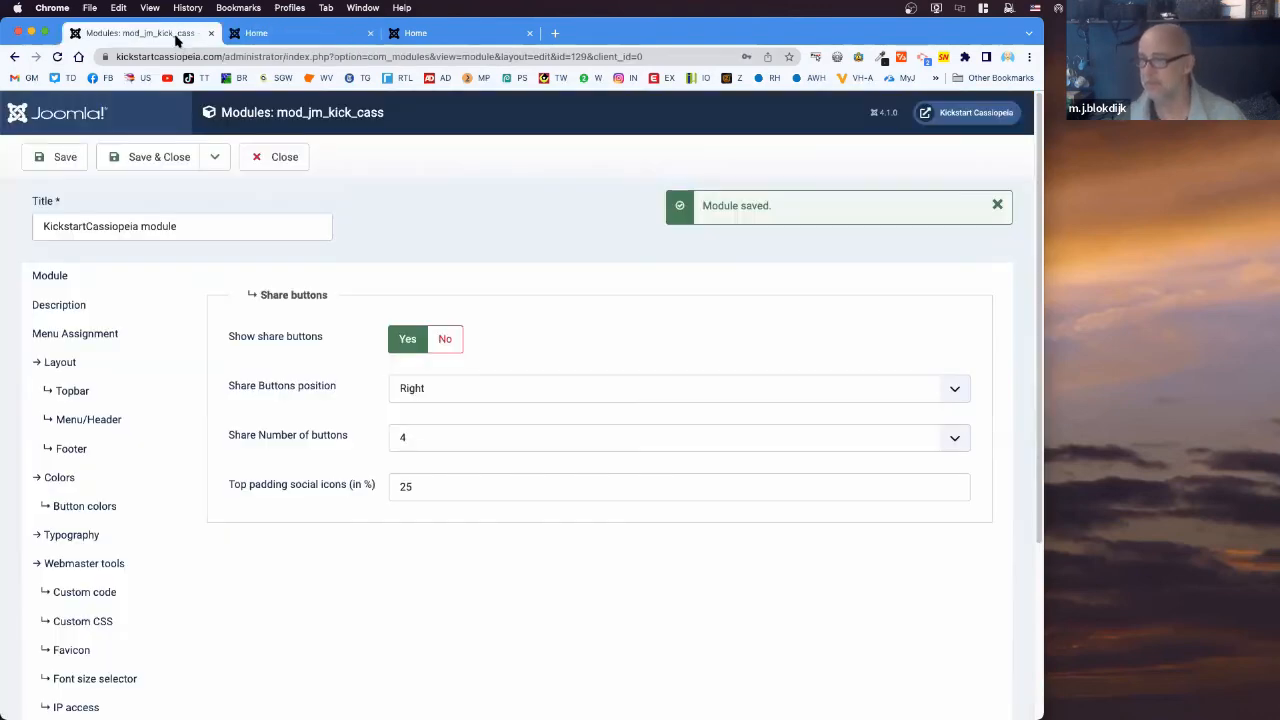
scroll(160, 580, "down", 5)
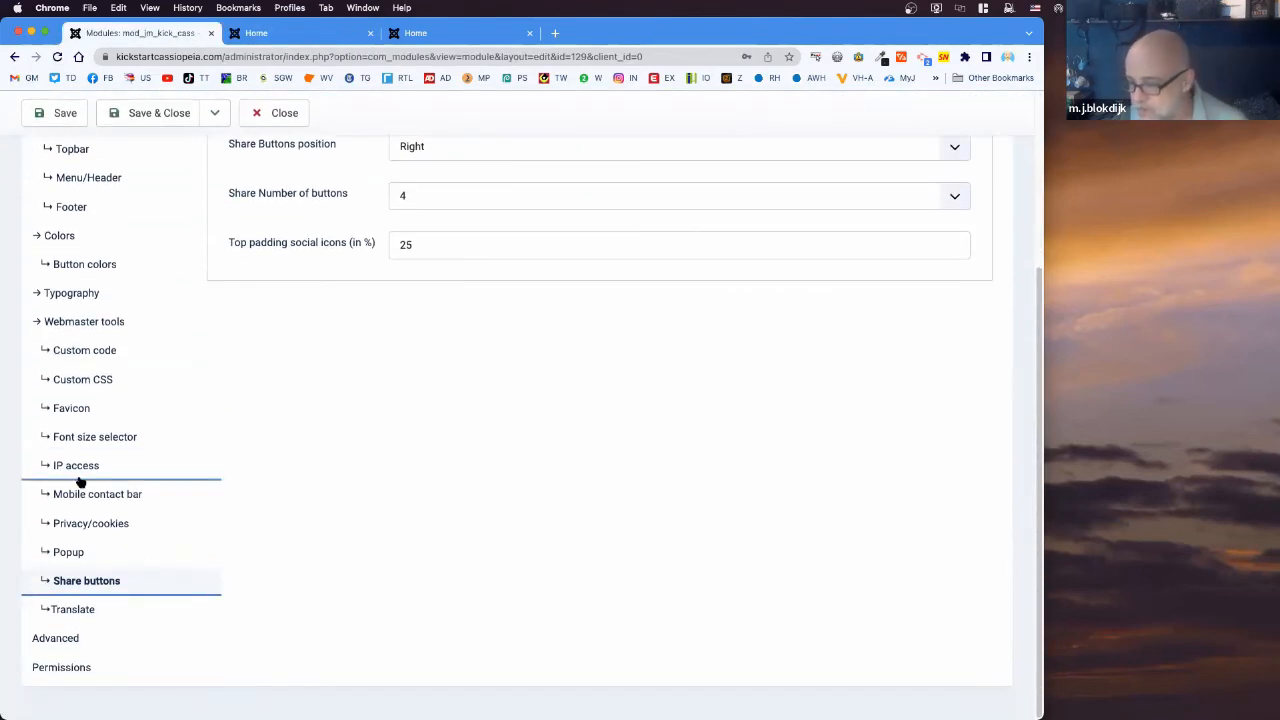
left_click(90, 610)
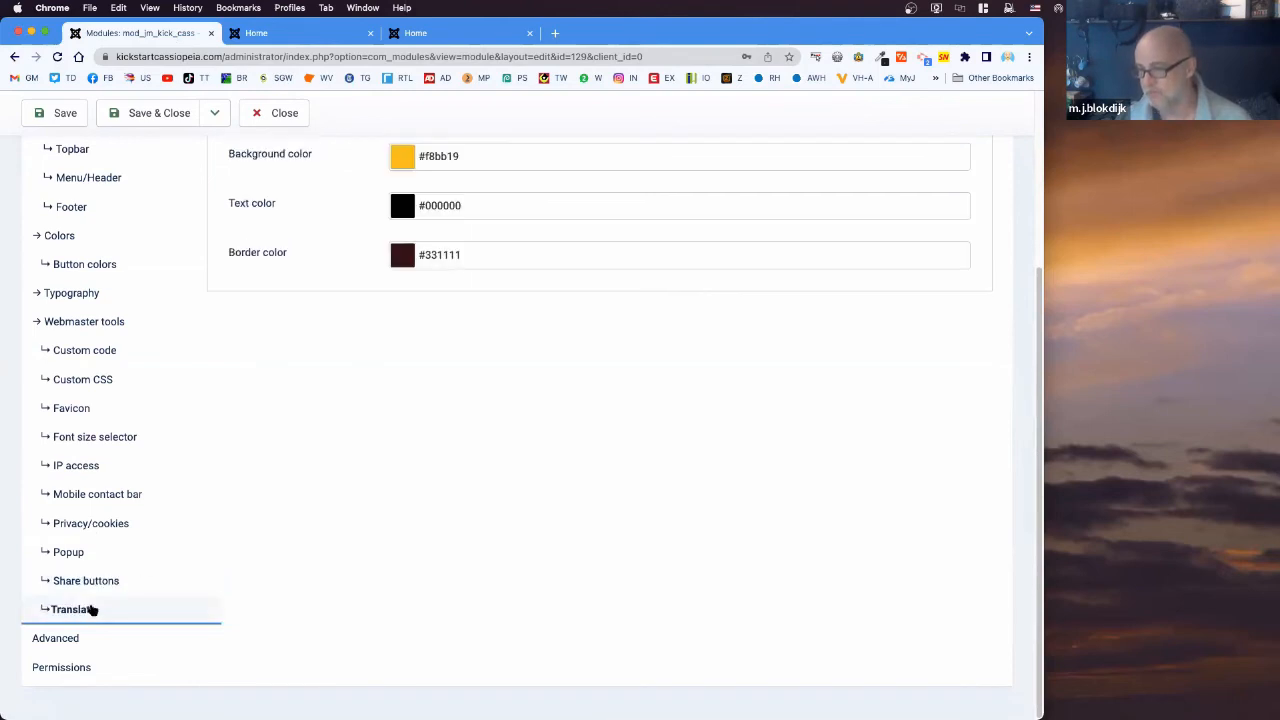
scroll(403, 378, "up", 5)
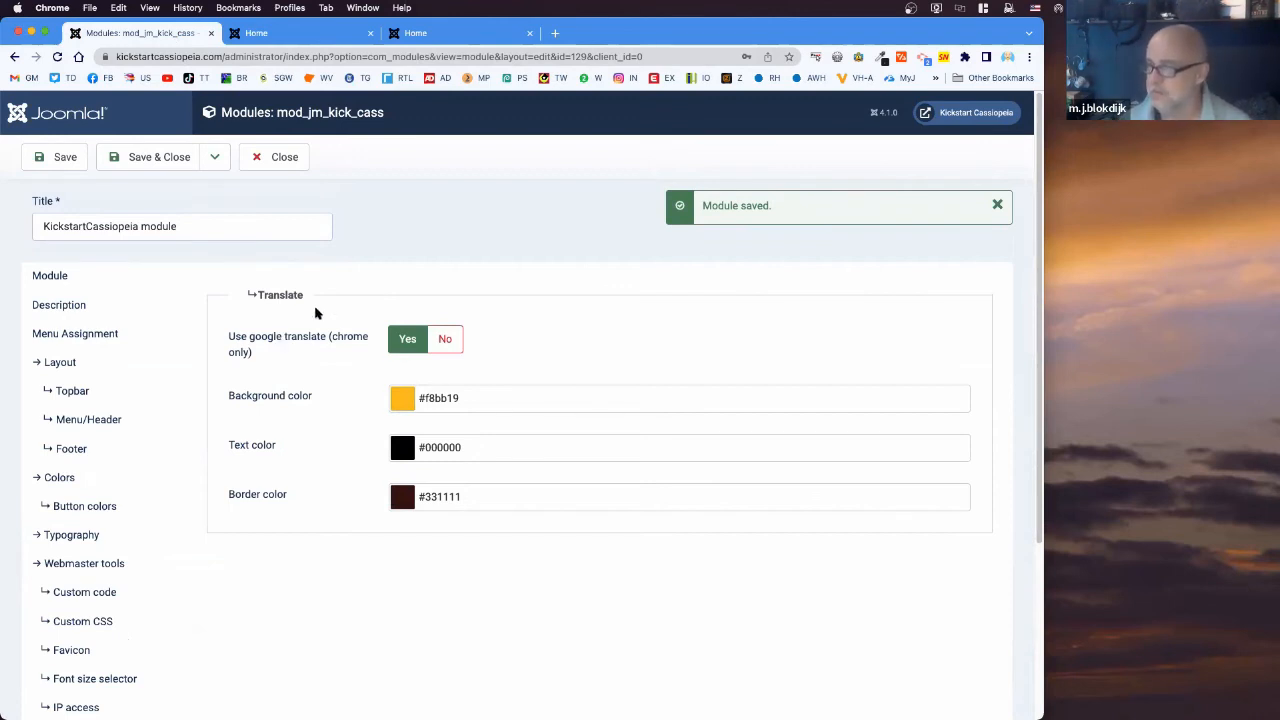
left_click(272, 37)
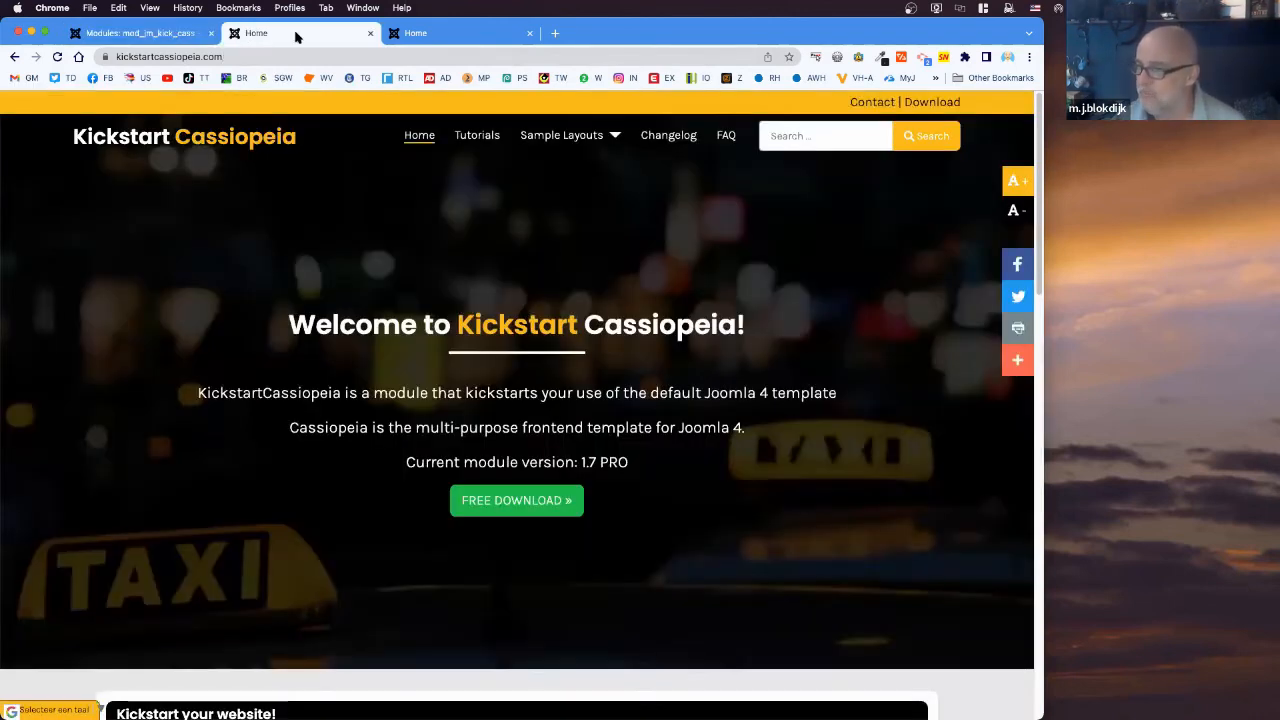
- Turn off Google Translate in the module's Translate settings, save the module and reload the front-end home page
left_click(167, 38)
left_click(445, 339)
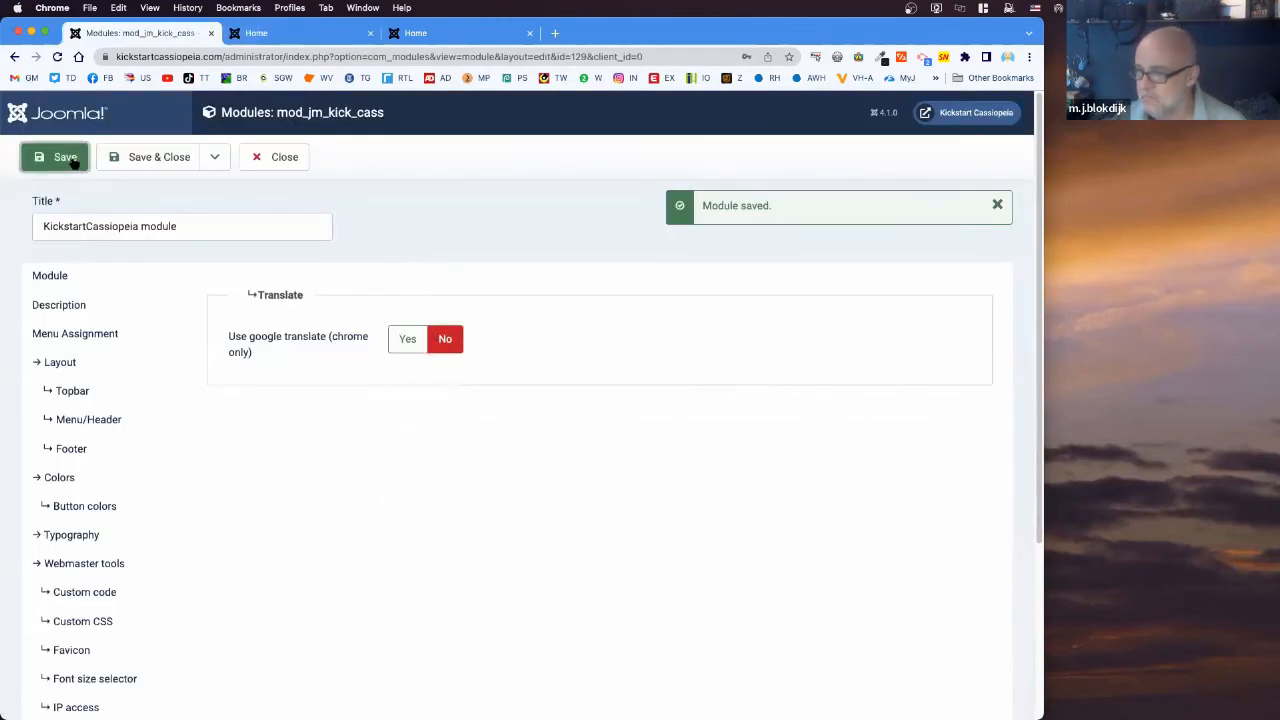
left_click(266, 38)
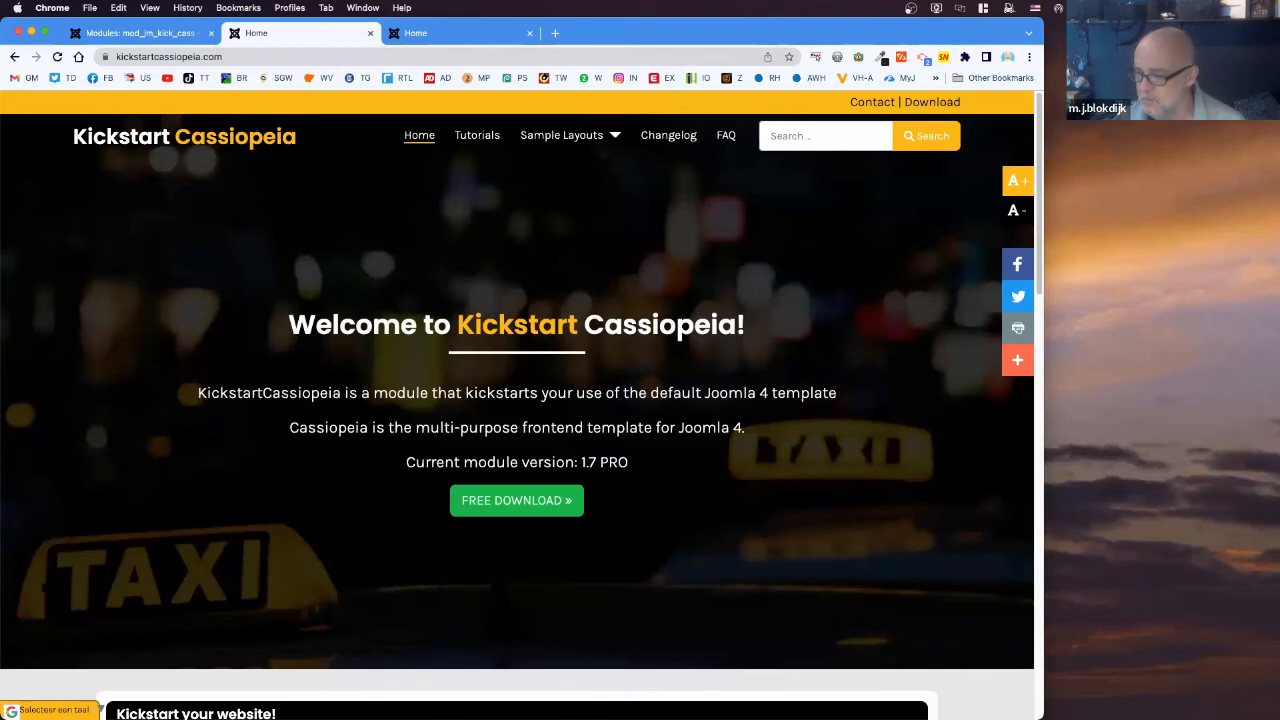
left_click(58, 58)
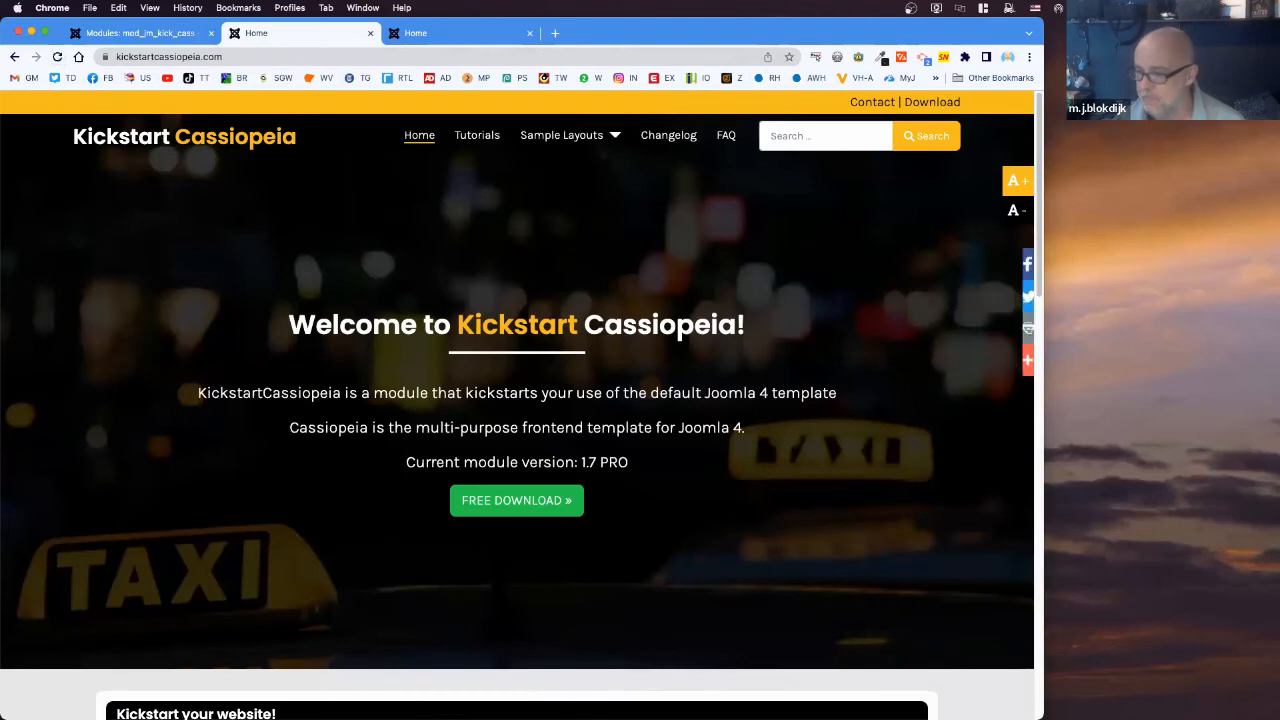
- Turn Google Translate back on in the module settings, save the module and reload the home page
left_click(166, 38)
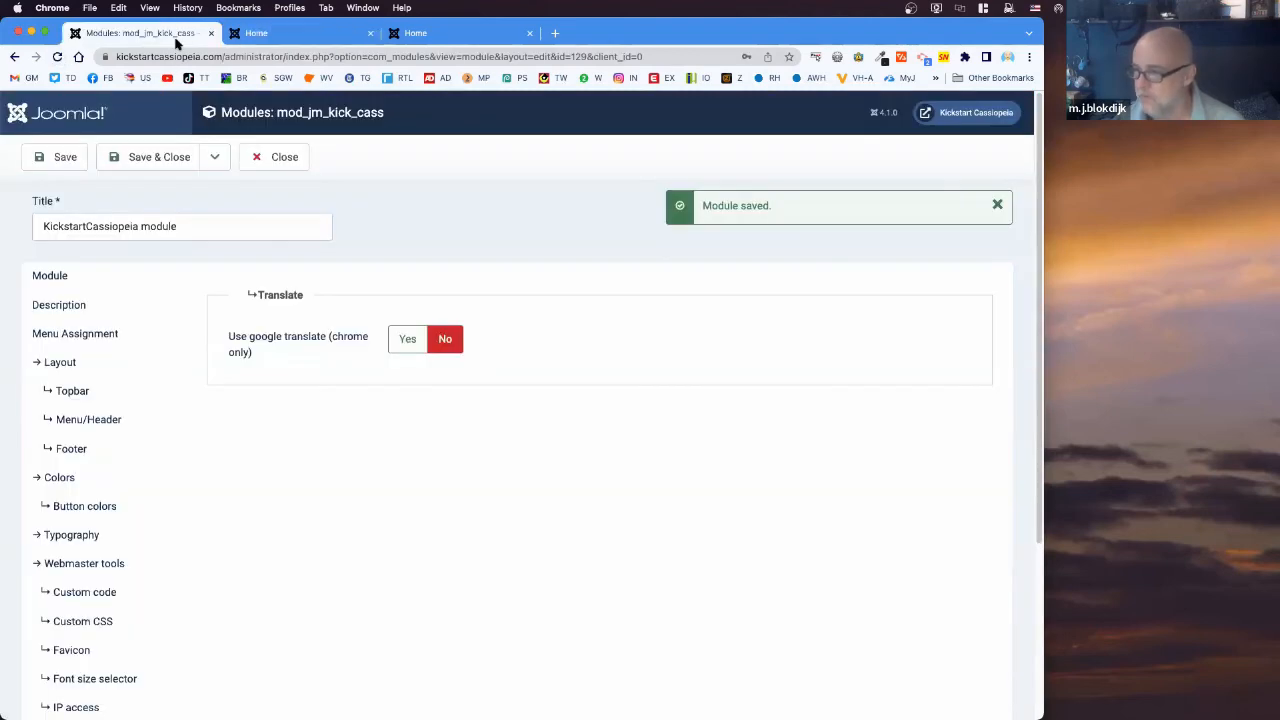
left_click(405, 341)
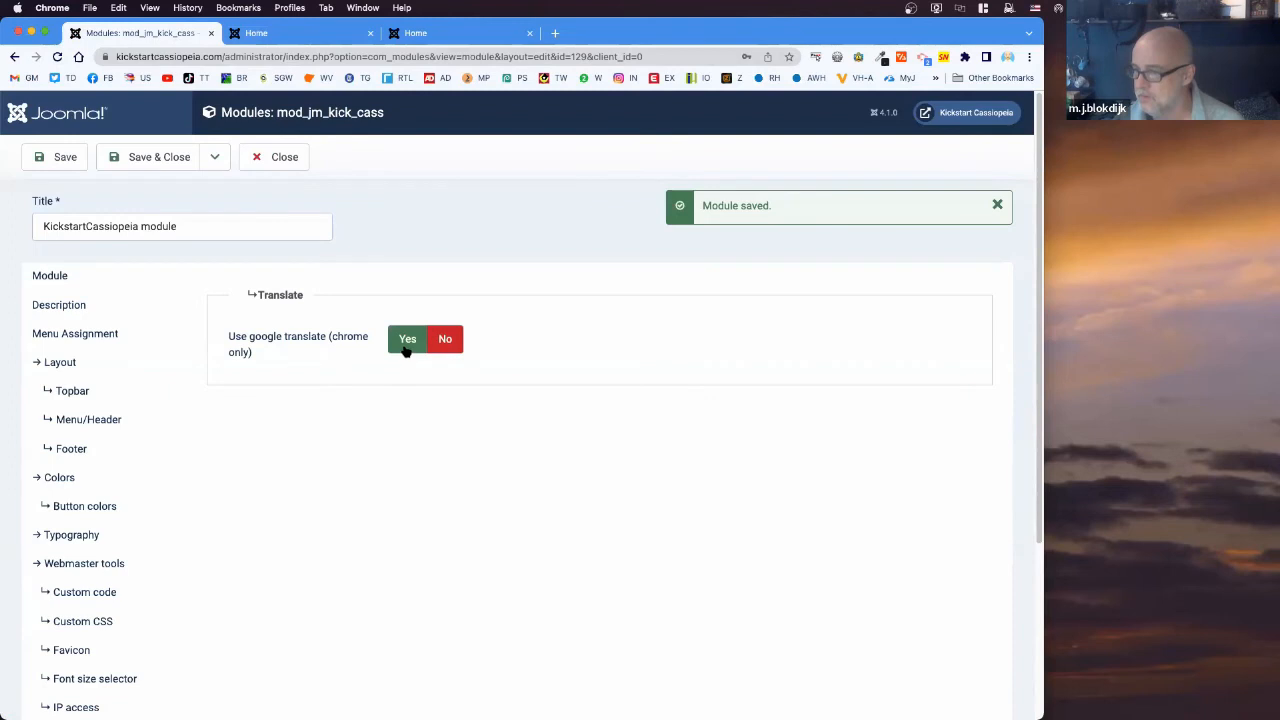
left_click(72, 163)
left_click(268, 38)
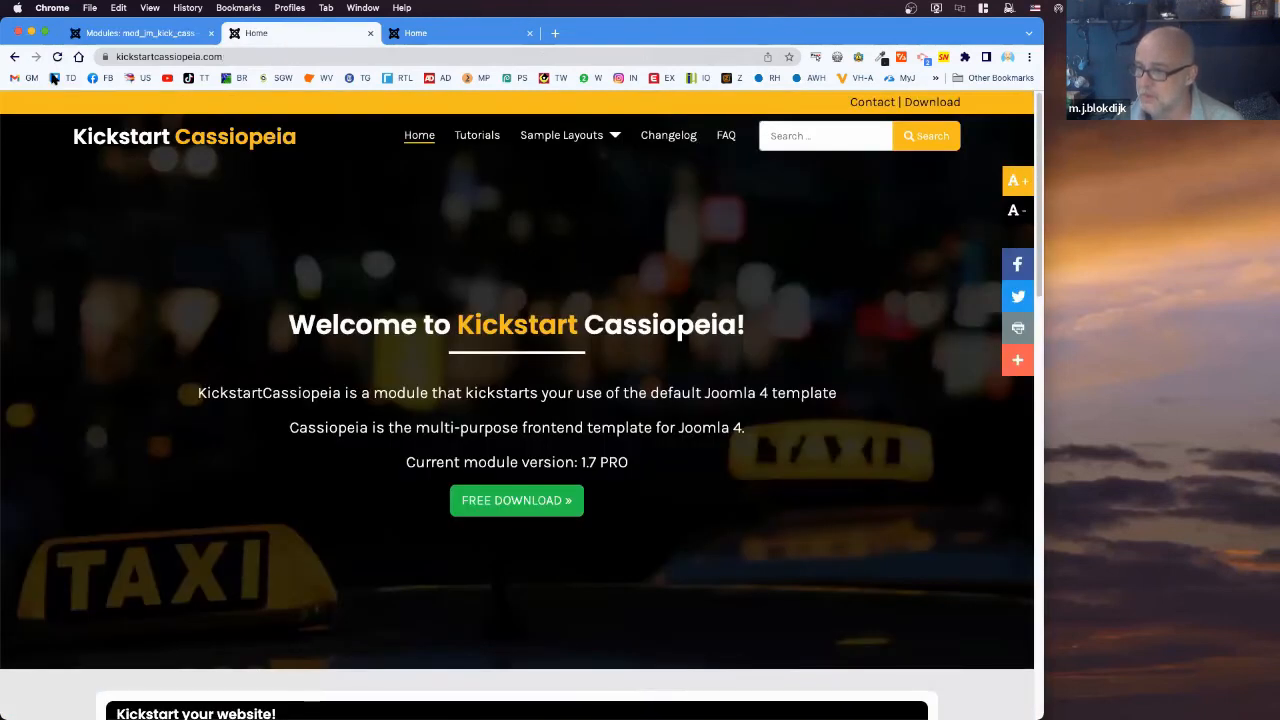
left_click(57, 56)
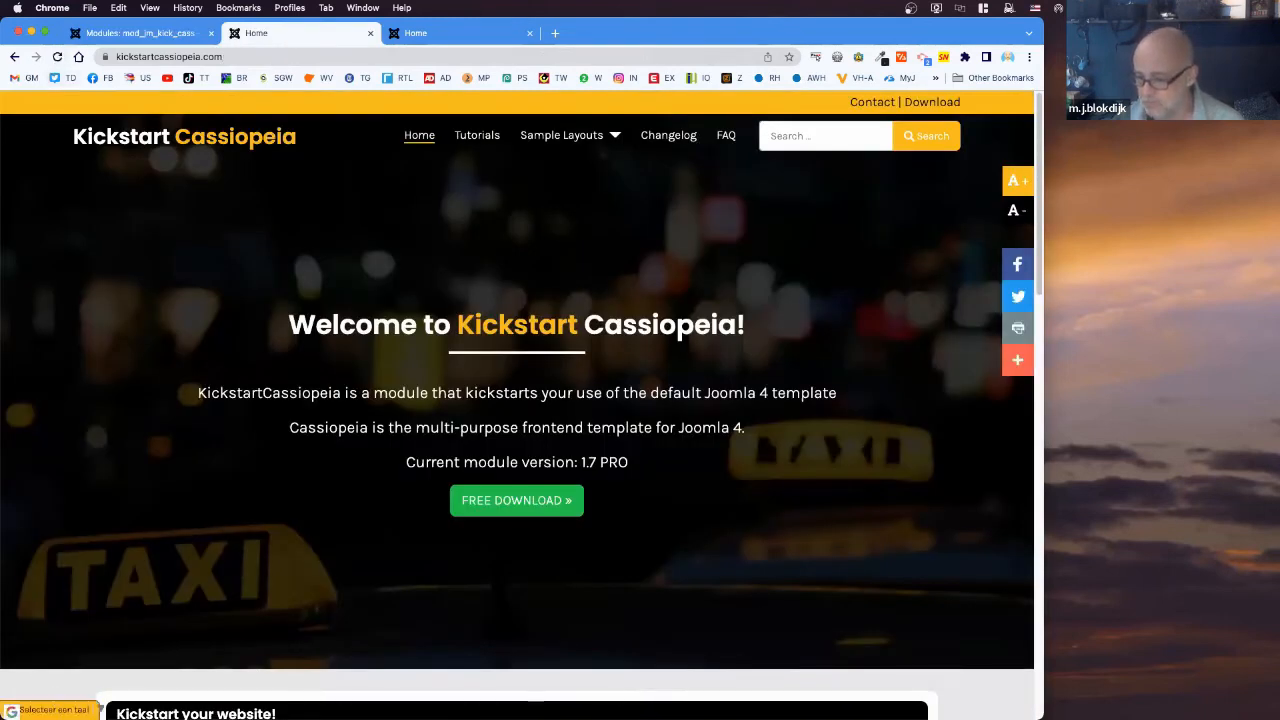
- Translate the home page into English (Engels) and look through the Blog sample layout before returning to the home page
left_click(55, 706)
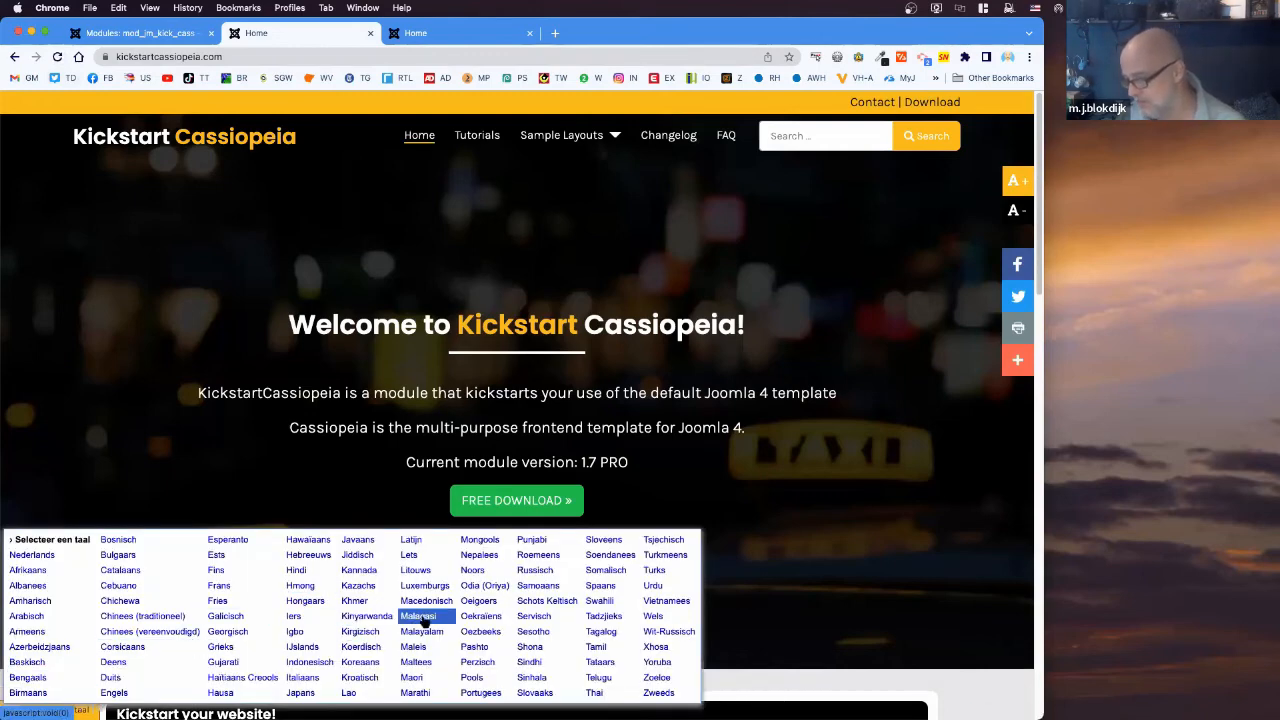
left_click(114, 692)
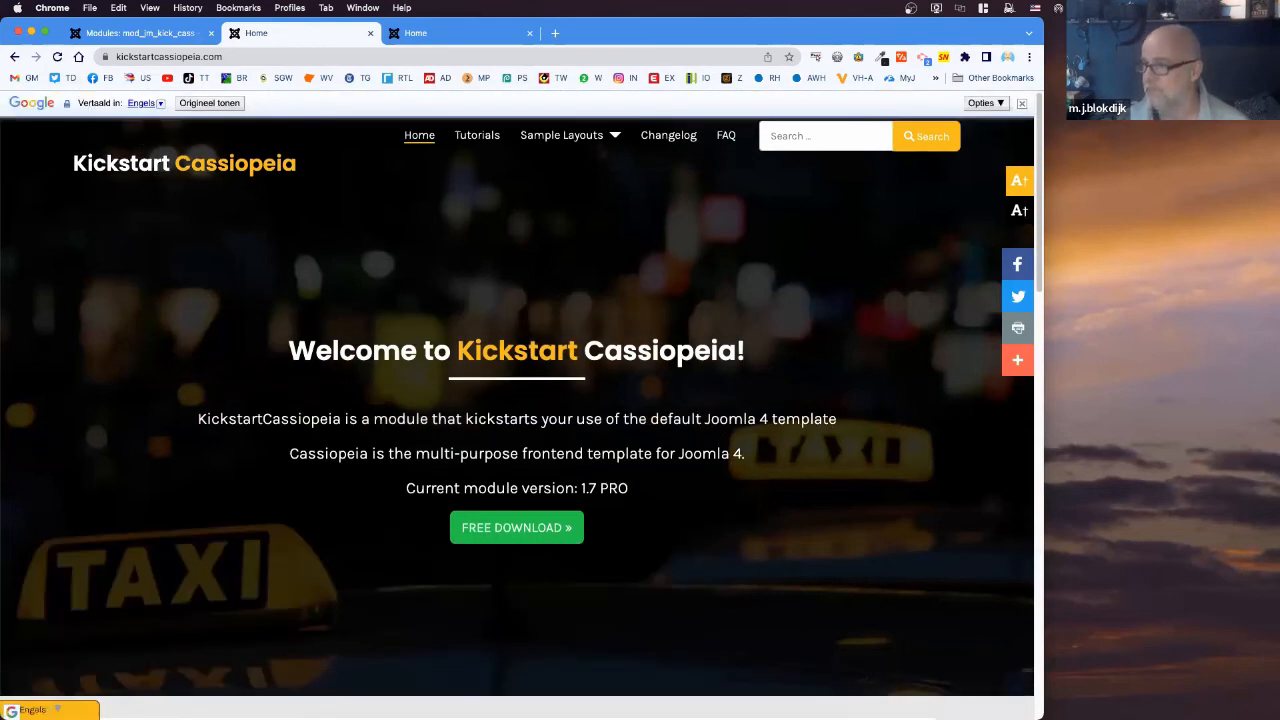
left_click(575, 141)
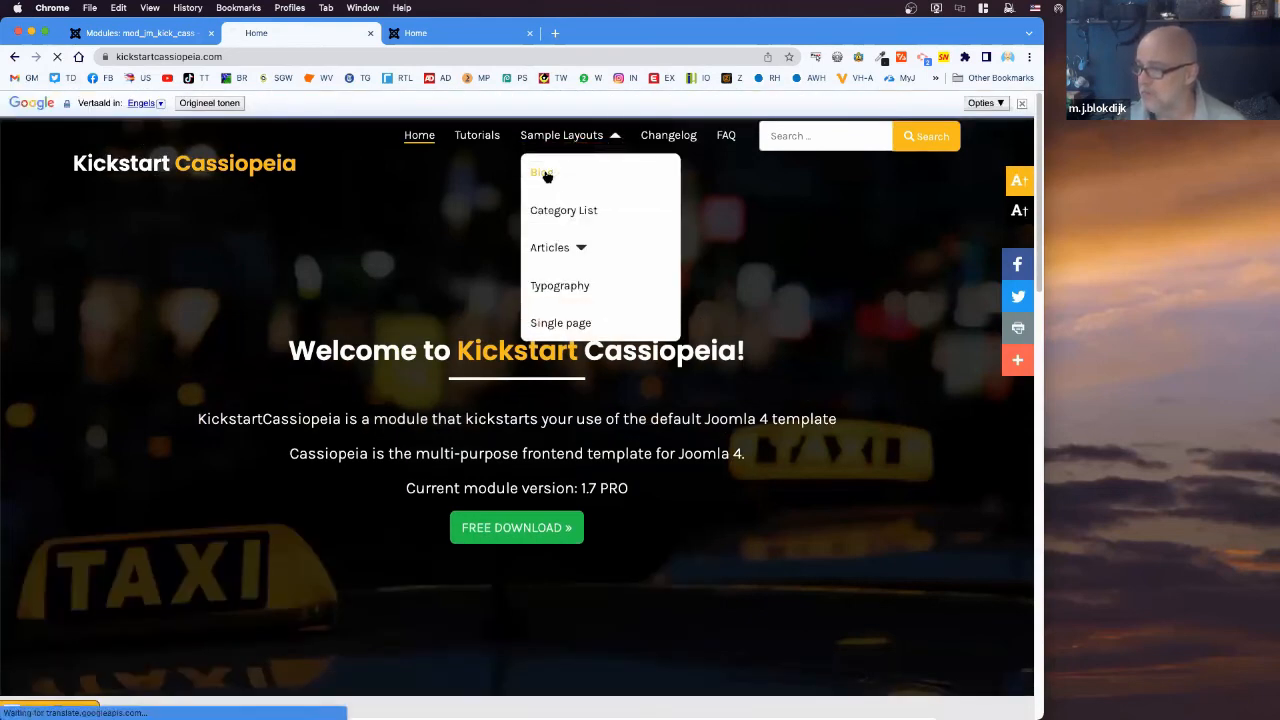
left_click(546, 174)
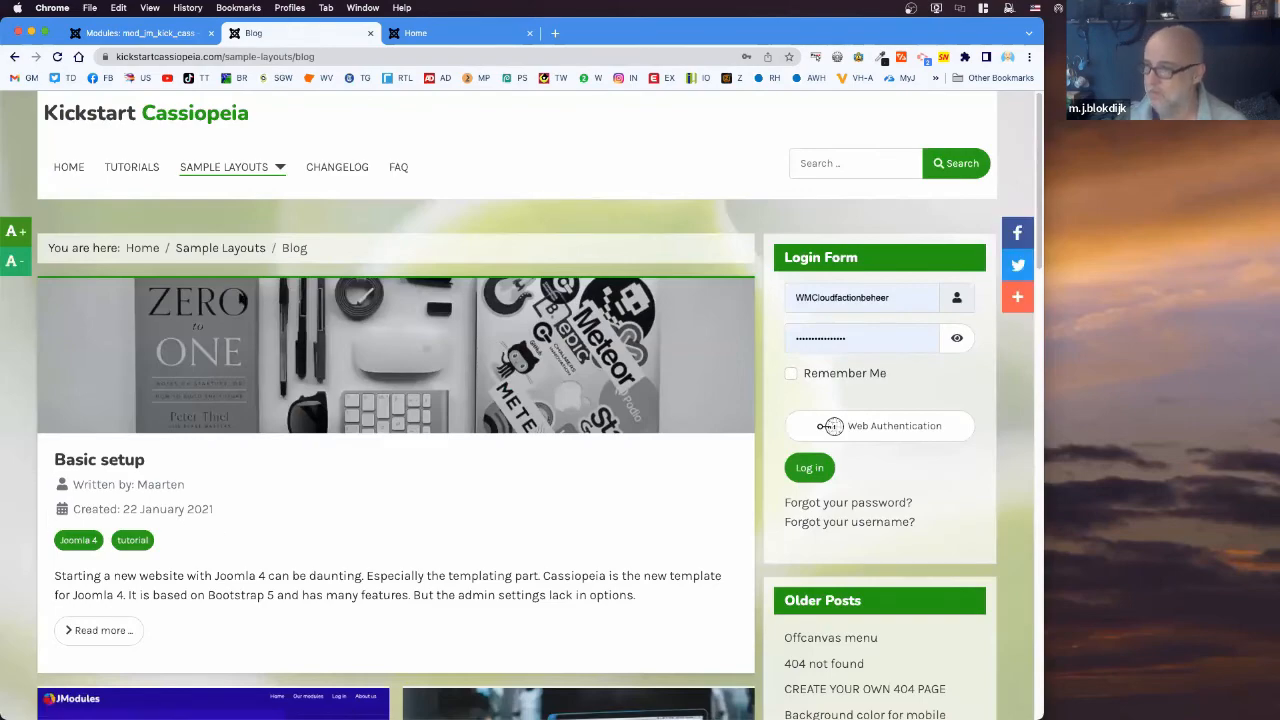
scroll(302, 535, "down", 10)
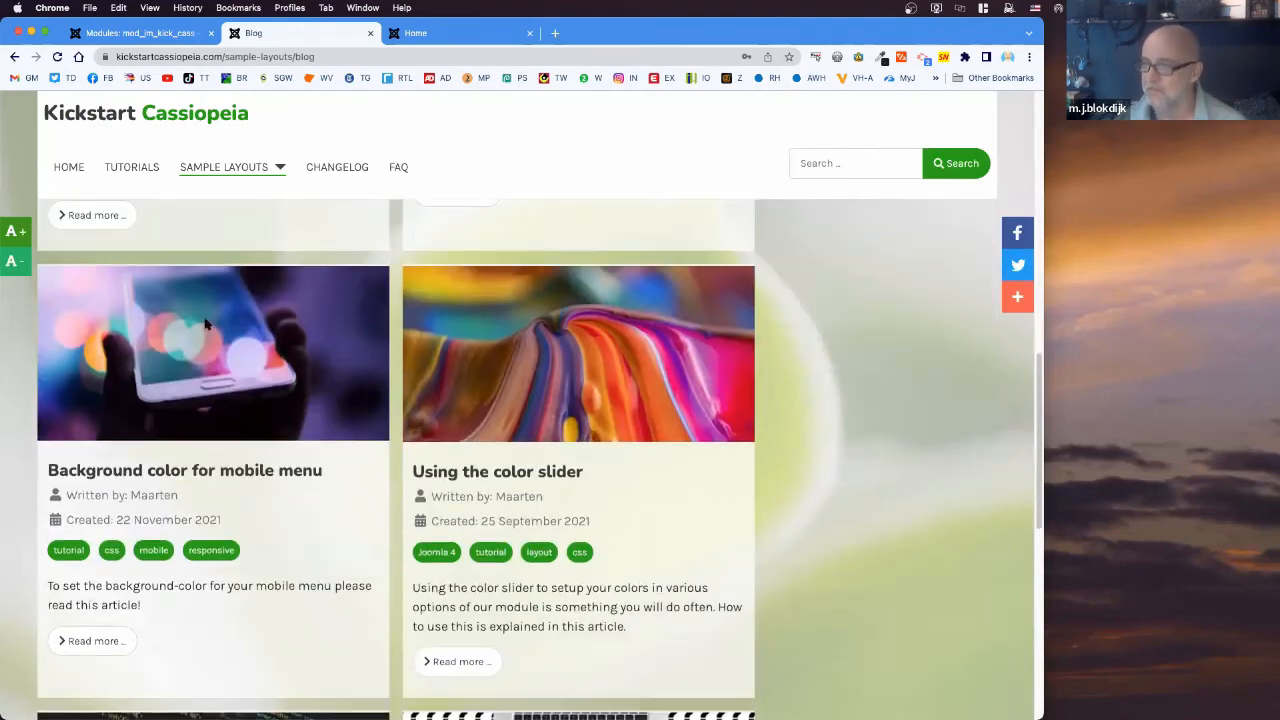
scroll(243, 500, "up", 5)
left_click(14, 58)
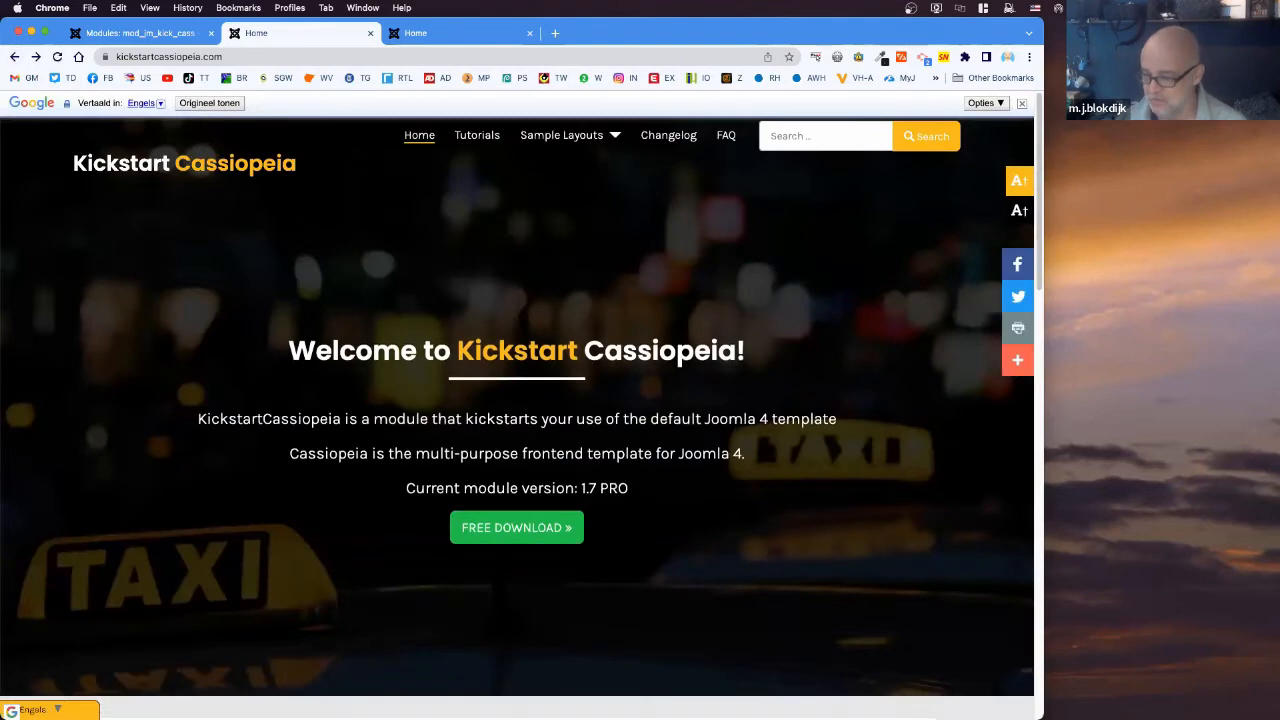
- Translate the home page into Dutch (Nederlands) and examine the article text on the Tutorials page
mouse_move(46, 712)
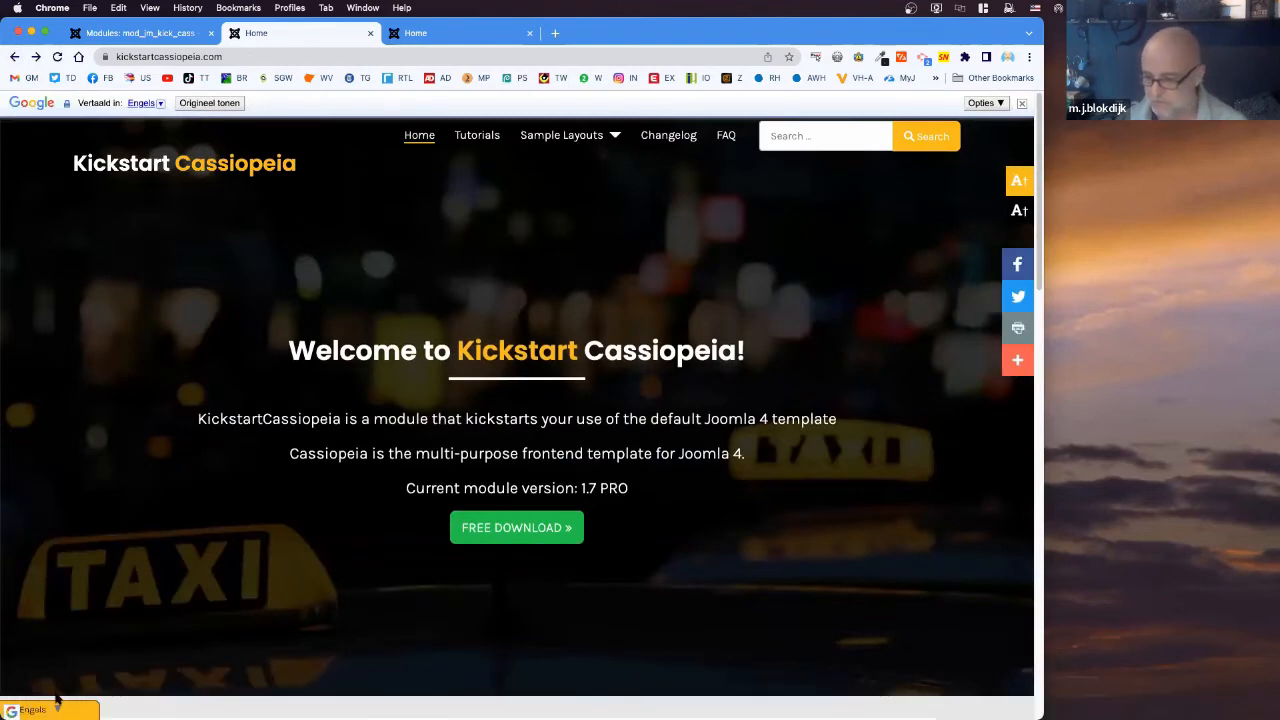
left_click(52, 710)
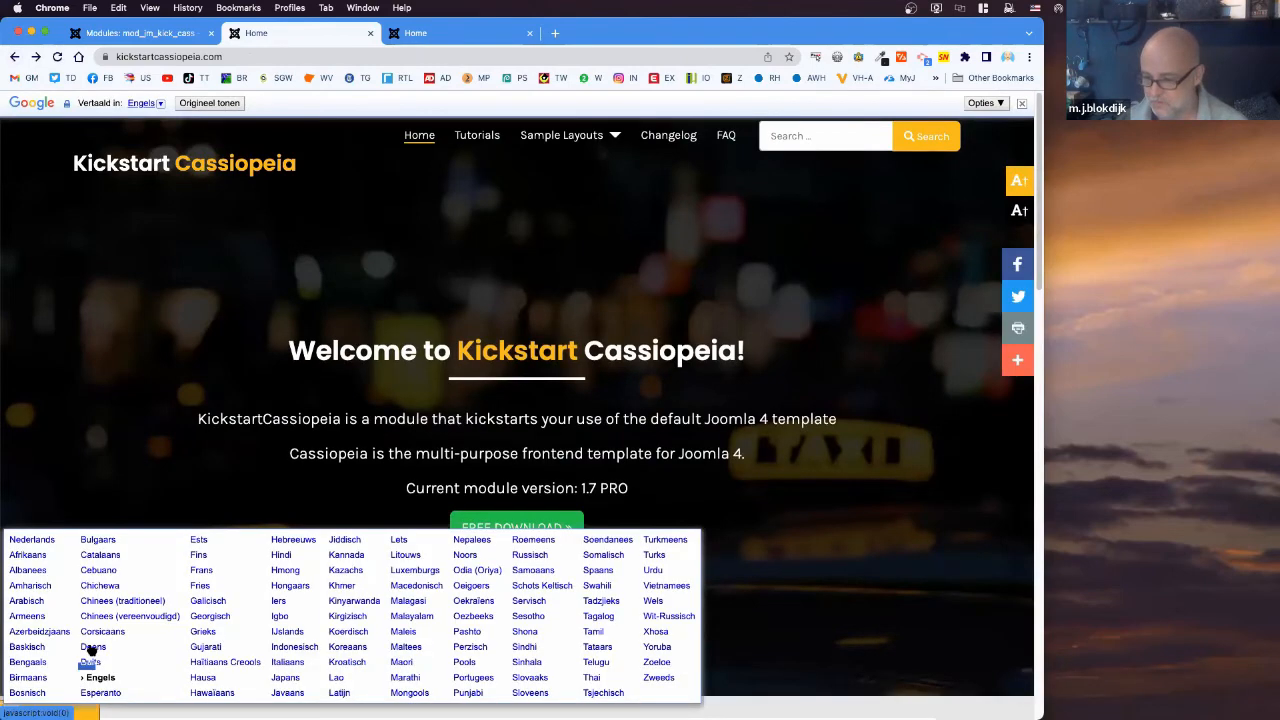
left_click(34, 540)
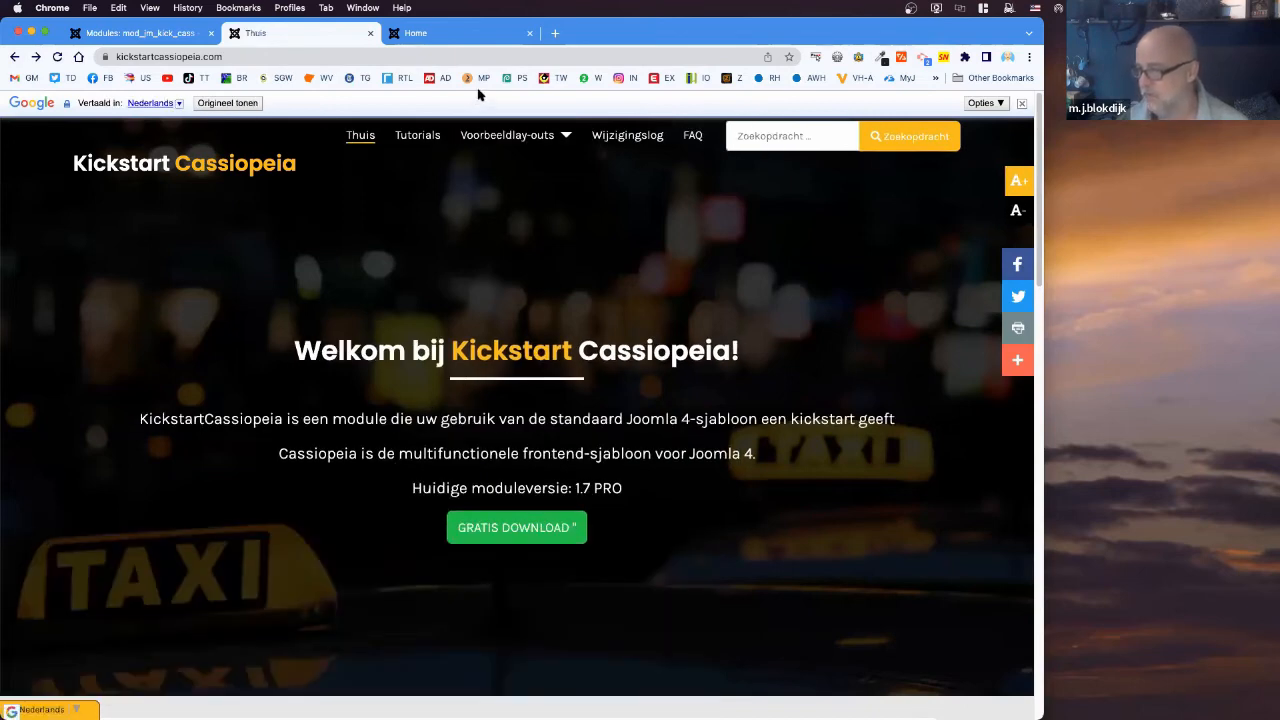
left_click(417, 135)
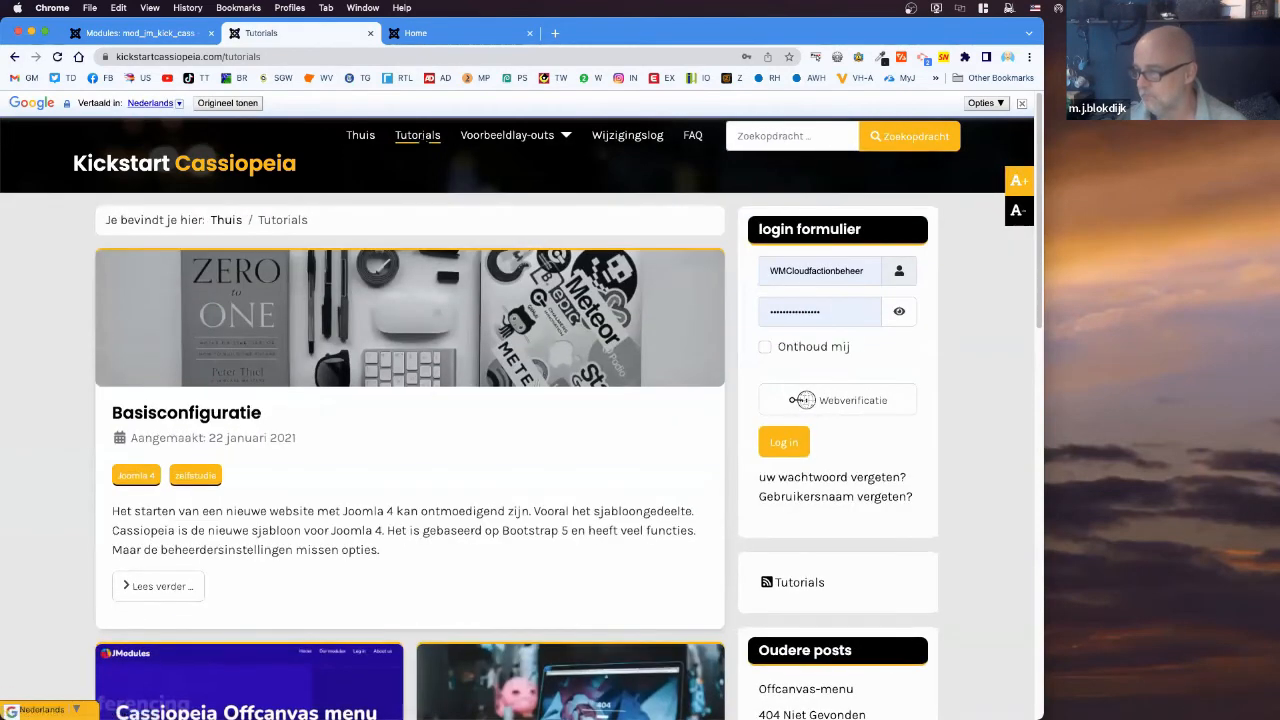
left_click_drag(224, 513, 445, 530)
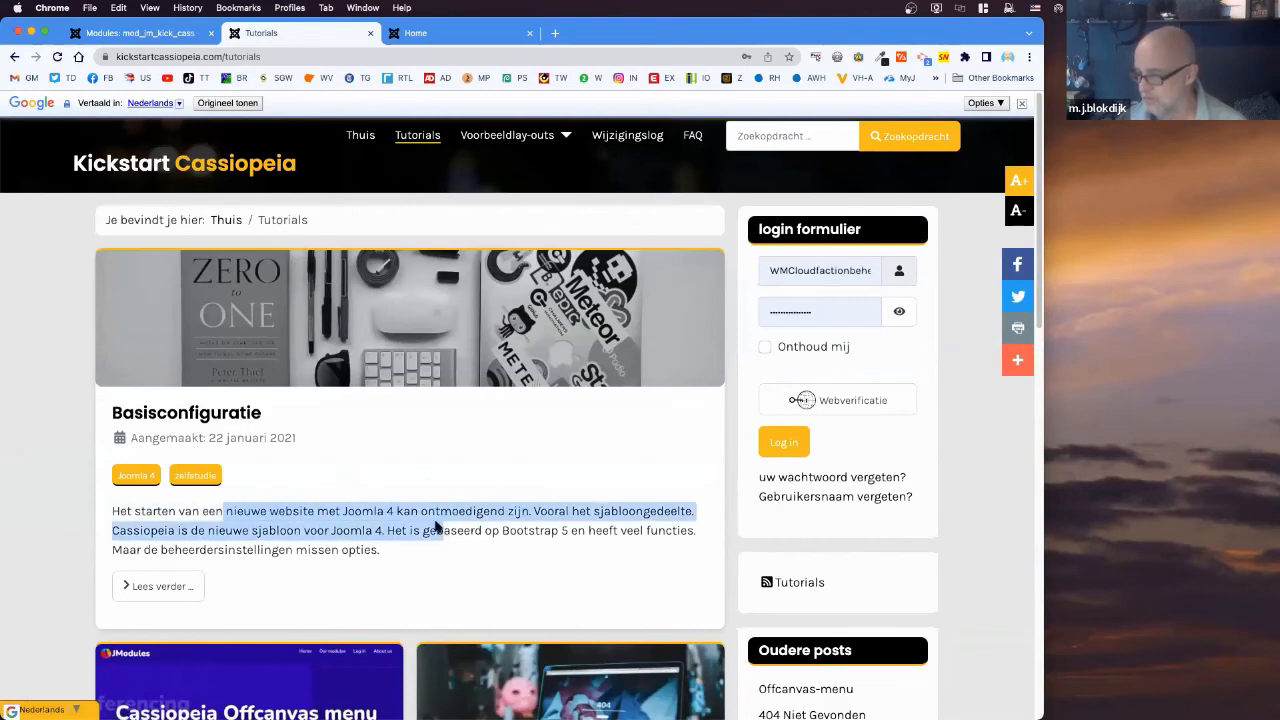
scroll(424, 408, "down", 5)
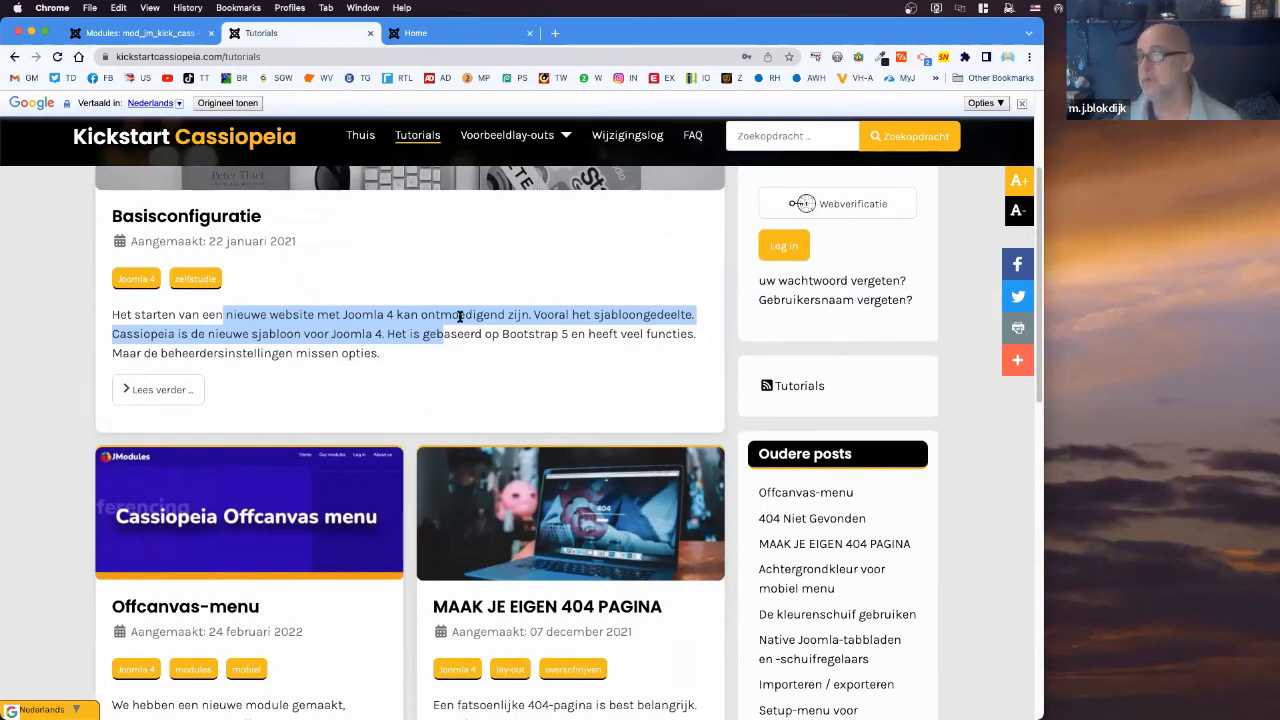
mouse_move(460, 316)
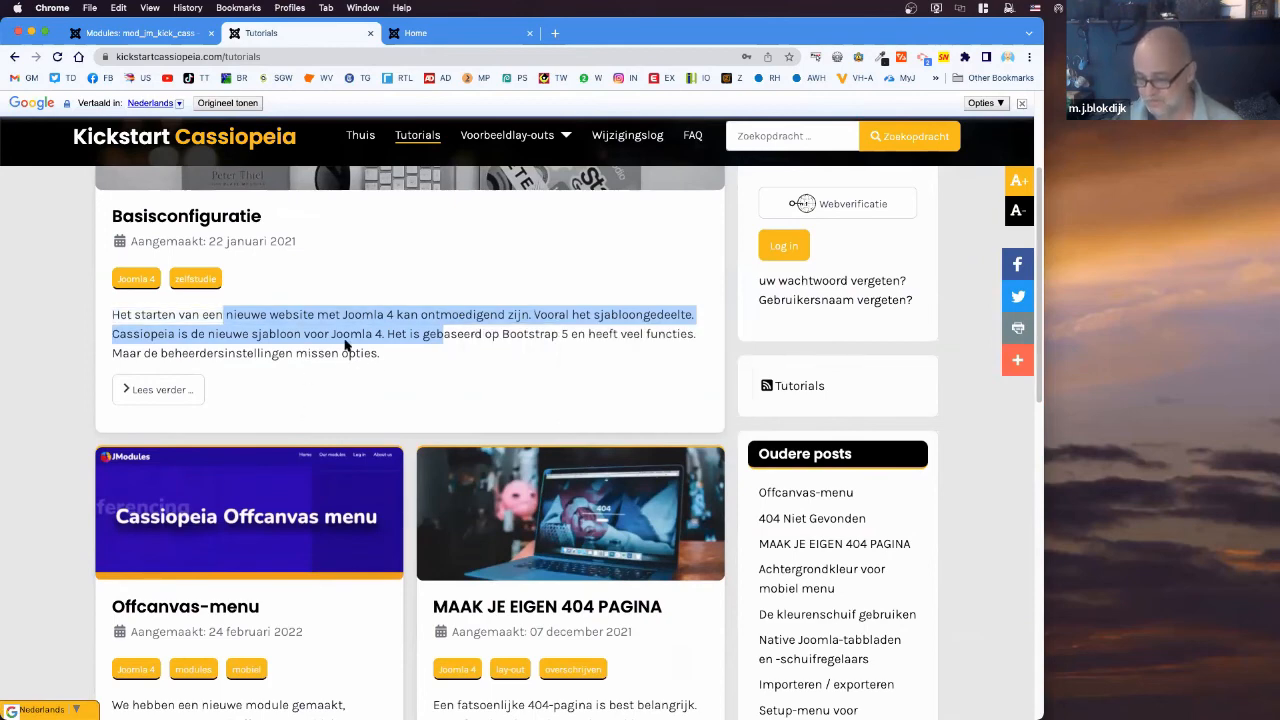
left_click(420, 357)
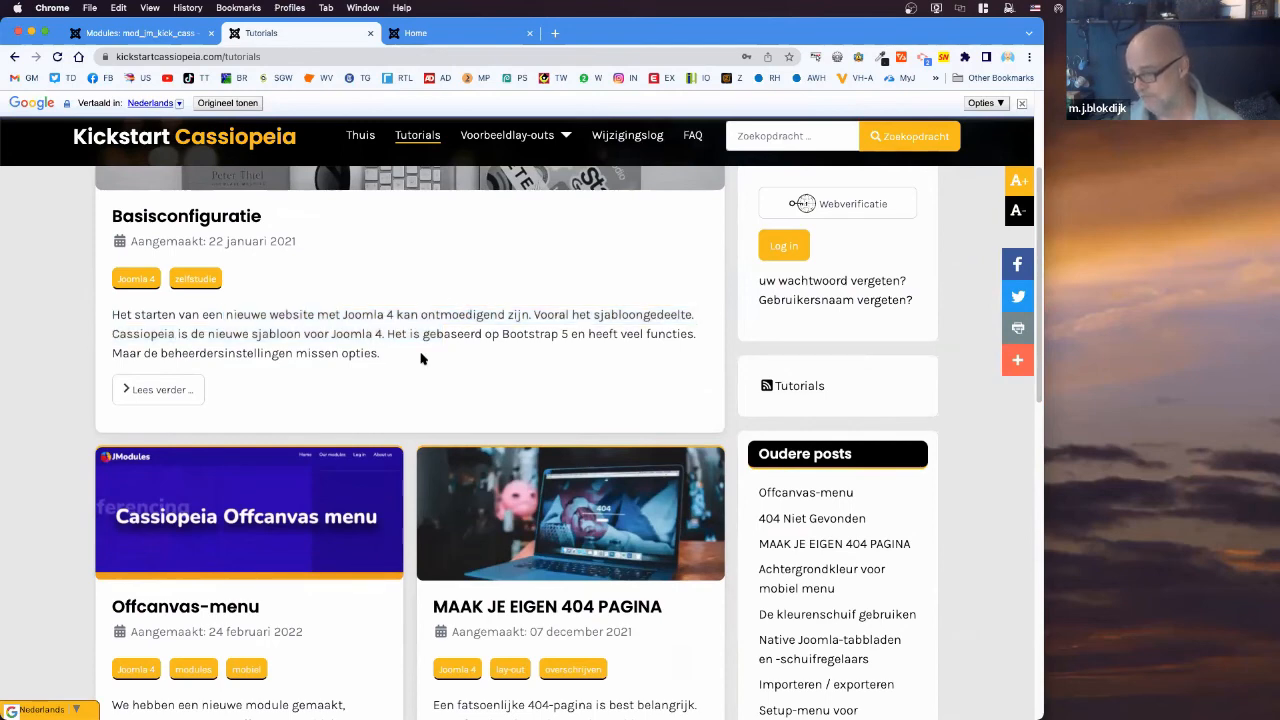
- Close the Google translation to restore the original text, check the Basic setup article intro and return to the home page
left_click(1021, 104)
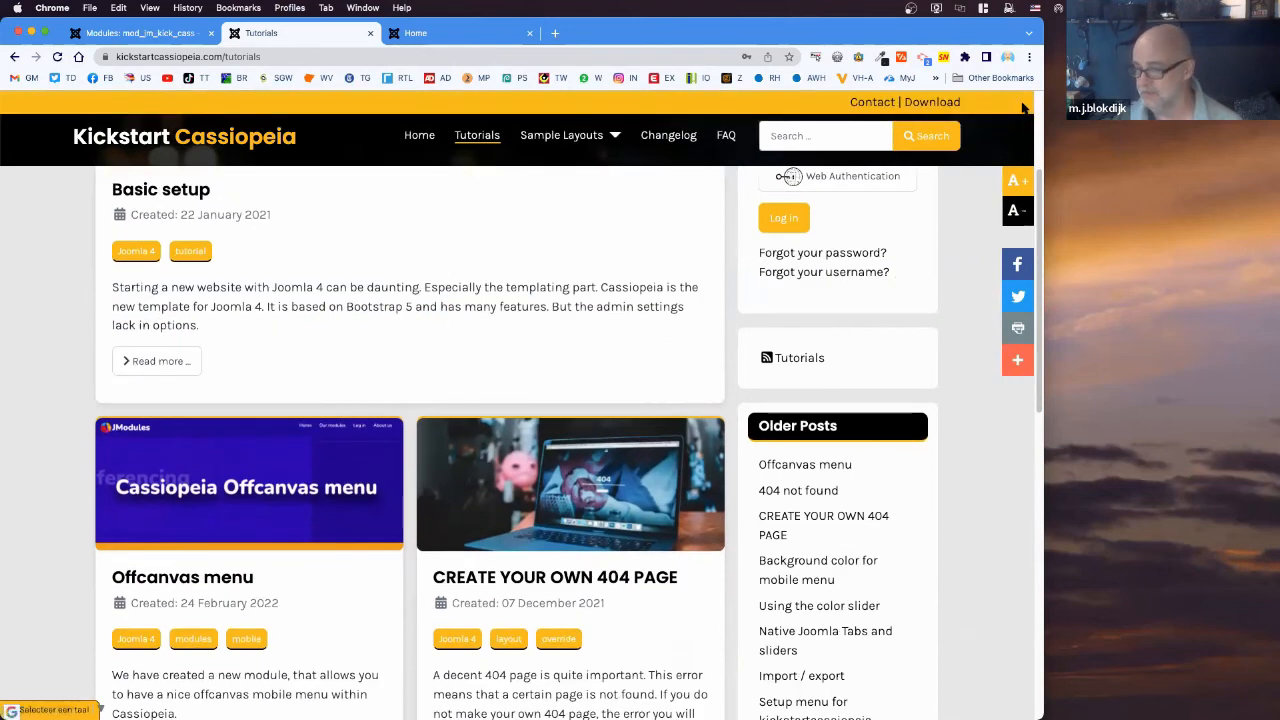
left_click_drag(186, 288, 351, 331)
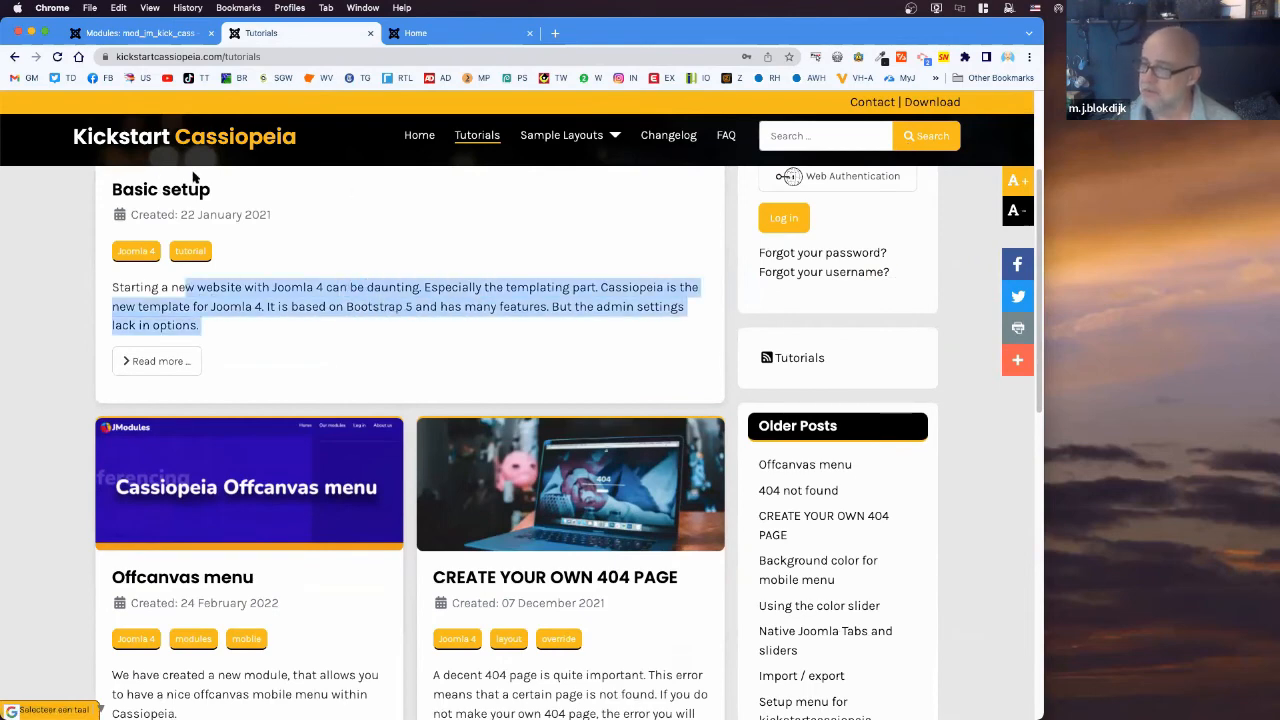
left_click(185, 140)
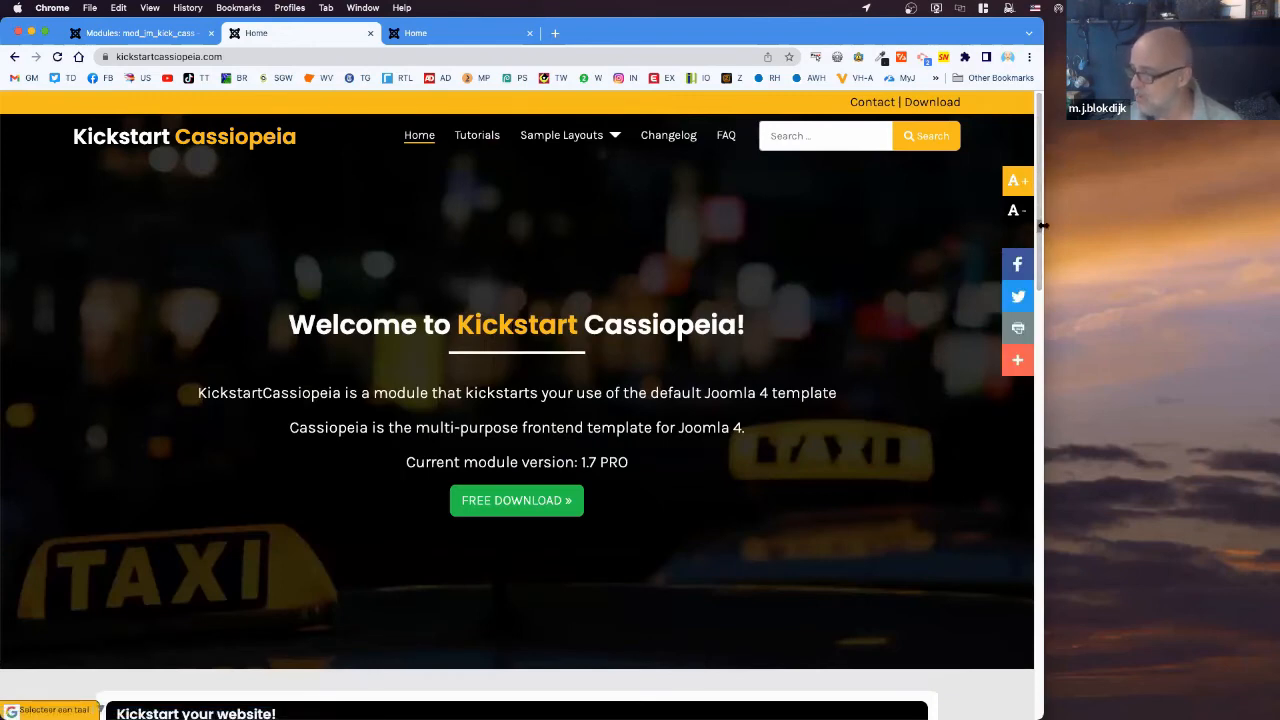
- Narrow the browser window to about half the screen width and test the collapsed mobile menu with its Sample Layouts submenu
left_click_drag(1039, 226, 518, 237)
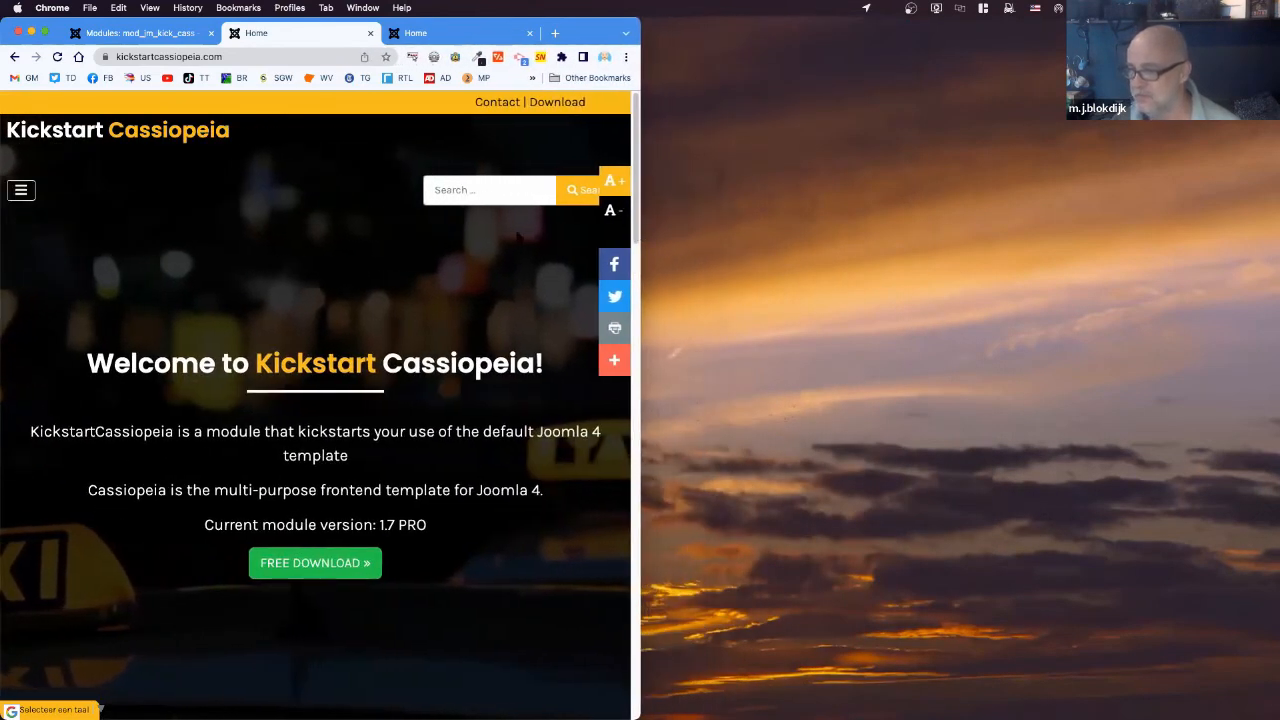
left_click(20, 189)
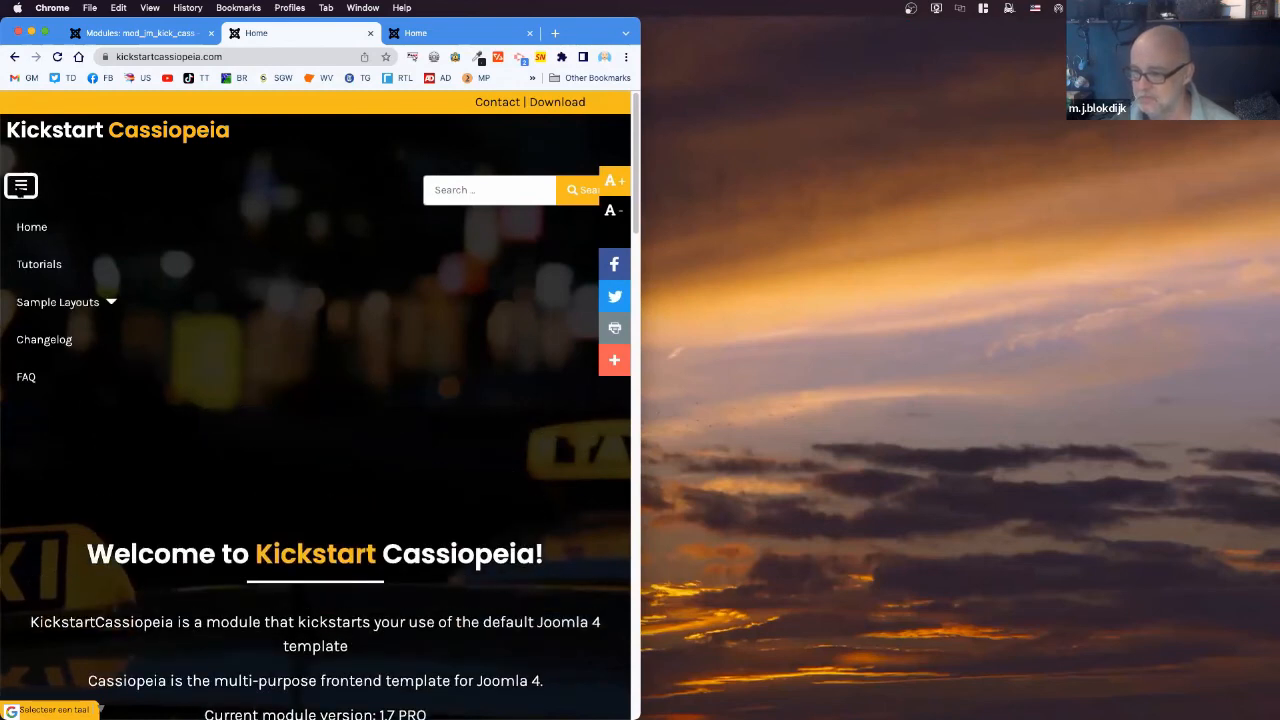
left_click(20, 187)
left_click(20, 187)
left_click(20, 187)
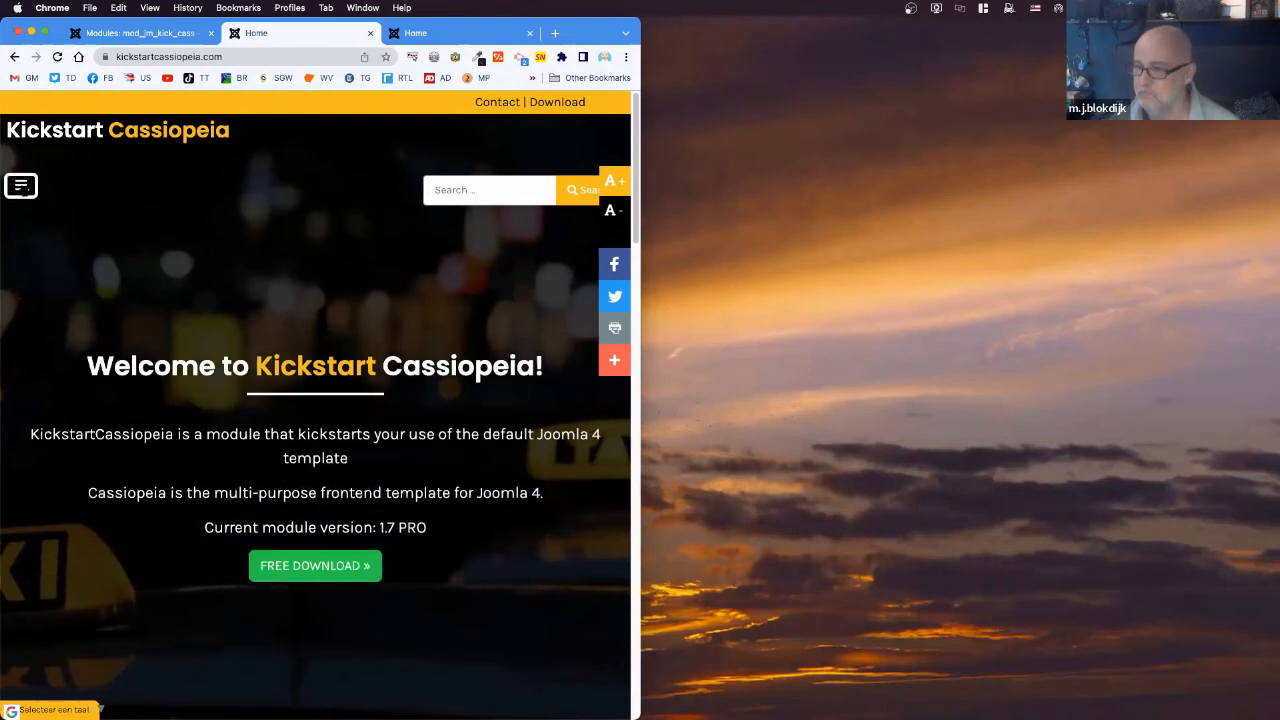
left_click(20, 187)
left_click(100, 303)
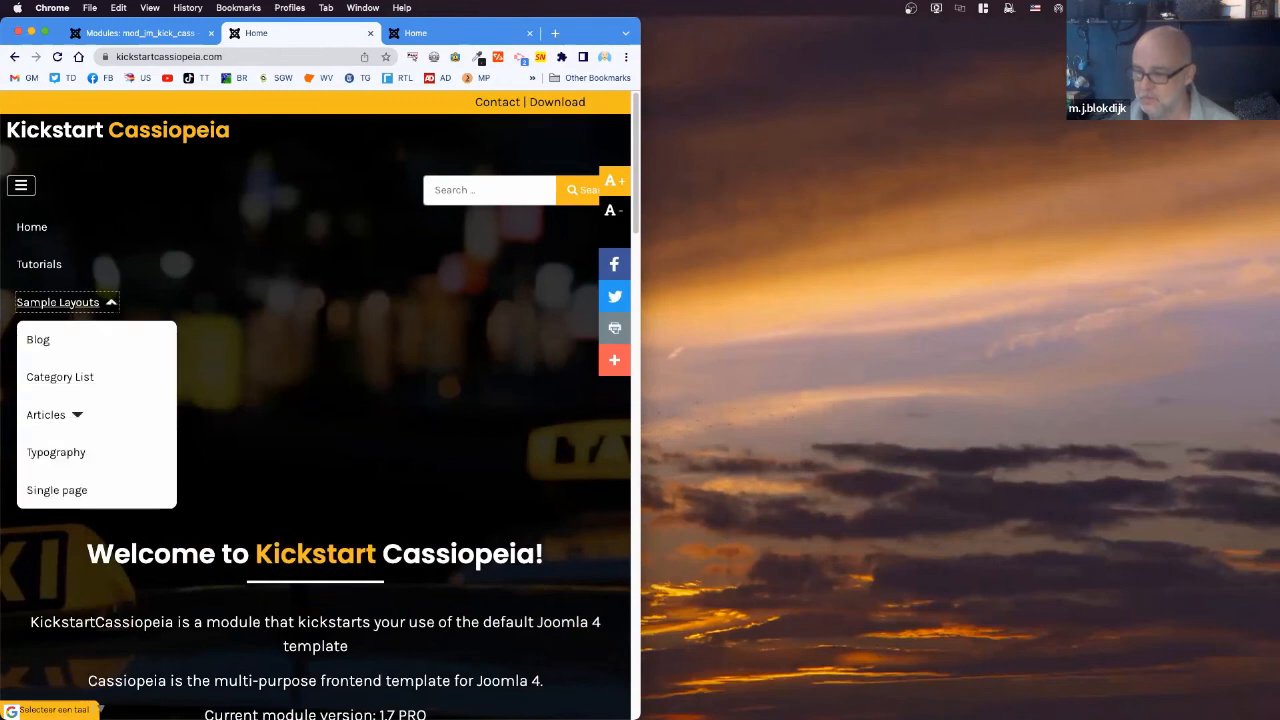
left_click(100, 303)
left_click(20, 187)
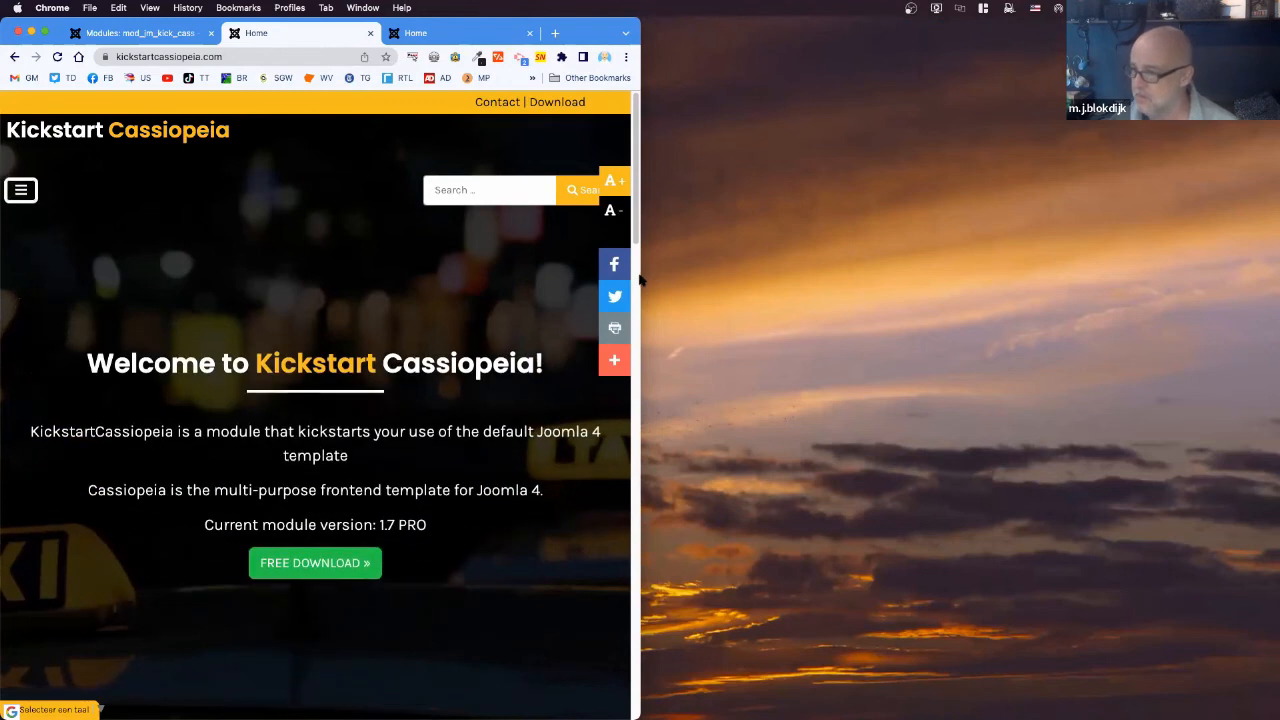
- Narrow the browser window to phone width to test opening and closing the mobile menu, and widen it back to desktop size
left_click_drag(640, 279, 382, 279)
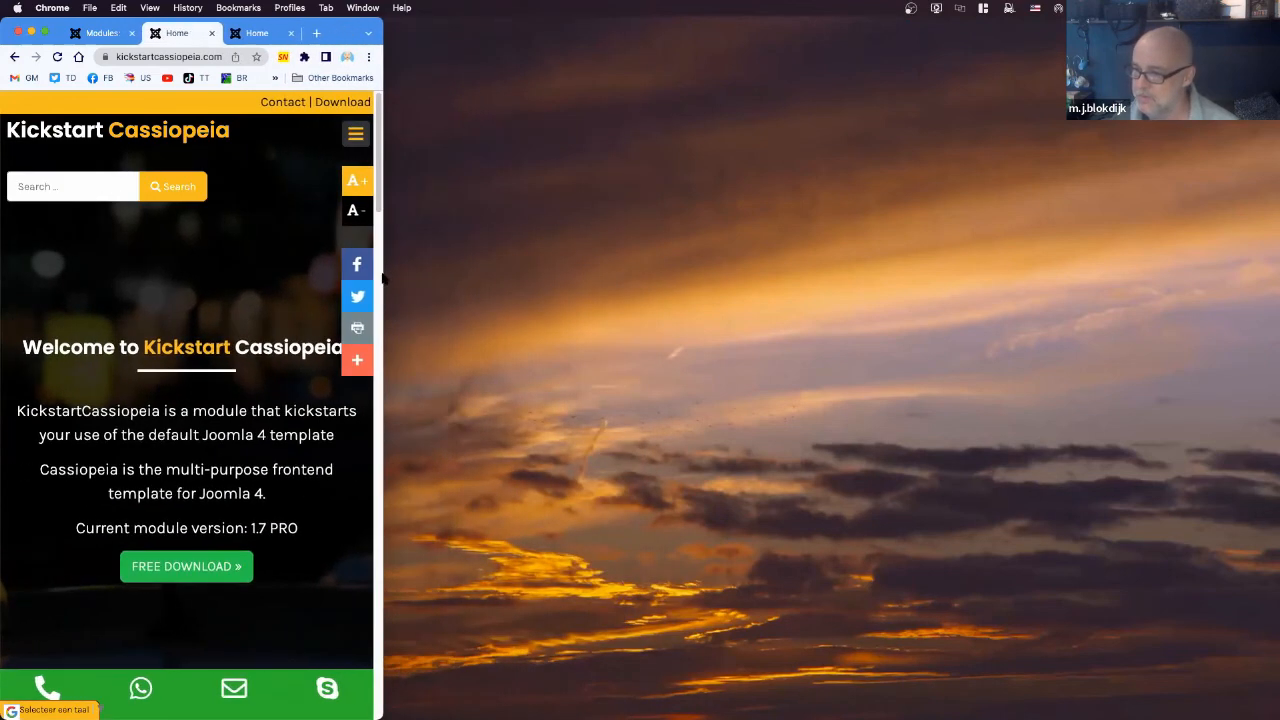
left_click(355, 134)
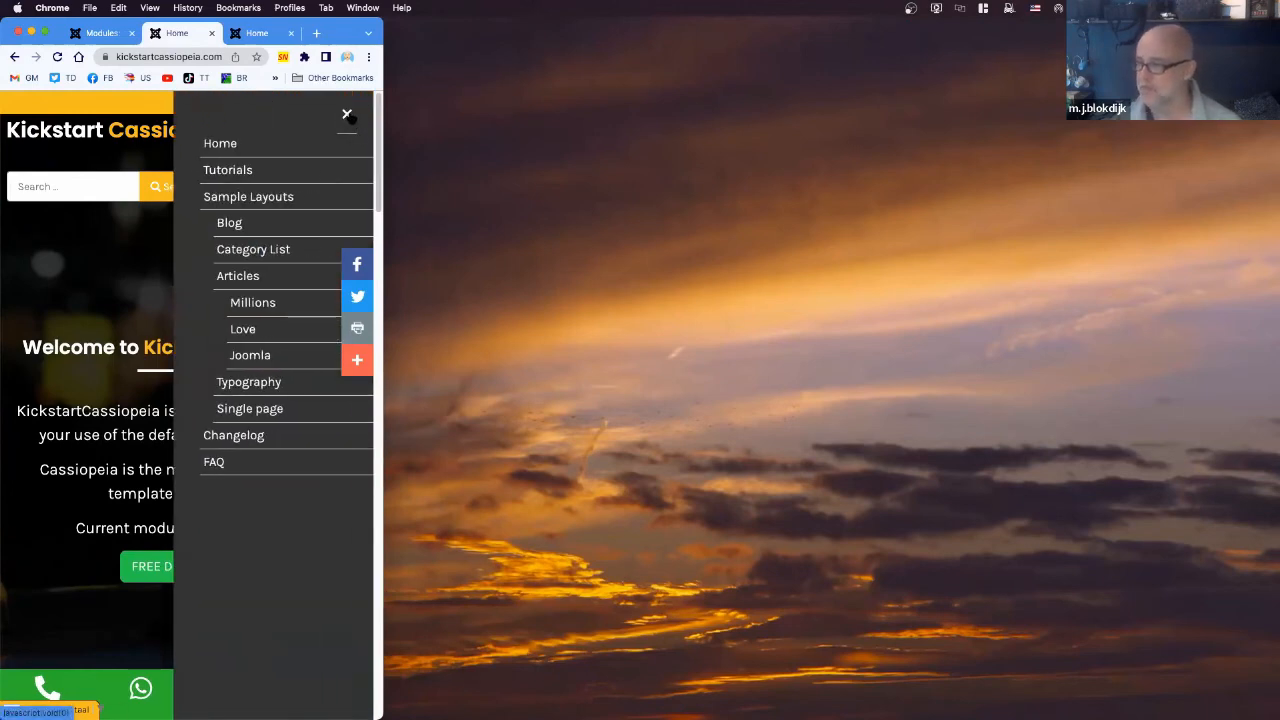
left_click(347, 114)
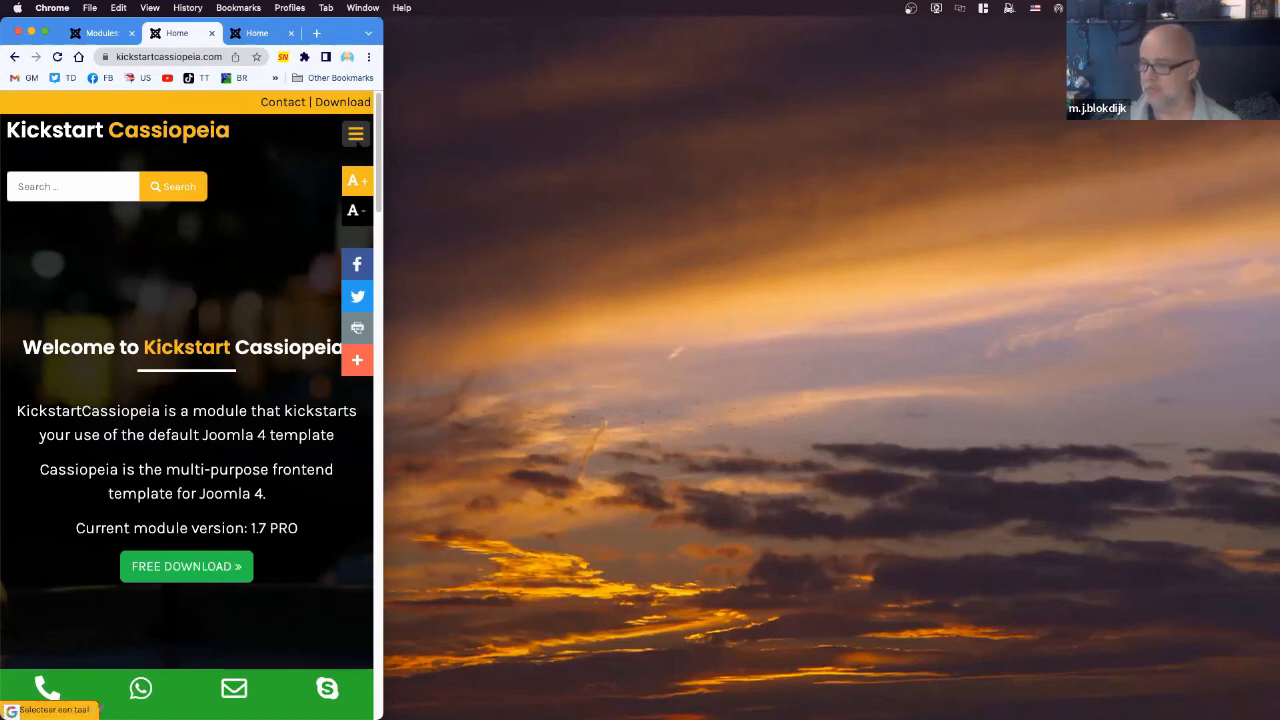
left_click(355, 134)
left_click(347, 114)
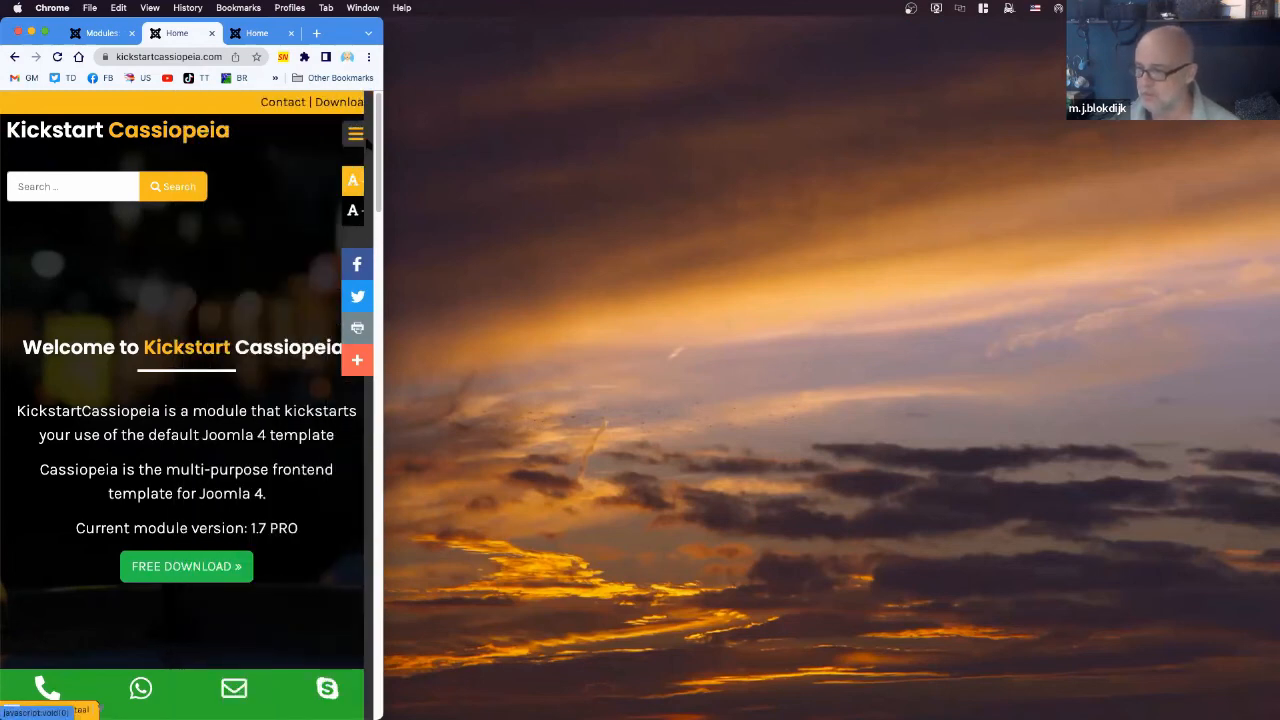
left_click(355, 134)
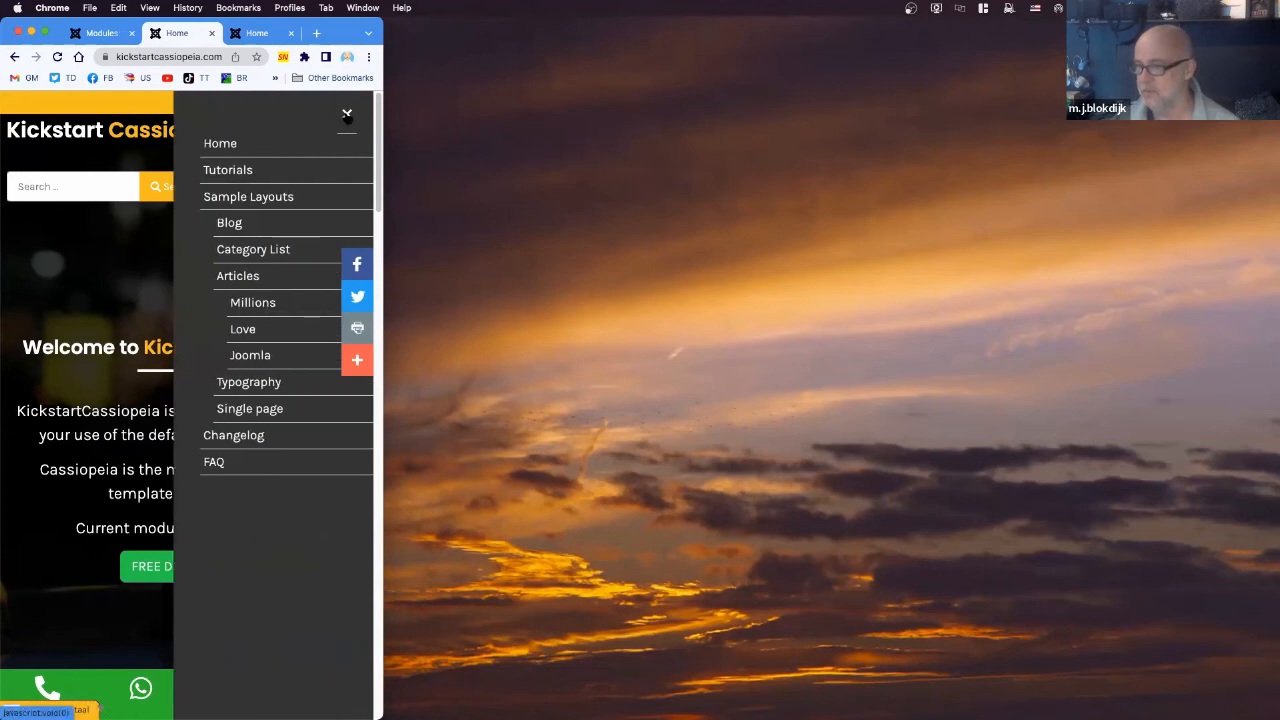
left_click(347, 114)
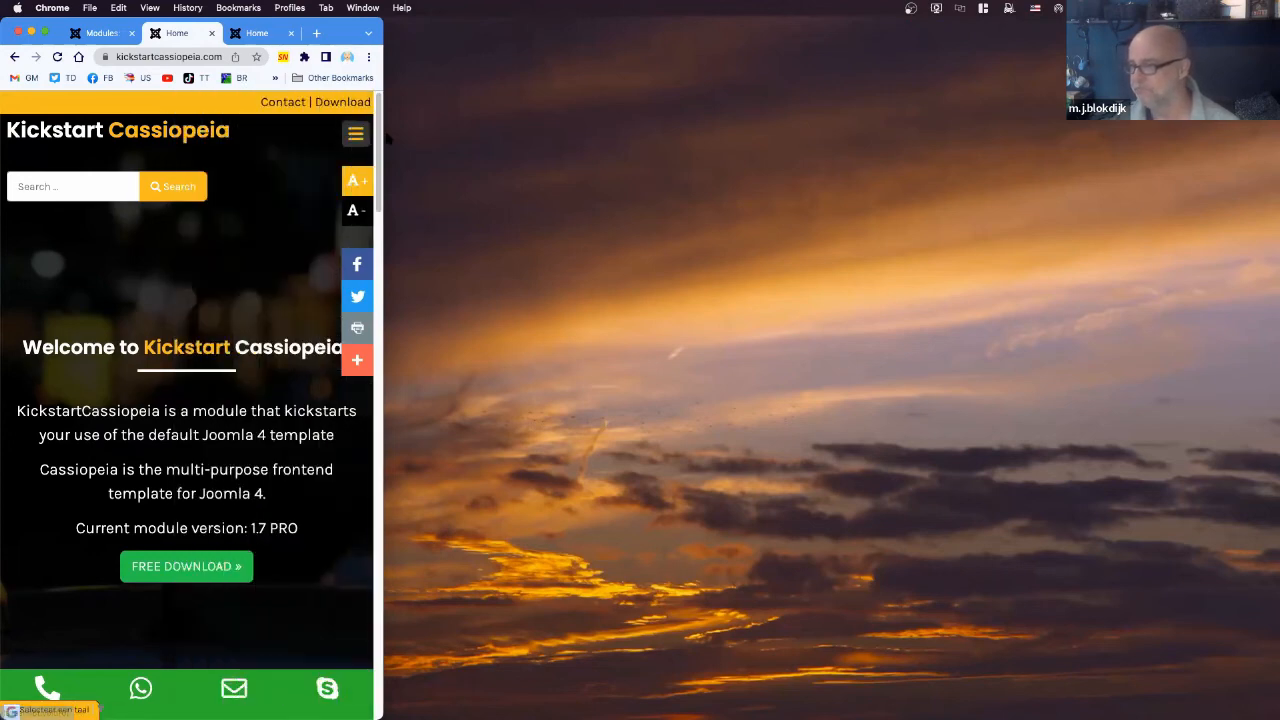
left_click_drag(384, 139, 1215, 172)
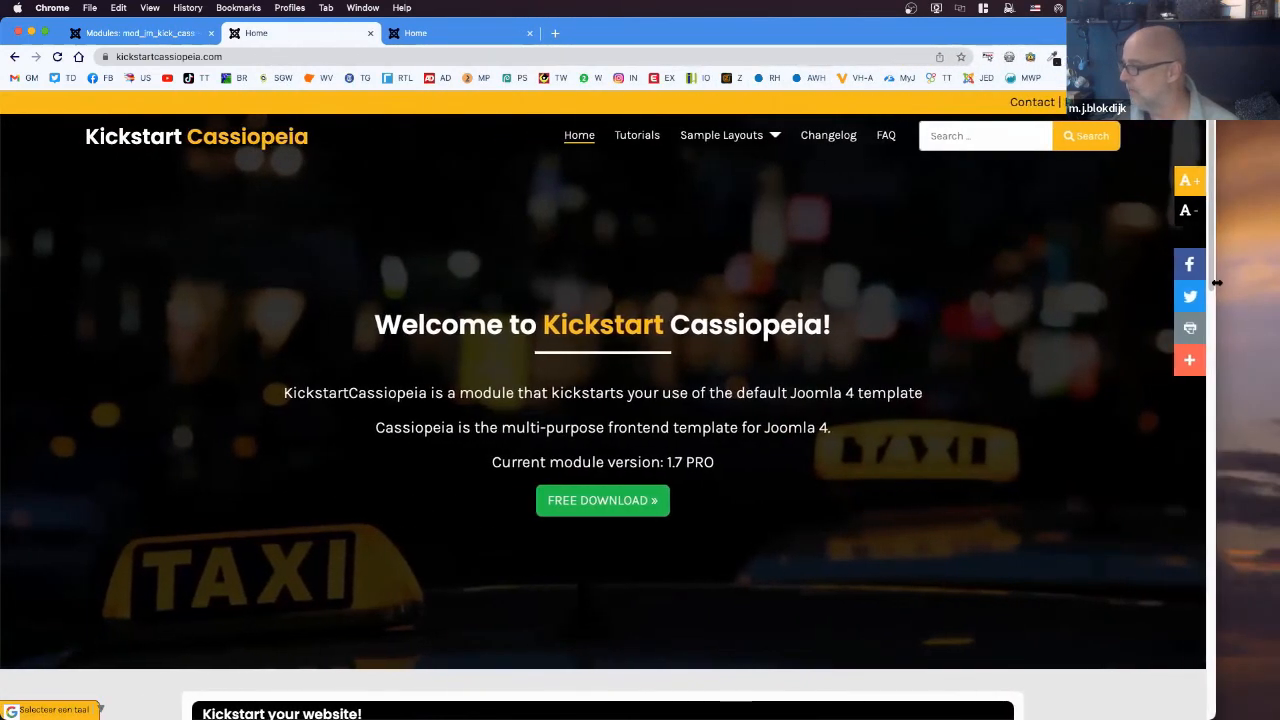
- Return to the KickstartCassiopeia module's settings in the administrator and close them to get back to the site modules list
left_click(431, 38)
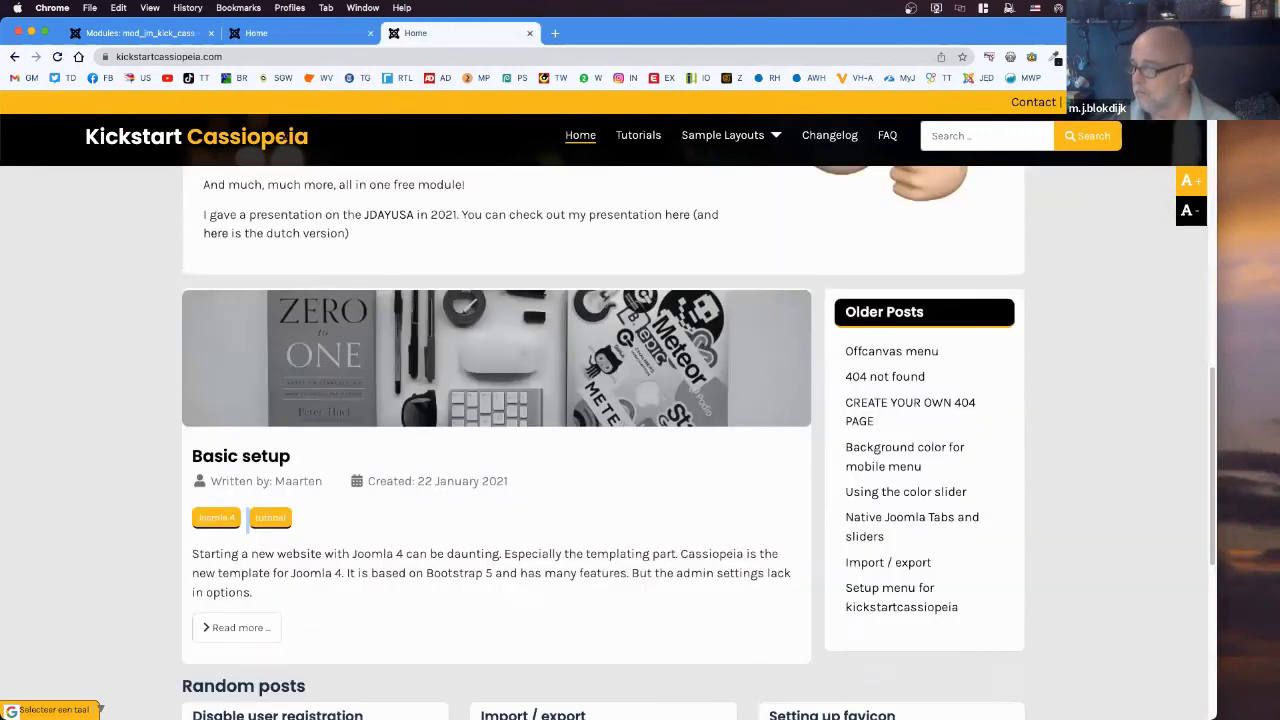
left_click(150, 33)
scroll(75, 560, "down", 2)
scroll(85, 575, "down", 3)
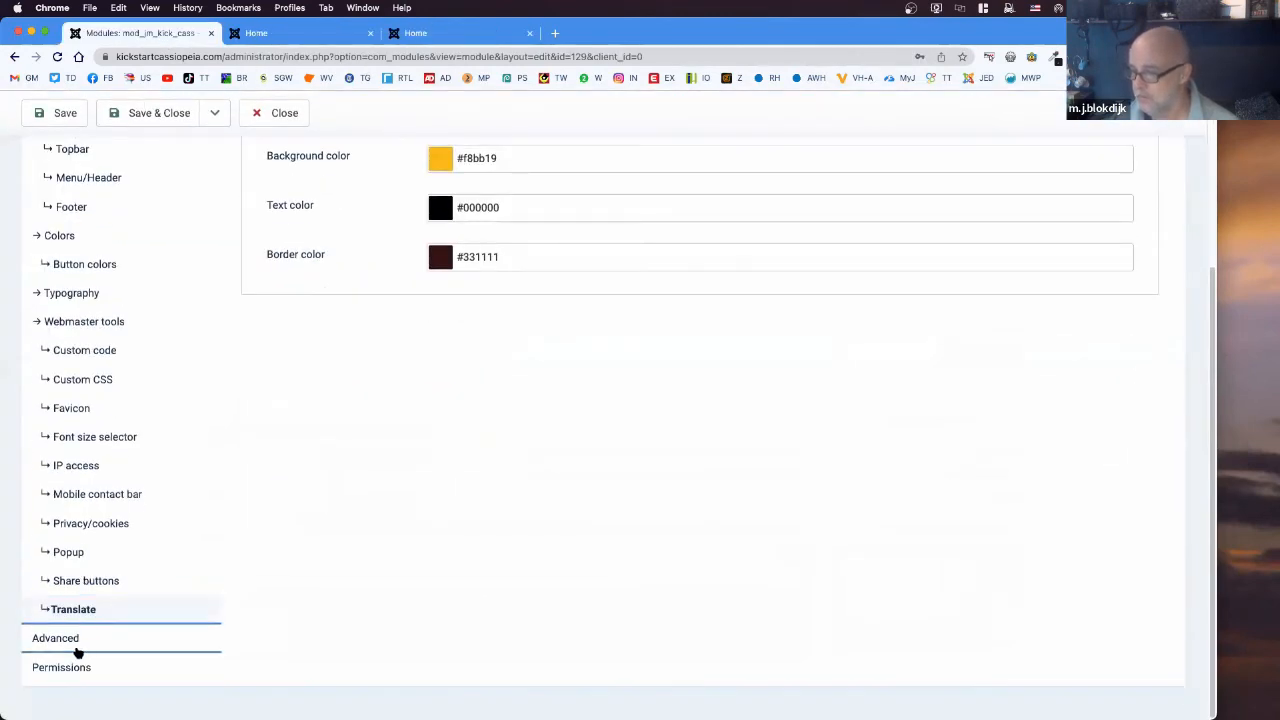
scroll(77, 443, "up", 5)
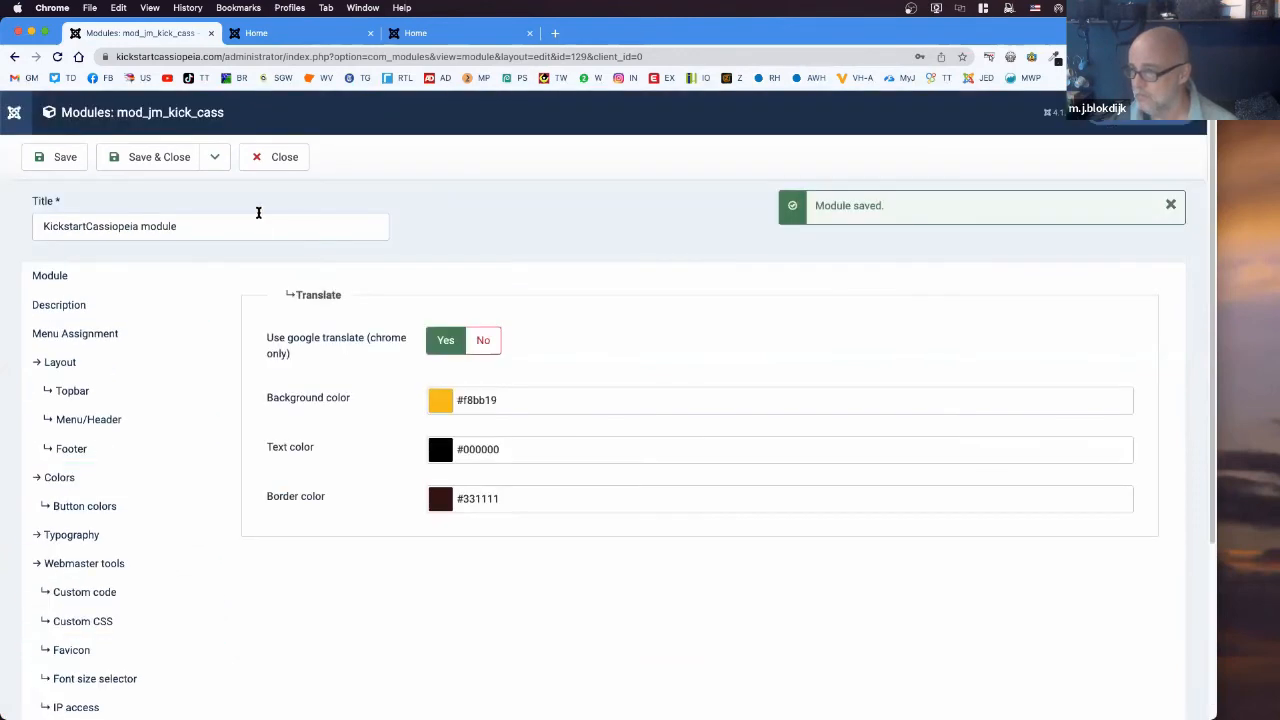
left_click(280, 160)
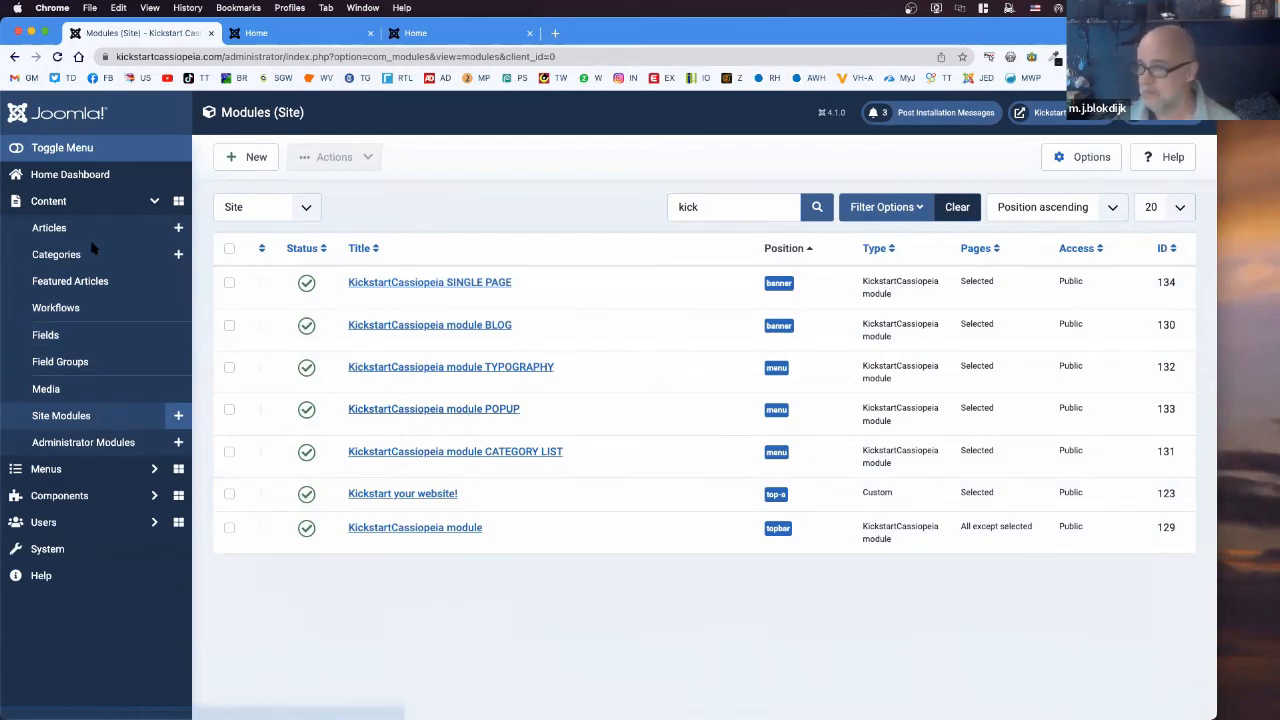
- Open the Download link on the site's home page and compare the Free and Pro feature lists of Kickstart Cassiopeia
left_click(282, 35)
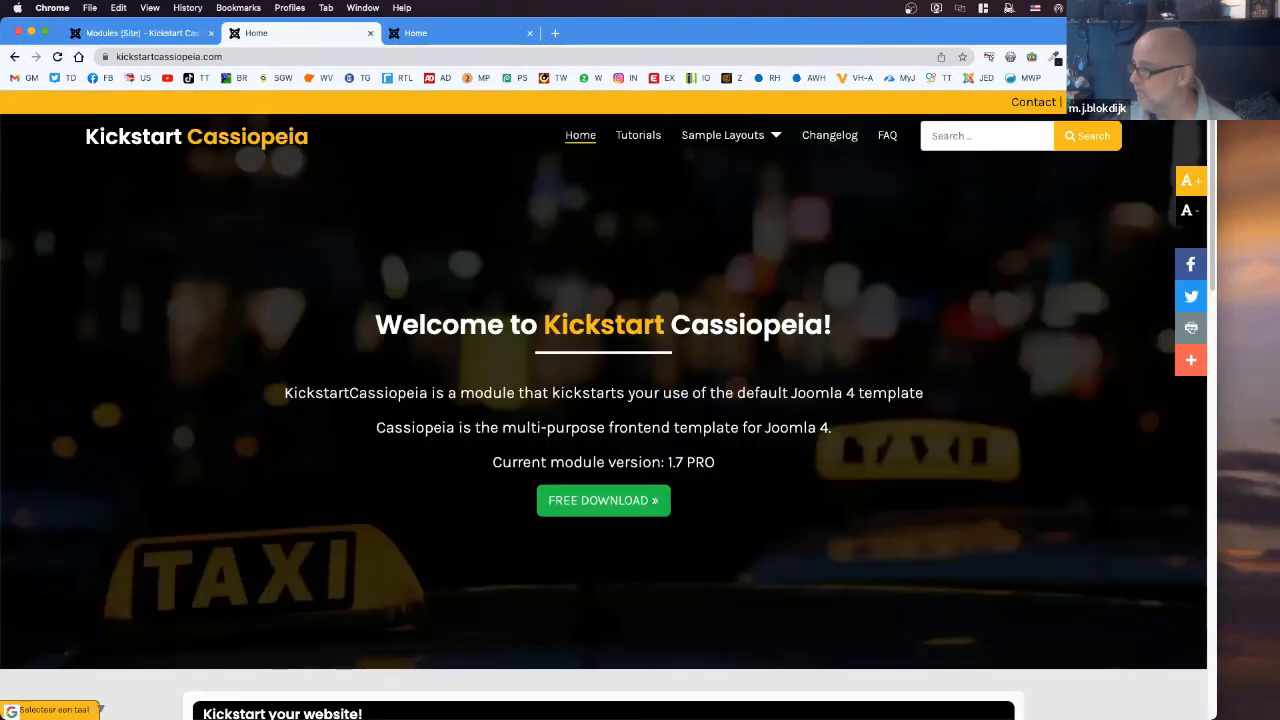
left_click(1092, 103)
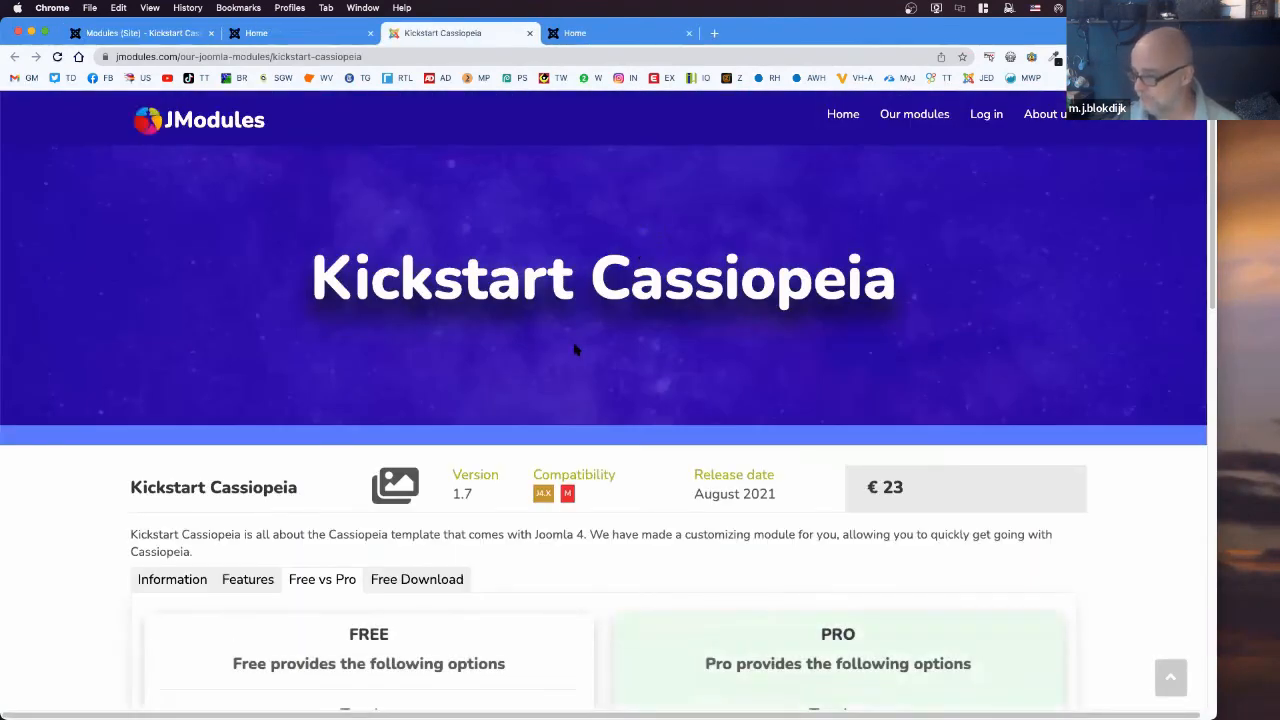
scroll(573, 348, "down", 6)
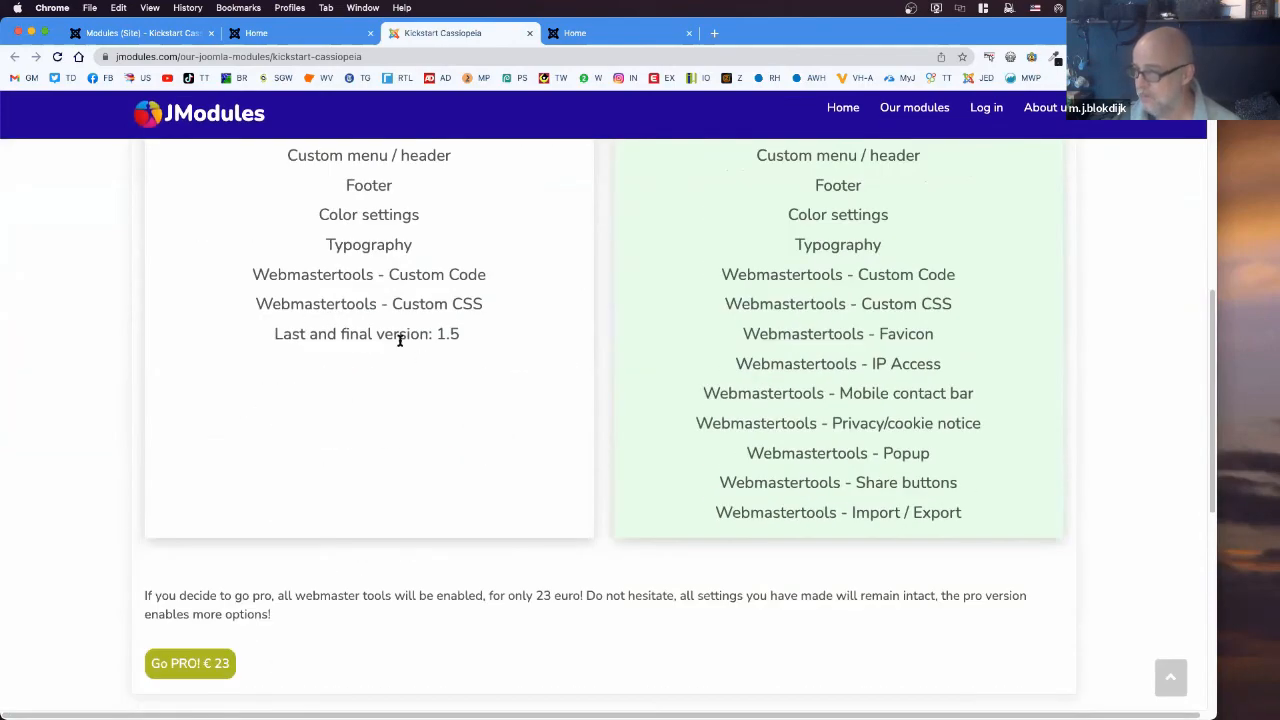
left_click_drag(483, 340, 235, 227)
scroll(555, 418, "up", 5)
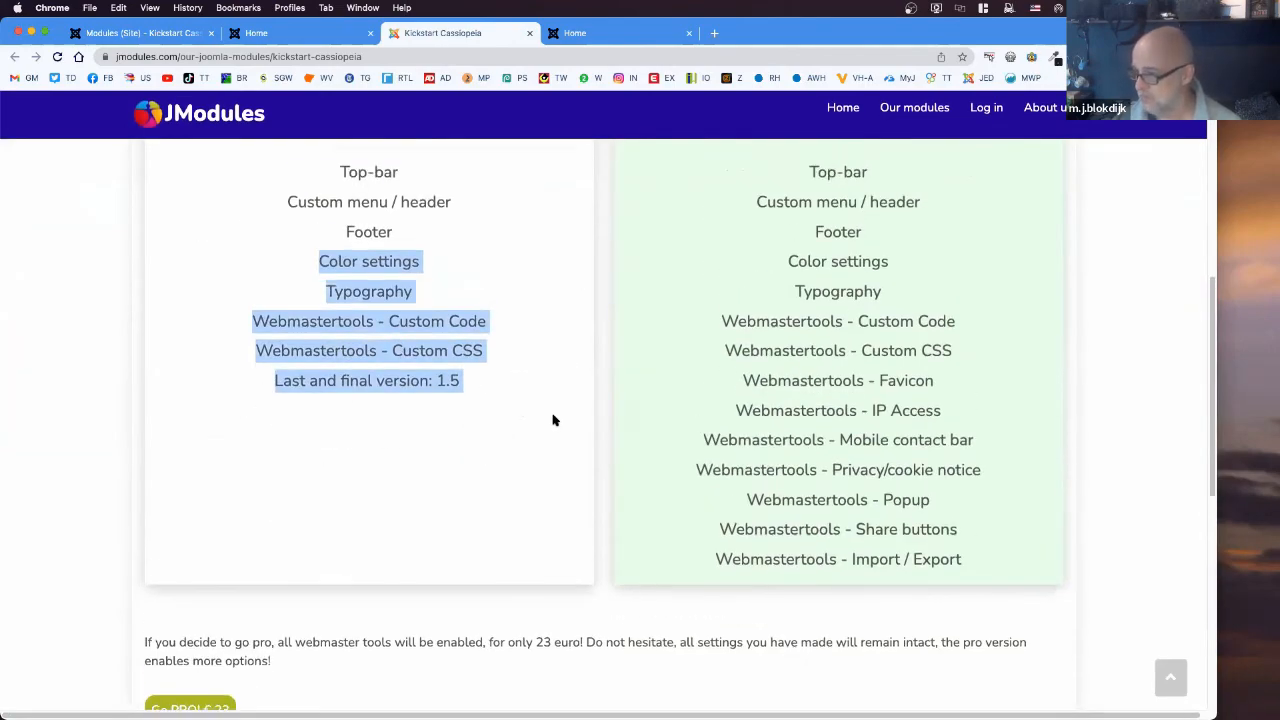
scroll(480, 360, "down", 4)
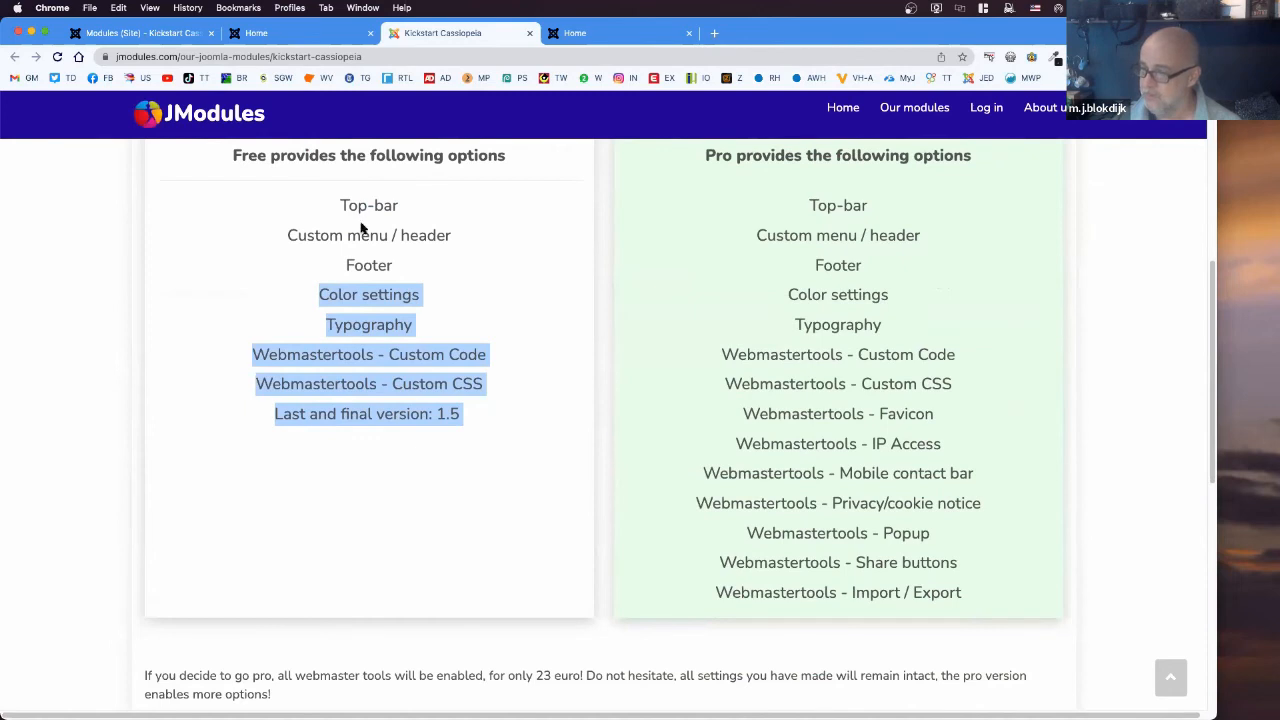
left_click_drag(340, 207, 471, 417)
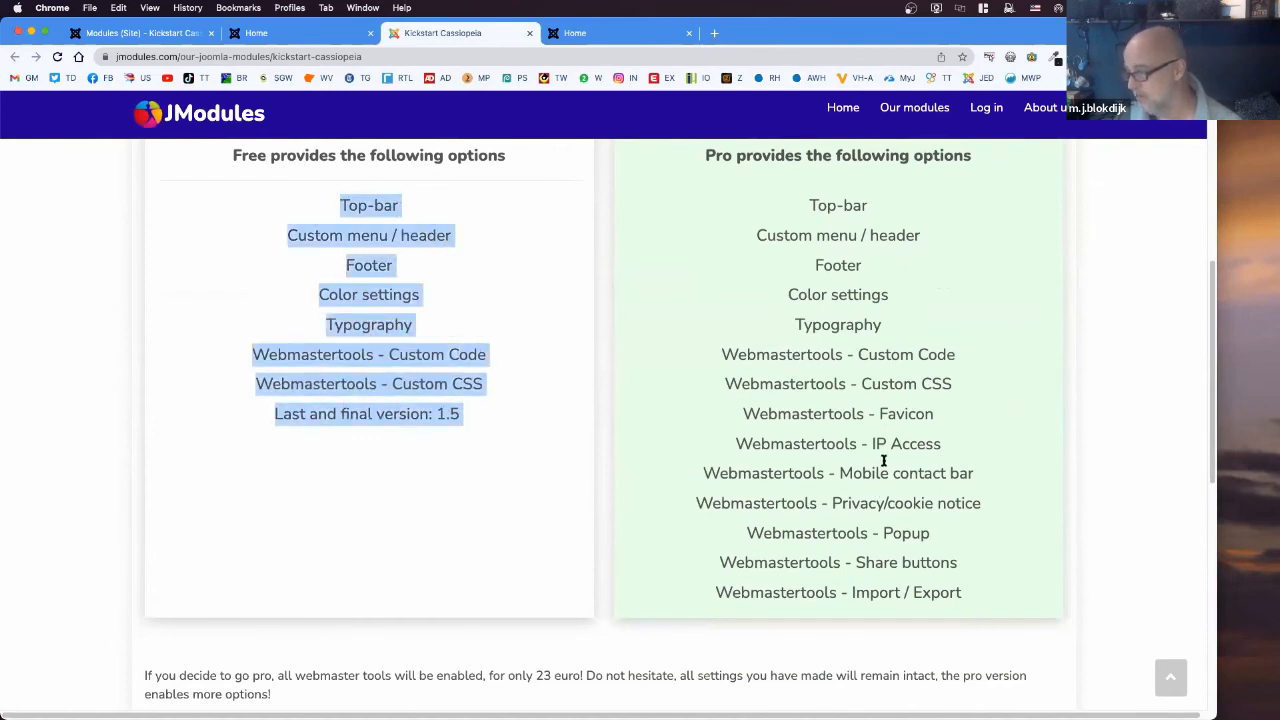
scroll(700, 445, "down", 5)
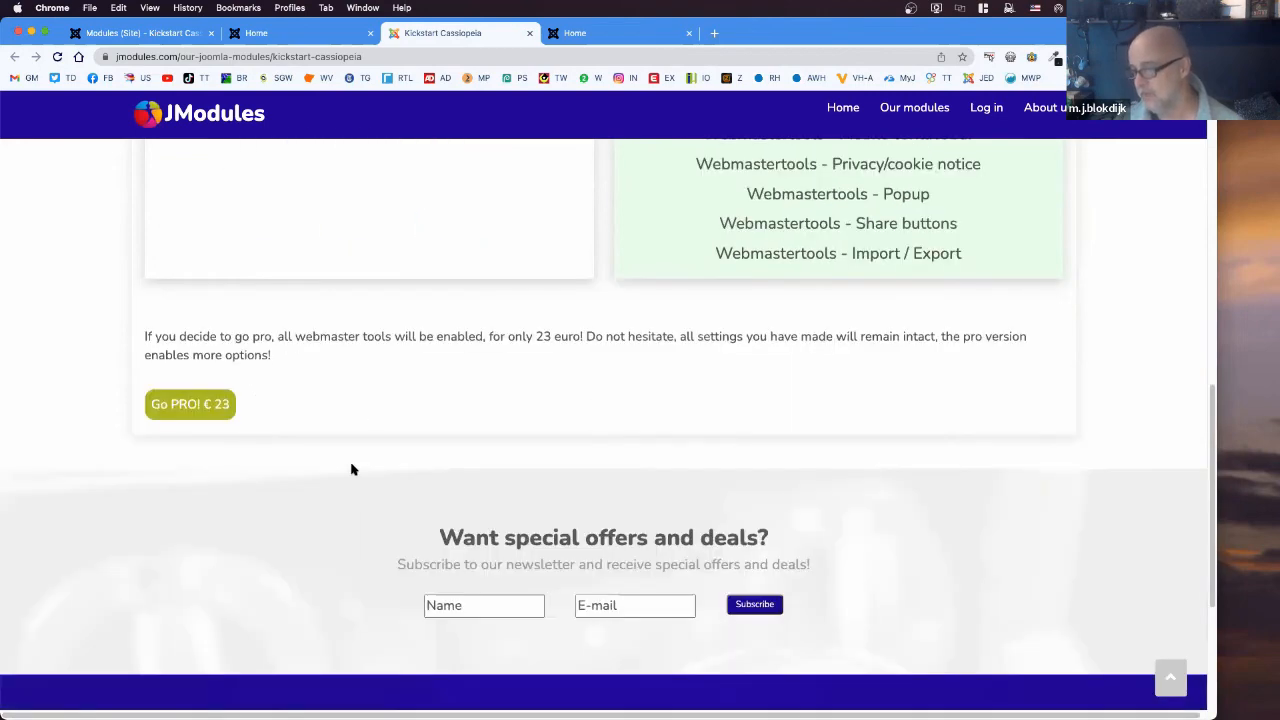
scroll(640, 460, "up", 10)
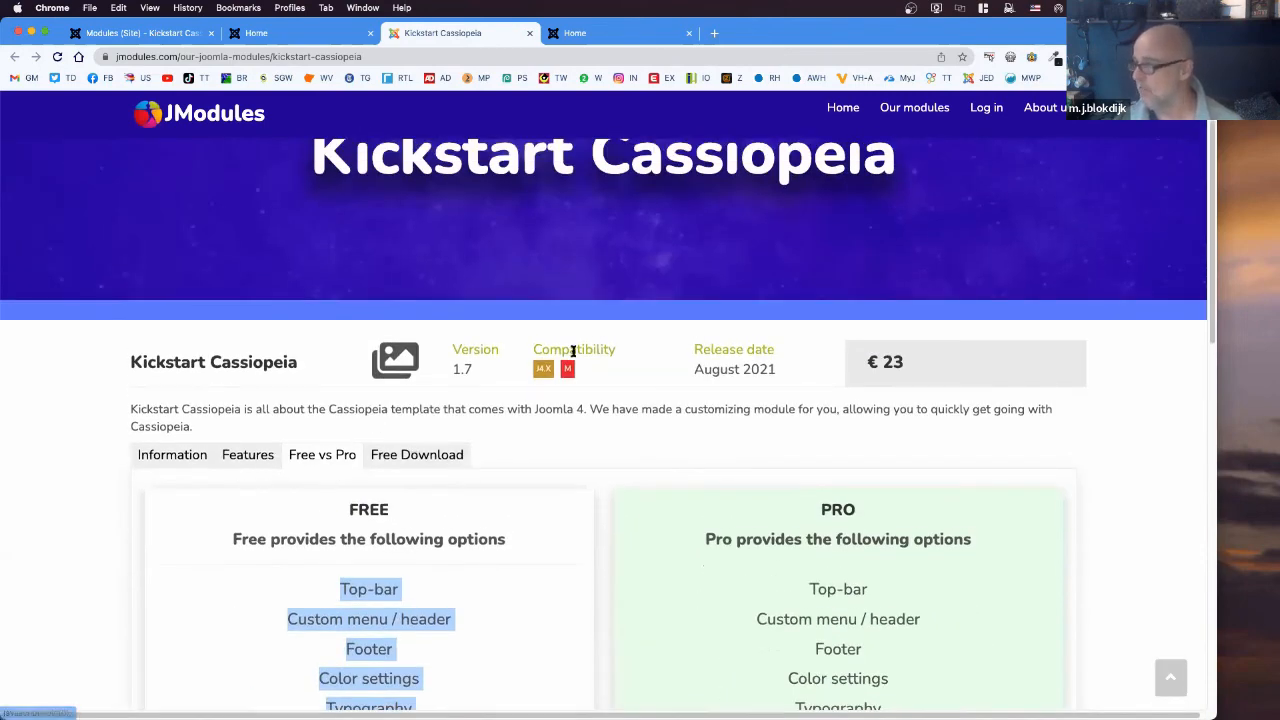
- Browse the Our modules overview on the JModules site, dismissing the Webmaster Bundle popup, and close that page
scroll(586, 372, "up", 2)
left_click(243, 127)
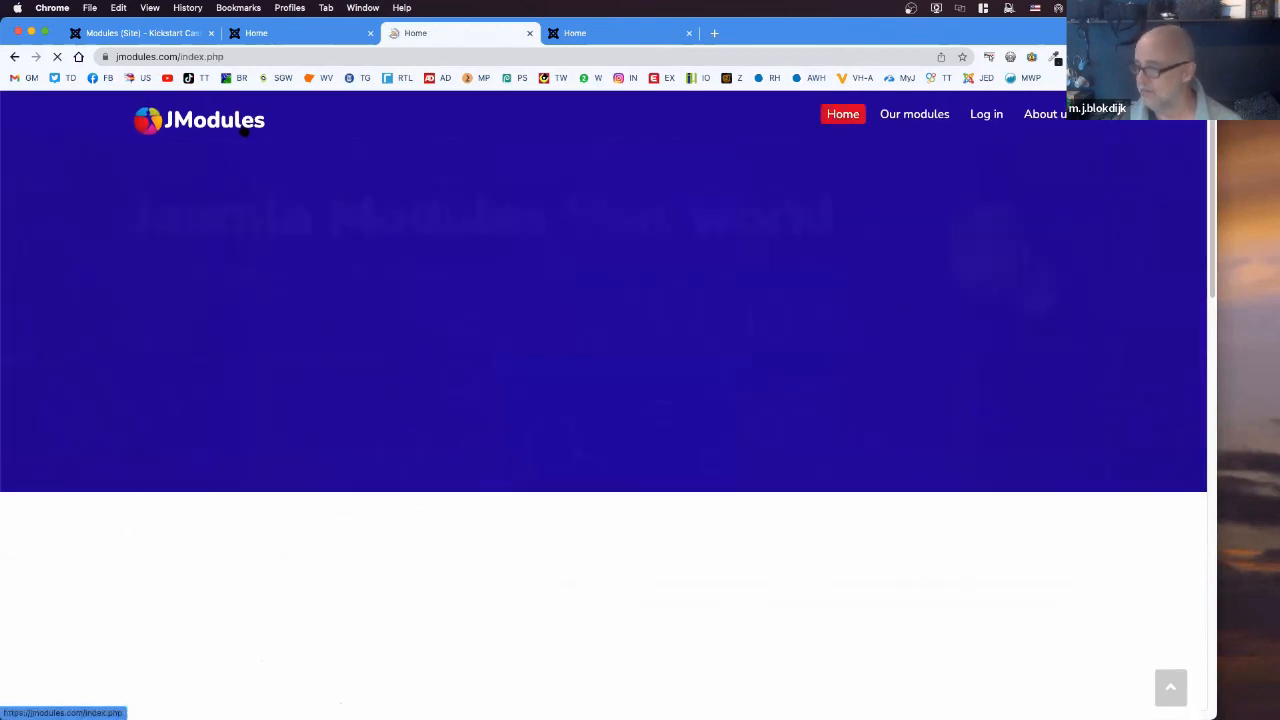
left_click(912, 114)
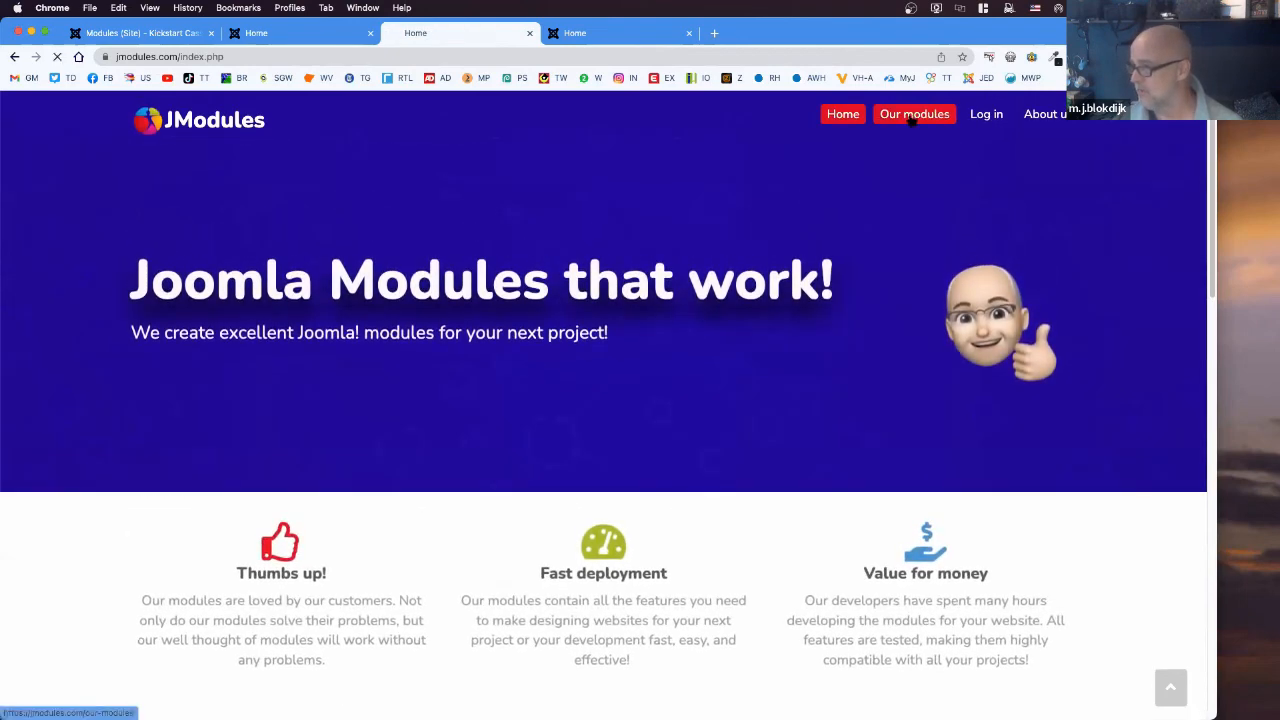
scroll(737, 389, "down", 5)
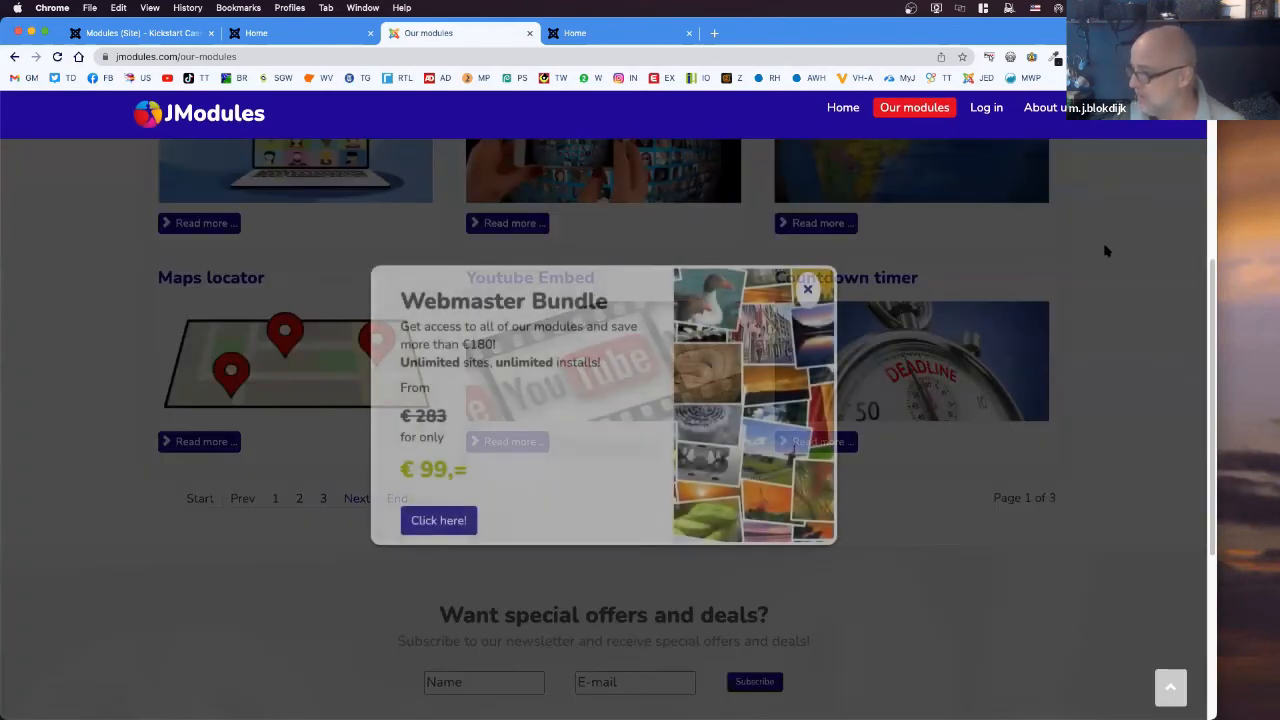
left_click(808, 290)
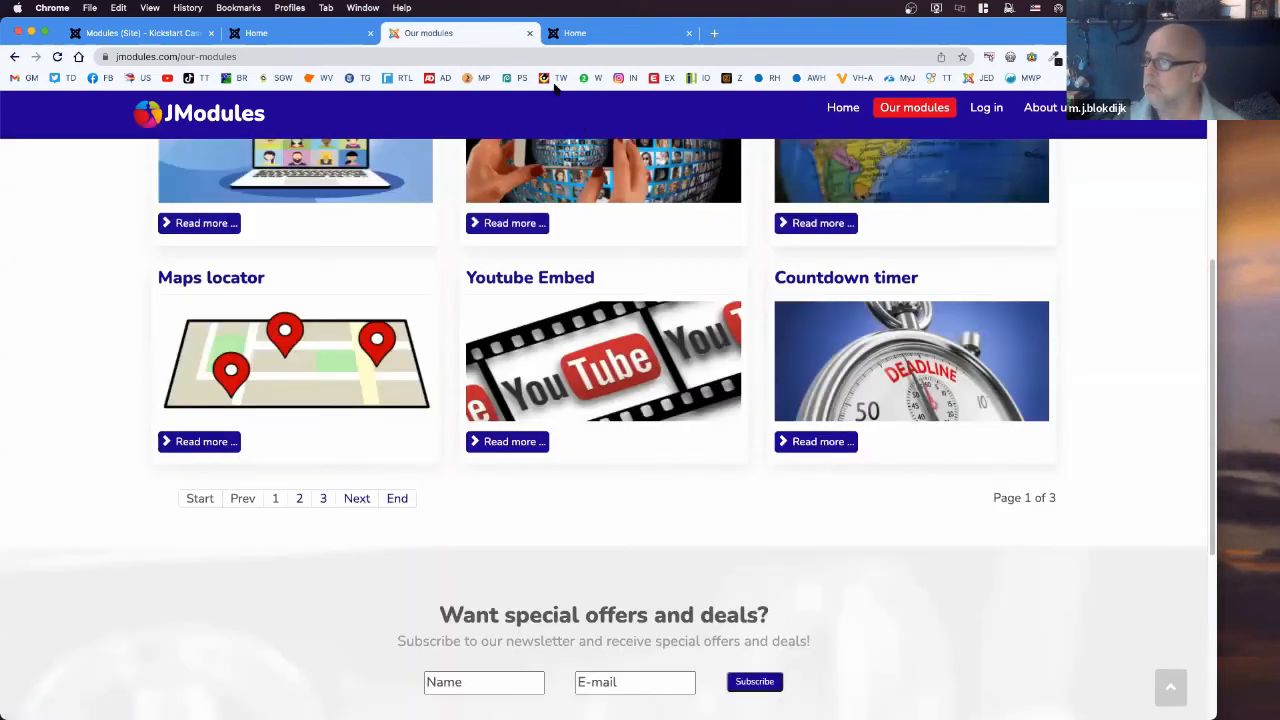
left_click(529, 33)
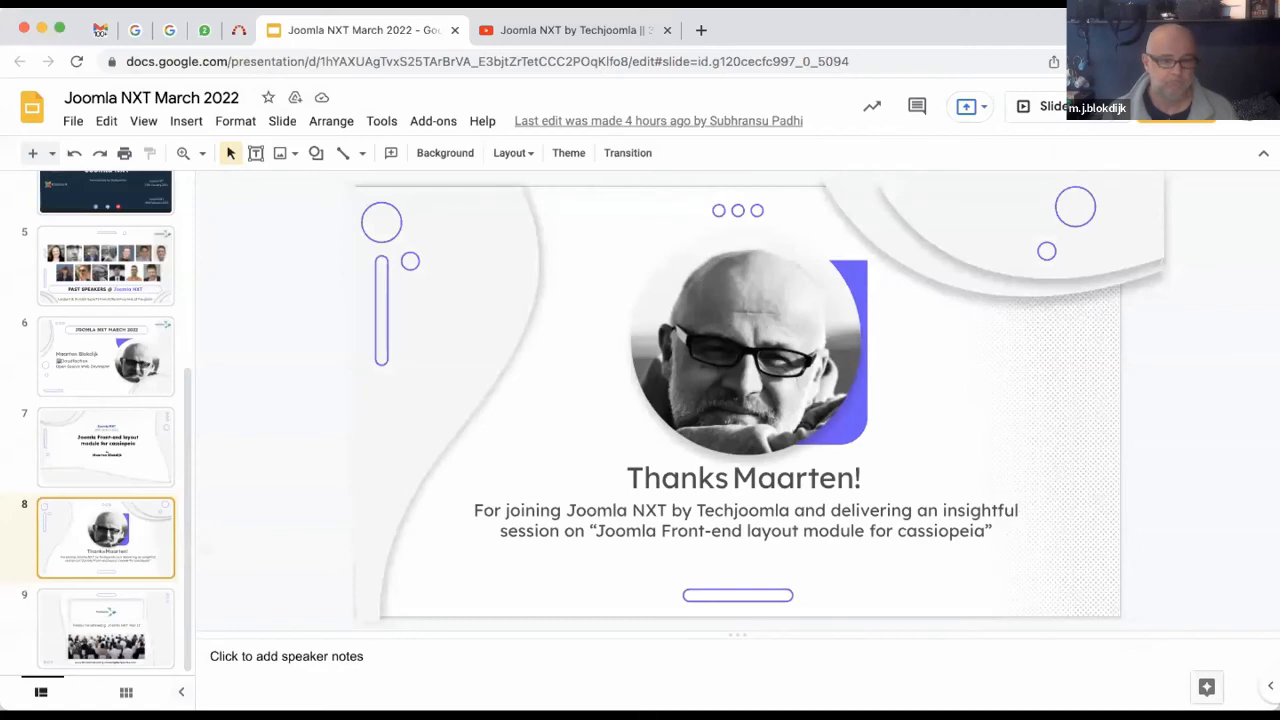
- Present the Joomla NXT March 2022 deck full screen in Google Slides, starting from the speaker thank-you slide
left_click(1054, 100)
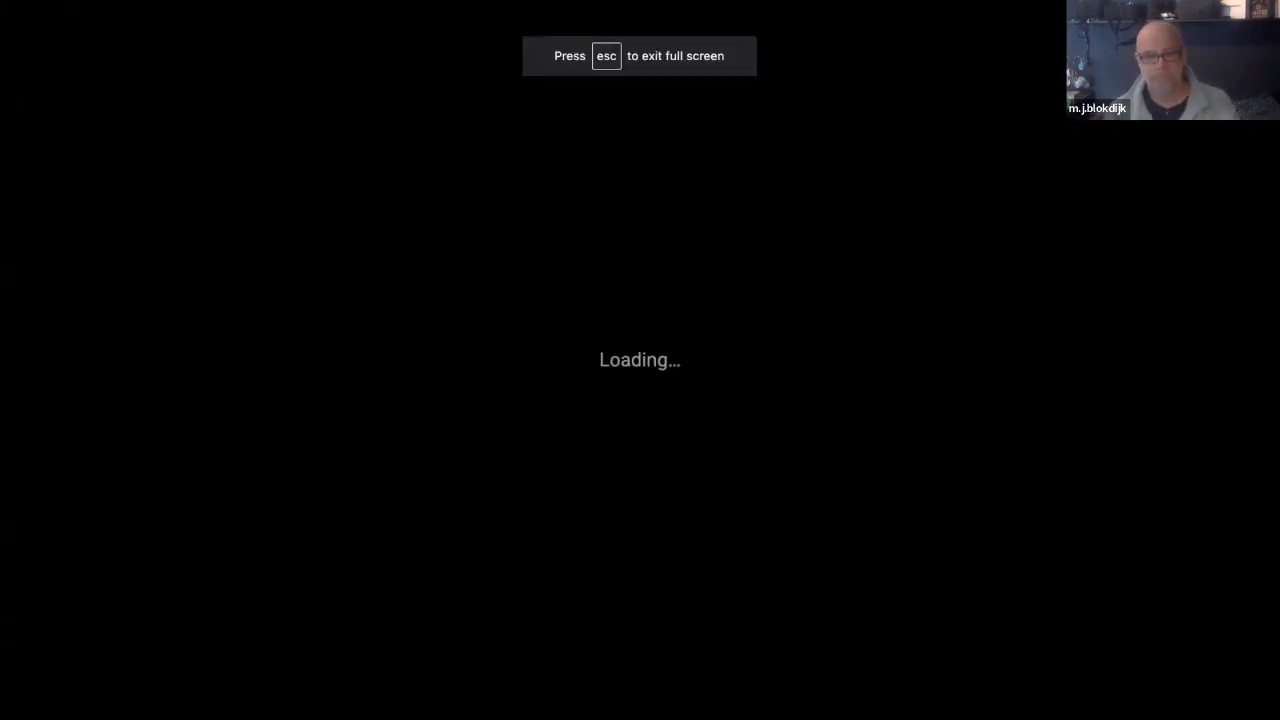